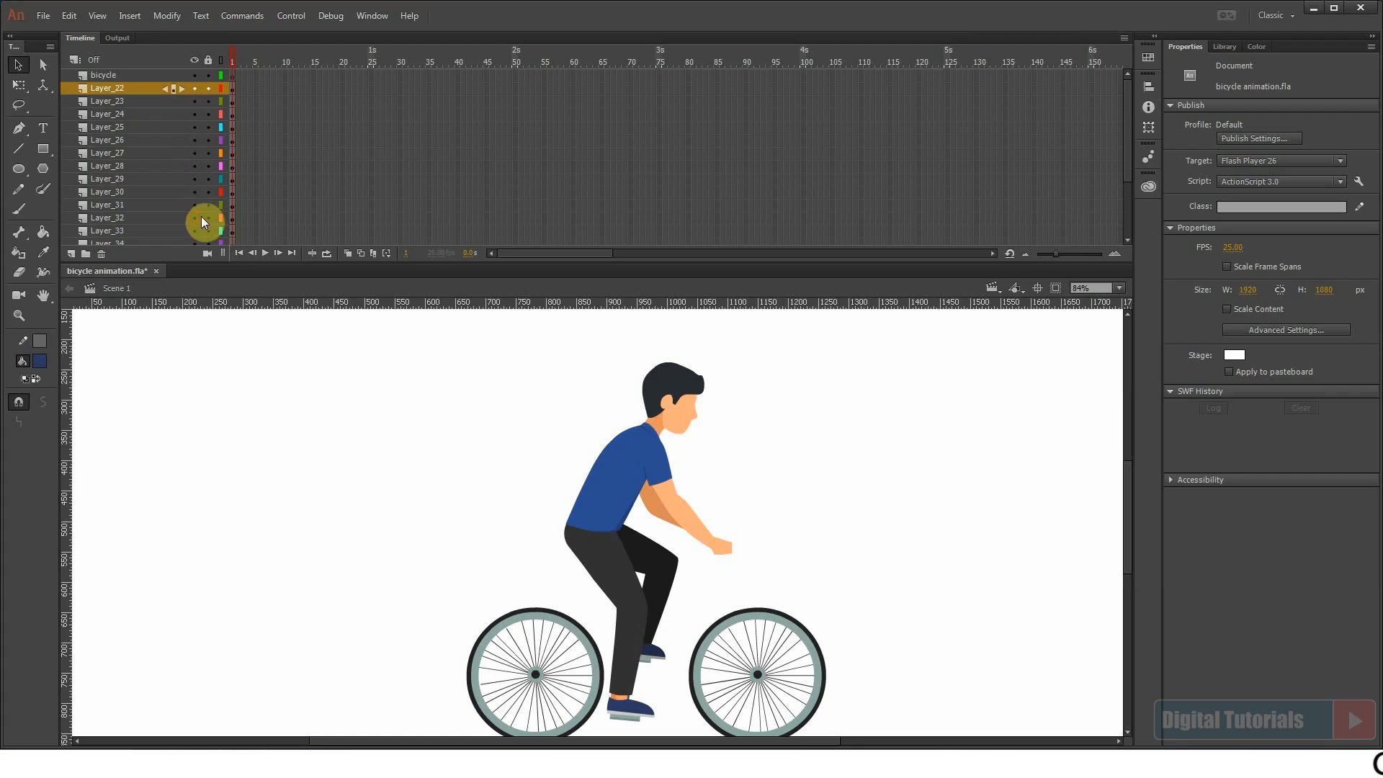
Step: Convert the rear wheel to a graphic symbol named weel01
{"action": "key", "text": "ctrl+a"}
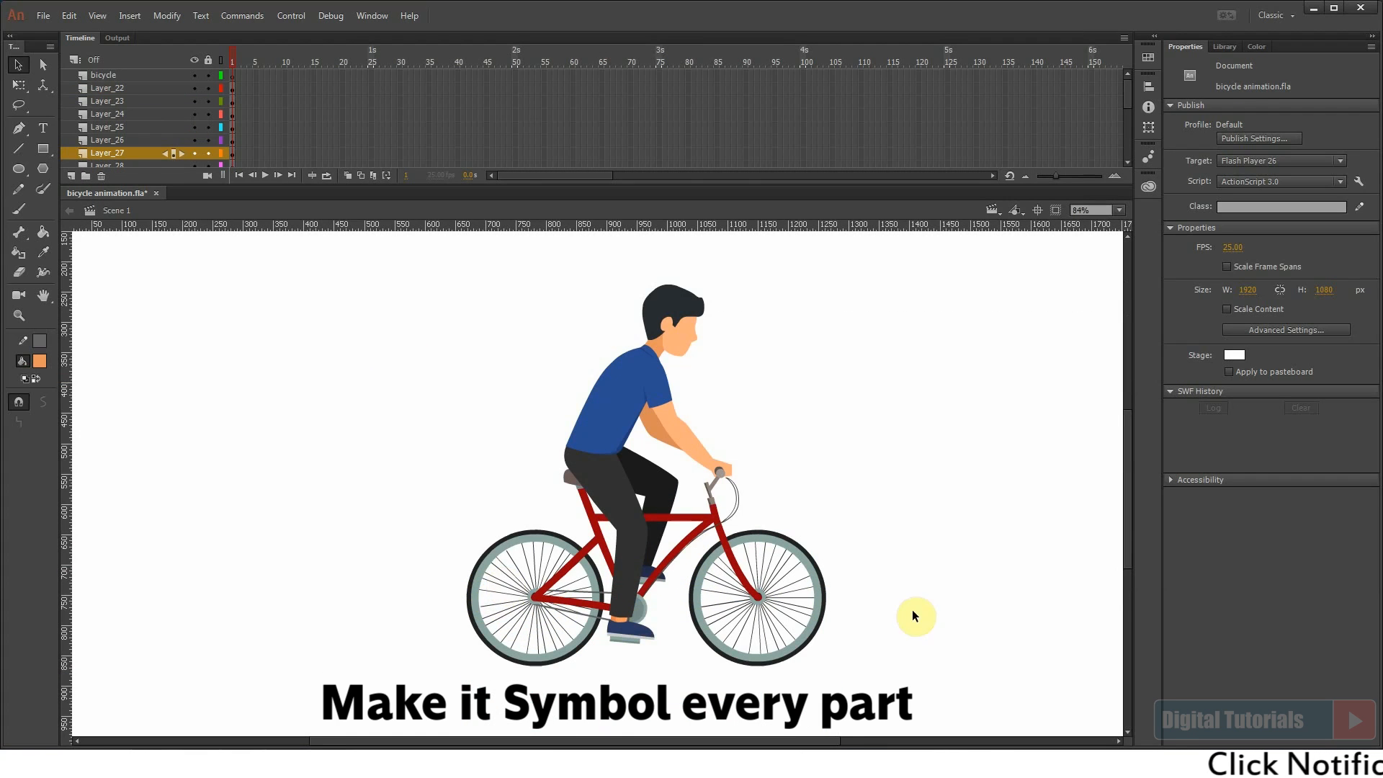
{"action": "left_click_drag", "start_coordinate": [587, 528], "coordinate": [558, 372]}
{"action": "left_click_drag", "start_coordinate": [432, 342], "coordinate": [880, 568]}
{"action": "left_click_drag", "start_coordinate": [432, 295], "coordinate": [632, 434]}
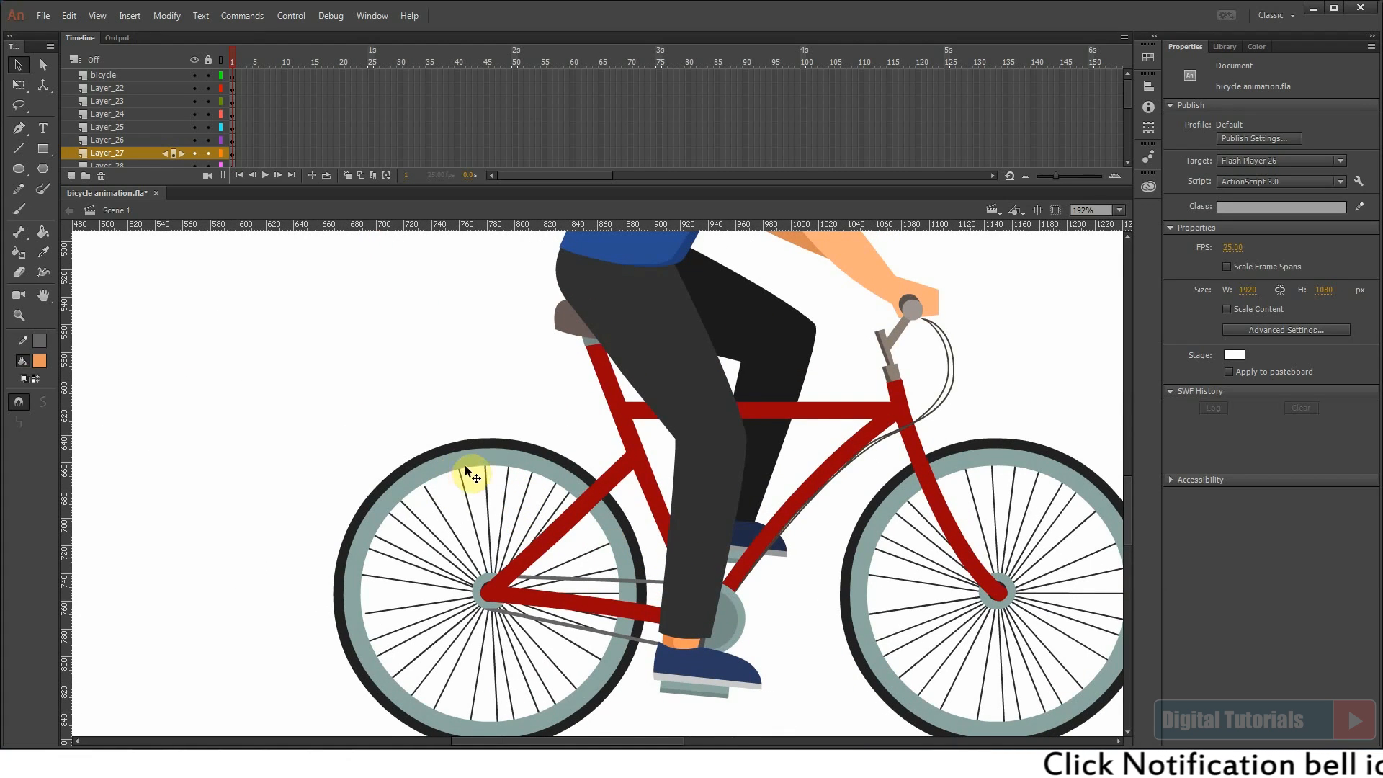
{"action": "left_click", "coordinate": [409, 484]}
{"action": "key", "text": "F8"}
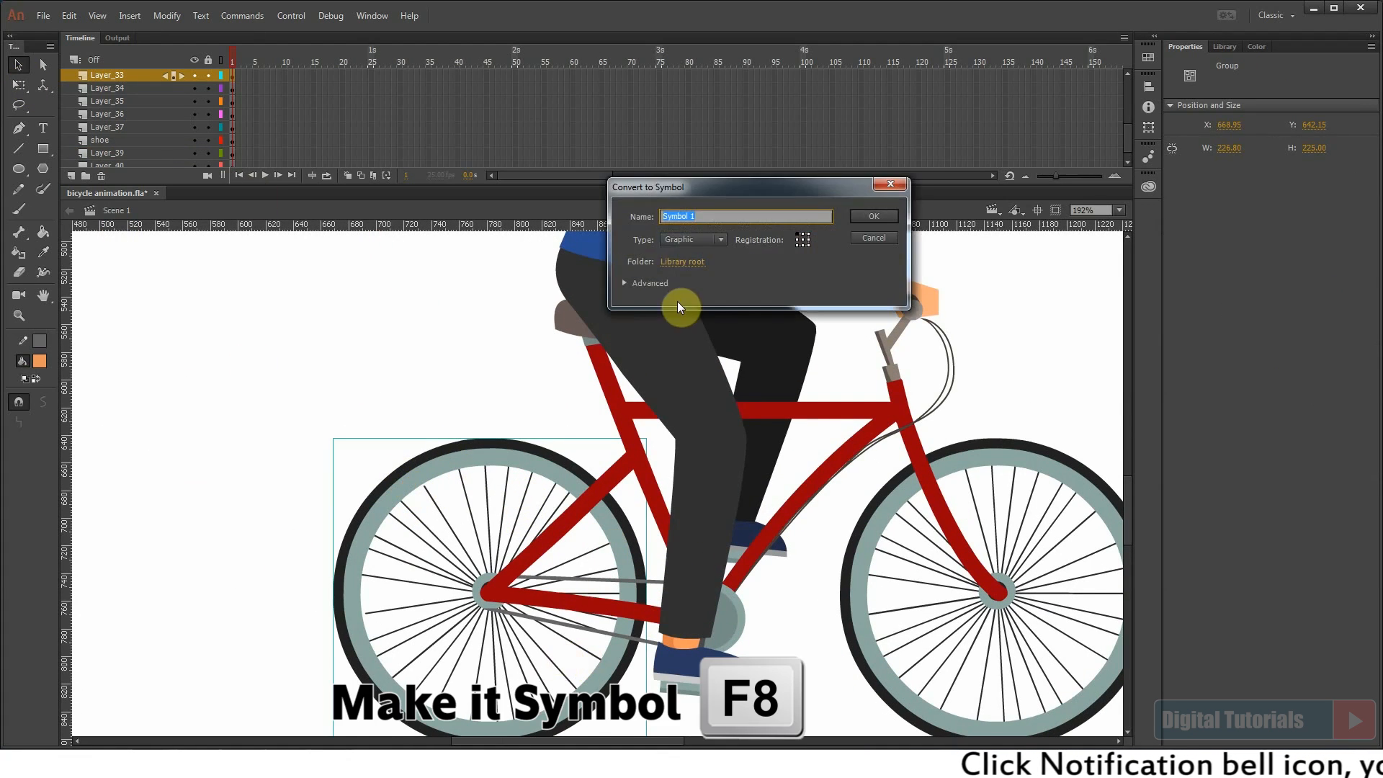
{"action": "type", "text": "weel0"}
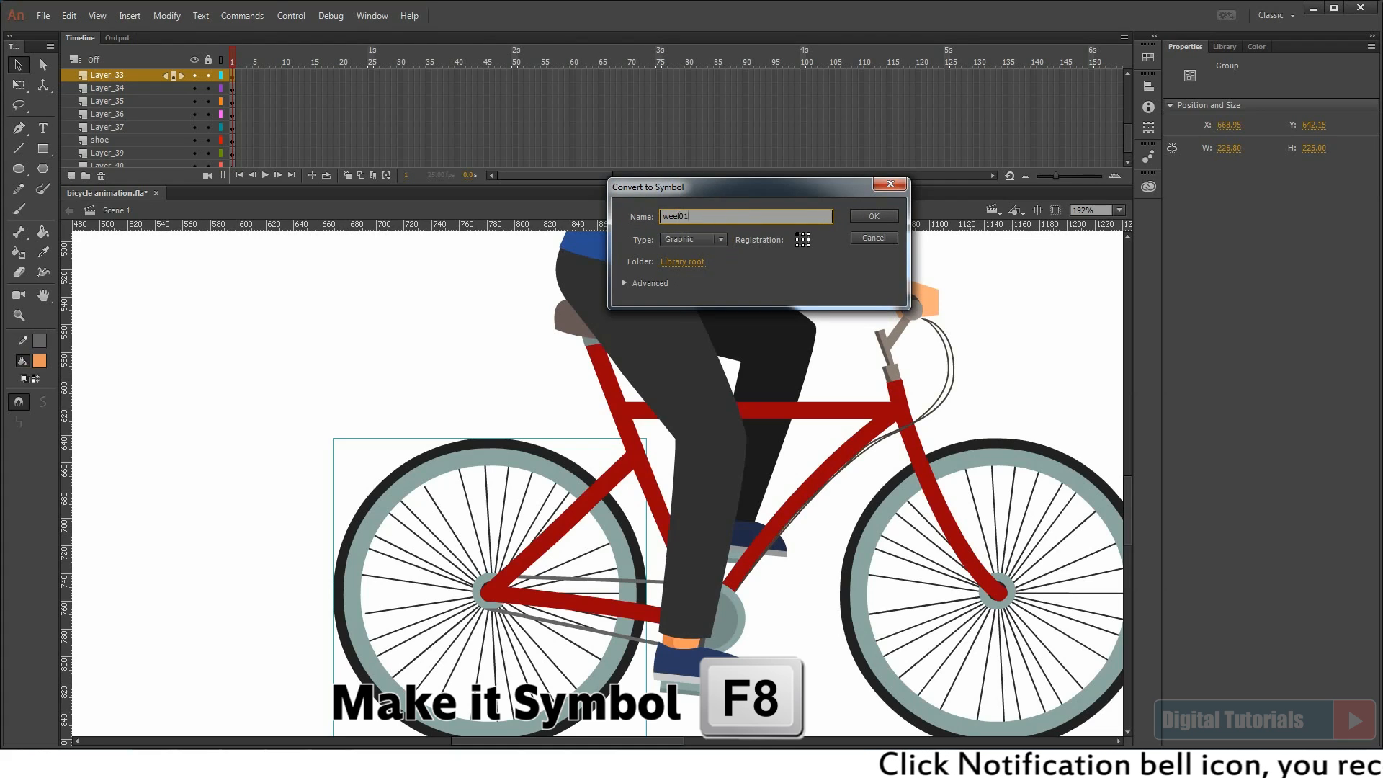
{"action": "type", "text": "1"}
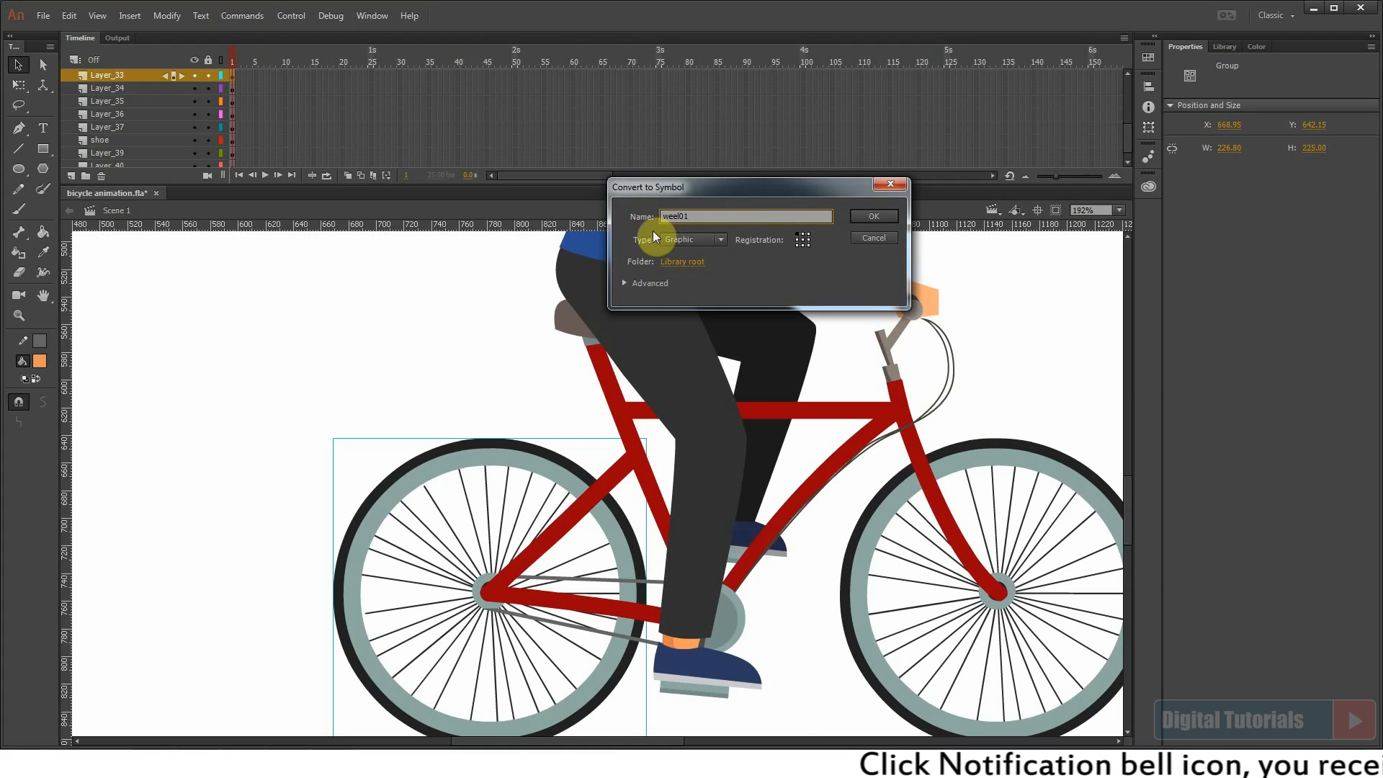
{"action": "left_click", "coordinate": [870, 215]}
Step: Convert the front wheel to a graphic symbol named weel02
{"action": "left_click", "coordinate": [886, 548]}
{"action": "key", "text": "F8"}
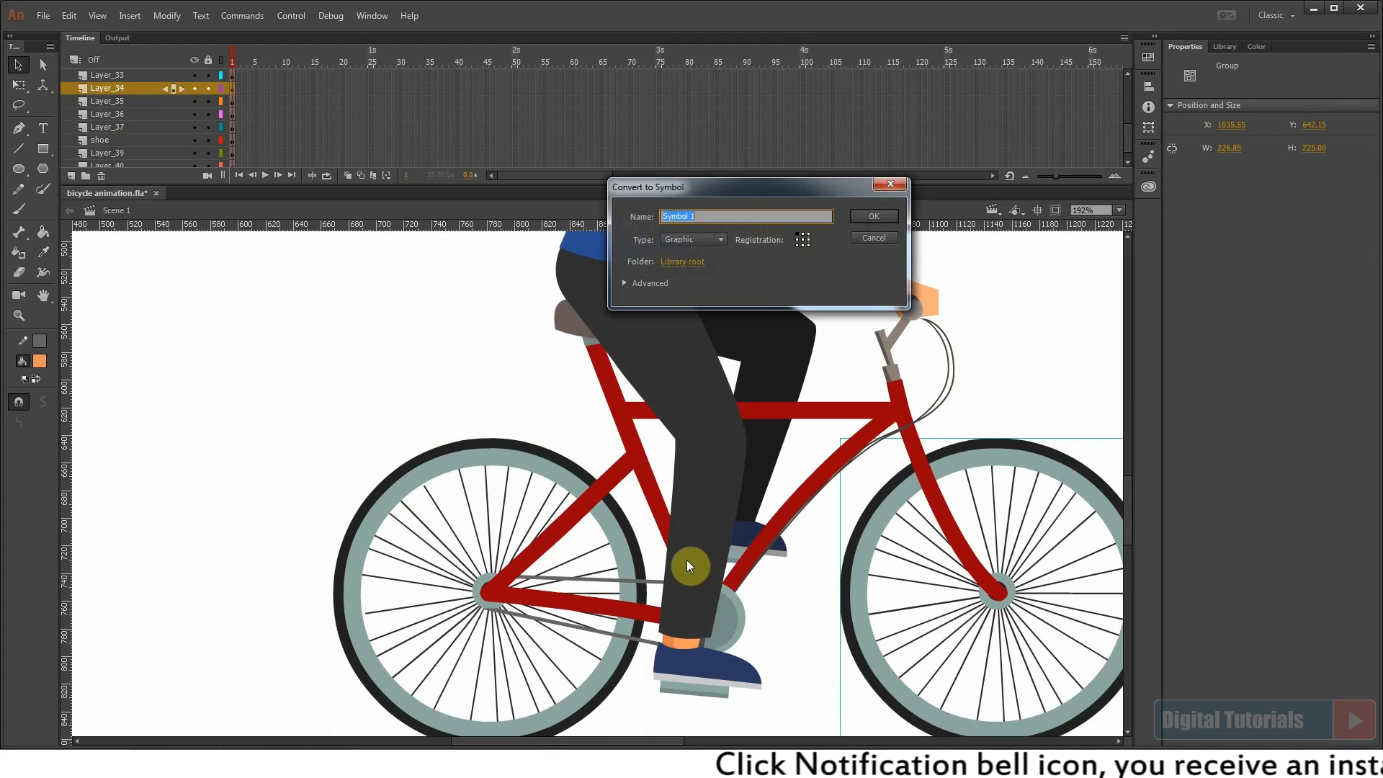
{"action": "type", "text": "weel02"}
{"action": "key", "text": "Return"}
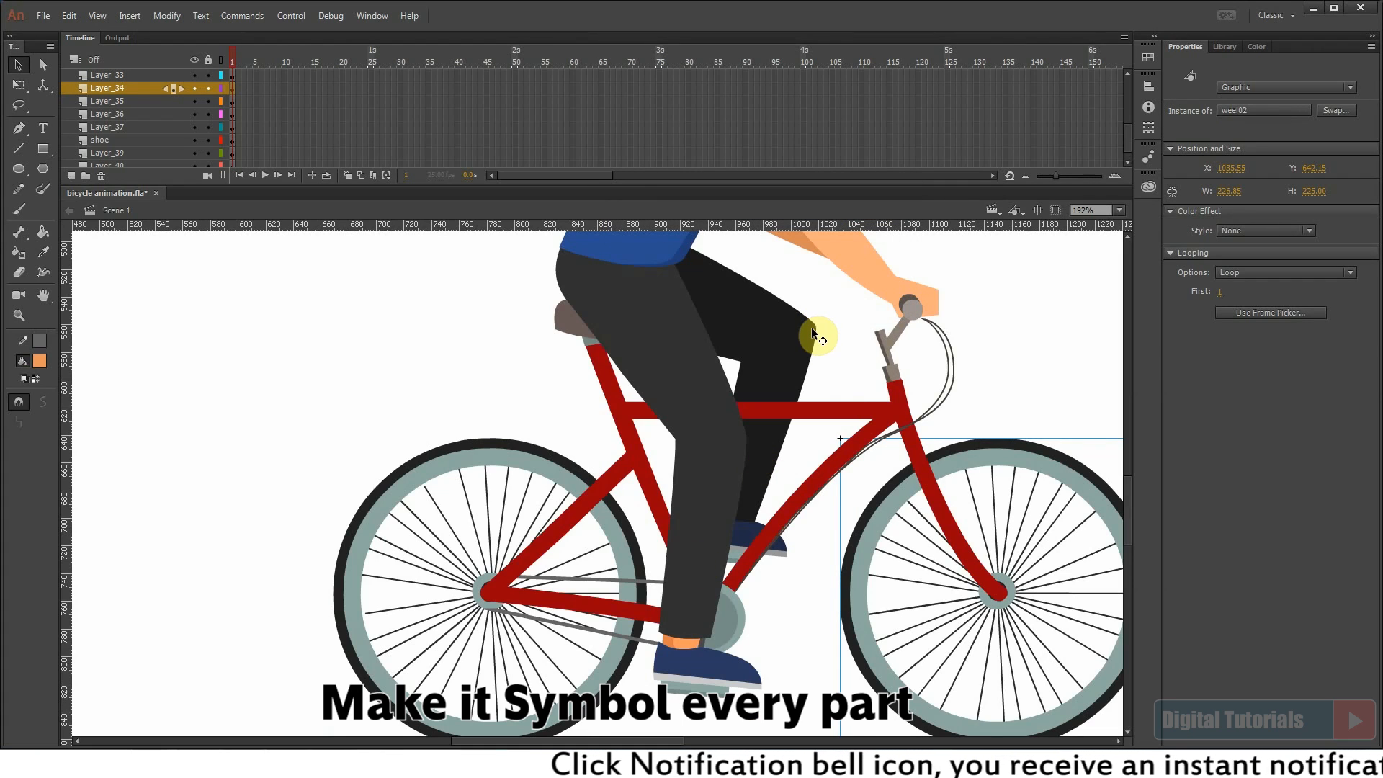
Step: Select all parts of the cyclist and bicycle together to check their symbol conversion, then deselect them
{"action": "key", "text": "ctrl+2"}
{"action": "left_click", "coordinate": [579, 512]}
{"action": "left_click_drag", "start_coordinate": [469, 350], "coordinate": [772, 639]}
{"action": "scroll", "coordinate": [502, 374], "scroll_direction": "up", "scroll_amount": 3}
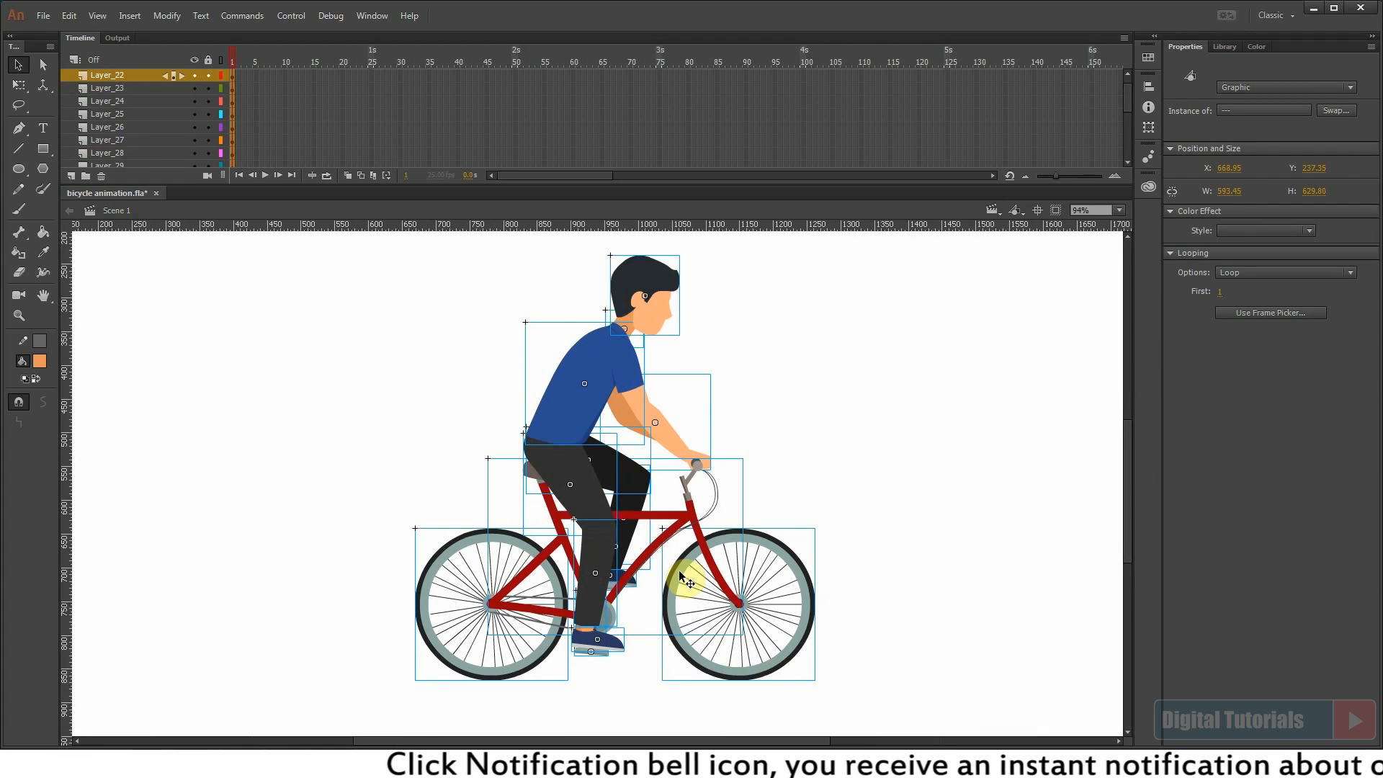
{"action": "left_click", "coordinate": [801, 473]}
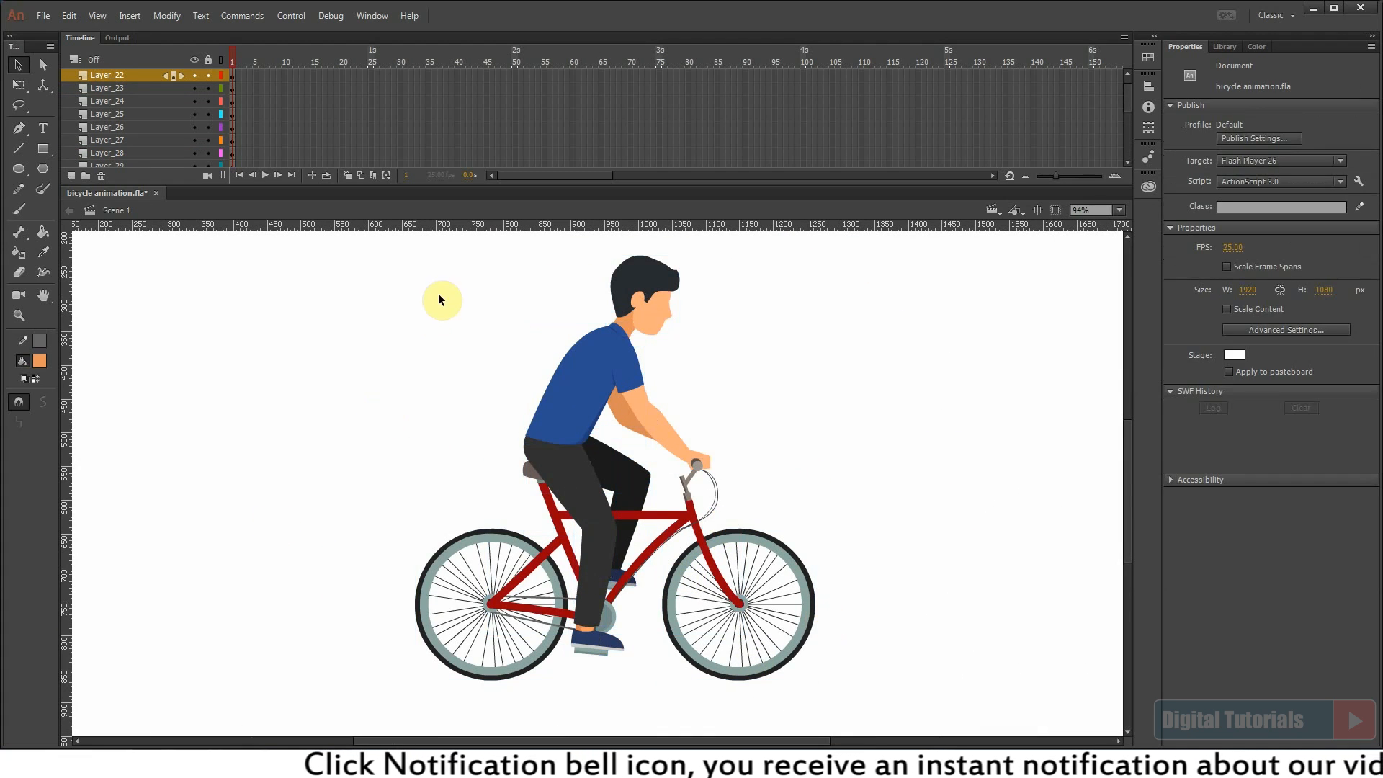
Step: Place the right thigh's transformation point at the hip and the right lower leg's at the knee
{"action": "left_click", "coordinate": [579, 490]}
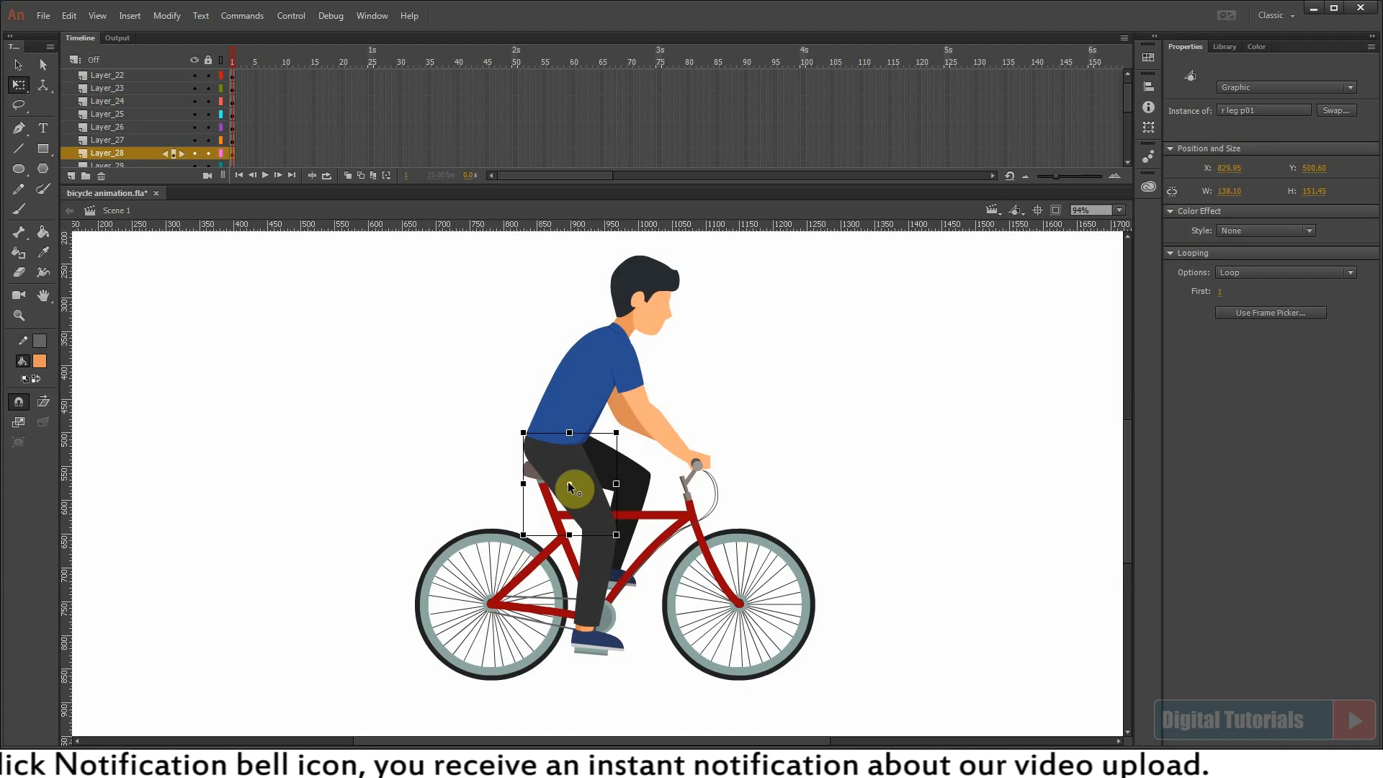
{"action": "left_click_drag", "start_coordinate": [568, 483], "coordinate": [559, 442]}
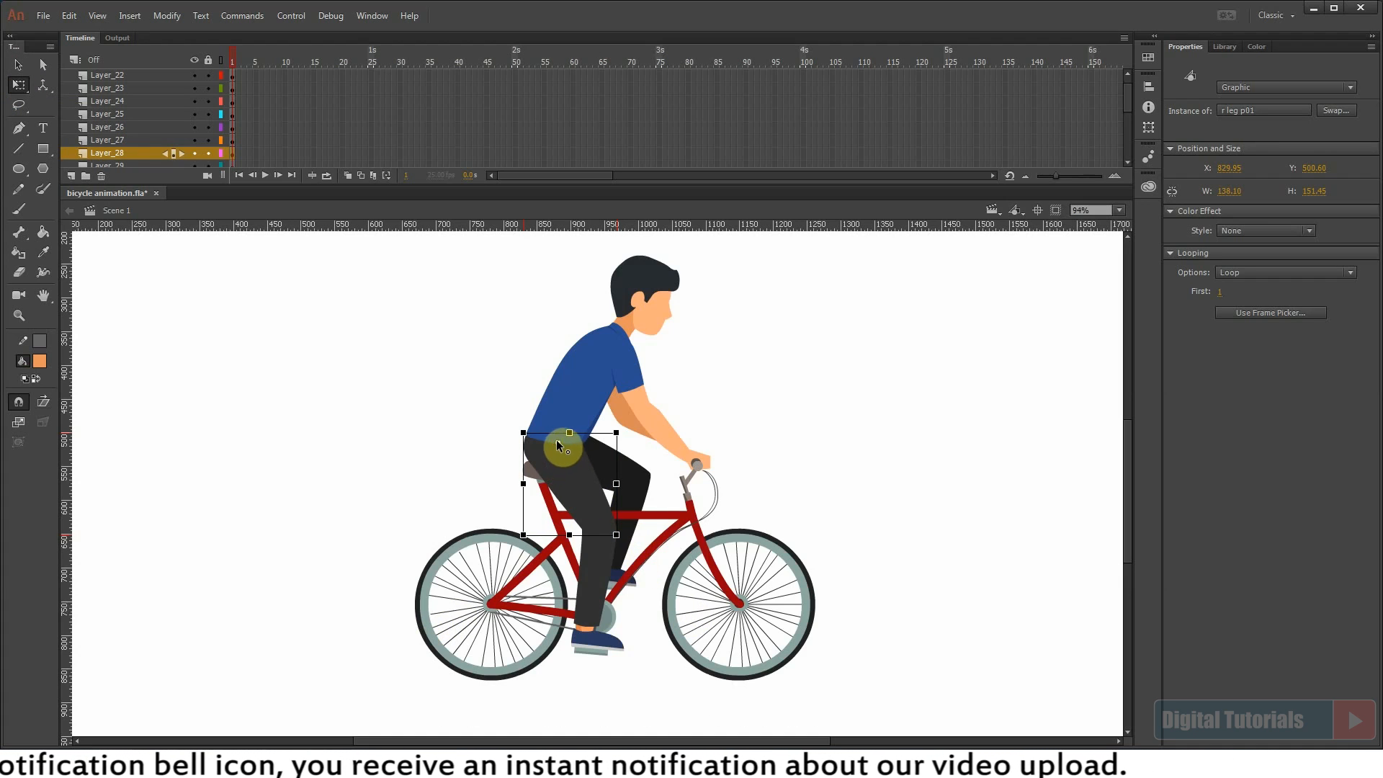
{"action": "left_click", "coordinate": [485, 410]}
{"action": "left_click", "coordinate": [502, 497]}
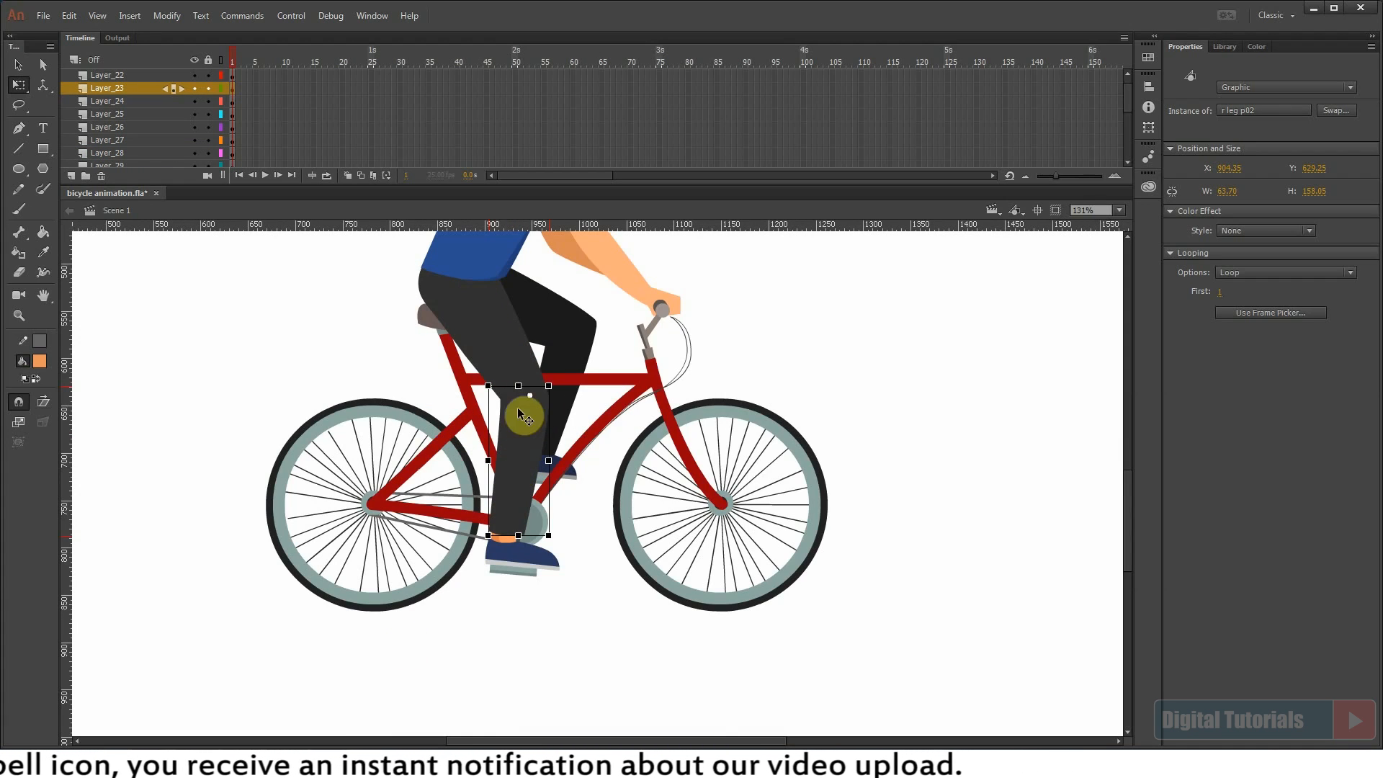
Step: Move the right shoe's transformation point to the ankle and check the right ankle piece's point
{"action": "left_click_drag", "start_coordinate": [441, 352], "coordinate": [602, 599]}
{"action": "left_click", "coordinate": [593, 653]}
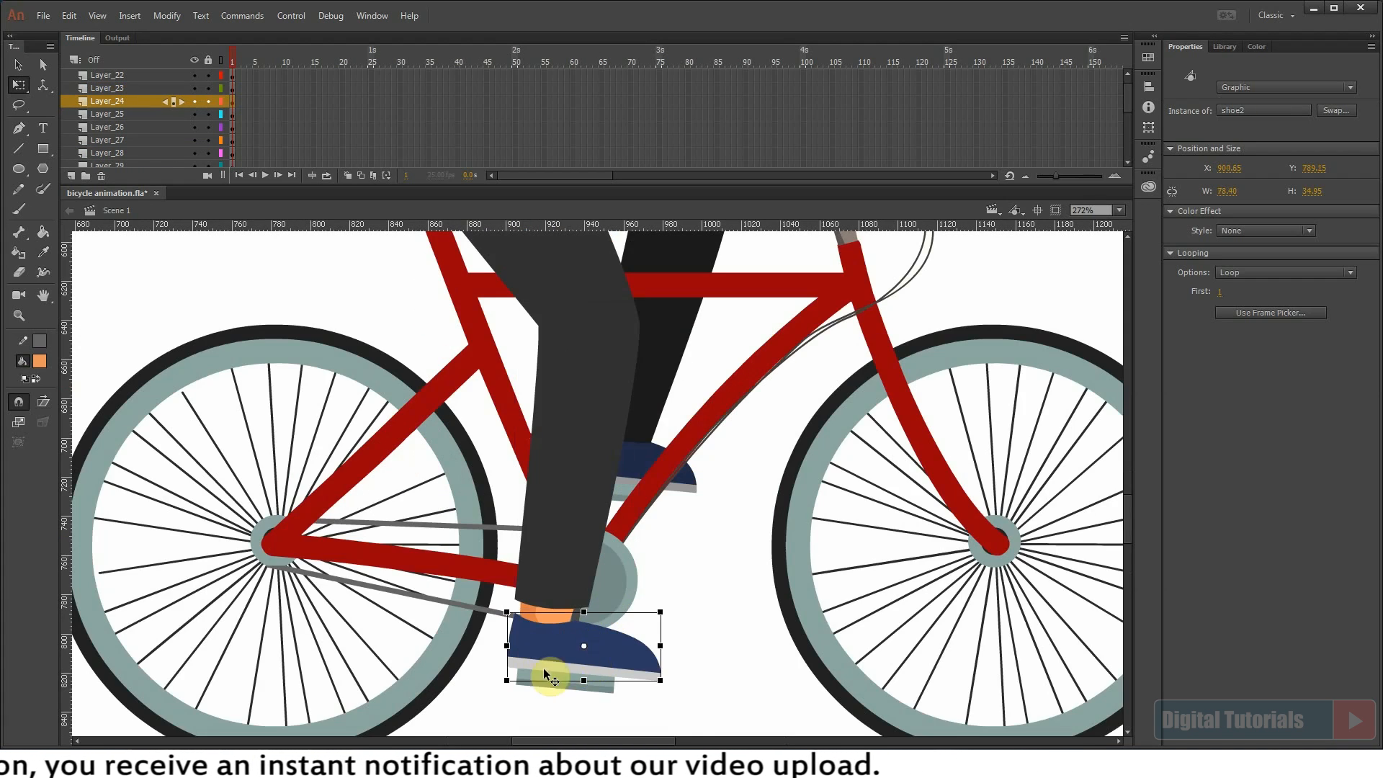
{"action": "left_click_drag", "start_coordinate": [583, 646], "coordinate": [540, 647]}
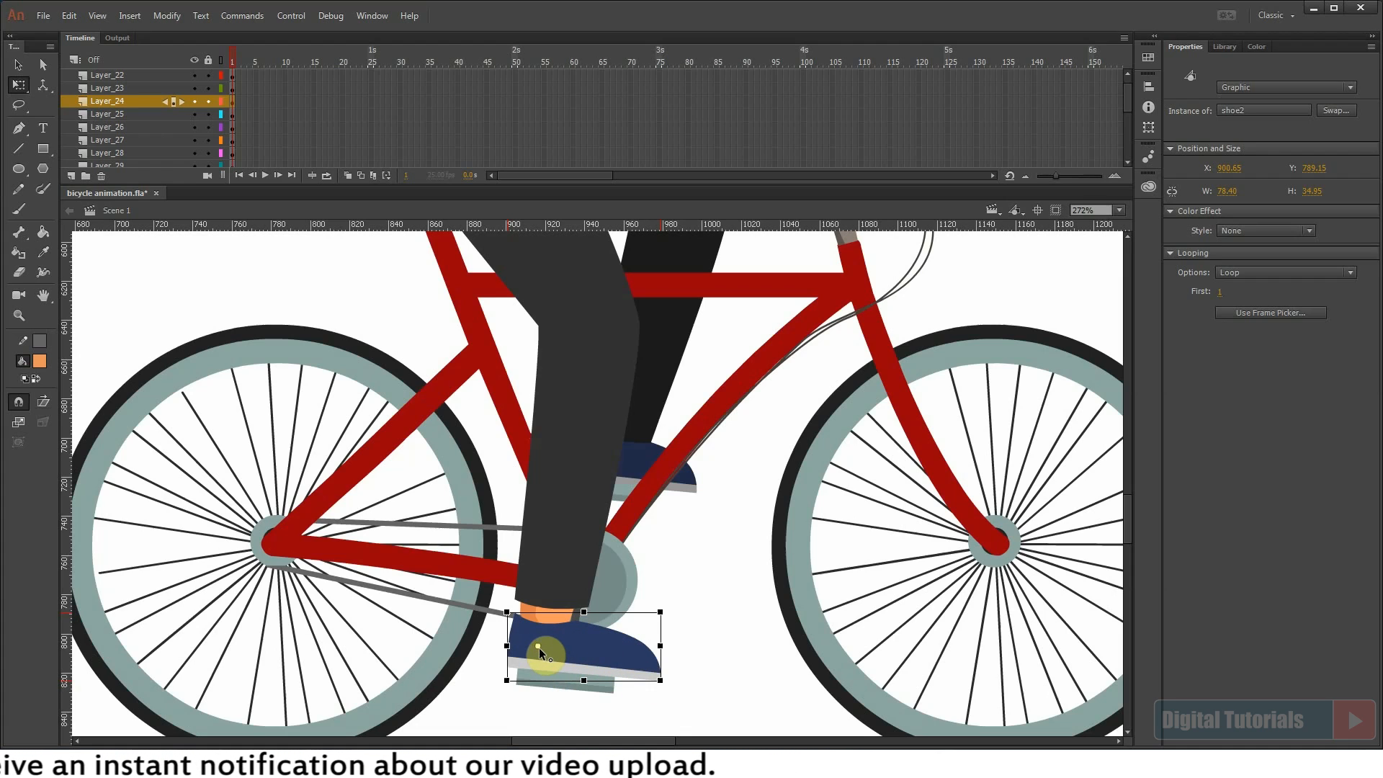
{"action": "left_click", "coordinate": [557, 568]}
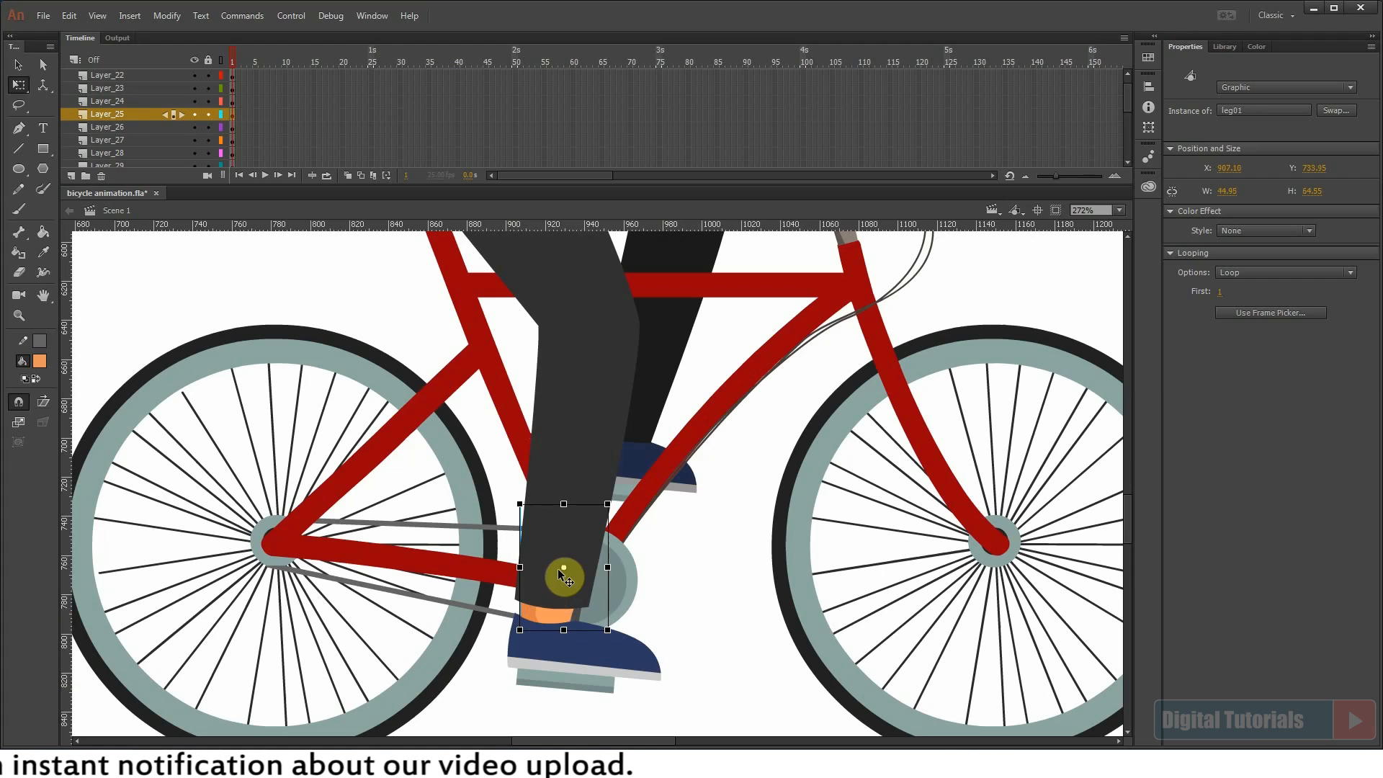
Step: Move the left thigh's transformation point to the hip and the left lower leg's to the knee
{"action": "scroll", "coordinate": [663, 549], "scroll_direction": "up", "scroll_amount": 6}
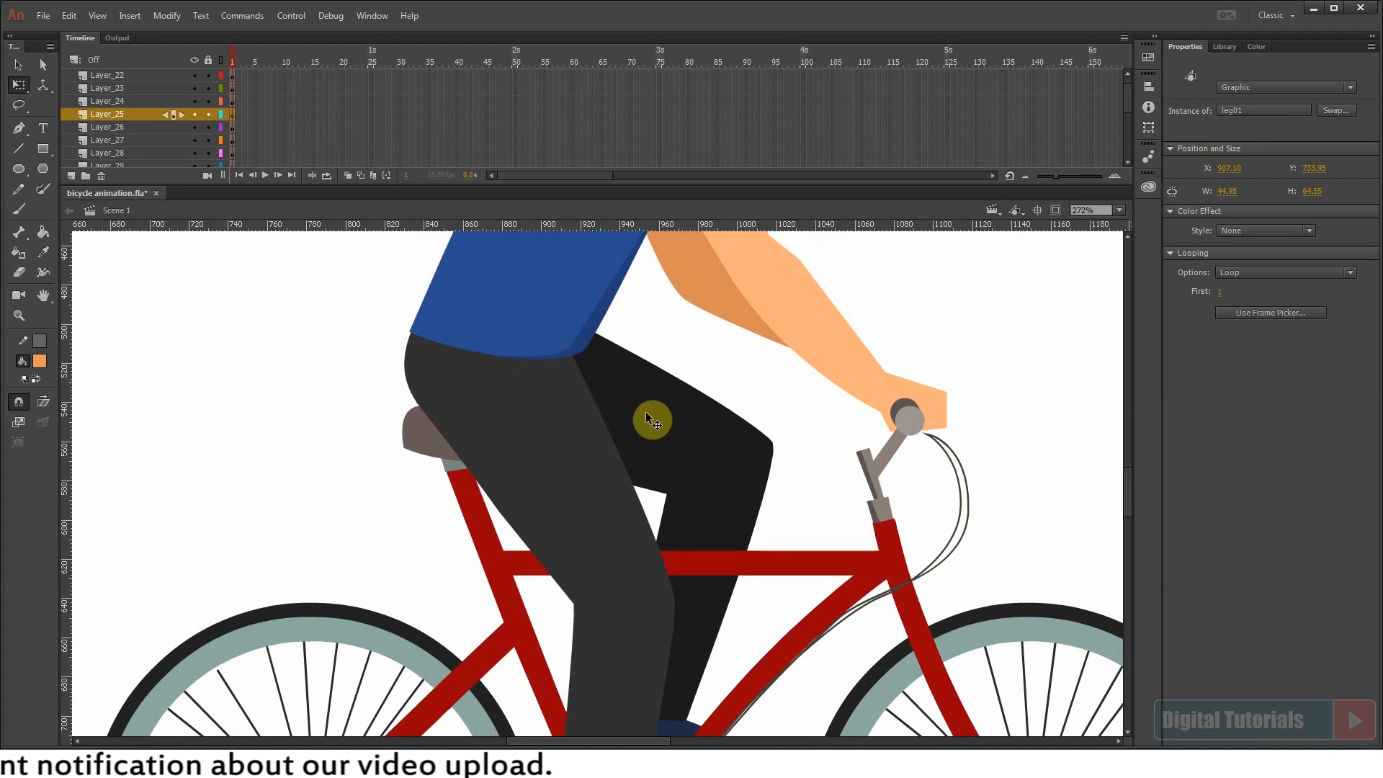
{"action": "left_click", "coordinate": [567, 417]}
{"action": "left_click_drag", "start_coordinate": [591, 403], "coordinate": [478, 344]}
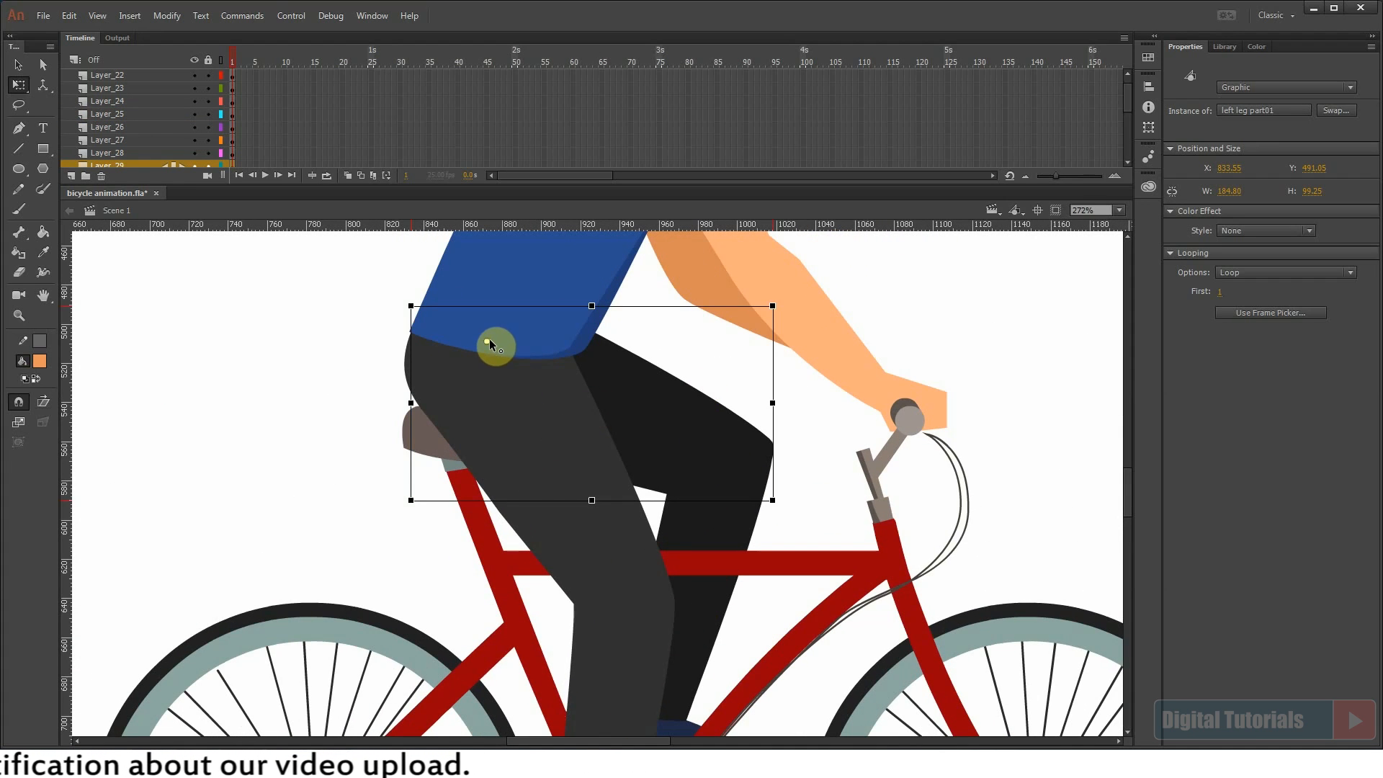
{"action": "left_click", "coordinate": [705, 617]}
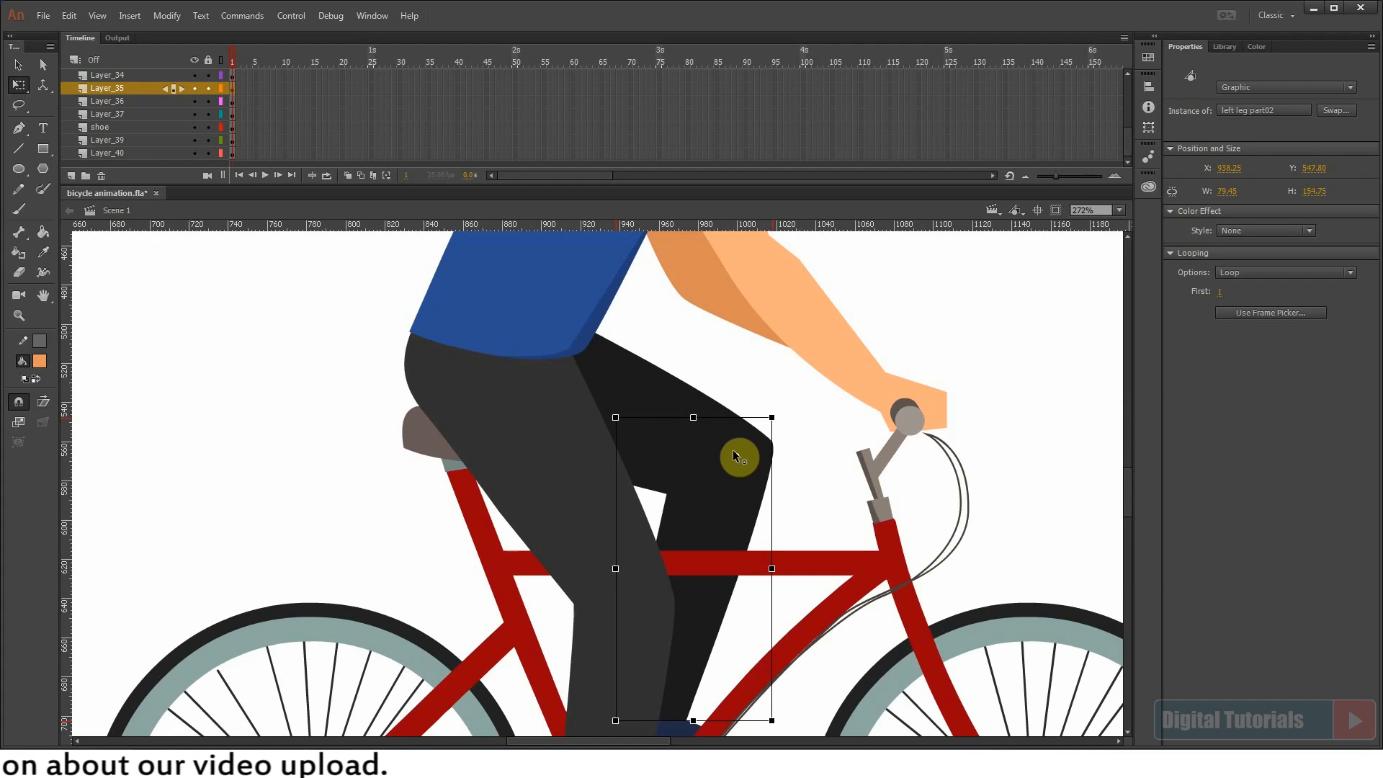
{"action": "left_click_drag", "start_coordinate": [749, 585], "coordinate": [758, 398]}
Step: Move the left shoe's transformation point to the ankle and check the transformation points of both wheels
{"action": "left_click", "coordinate": [702, 579]}
{"action": "left_click_drag", "start_coordinate": [704, 574], "coordinate": [670, 569]}
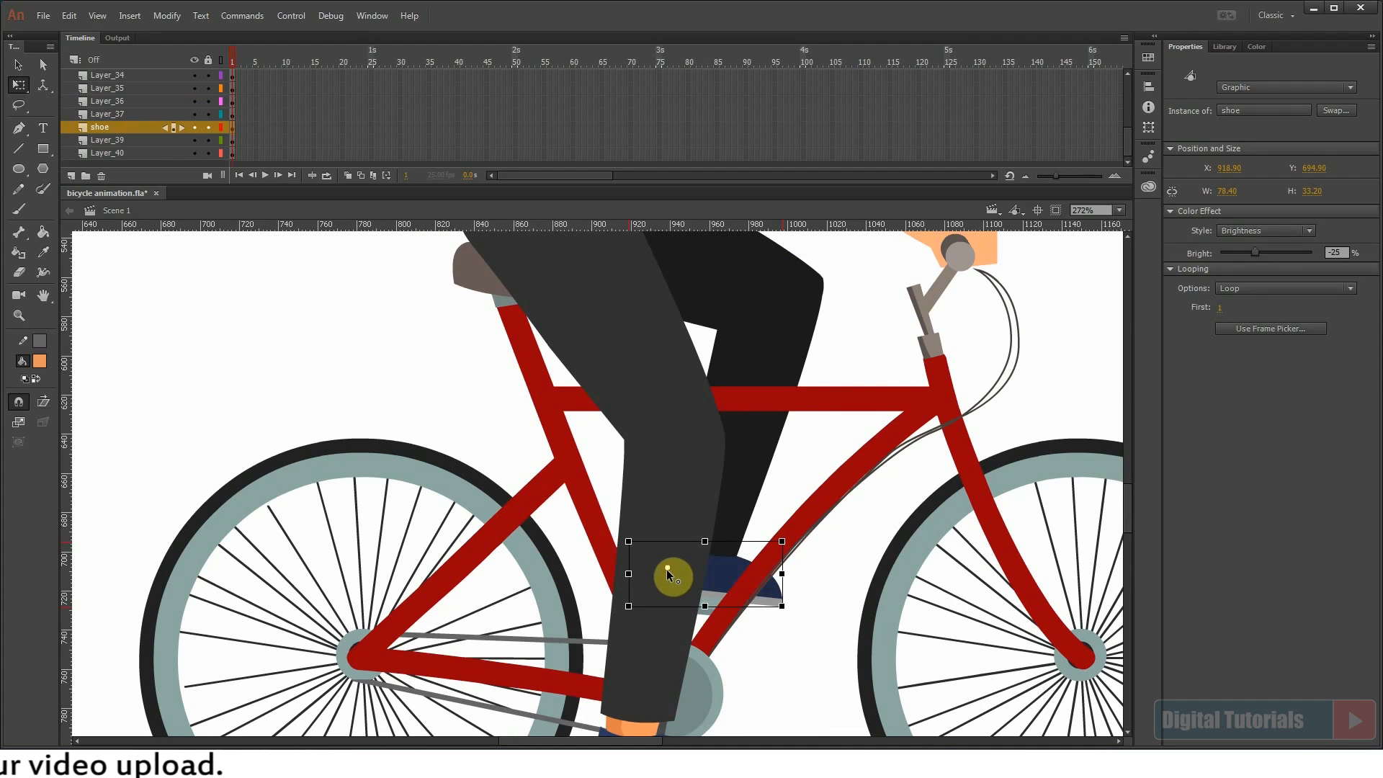
{"action": "key", "text": "ctrl+minus"}
{"action": "left_click", "coordinate": [501, 681]}
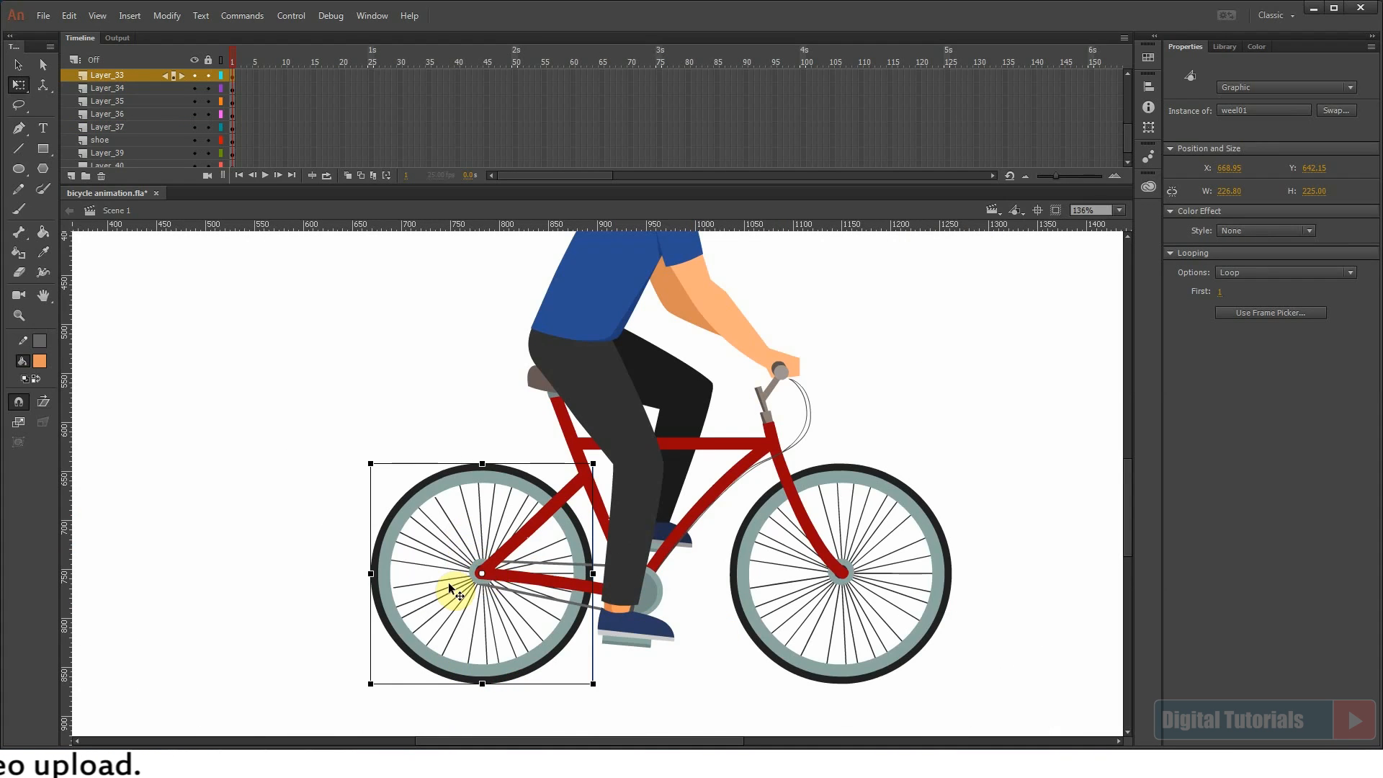
{"action": "left_click", "coordinate": [826, 670]}
{"action": "left_click", "coordinate": [666, 682]}
Step: Hide the right shoe and ankle layers, Layer_24 and Layer_25, to expose the near pedal and crank arm
{"action": "left_click_drag", "start_coordinate": [722, 386], "coordinate": [725, 435]}
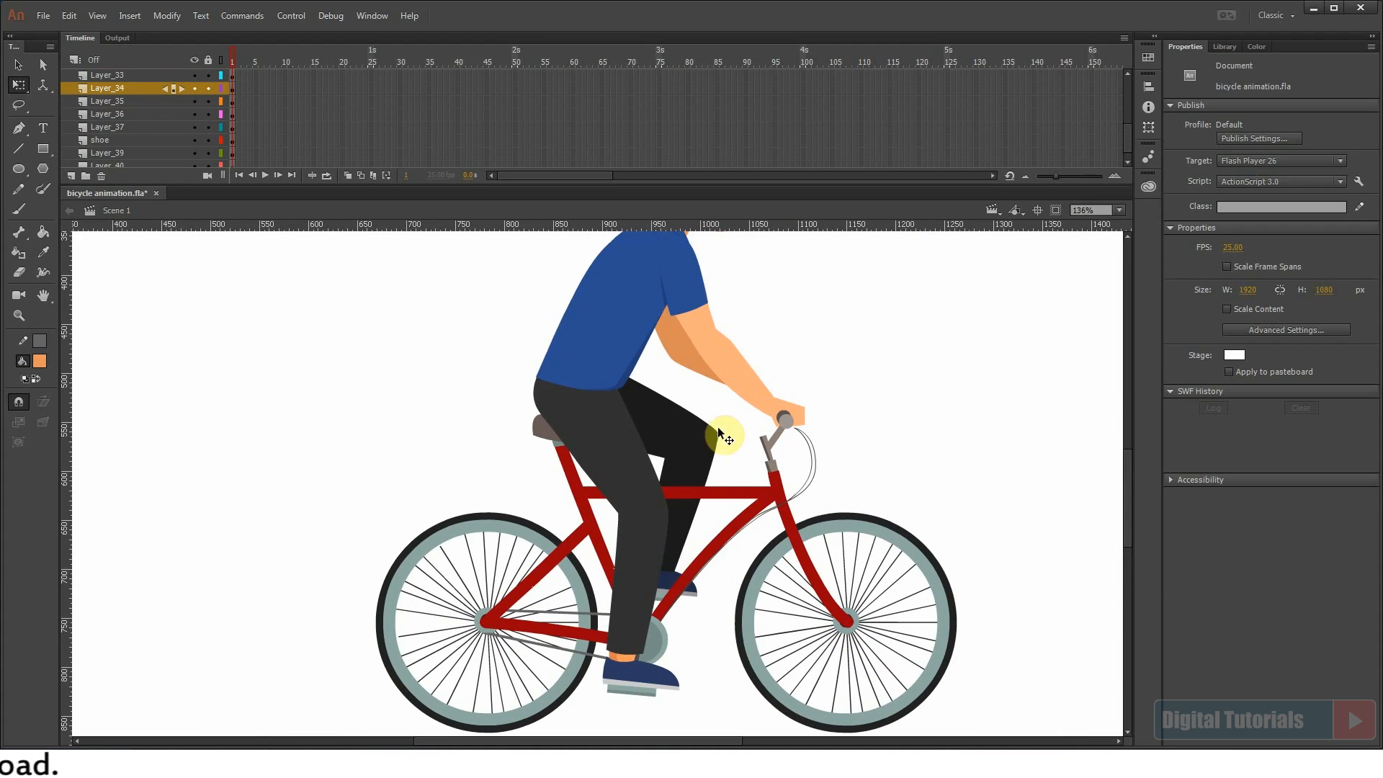
{"action": "left_click", "coordinate": [612, 574]}
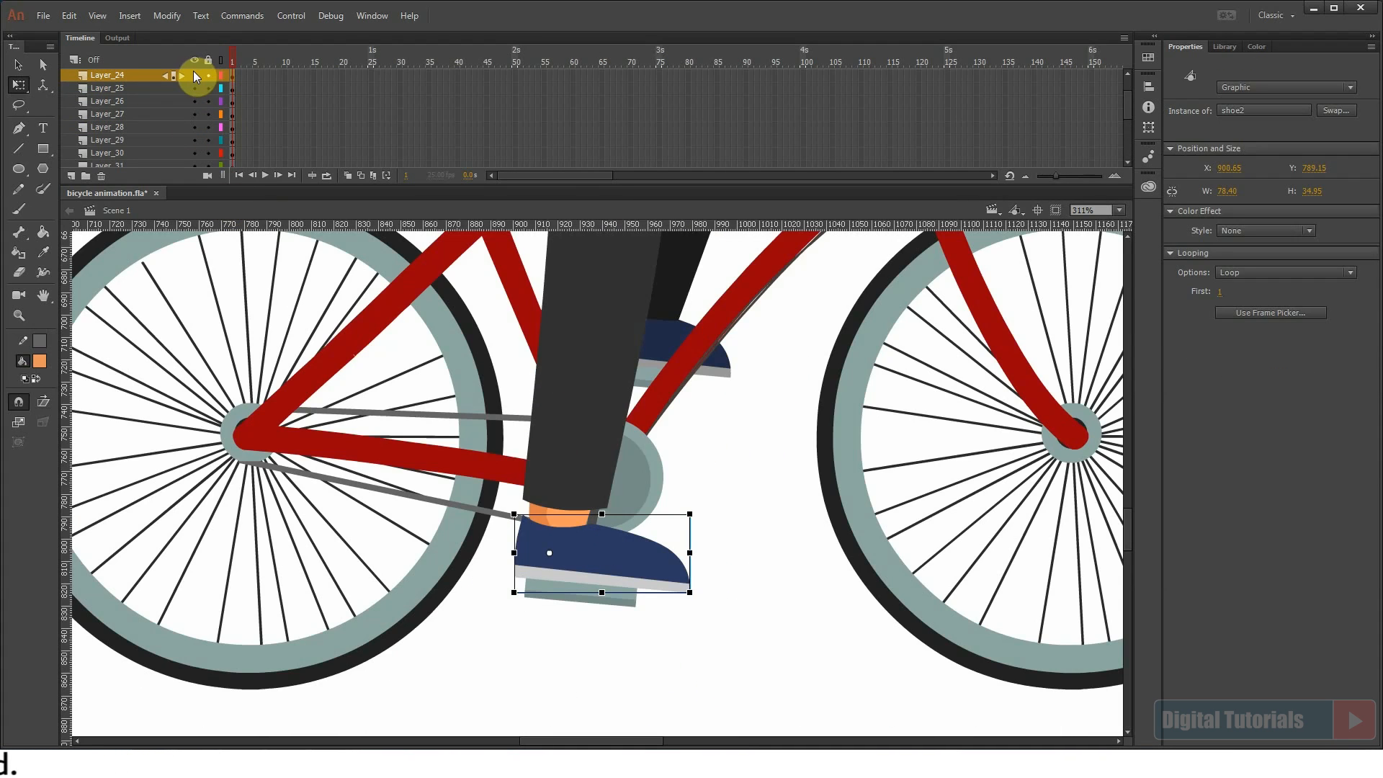
{"action": "left_click", "coordinate": [194, 74]}
{"action": "left_click", "coordinate": [576, 517]}
{"action": "left_click", "coordinate": [194, 89]}
{"action": "left_click", "coordinate": [196, 100]}
{"action": "left_click", "coordinate": [196, 101]}
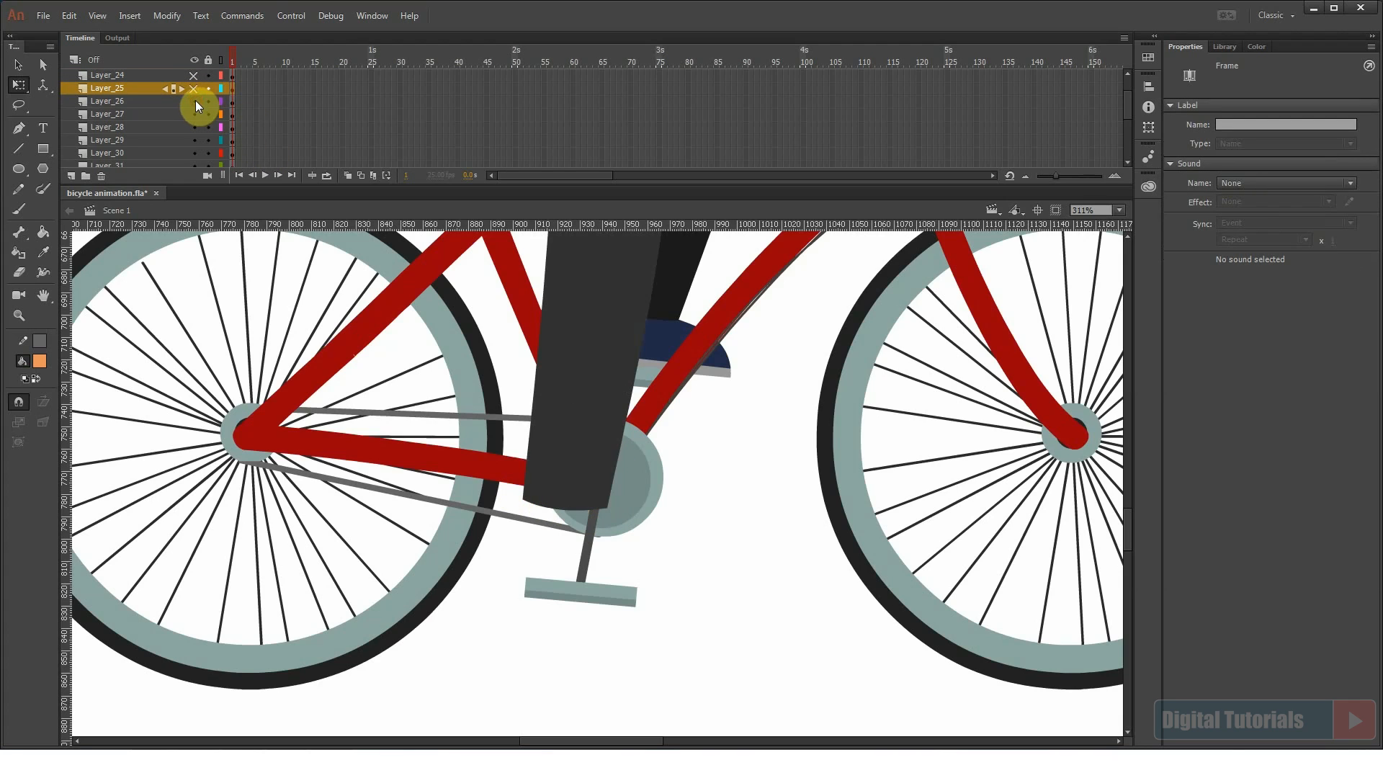
Step: Set the transformation points of the near crank arm and its pedal
{"action": "left_click", "coordinate": [586, 527]}
{"action": "scroll", "coordinate": [592, 524], "scroll_direction": "up", "scroll_amount": 3}
{"action": "scroll", "coordinate": [597, 520], "scroll_direction": "down", "scroll_amount": 3}
{"action": "scroll", "coordinate": [612, 494], "scroll_direction": "up", "scroll_amount": 3}
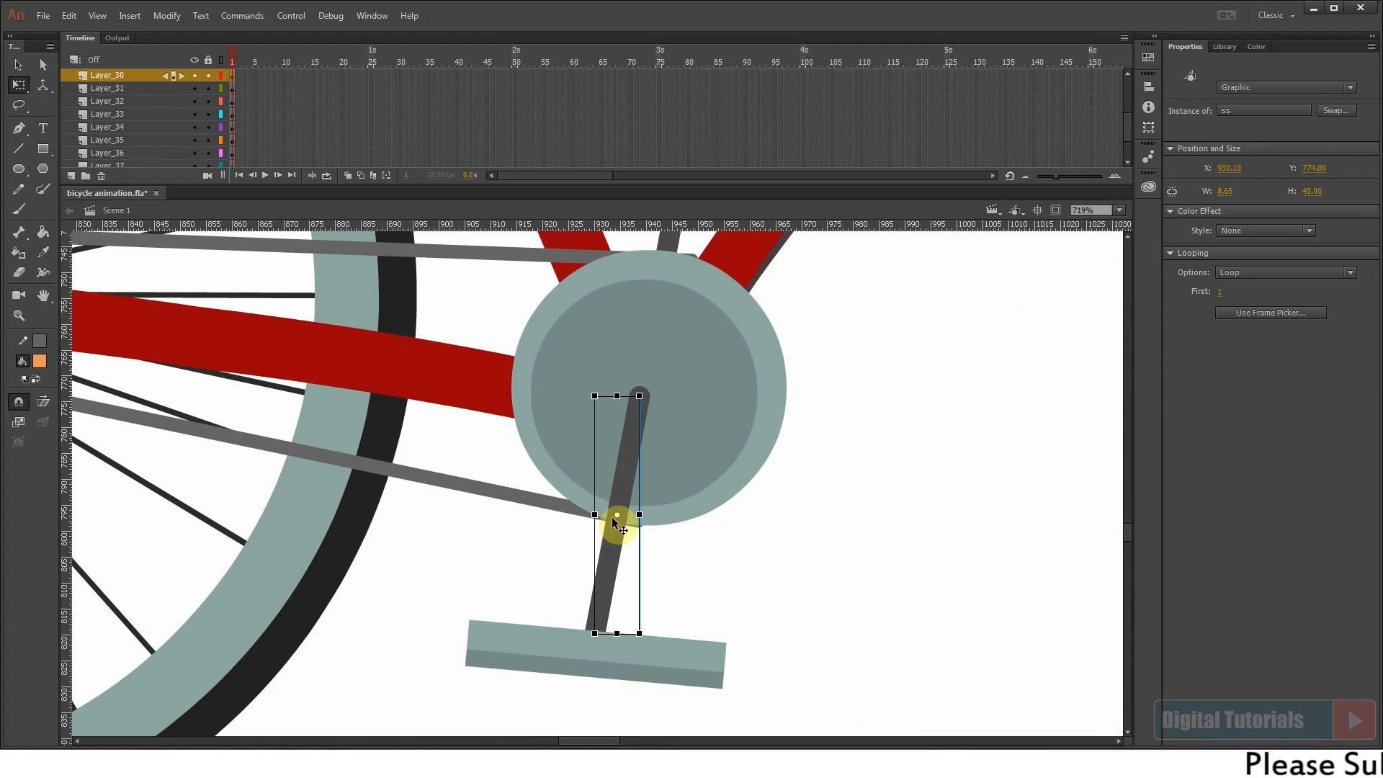
{"action": "left_click", "coordinate": [598, 652]}
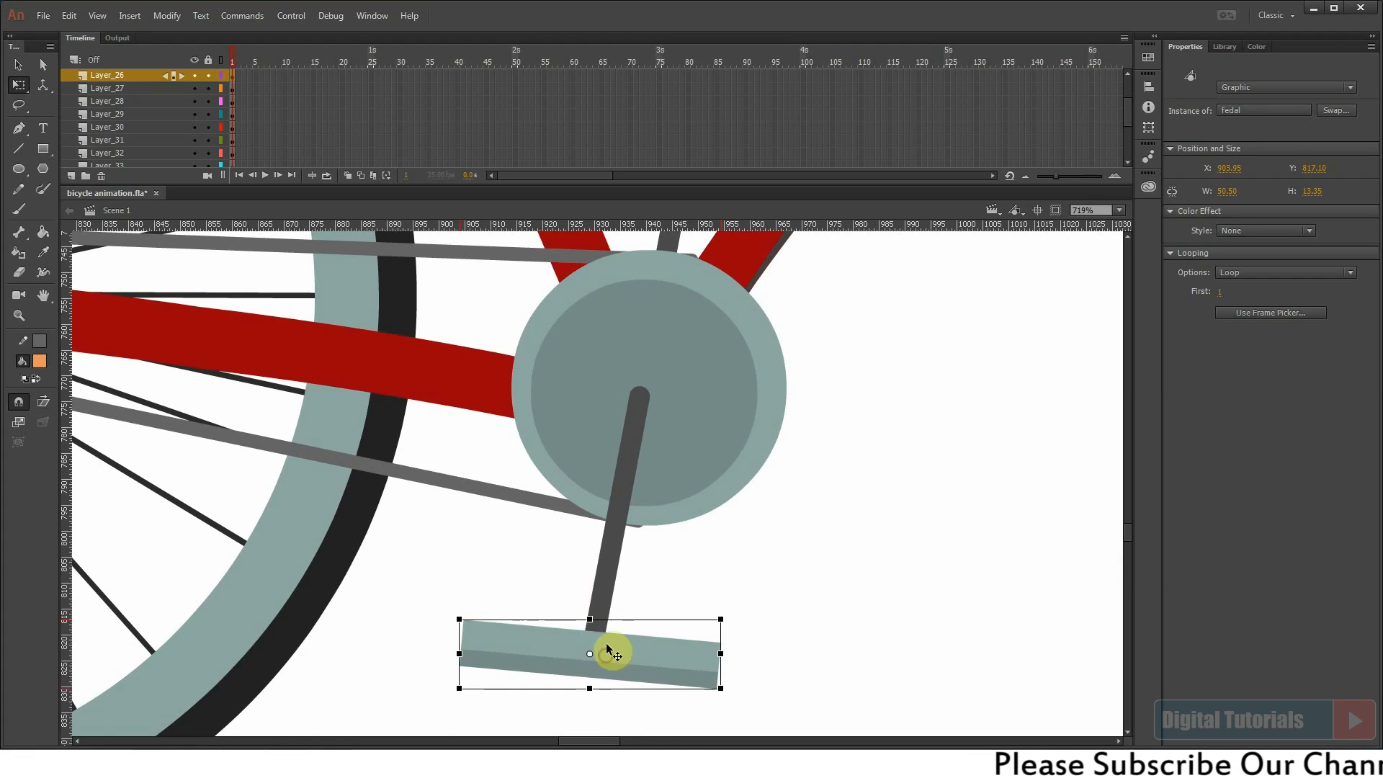
Step: Set the far crank arm's transformation point at the chainring centre and check the far pedal's point
{"action": "scroll", "coordinate": [607, 651], "scroll_direction": "up", "scroll_amount": 2}
{"action": "left_click", "coordinate": [647, 391]}
{"action": "scroll", "coordinate": [693, 390], "scroll_direction": "up", "scroll_amount": 2}
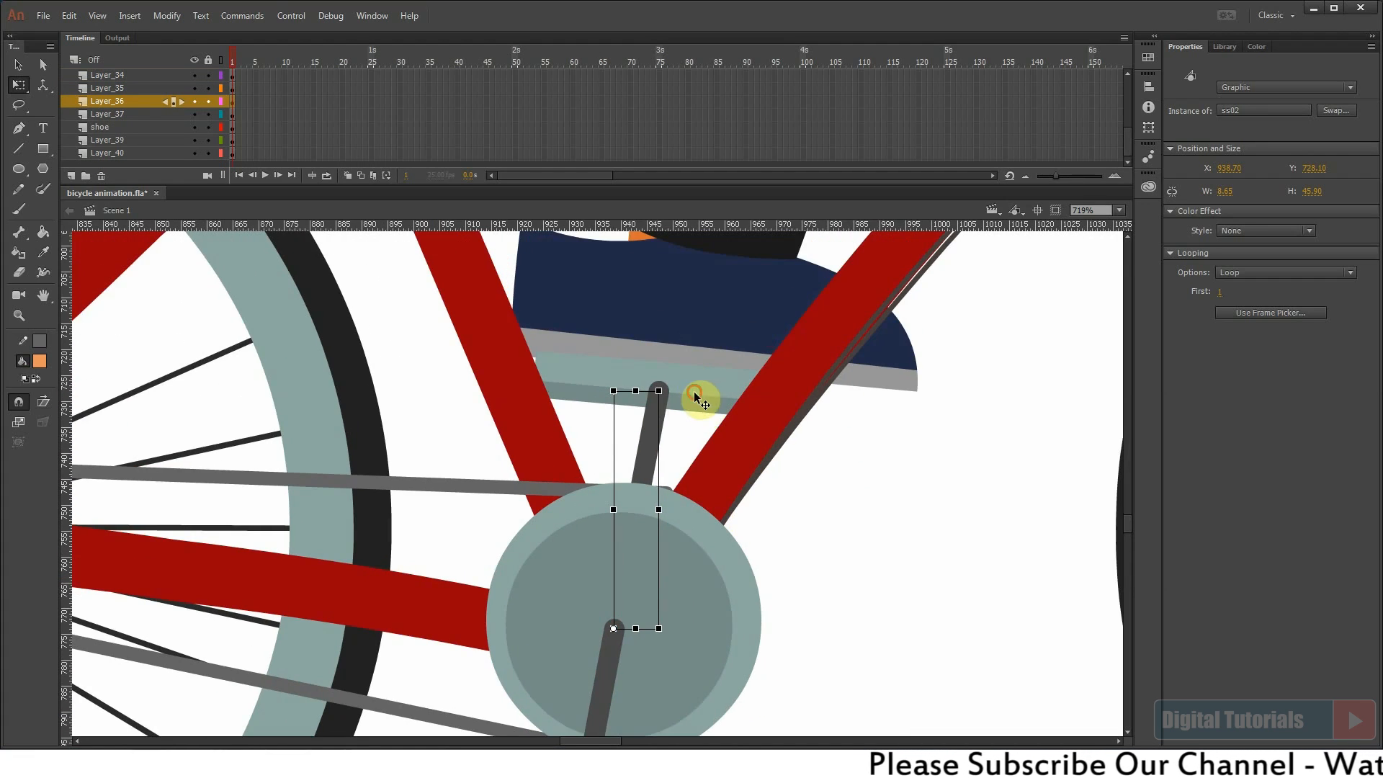
{"action": "left_click", "coordinate": [661, 386]}
{"action": "left_click", "coordinate": [861, 552]}
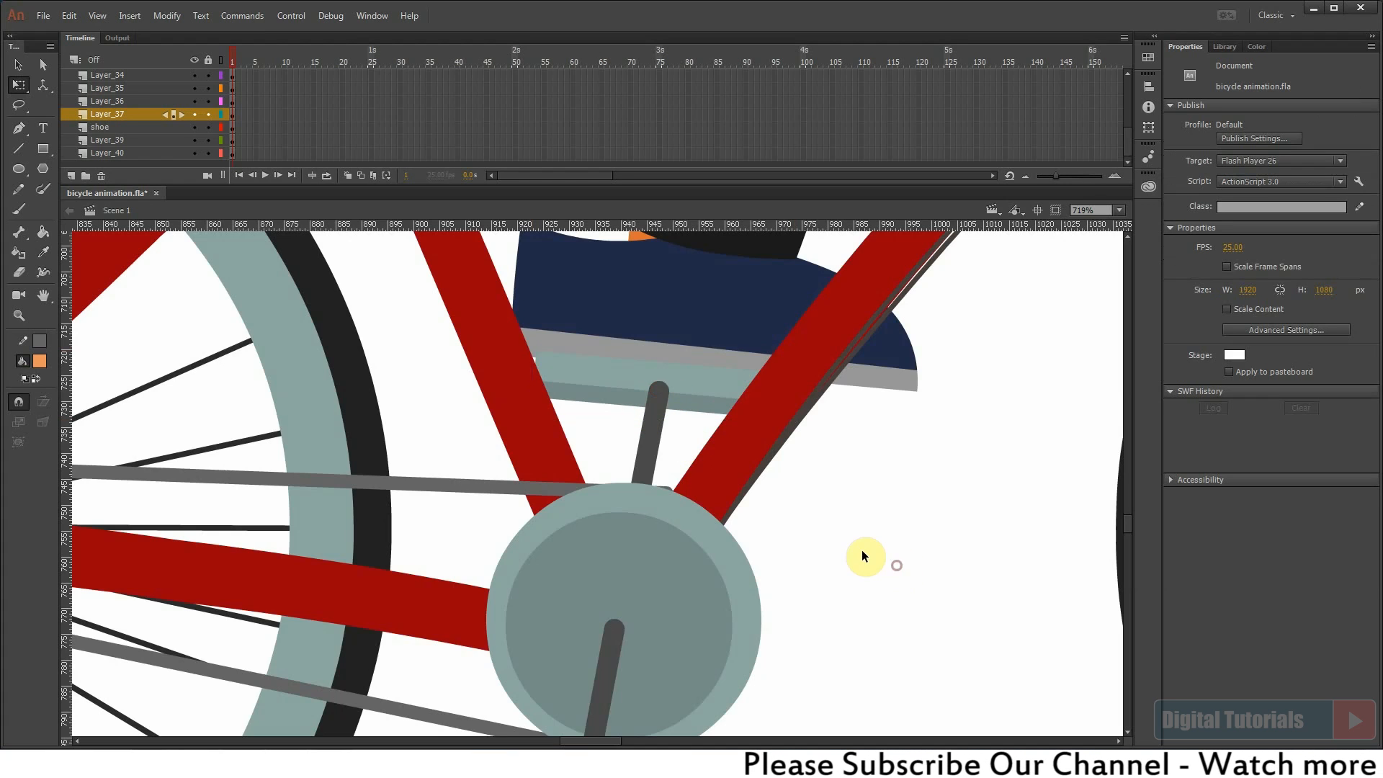
Step: Enlarge the timeline and insert keyframes at frame 10 on all layers from Layer_22 through Layer_40
{"action": "key", "text": "ctrl+2"}
{"action": "scroll", "coordinate": [195, 108], "scroll_direction": "up", "scroll_amount": 3}
{"action": "mouse_move", "coordinate": [638, 186]}
{"action": "left_mouse_down"}
{"action": "mouse_move", "coordinate": [638, 351]}
{"action": "mouse_move", "coordinate": [617, 177]}
{"action": "left_mouse_up"}
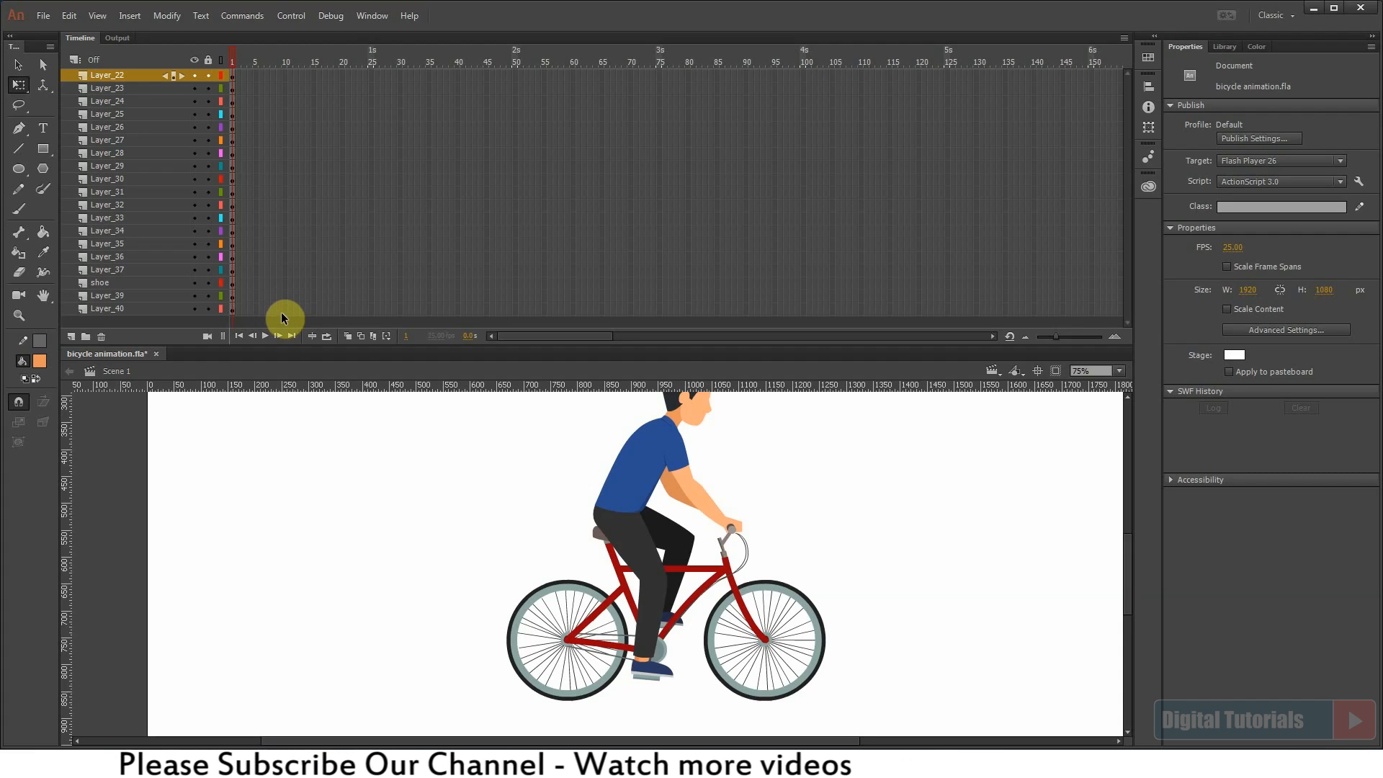
{"action": "left_click_drag", "start_coordinate": [283, 313], "coordinate": [282, 80]}
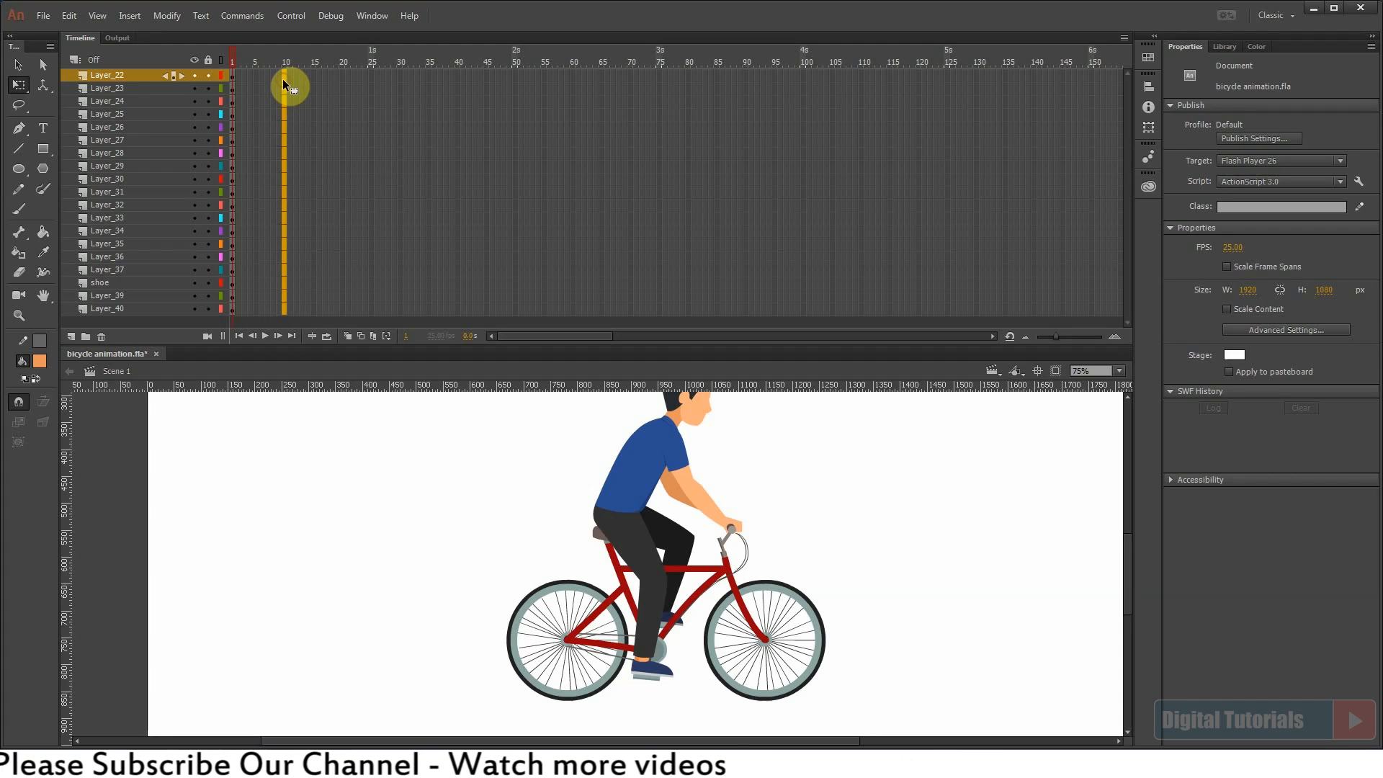
{"action": "key", "text": "F6"}
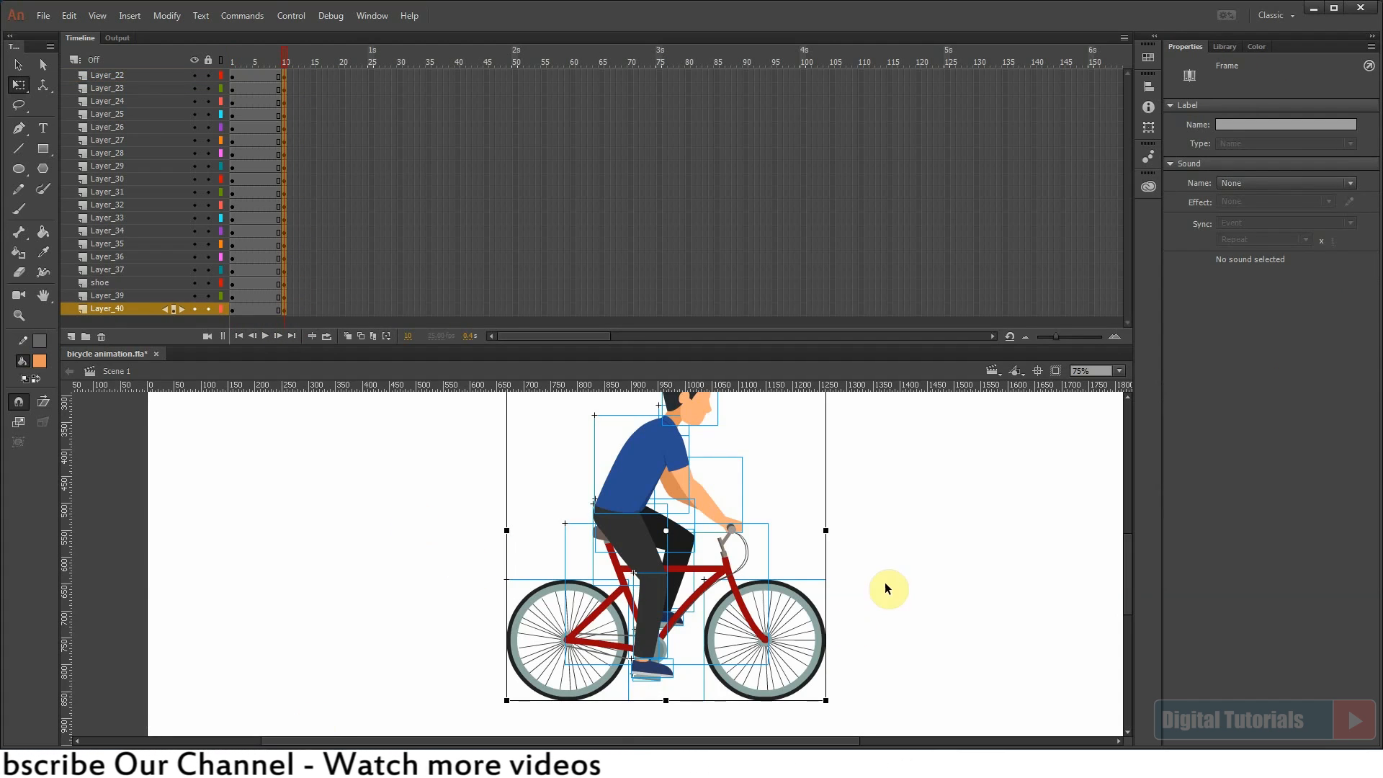
Step: Hide the right and left lower leg layers, Layer_23 and Layer_35
{"action": "left_click", "coordinate": [703, 530]}
{"action": "left_click_drag", "start_coordinate": [471, 477], "coordinate": [752, 713]}
{"action": "left_click", "coordinate": [634, 504]}
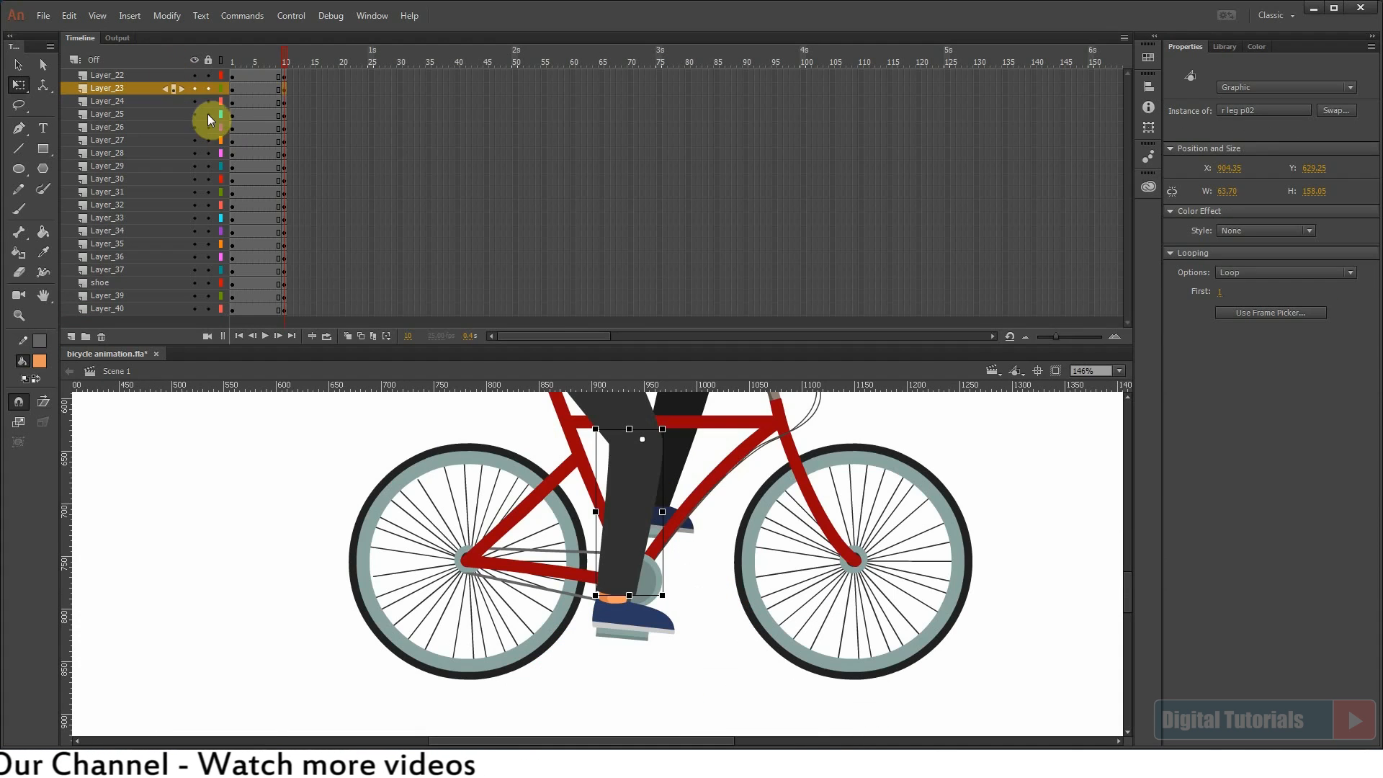
{"action": "left_click", "coordinate": [195, 89]}
{"action": "left_click", "coordinate": [649, 478]}
{"action": "left_click", "coordinate": [194, 243]}
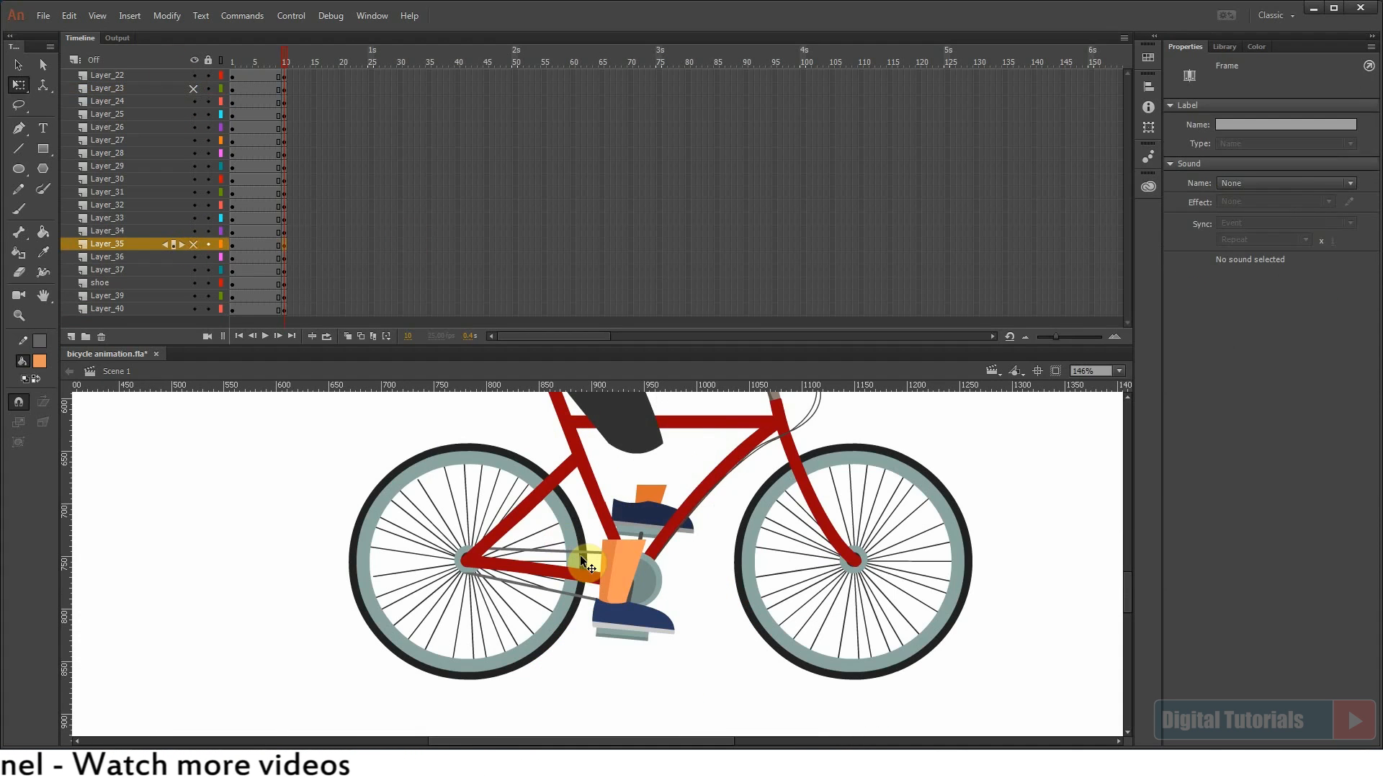
Step: Hide the orange ankle layers of both legs, Layer_25 and Layer_40
{"action": "left_click", "coordinate": [609, 559]}
{"action": "left_click", "coordinate": [194, 115]}
{"action": "left_click", "coordinate": [641, 490]}
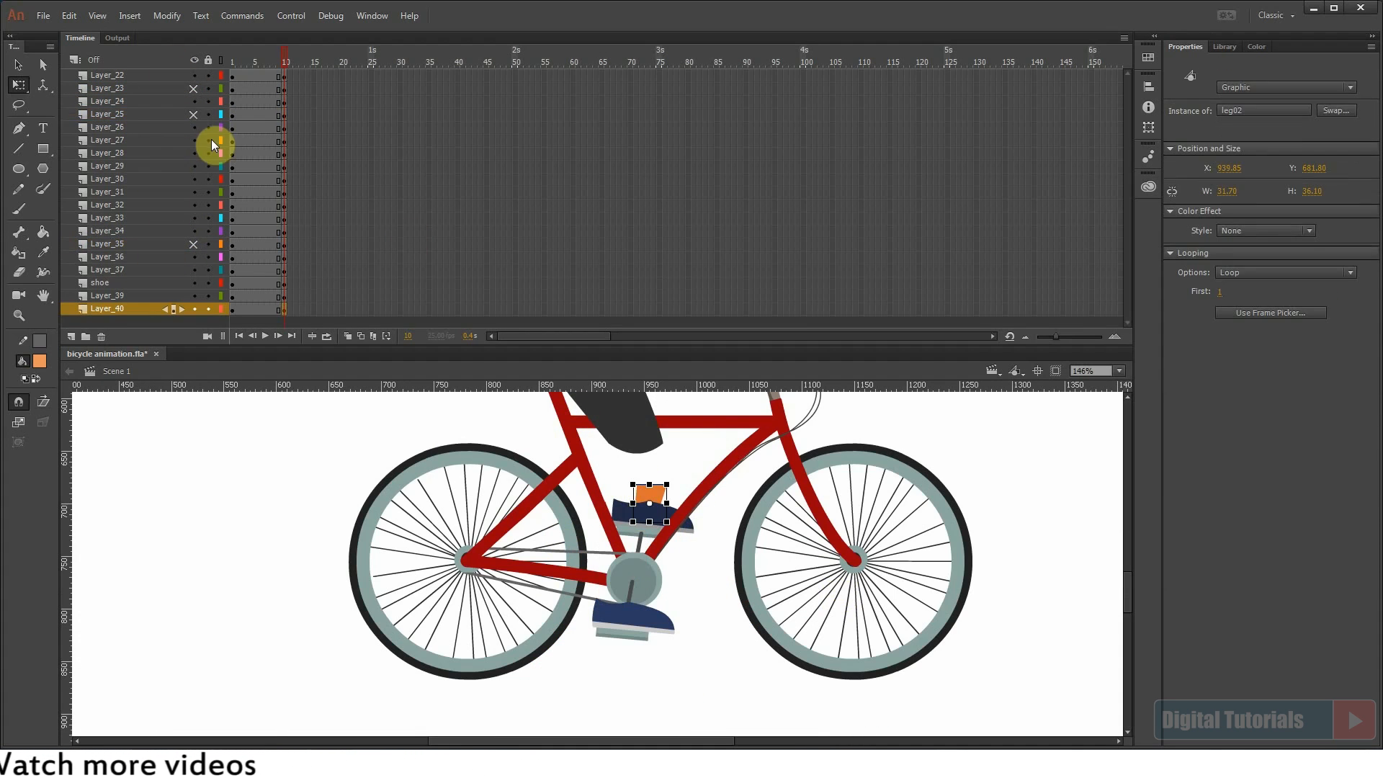
{"action": "left_click", "coordinate": [194, 309]}
Step: Hide both shoe layers, shoe and Layer_24, to leave the pedals and cranks uncovered
{"action": "left_click", "coordinate": [631, 515]}
{"action": "left_click", "coordinate": [194, 283]}
{"action": "left_click", "coordinate": [612, 613]}
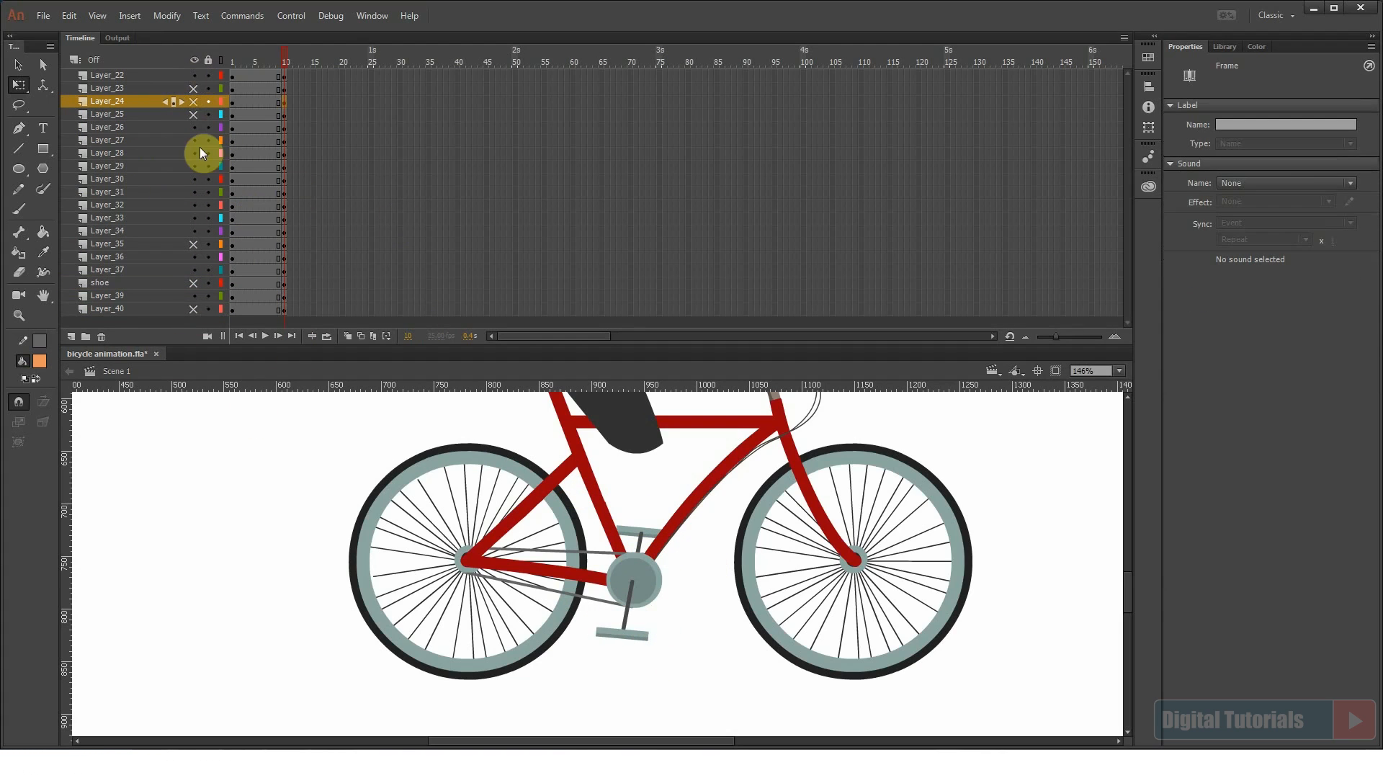
{"action": "left_click", "coordinate": [621, 620]}
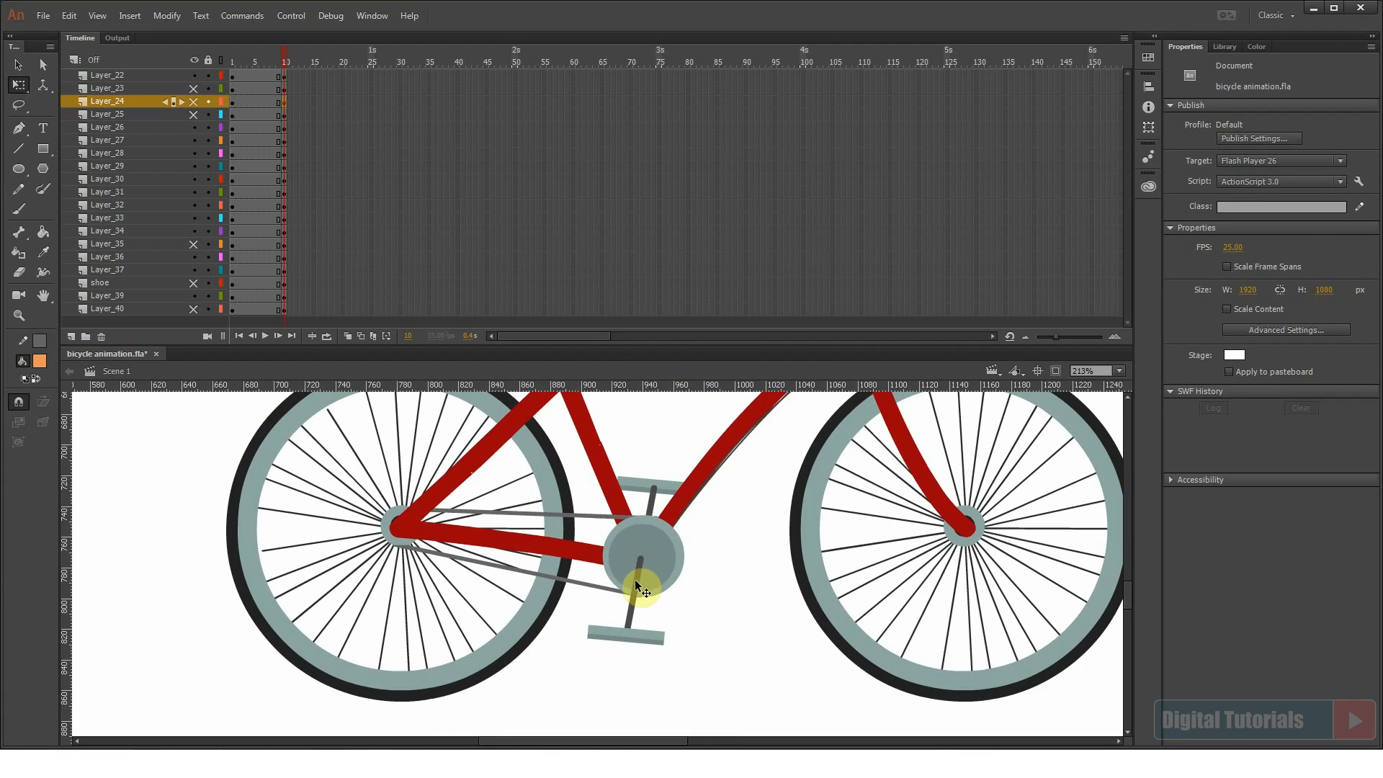
Step: Rotate both crank arms on Layer_30 and Layer_36 together by about a quarter turn at frame 10 so they lie nearly horizontal
{"action": "left_click", "coordinate": [634, 579]}
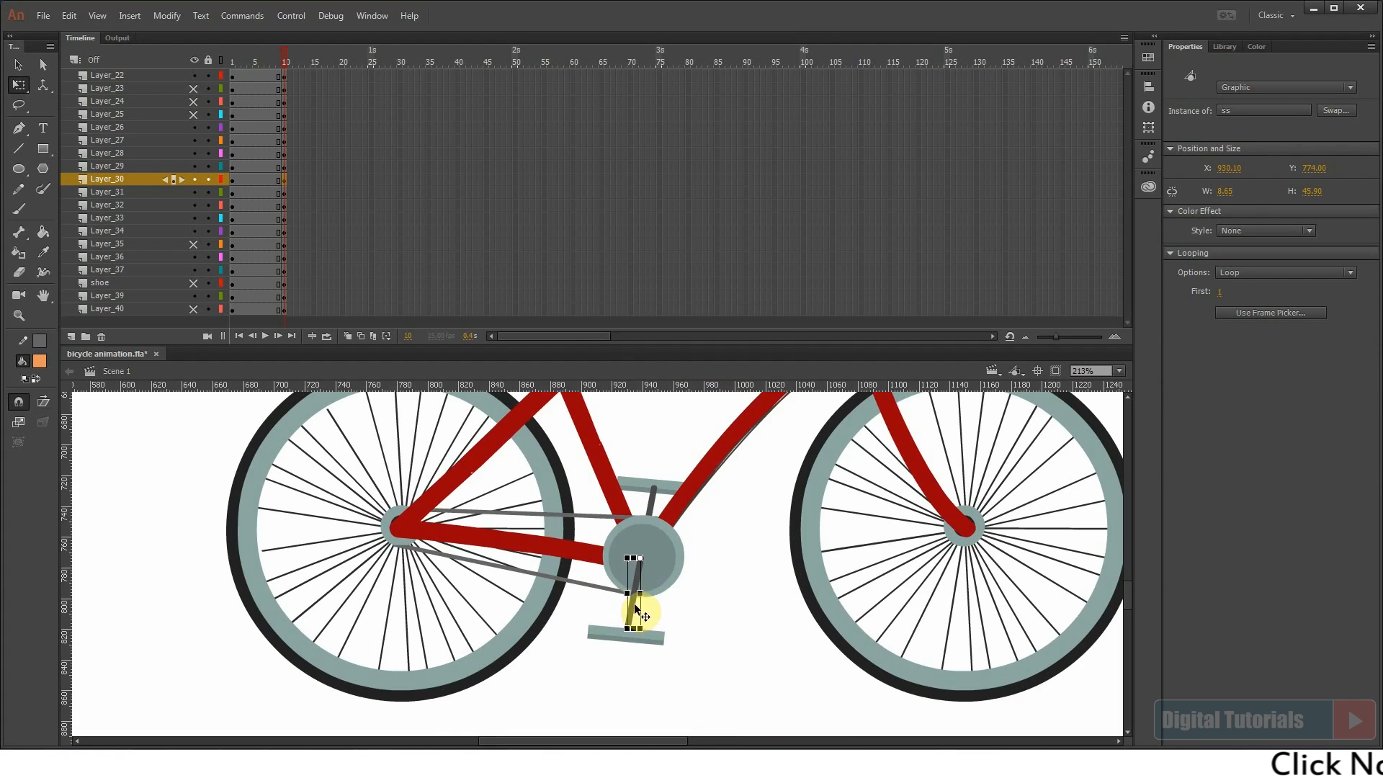
{"action": "left_click", "coordinate": [652, 500], "text": "shift"}
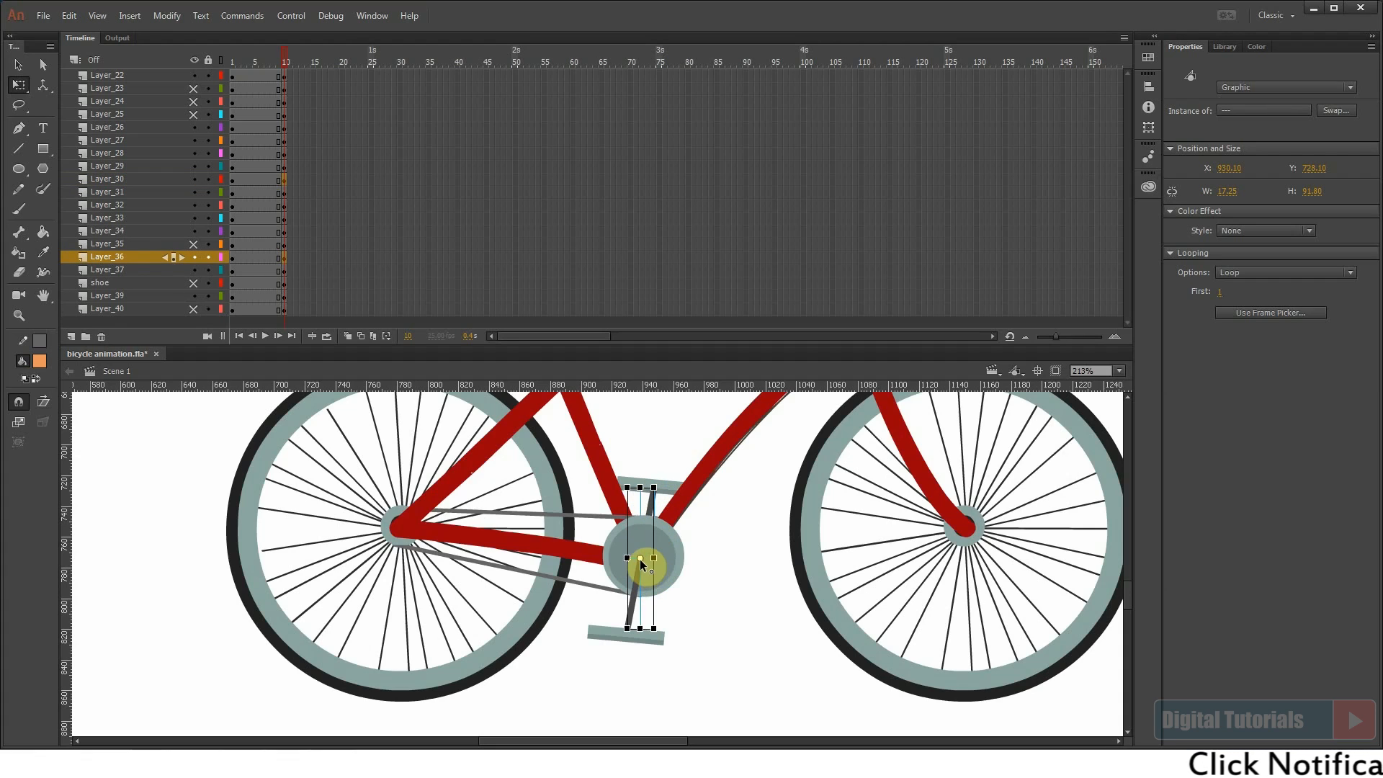
{"action": "left_click_drag", "start_coordinate": [664, 493], "coordinate": [713, 557]}
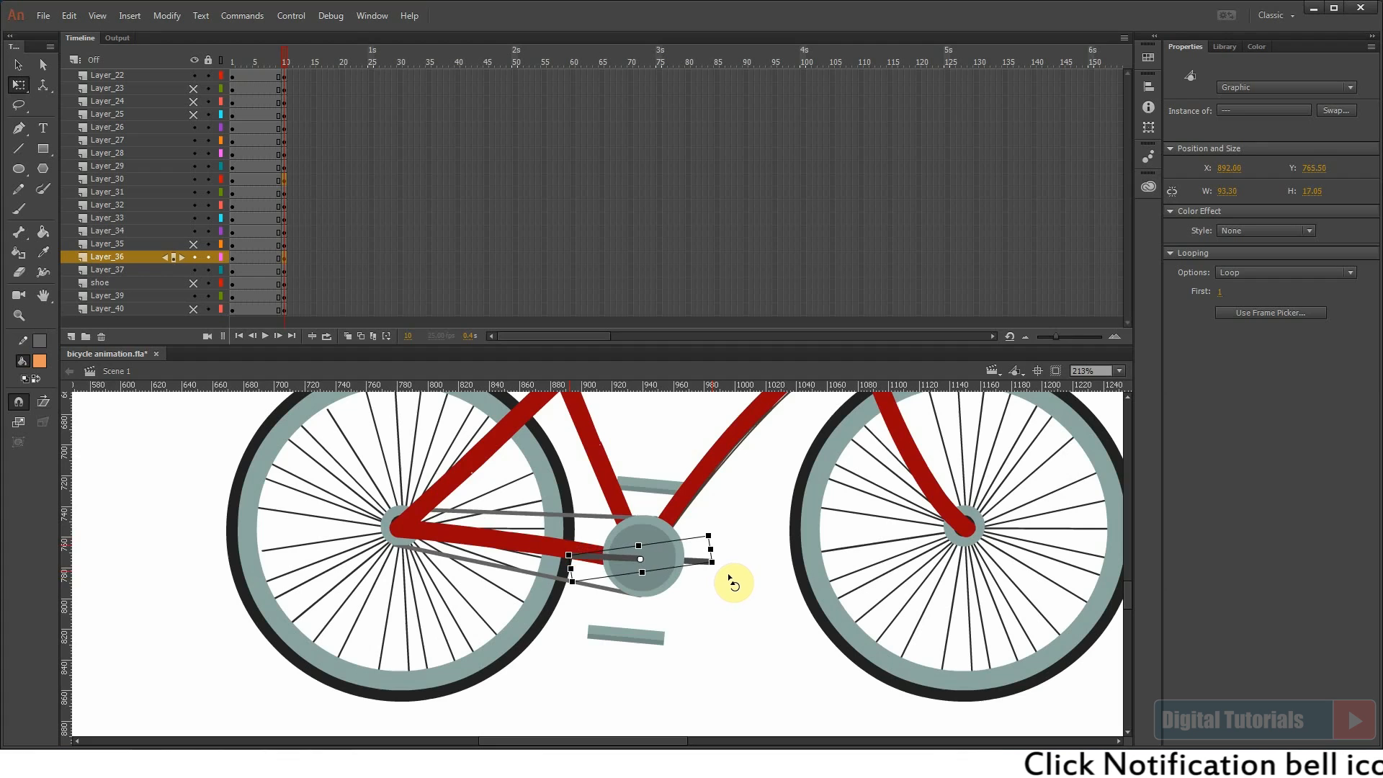
Step: Move the Layer_37 pedal onto the front crank's end and the Layer_26 pedal onto the rear crank's end
{"action": "left_click_drag", "start_coordinate": [668, 489], "coordinate": [721, 558]}
{"action": "scroll", "coordinate": [720, 562], "scroll_direction": "up", "scroll_amount": 2}
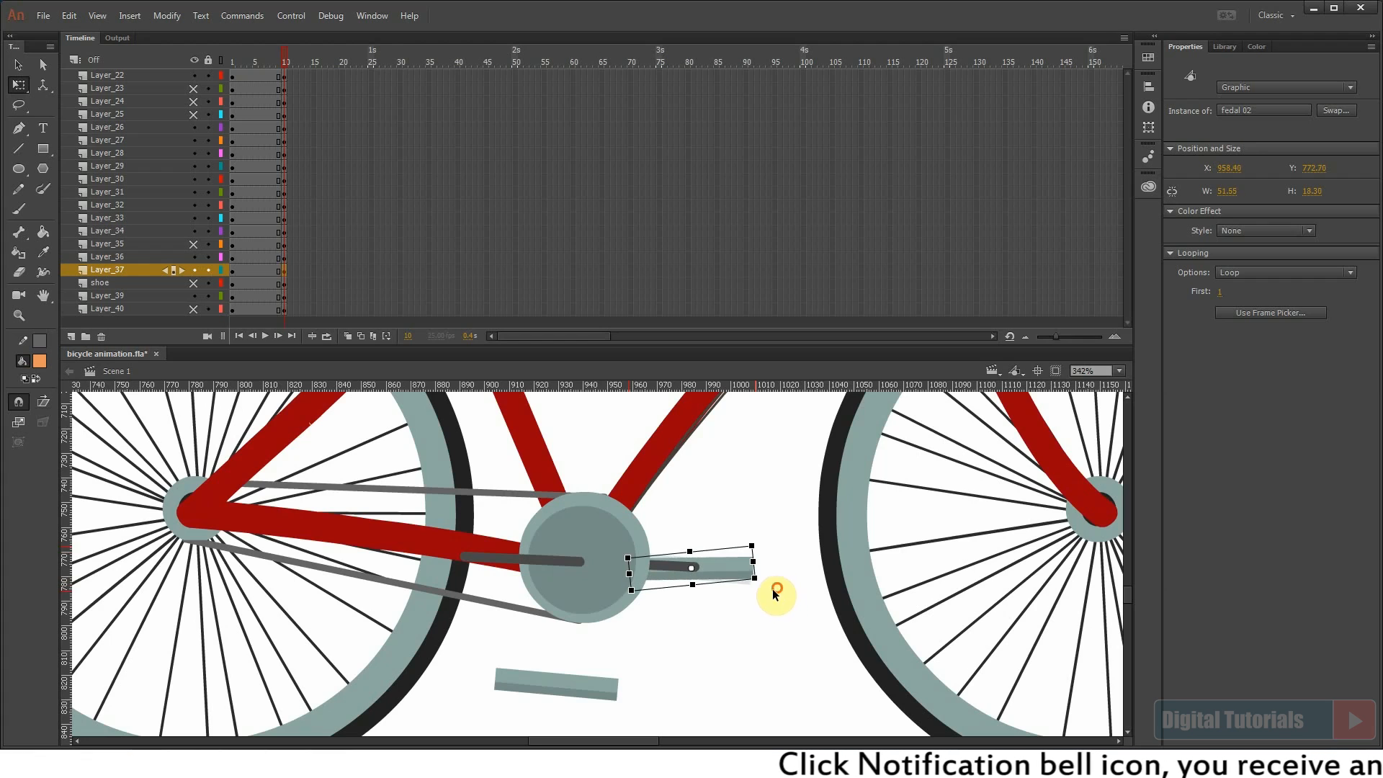
{"action": "left_click", "coordinate": [599, 689]}
{"action": "left_click_drag", "start_coordinate": [599, 689], "coordinate": [502, 561]}
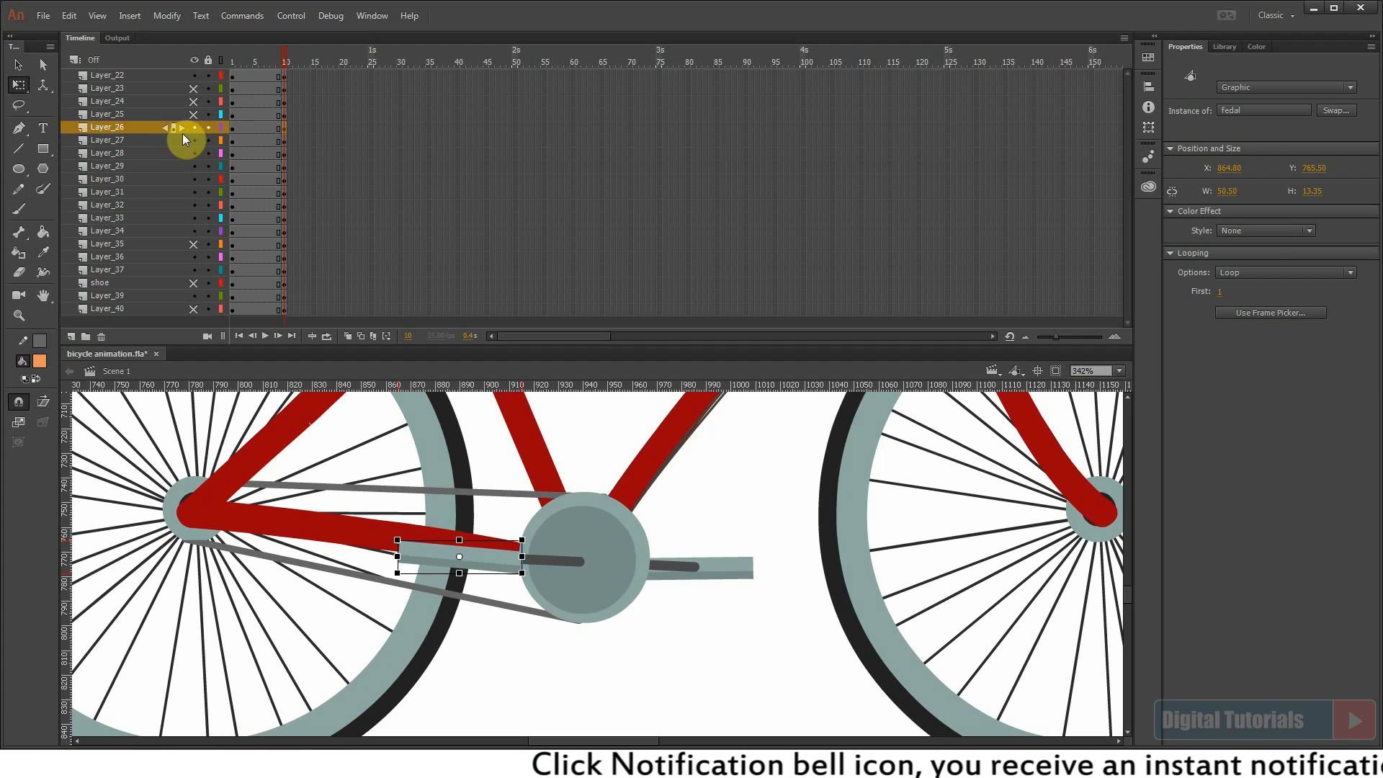
{"action": "left_click", "coordinate": [221, 127]}
{"action": "left_click_drag", "start_coordinate": [413, 542], "coordinate": [416, 541]}
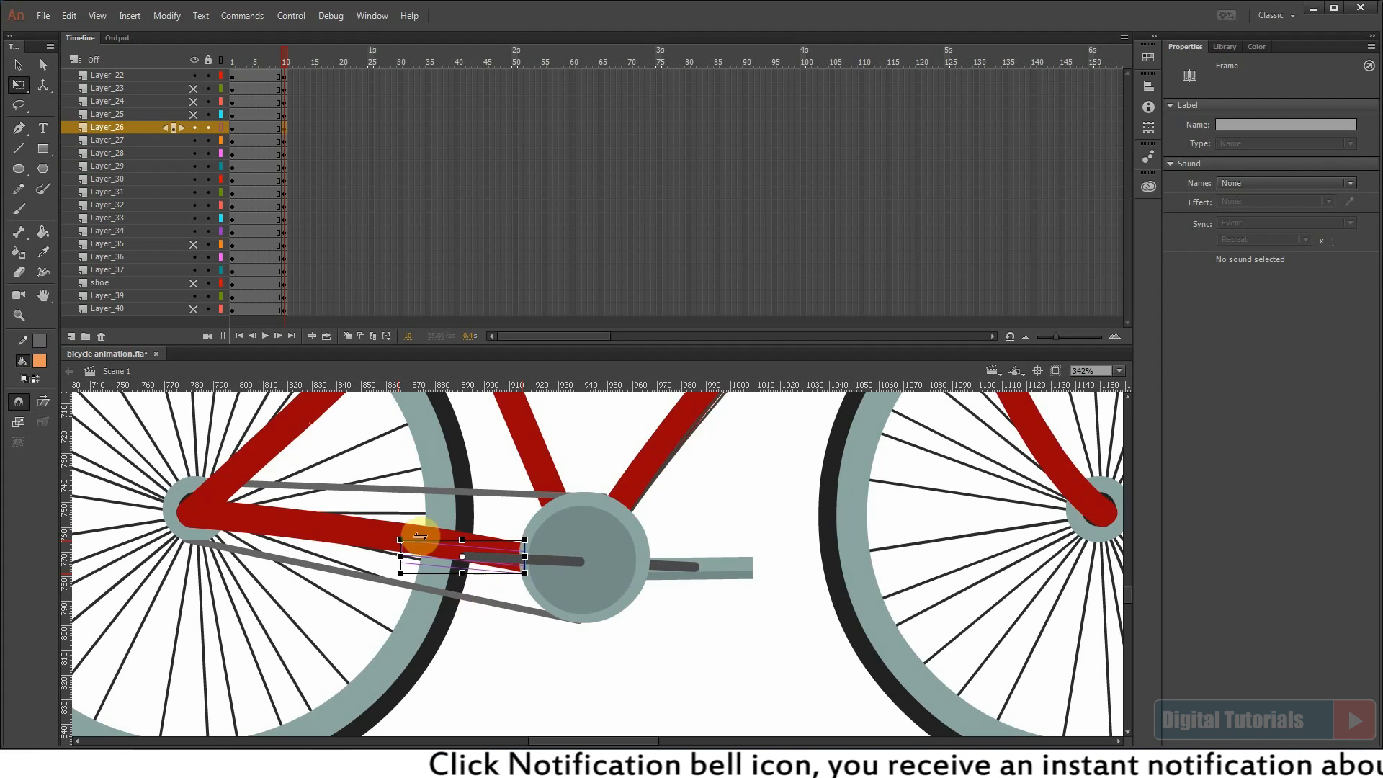
{"action": "left_click", "coordinate": [222, 128]}
{"action": "left_click", "coordinate": [686, 663]}
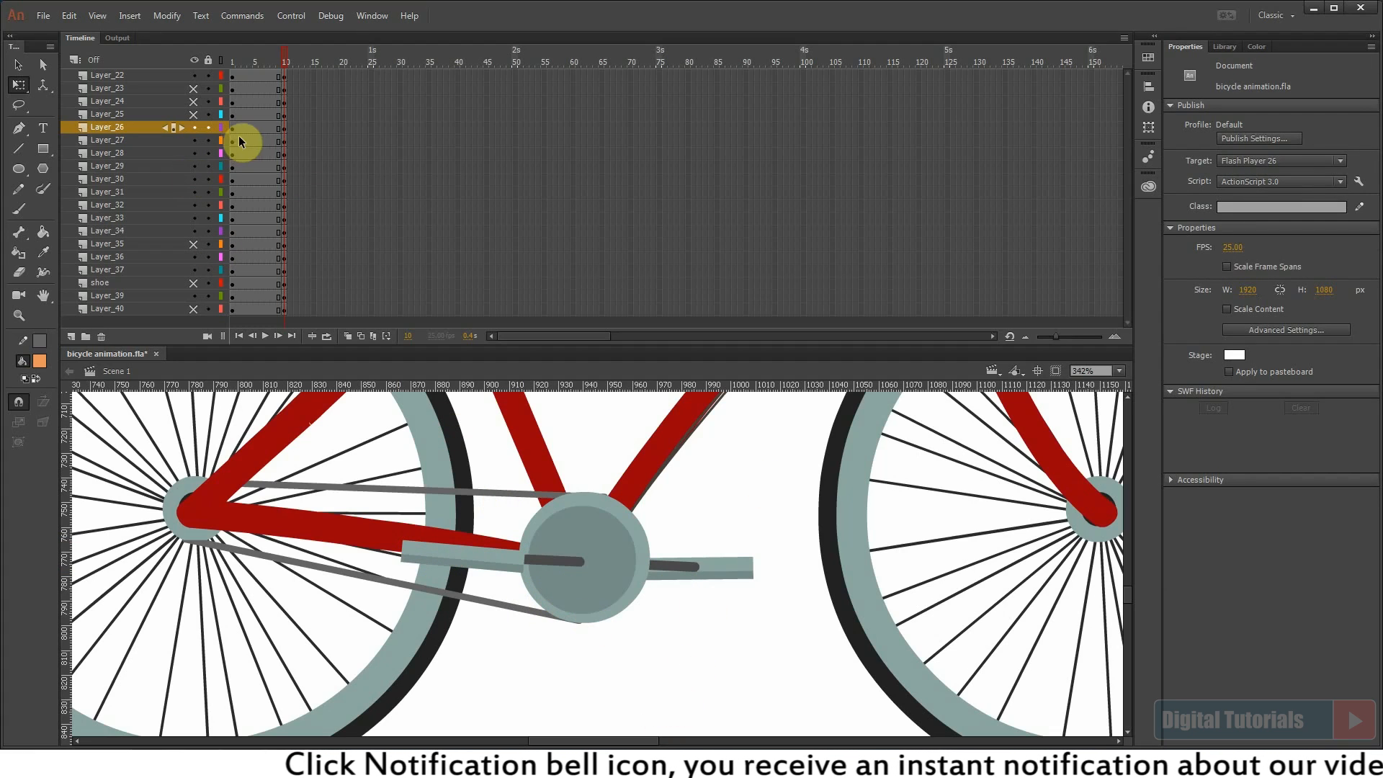
Step: Show the hidden lower leg, ankle and shoe layers of both legs again, from Layer_23 through Layer_40
{"action": "left_click_drag", "start_coordinate": [195, 90], "coordinate": [194, 117]}
{"action": "left_click", "coordinate": [194, 247]}
{"action": "left_click", "coordinate": [193, 285]}
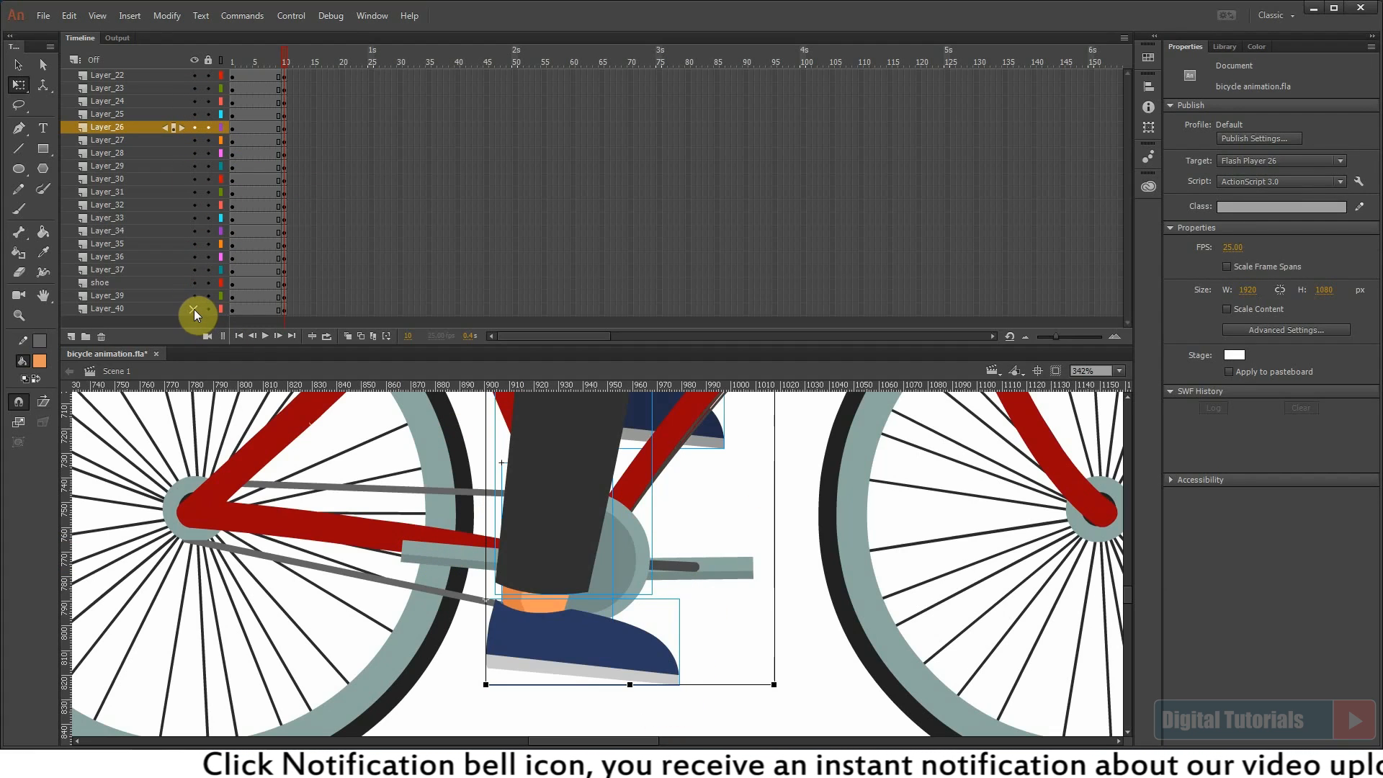
{"action": "left_click", "coordinate": [193, 309]}
Step: Move the right shoe onto the rear pedal and the left shoe onto the front pedal, rotating the left shoe to sit nearly flat
{"action": "left_click_drag", "start_coordinate": [546, 597], "coordinate": [483, 523]}
{"action": "left_click_drag", "start_coordinate": [719, 571], "coordinate": [646, 683]}
{"action": "left_click_drag", "start_coordinate": [616, 540], "coordinate": [711, 658]}
{"action": "left_click_drag", "start_coordinate": [790, 601], "coordinate": [789, 588]}
{"action": "left_click_drag", "start_coordinate": [594, 551], "coordinate": [743, 734]}
{"action": "left_click_drag", "start_coordinate": [633, 510], "coordinate": [632, 518]}
{"action": "left_click", "coordinate": [807, 628]}
{"action": "left_click", "coordinate": [753, 590]}
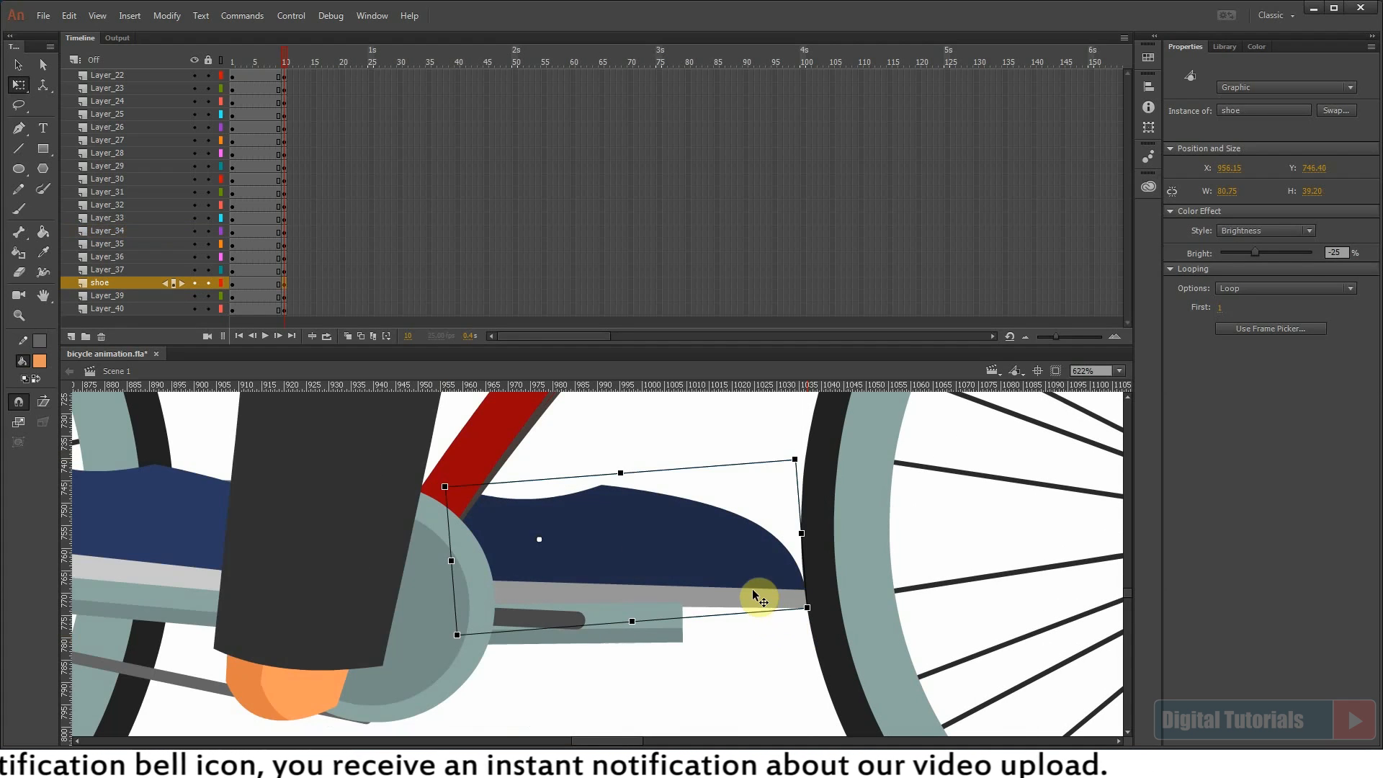
{"action": "left_click_drag", "start_coordinate": [808, 627], "coordinate": [828, 617]}
{"action": "left_click", "coordinate": [707, 654]}
{"action": "key", "text": "ctrl+minus"}
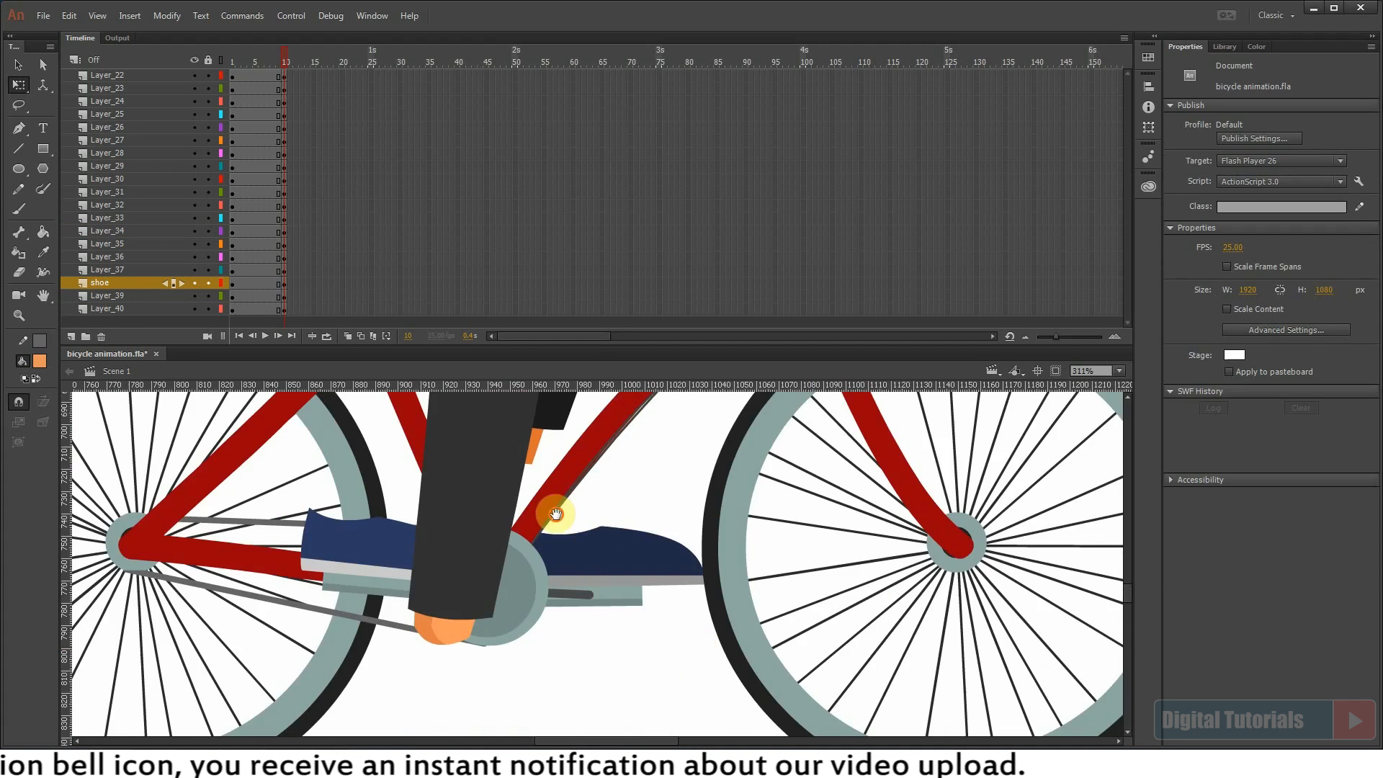
Step: Move the orange right ankle on Layer_25 onto the shoe that rests on the rear pedal
{"action": "left_click_drag", "start_coordinate": [574, 550], "coordinate": [700, 658]}
{"action": "key", "text": "ctrl+minus"}
{"action": "left_click_drag", "start_coordinate": [553, 564], "coordinate": [751, 651]}
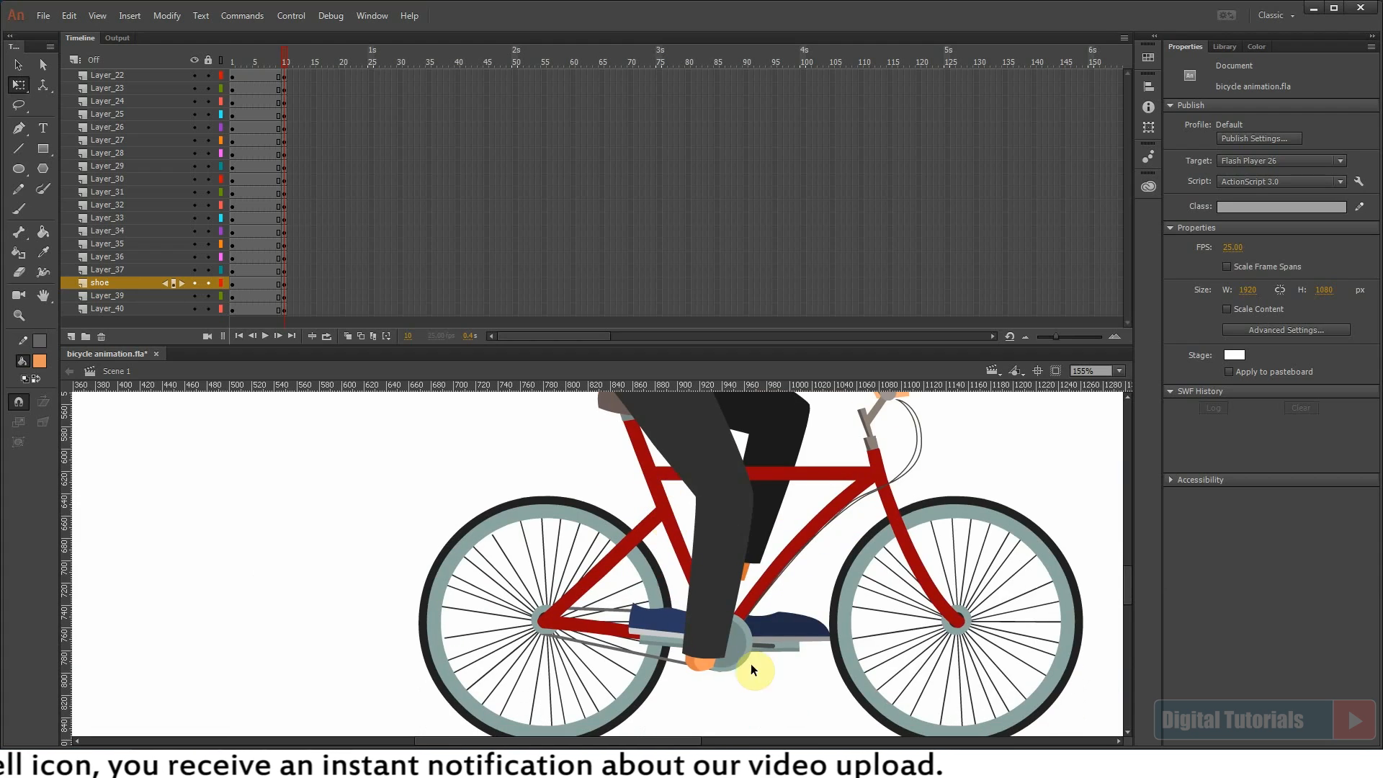
{"action": "left_click", "coordinate": [701, 662]}
{"action": "left_click_drag", "start_coordinate": [608, 505], "coordinate": [712, 713]}
{"action": "left_click_drag", "start_coordinate": [693, 672], "coordinate": [638, 510]}
{"action": "left_click_drag", "start_coordinate": [718, 651], "coordinate": [732, 604]}
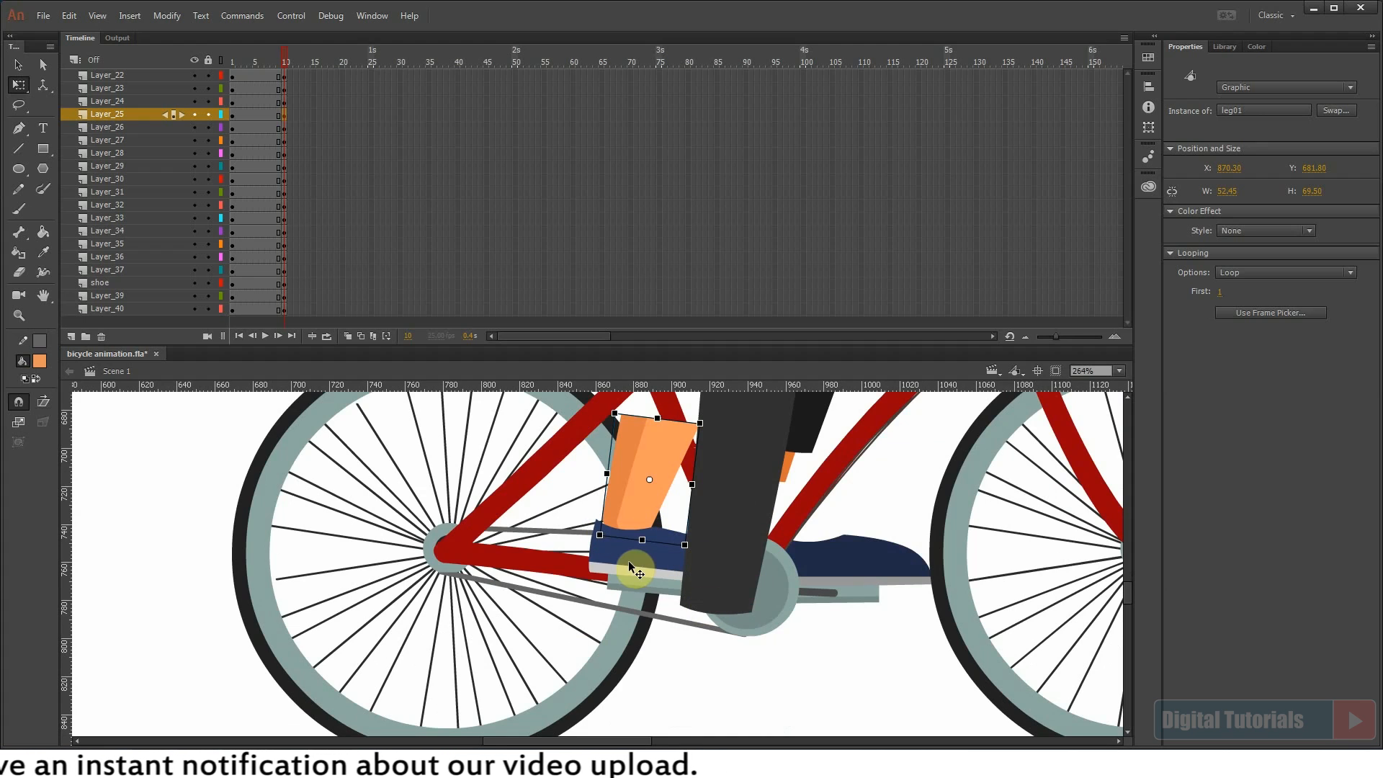
Step: Move the right lower leg on Layer_23 over the right ankle so that it ends at the rear shoe
{"action": "left_click_drag", "start_coordinate": [741, 614], "coordinate": [649, 516]}
{"action": "scroll", "coordinate": [758, 637], "scroll_direction": "up", "scroll_amount": 2}
{"action": "scroll", "coordinate": [524, 478], "scroll_direction": "down", "scroll_amount": 4}
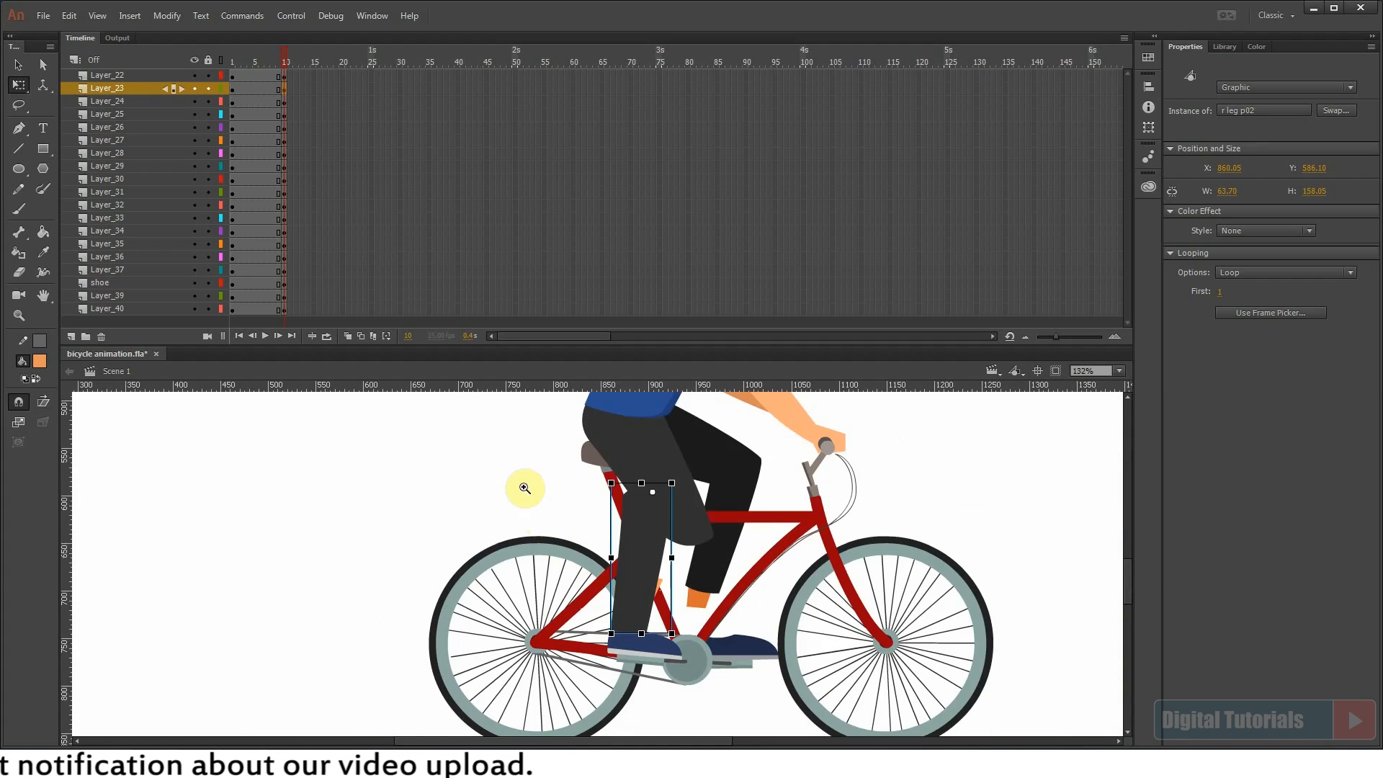
{"action": "scroll", "coordinate": [639, 631], "scroll_direction": "up", "scroll_amount": 2}
{"action": "mouse_move", "coordinate": [640, 631]}
{"action": "left_mouse_down"}
{"action": "mouse_move", "coordinate": [697, 589]}
{"action": "mouse_move", "coordinate": [713, 598]}
{"action": "mouse_move", "coordinate": [711, 680]}
{"action": "mouse_move", "coordinate": [648, 628]}
{"action": "left_mouse_up"}
{"action": "left_click_drag", "start_coordinate": [688, 679], "coordinate": [708, 680]}
{"action": "left_click_drag", "start_coordinate": [652, 631], "coordinate": [632, 625]}
Step: Rotate the right thigh downward and tilt the right lower leg so that it slants from the knee to the rear shoe
{"action": "left_click_drag", "start_coordinate": [743, 638], "coordinate": [753, 716]}
{"action": "left_click", "coordinate": [676, 501]}
{"action": "left_click_drag", "start_coordinate": [777, 668], "coordinate": [805, 609]}
{"action": "left_click_drag", "start_coordinate": [704, 540], "coordinate": [703, 524]}
{"action": "left_click", "coordinate": [692, 628]}
{"action": "left_click_drag", "start_coordinate": [735, 646], "coordinate": [764, 562]}
{"action": "left_click_drag", "start_coordinate": [720, 561], "coordinate": [769, 560]}
{"action": "left_click_drag", "start_coordinate": [791, 708], "coordinate": [765, 710]}
{"action": "left_click_drag", "start_coordinate": [711, 671], "coordinate": [687, 677]}
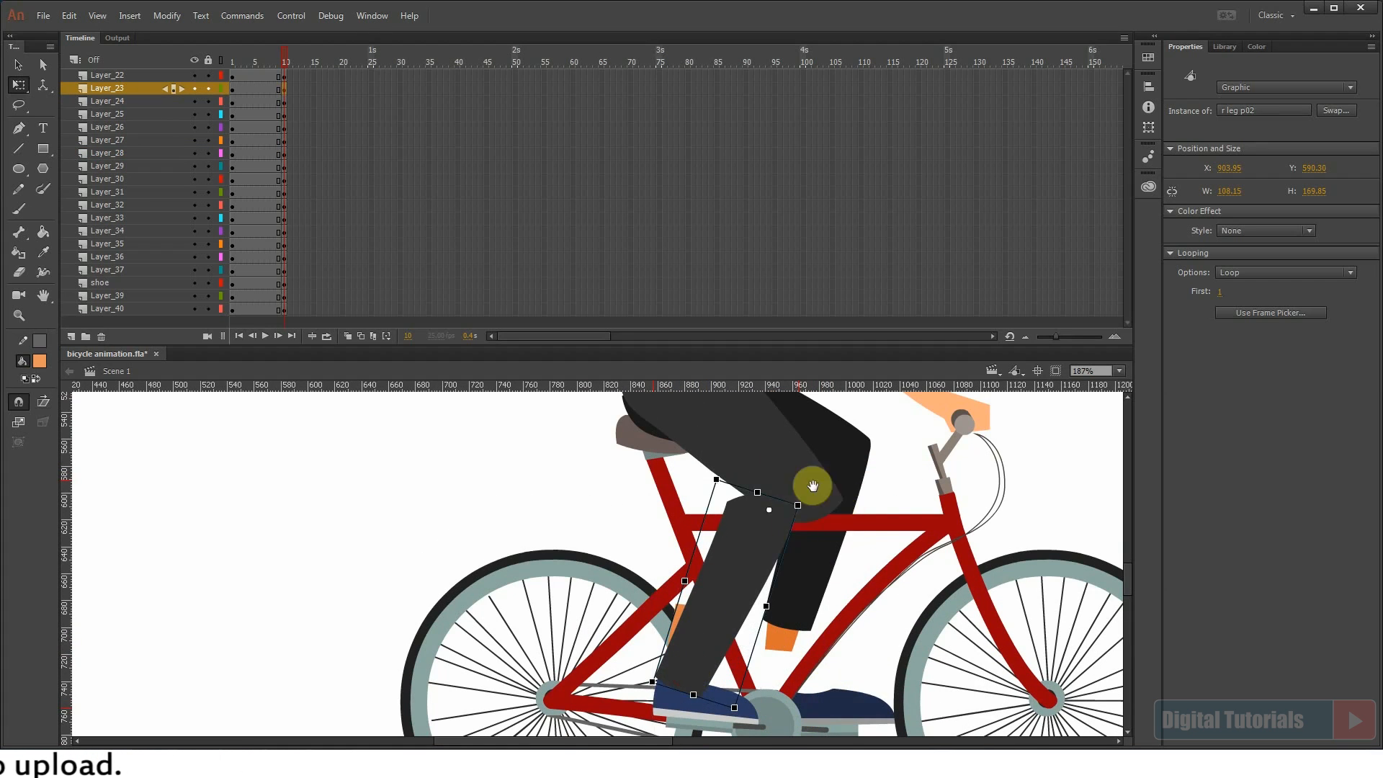
Step: Reposition the right lower leg so that its top overlaps the thigh at the knee, and refine the rotation of both parts
{"action": "left_click_drag", "start_coordinate": [813, 486], "coordinate": [817, 536]}
{"action": "left_click", "coordinate": [830, 561]}
{"action": "left_click_drag", "start_coordinate": [854, 577], "coordinate": [835, 595]}
{"action": "left_click", "coordinate": [740, 617]}
{"action": "left_click_drag", "start_coordinate": [740, 617], "coordinate": [767, 582]}
{"action": "left_click_drag", "start_coordinate": [751, 602], "coordinate": [779, 602]}
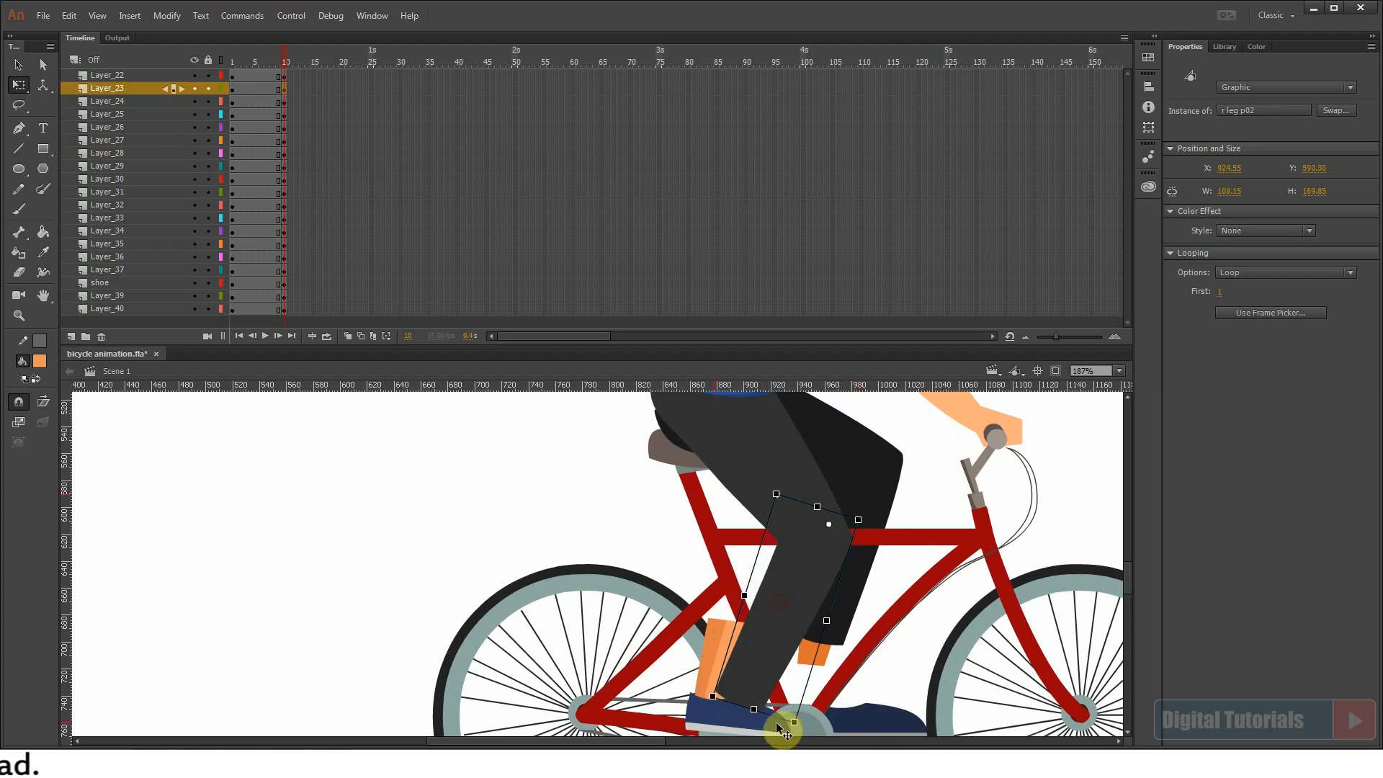
{"action": "left_click_drag", "start_coordinate": [793, 723], "coordinate": [770, 719]}
{"action": "left_click_drag", "start_coordinate": [773, 605], "coordinate": [758, 620]}
Step: Stretch and skew the right lower leg so that its trouser hem meets the top of the rear shoe
{"action": "scroll", "coordinate": [692, 702], "scroll_direction": "up", "scroll_amount": 3}
{"action": "left_click_drag", "start_coordinate": [690, 704], "coordinate": [559, 633]}
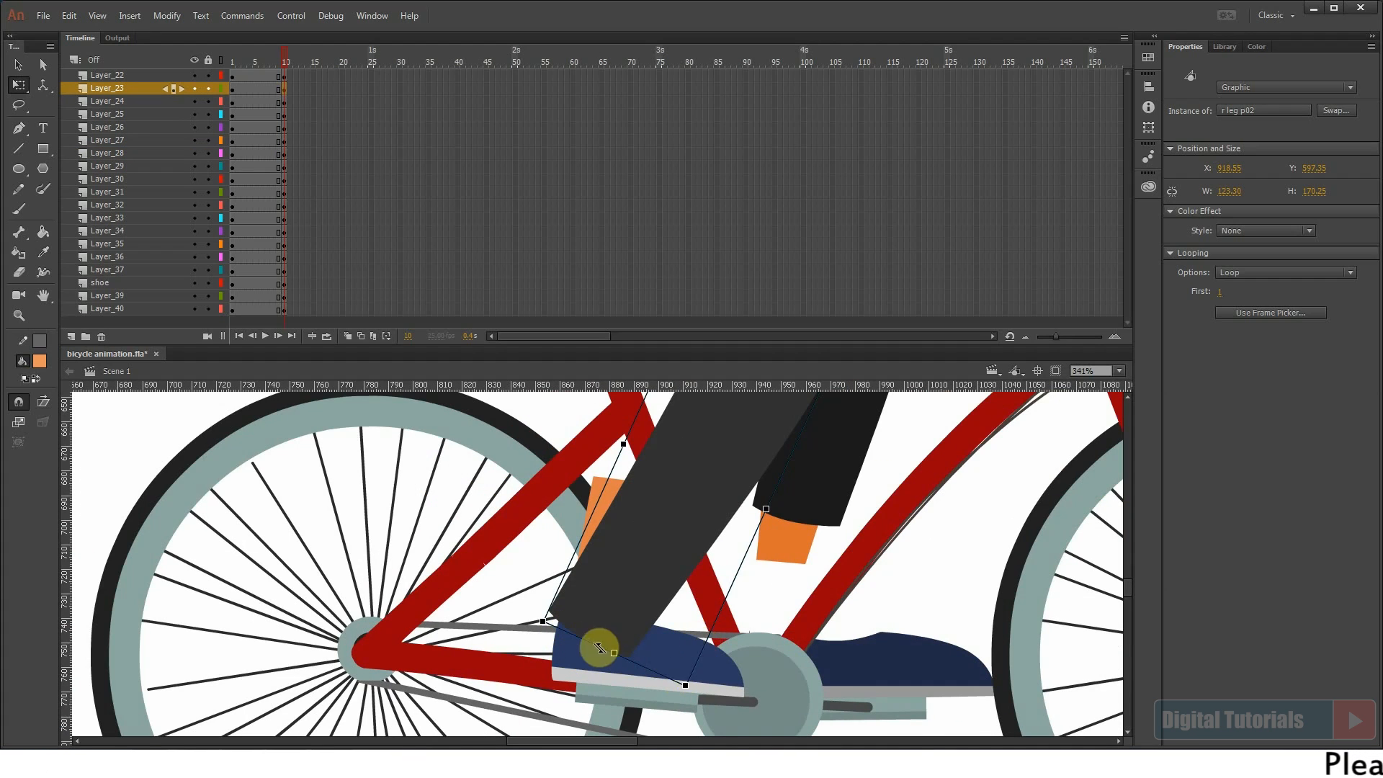
{"action": "left_click_drag", "start_coordinate": [731, 597], "coordinate": [735, 584]}
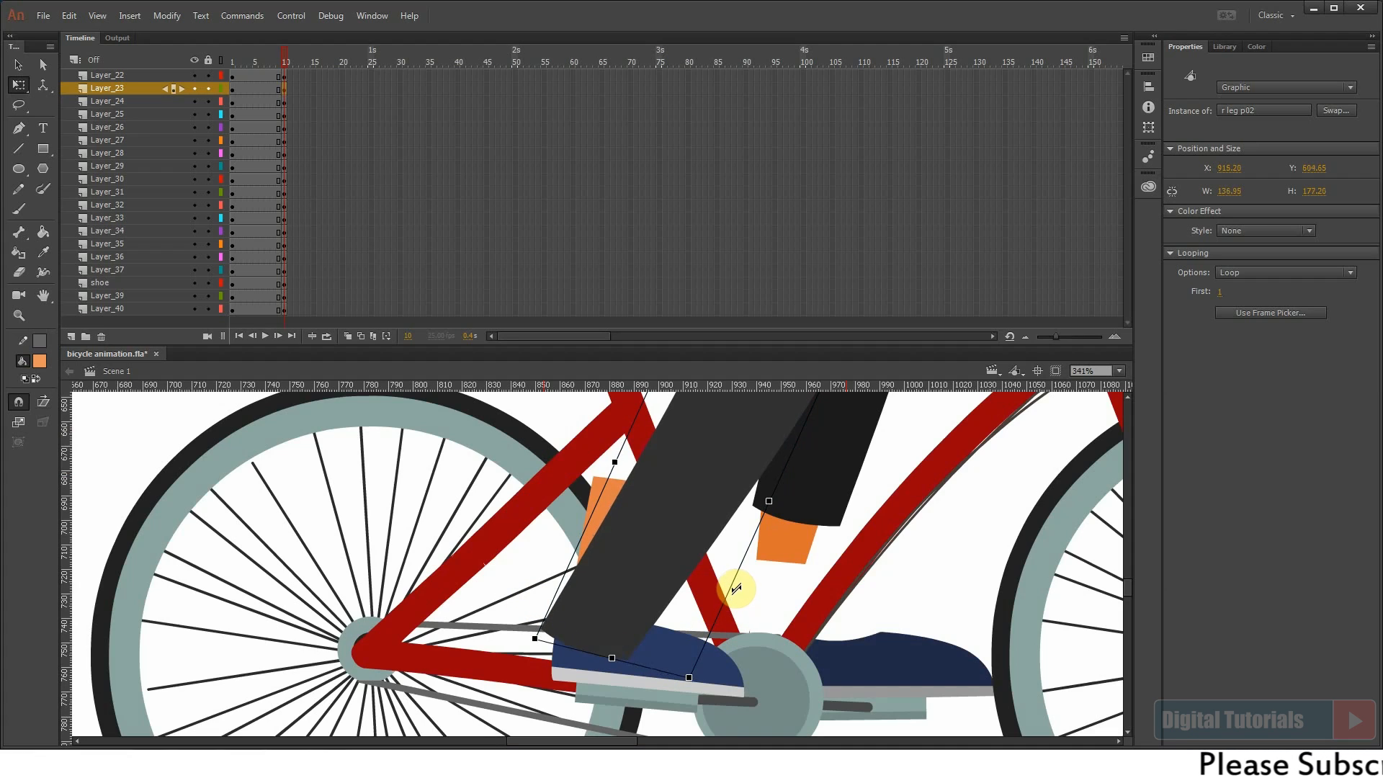
{"action": "left_click_drag", "start_coordinate": [646, 602], "coordinate": [661, 581]}
Step: Rotate the right ankle to follow the slanted lower leg and nudge it left until it sits inside the shoe
{"action": "left_click", "coordinate": [606, 513]}
{"action": "left_click_drag", "start_coordinate": [697, 481], "coordinate": [726, 507]}
{"action": "left_click_drag", "start_coordinate": [563, 574], "coordinate": [584, 593]}
{"action": "left_click_drag", "start_coordinate": [742, 540], "coordinate": [751, 612]}
{"action": "key", "text": "Left"}
{"action": "key", "text": "Left"}
{"action": "key", "text": "Left"}
{"action": "key", "text": "Left"}
{"action": "key", "text": "Left"}
Step: Fine-tune the right lower leg's position and height so that it joins the thigh at the knee and ends at the shoe
{"action": "key", "text": "ctrl+minus"}
{"action": "left_click", "coordinate": [654, 504]}
{"action": "left_click_drag", "start_coordinate": [543, 396], "coordinate": [823, 719]}
{"action": "left_click_drag", "start_coordinate": [548, 488], "coordinate": [736, 691]}
{"action": "left_click_drag", "start_coordinate": [681, 592], "coordinate": [697, 579]}
{"action": "left_click_drag", "start_coordinate": [608, 644], "coordinate": [671, 546]}
{"action": "left_click_drag", "start_coordinate": [659, 548], "coordinate": [661, 556]}
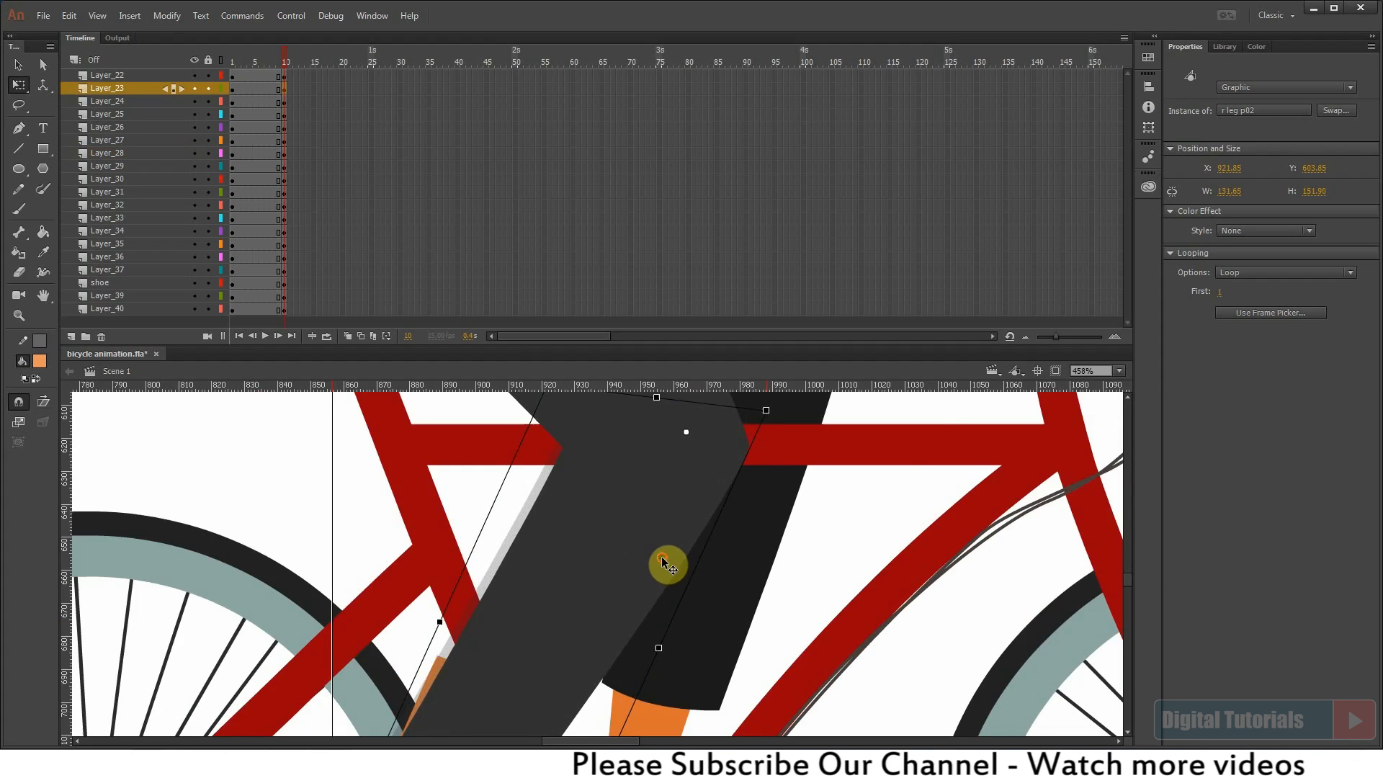
{"action": "left_click_drag", "start_coordinate": [569, 688], "coordinate": [781, 454]}
{"action": "left_click_drag", "start_coordinate": [652, 639], "coordinate": [656, 629]}
{"action": "left_click_drag", "start_coordinate": [675, 504], "coordinate": [700, 518]}
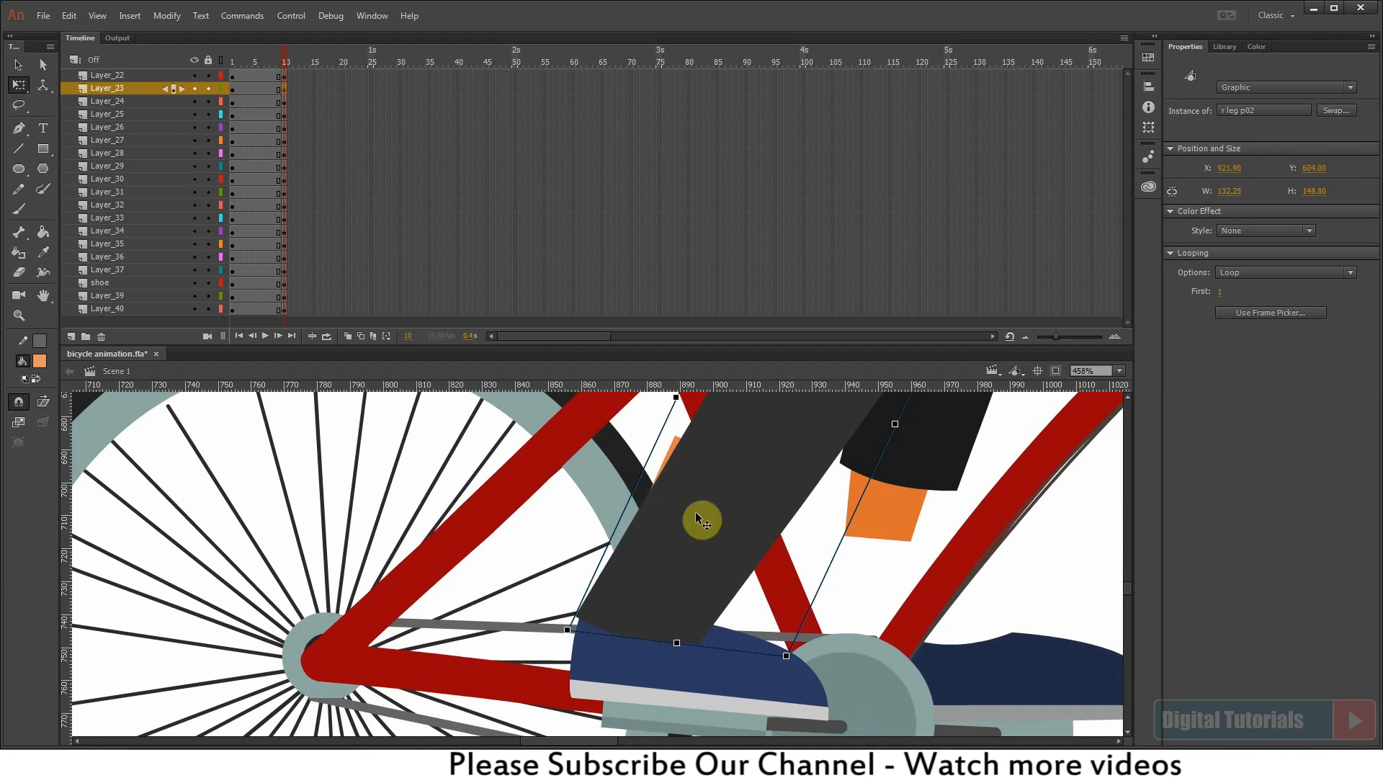
{"action": "left_click", "coordinate": [667, 455]}
{"action": "key", "text": "ctrl+2"}
Step: Rotate the left lower leg on Layer_35 together with the ankle on Layer_40 and move them onto the front shoe
{"action": "left_click_drag", "start_coordinate": [461, 508], "coordinate": [458, 445]}
{"action": "left_click_drag", "start_coordinate": [449, 443], "coordinate": [726, 574]}
{"action": "left_click_drag", "start_coordinate": [660, 533], "coordinate": [703, 624]}
{"action": "left_click", "coordinate": [662, 597]}
{"action": "left_click", "coordinate": [671, 576], "text": "shift"}
{"action": "left_click", "coordinate": [730, 517]}
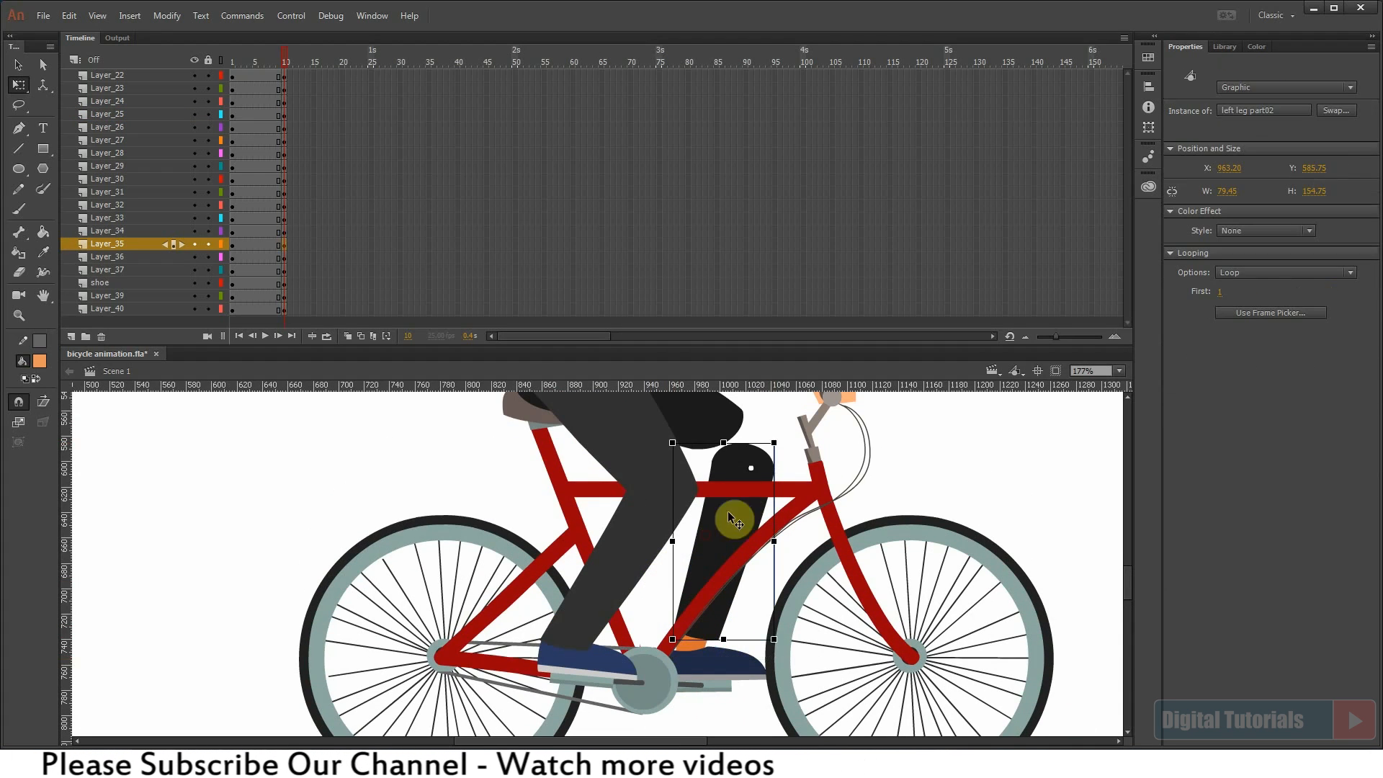
{"action": "left_click", "coordinate": [689, 645], "text": "shift"}
{"action": "left_click_drag", "start_coordinate": [779, 445], "coordinate": [763, 442]}
{"action": "left_click_drag", "start_coordinate": [731, 525], "coordinate": [715, 525]}
Step: Rotate the left thigh on Layer_29 downward so that it meets the left lower leg at the knee
{"action": "scroll", "coordinate": [668, 643], "scroll_direction": "down", "scroll_amount": 3}
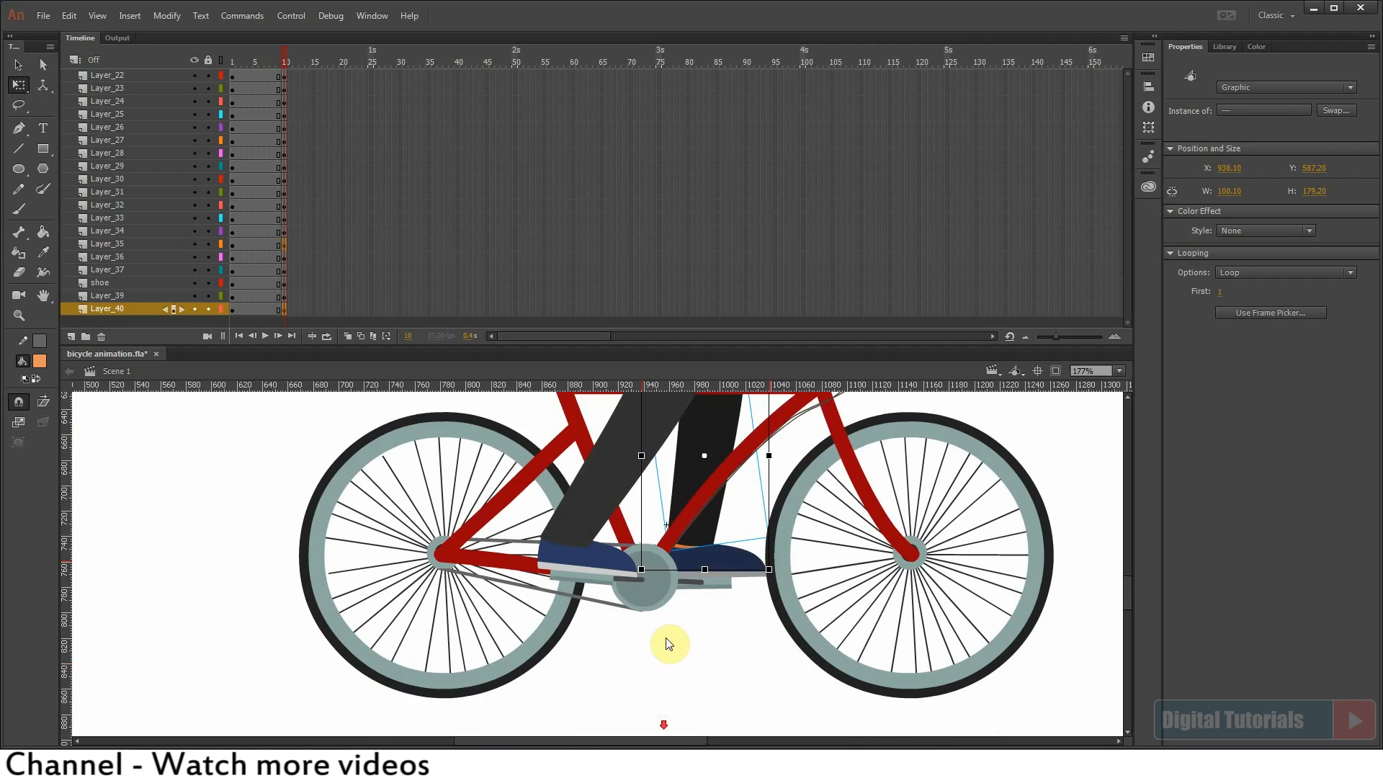
{"action": "scroll", "coordinate": [690, 631], "scroll_direction": "up", "scroll_amount": 3}
{"action": "scroll", "coordinate": [747, 428], "scroll_direction": "up", "scroll_amount": 3}
{"action": "left_click", "coordinate": [624, 532]}
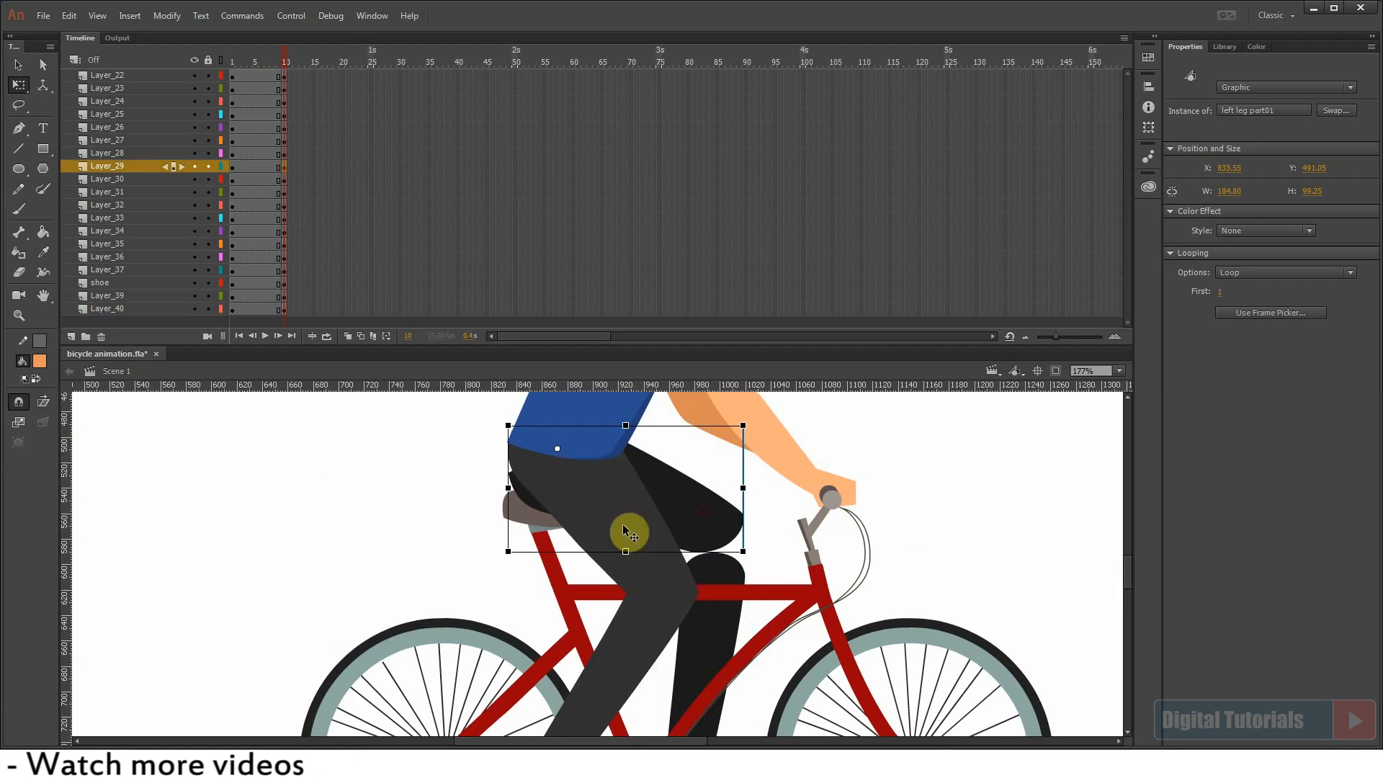
{"action": "left_click_drag", "start_coordinate": [767, 470], "coordinate": [768, 461]}
{"action": "mouse_move", "coordinate": [688, 508]}
{"action": "left_mouse_down"}
{"action": "mouse_move", "coordinate": [699, 520]}
{"action": "mouse_move", "coordinate": [674, 495]}
{"action": "left_mouse_up"}
{"action": "left_click_drag", "start_coordinate": [780, 469], "coordinate": [780, 491]}
{"action": "scroll", "coordinate": [735, 612], "scroll_direction": "up", "scroll_amount": 2}
{"action": "scroll", "coordinate": [735, 611], "scroll_direction": "down", "scroll_amount": 2}
{"action": "left_click_drag", "start_coordinate": [562, 515], "coordinate": [867, 727]}
{"action": "key", "text": "ctrl+z"}
Step: Move Layer_29 with the left thigh below Layer_32 in the layer order so that it lies behind the bicycle frame
{"action": "left_click_drag", "start_coordinate": [444, 483], "coordinate": [998, 744]}
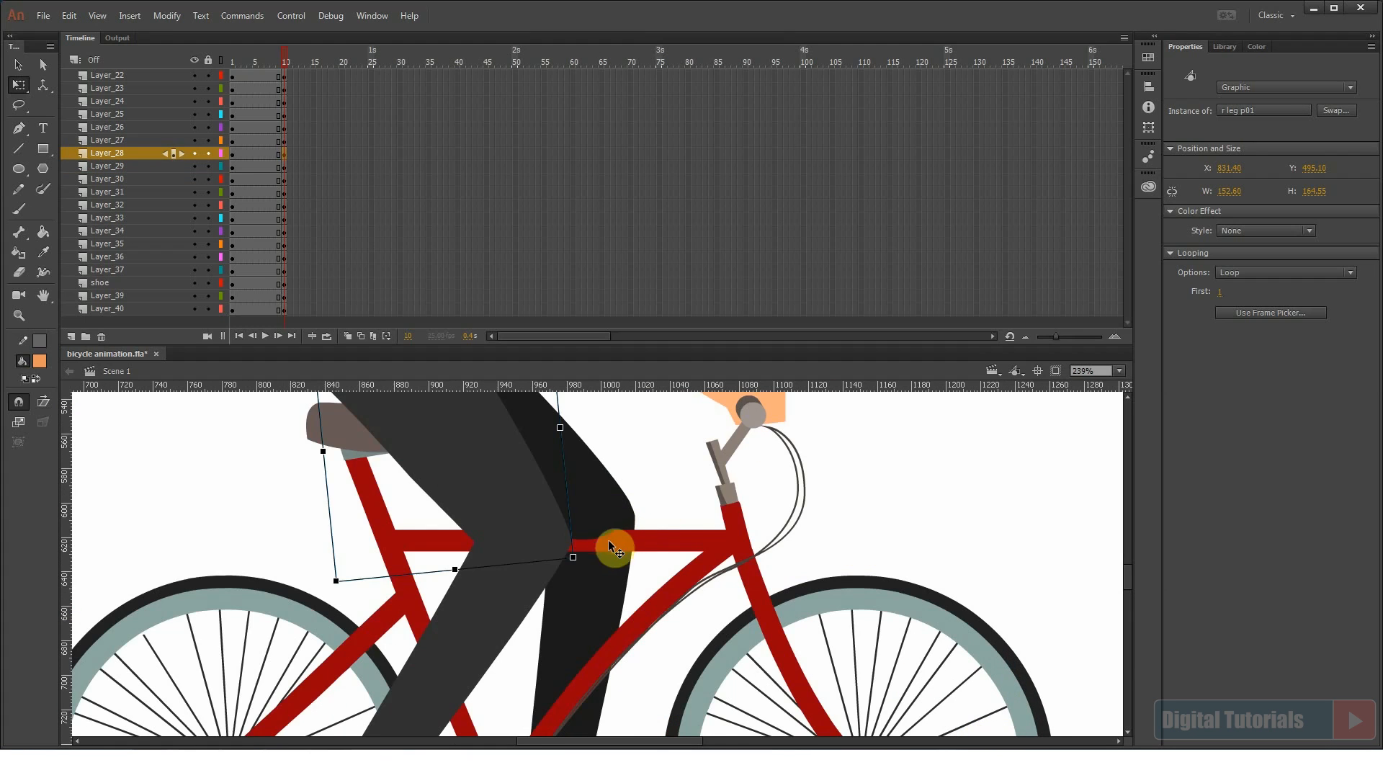
{"action": "left_click", "coordinate": [605, 529]}
{"action": "left_click", "coordinate": [587, 509]}
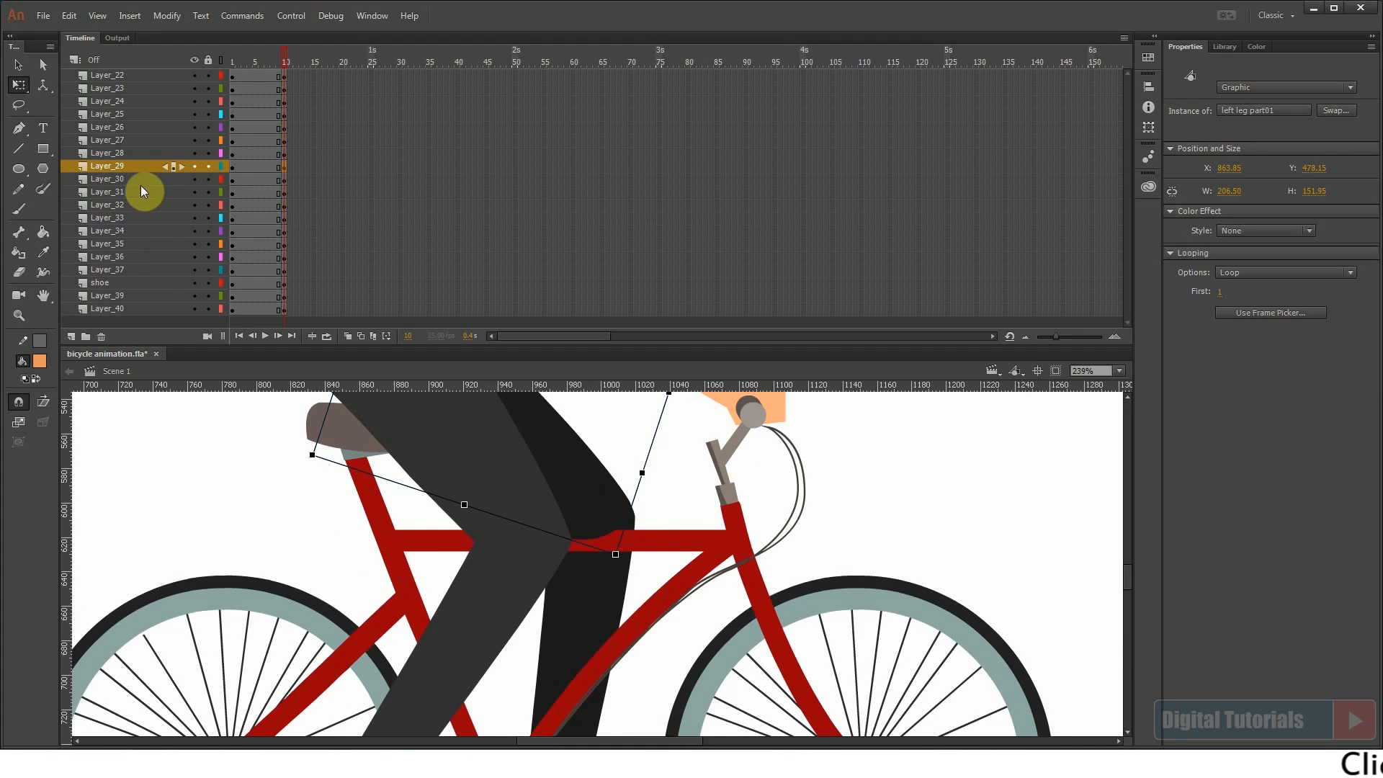
{"action": "left_click", "coordinate": [432, 540]}
{"action": "left_click", "coordinate": [122, 166]}
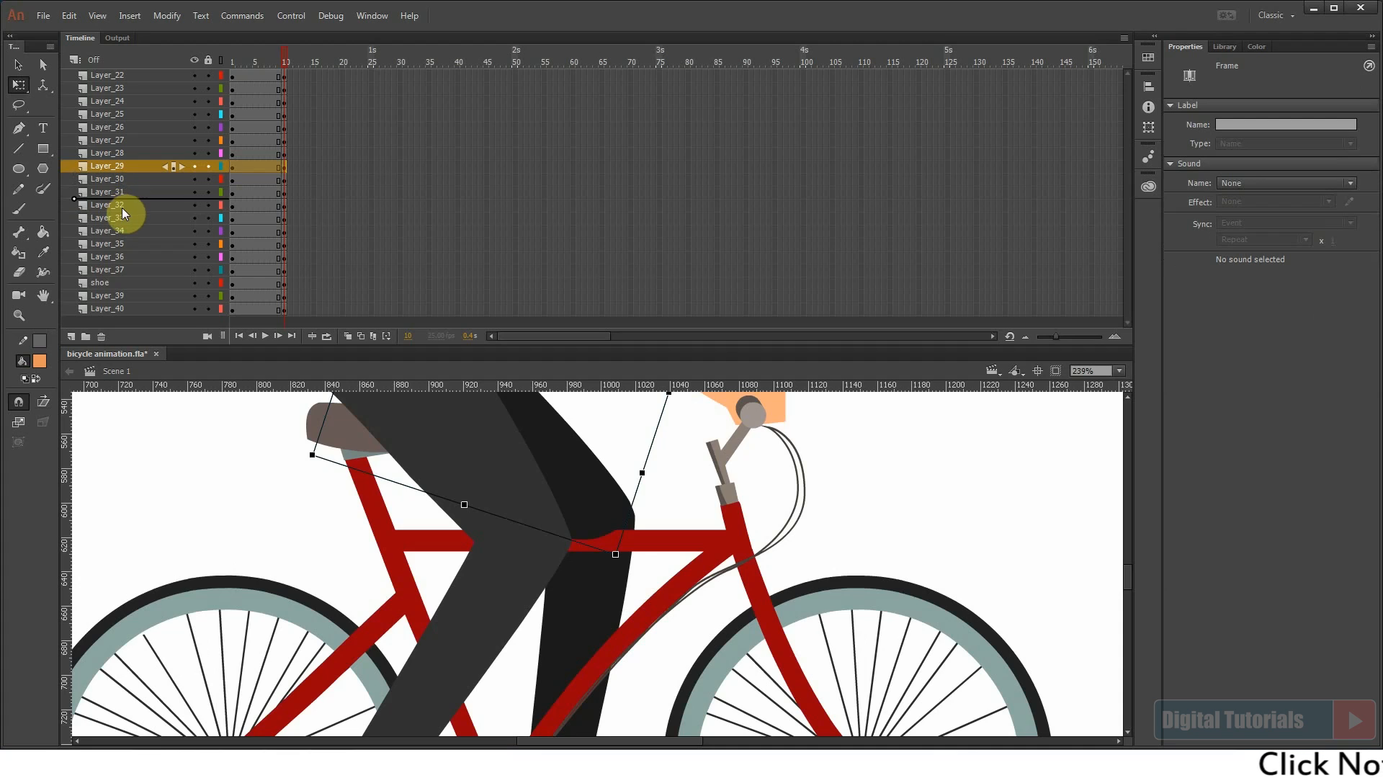
{"action": "left_click_drag", "start_coordinate": [122, 209], "coordinate": [122, 208]}
Step: Readjust the left thigh, then nudge the left lower leg left and up and rotate it slightly to fit the knee
{"action": "scroll", "coordinate": [710, 586], "scroll_direction": "up", "scroll_amount": 3}
{"action": "left_click", "coordinate": [642, 654]}
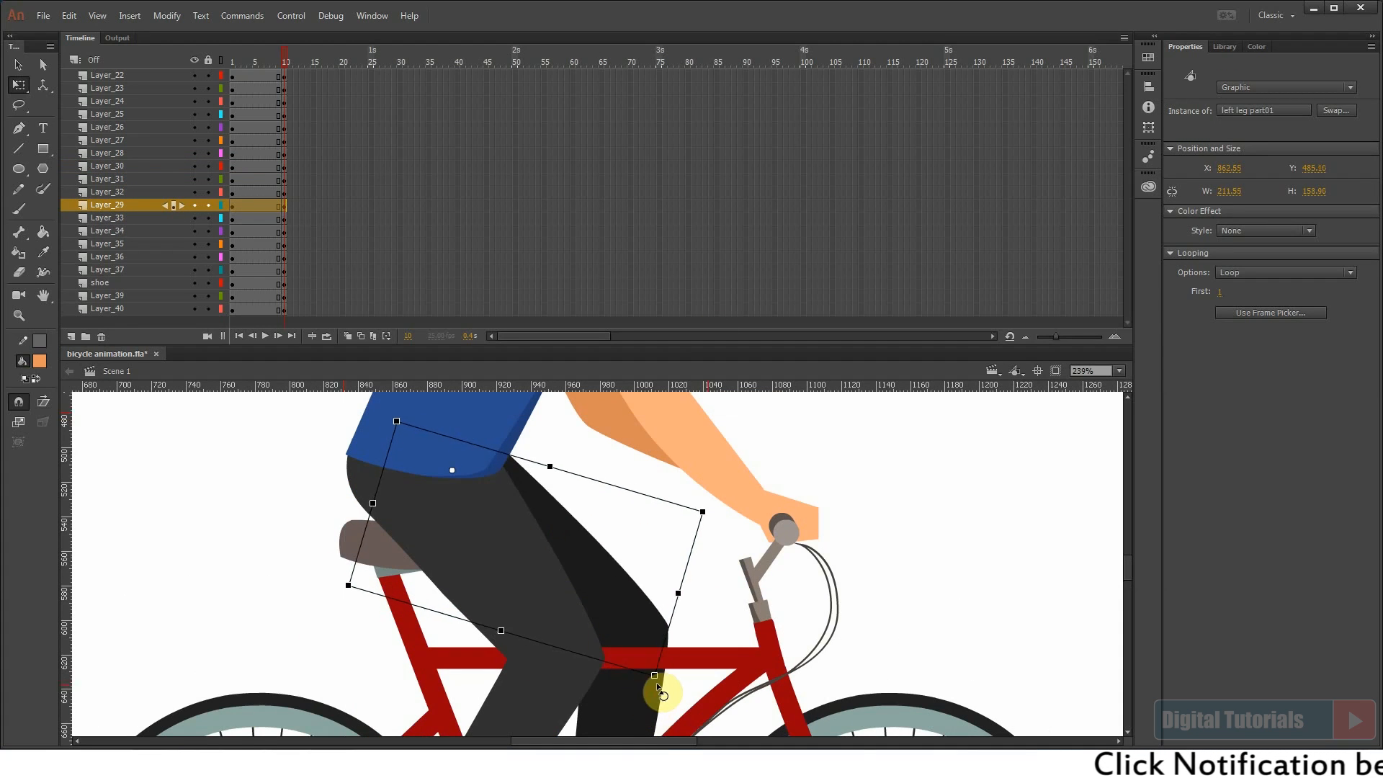
{"action": "left_click", "coordinate": [658, 639]}
{"action": "scroll", "coordinate": [686, 525], "scroll_direction": "down", "scroll_amount": 4}
{"action": "scroll", "coordinate": [682, 568], "scroll_direction": "up", "scroll_amount": 1}
{"action": "key", "text": "Left"}
{"action": "key", "text": "Left"}
{"action": "key", "text": "Up"}
{"action": "key", "text": "Up"}
{"action": "key", "text": "Up"}
{"action": "key", "text": "Up"}
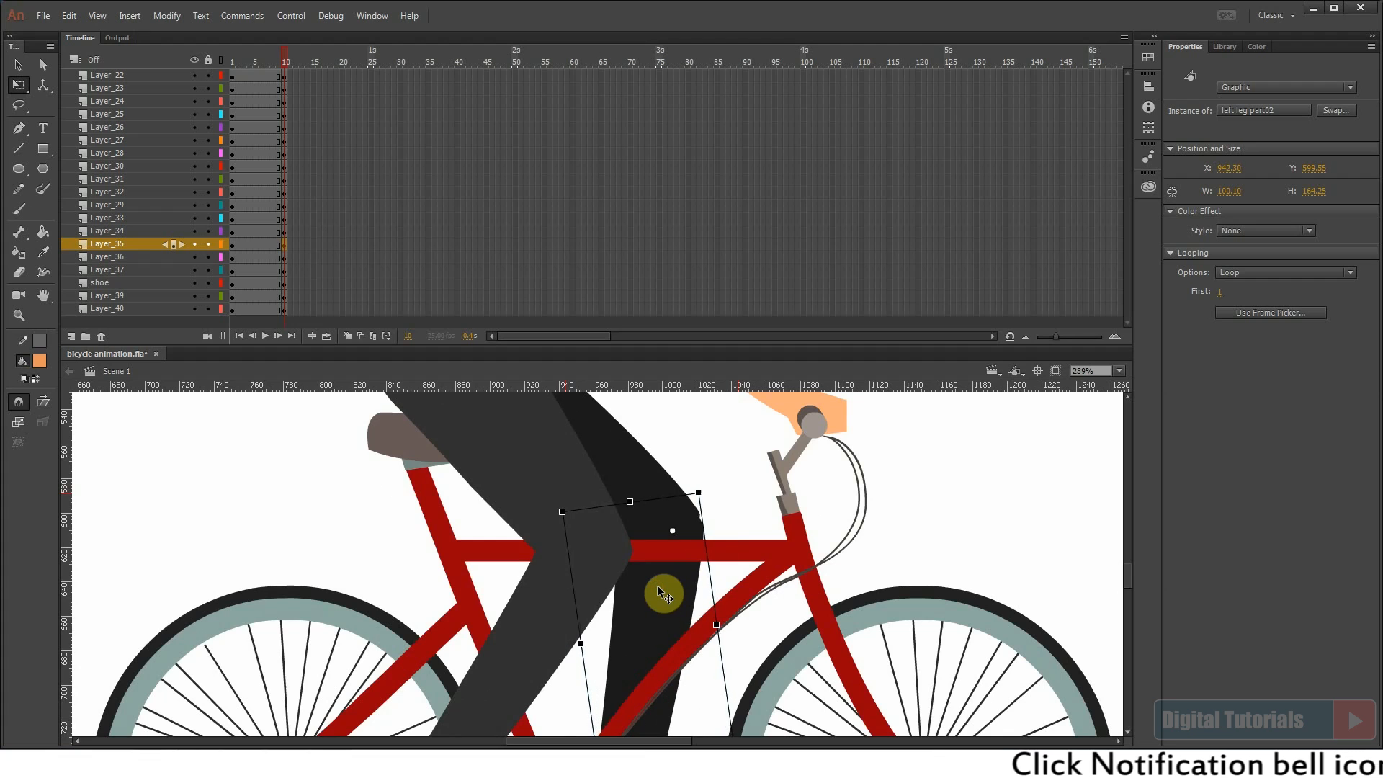
{"action": "scroll", "coordinate": [706, 605], "scroll_direction": "down", "scroll_amount": 4}
{"action": "left_click_drag", "start_coordinate": [735, 616], "coordinate": [735, 618]}
{"action": "scroll", "coordinate": [633, 608], "scroll_direction": "up", "scroll_amount": 4}
Step: Refine the left thigh's shape and position so that its edge runs smoothly into the lower leg at the knee
{"action": "left_click", "coordinate": [619, 514]}
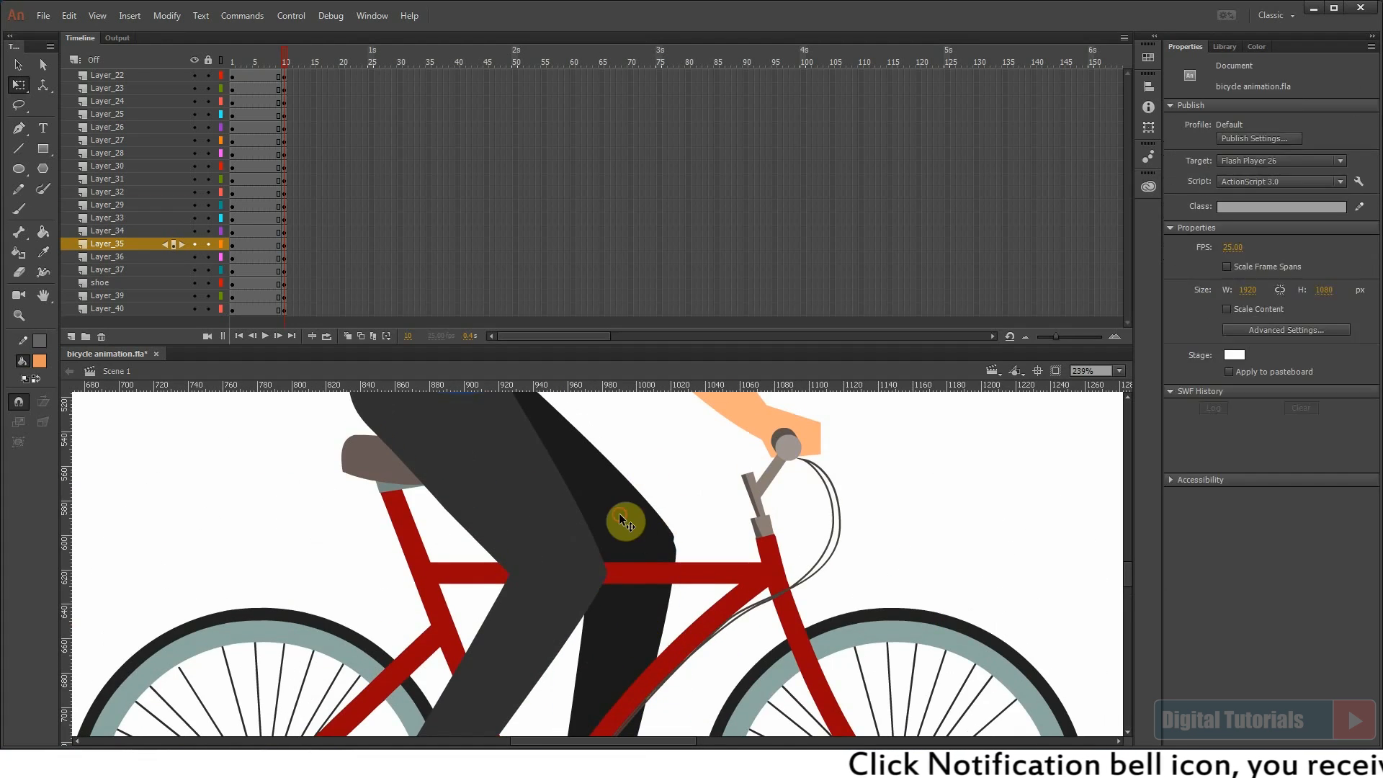
{"action": "left_click", "coordinate": [641, 542]}
{"action": "left_click", "coordinate": [693, 531]}
{"action": "scroll", "coordinate": [612, 526], "scroll_direction": "up", "scroll_amount": 3}
{"action": "left_click_drag", "start_coordinate": [563, 540], "coordinate": [557, 540]}
{"action": "left_click_drag", "start_coordinate": [657, 702], "coordinate": [661, 702]}
{"action": "scroll", "coordinate": [642, 637], "scroll_direction": "up", "scroll_amount": 8}
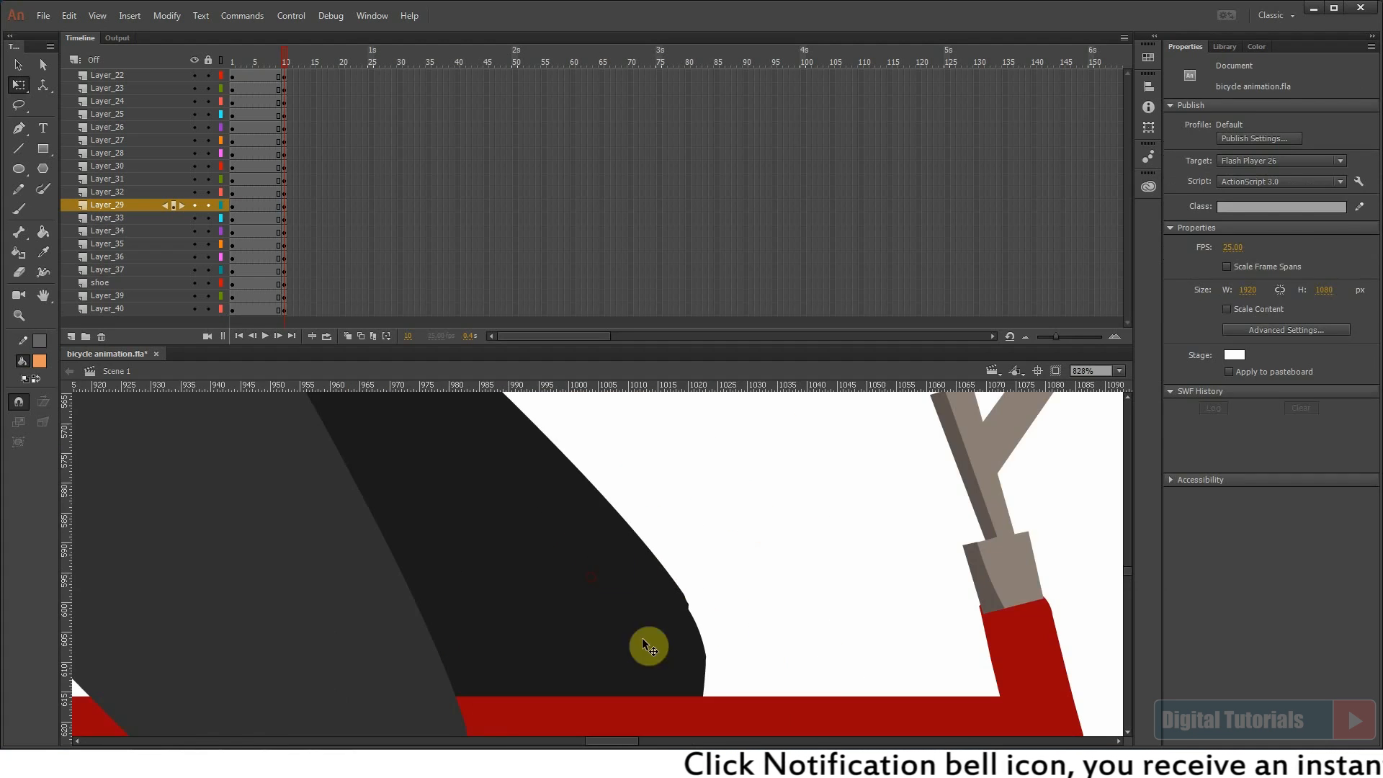
Step: View the whole rider and scrub the timeline up to frame 10 to compare the two pedalling poses
{"action": "left_click_drag", "start_coordinate": [753, 555], "coordinate": [780, 278]}
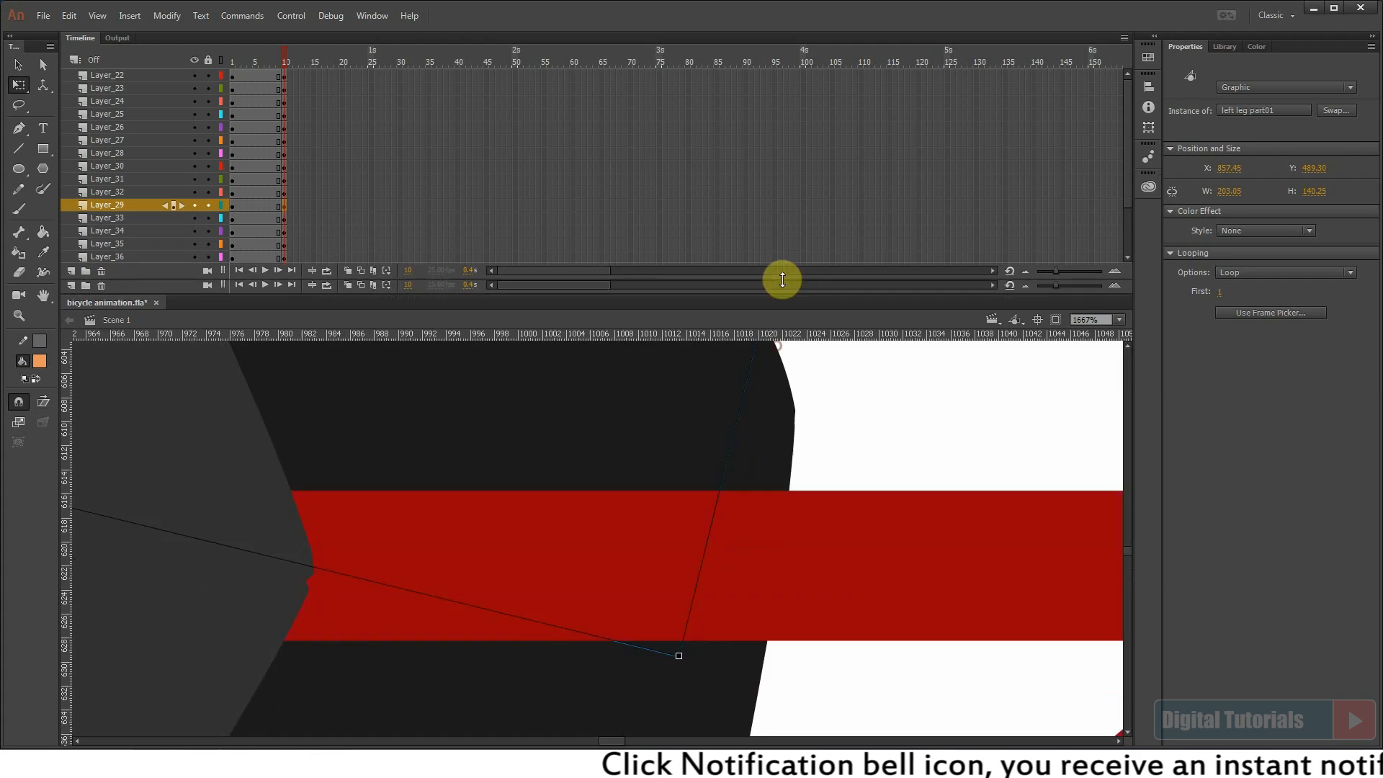
{"action": "scroll", "coordinate": [808, 406], "scroll_direction": "down", "scroll_amount": 8}
{"action": "left_click_drag", "start_coordinate": [781, 444], "coordinate": [684, 574]}
{"action": "left_click", "coordinate": [288, 403]}
{"action": "left_click_drag", "start_coordinate": [627, 279], "coordinate": [614, 335]}
{"action": "key", "text": "ctrl+2"}
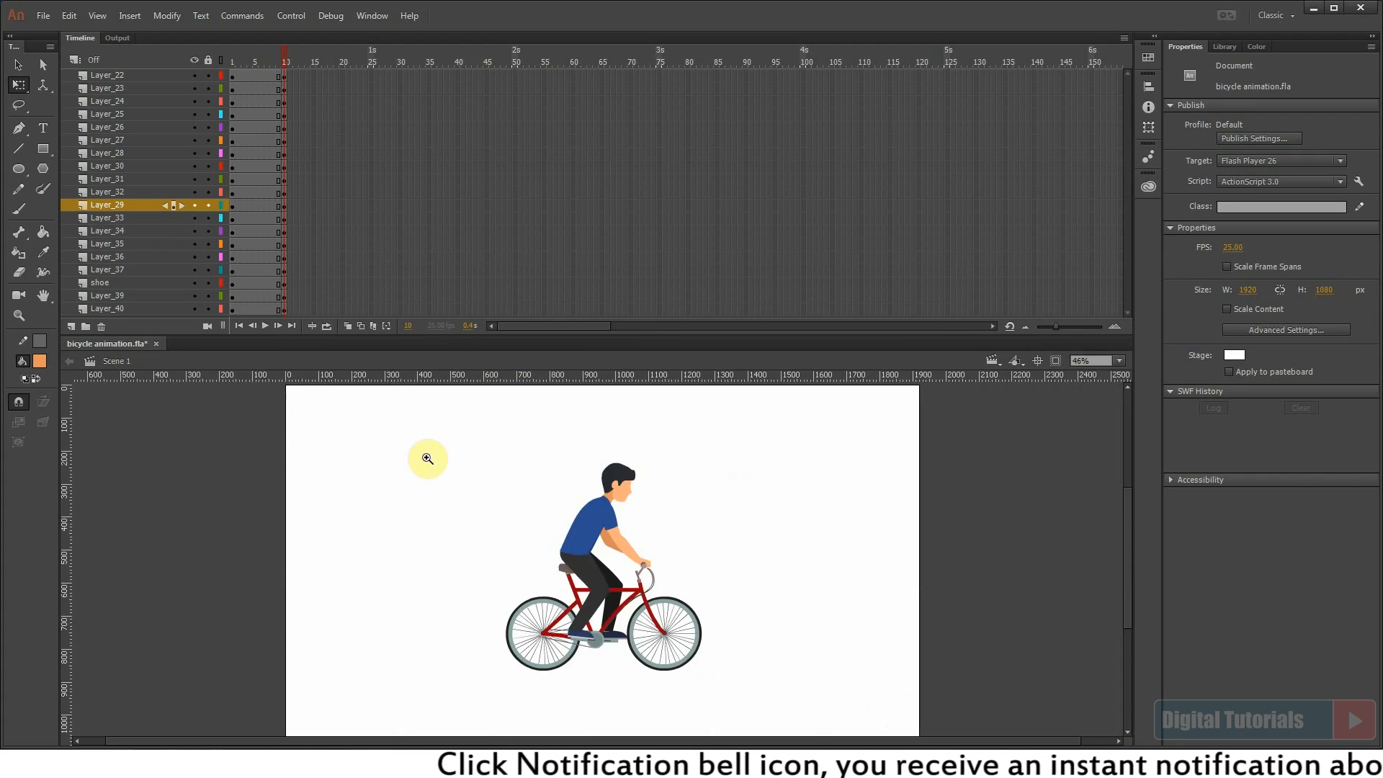
{"action": "left_click_drag", "start_coordinate": [426, 456], "coordinate": [703, 653]}
{"action": "left_click_drag", "start_coordinate": [656, 599], "coordinate": [620, 515]}
{"action": "mouse_move", "coordinate": [284, 62]}
{"action": "left_mouse_down"}
{"action": "mouse_move", "coordinate": [262, 63]}
{"action": "mouse_move", "coordinate": [285, 62]}
{"action": "mouse_move", "coordinate": [254, 87]}
{"action": "mouse_move", "coordinate": [282, 88]}
{"action": "left_mouse_up"}
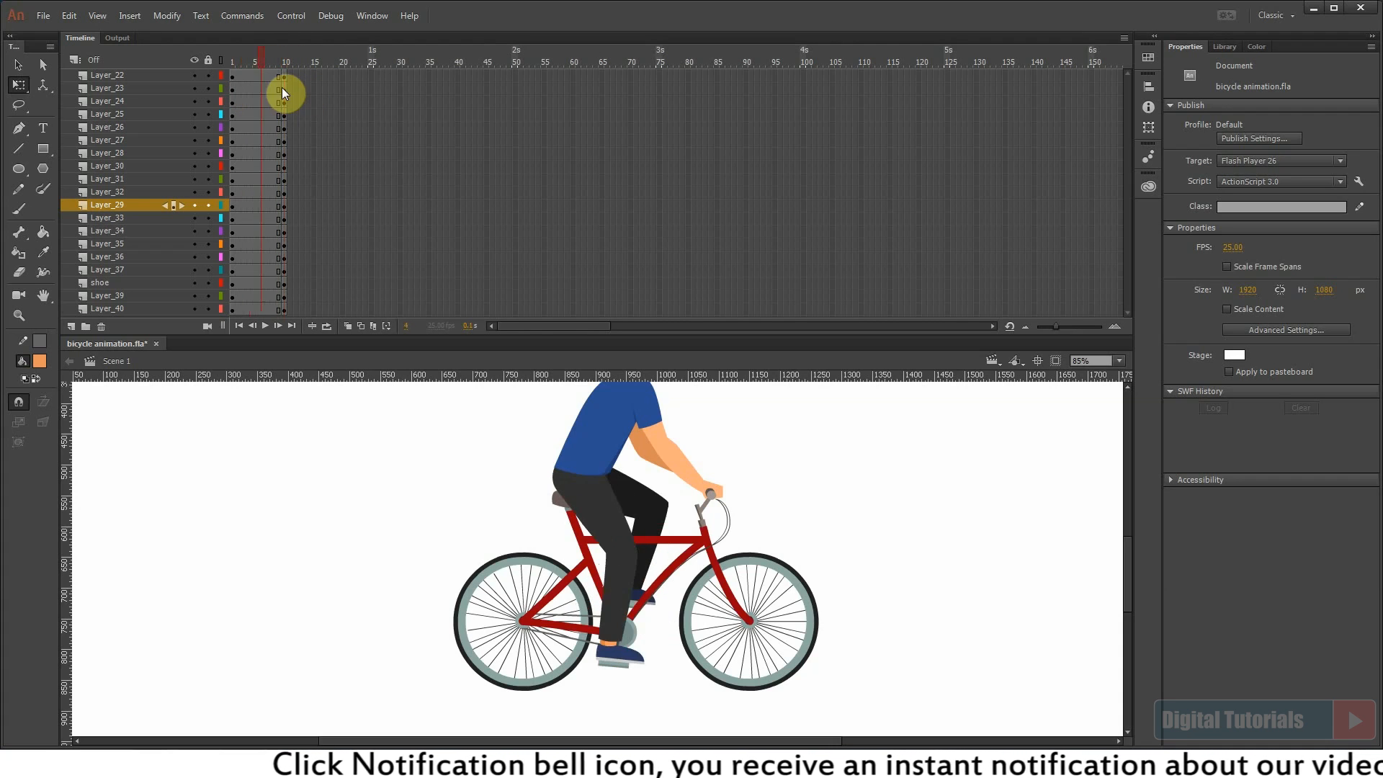
{"action": "left_click_drag", "start_coordinate": [636, 335], "coordinate": [635, 359]}
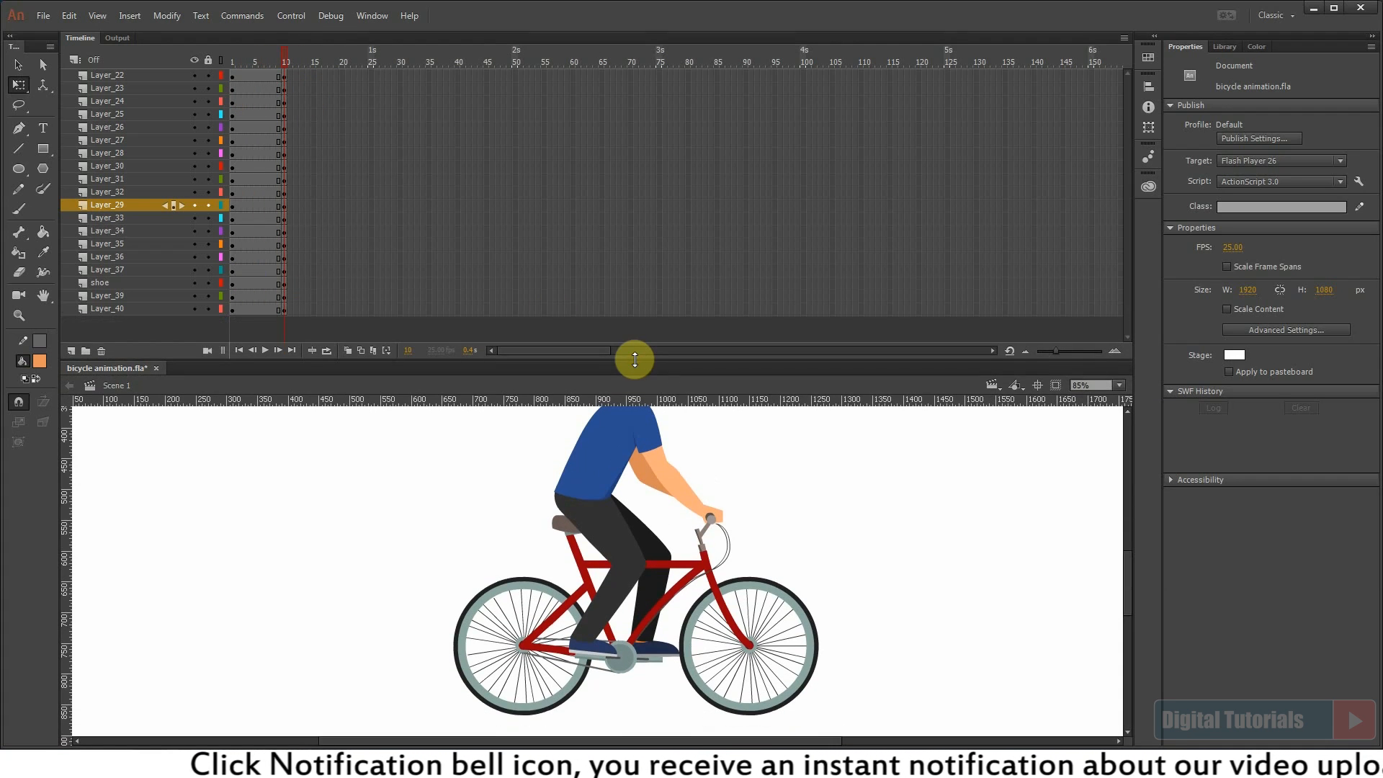
{"action": "left_click", "coordinate": [282, 65]}
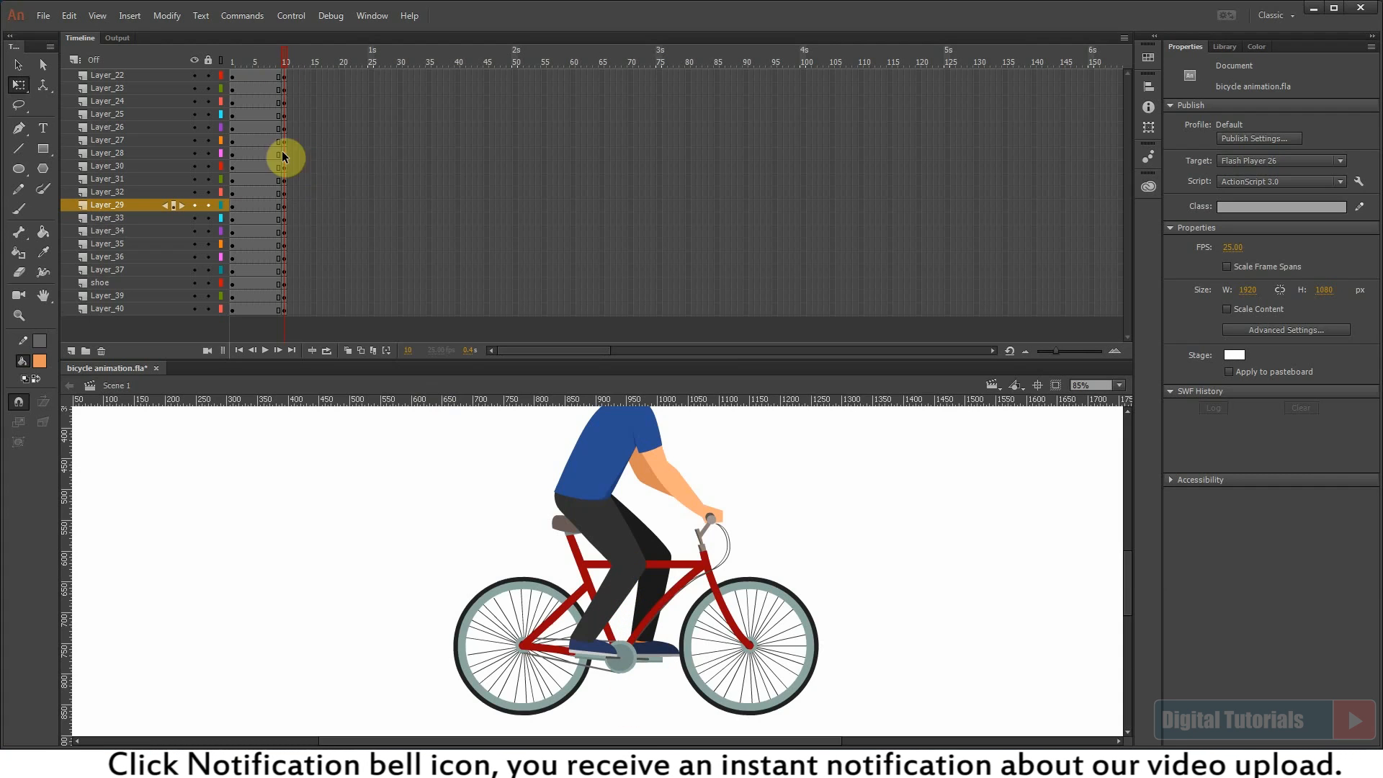
Step: Create a classic tween between frames 1 and 10 for the right thigh on Layer_28
{"action": "left_click", "coordinate": [593, 537]}
{"action": "right_click", "coordinate": [253, 161]}
{"action": "left_click", "coordinate": [288, 199]}
Step: Create classic tweens between frames 1 and 10 for the right lower leg on Layer_23 and the right ankle on Layer_25
{"action": "left_click", "coordinate": [619, 625]}
{"action": "right_click", "coordinate": [257, 89]}
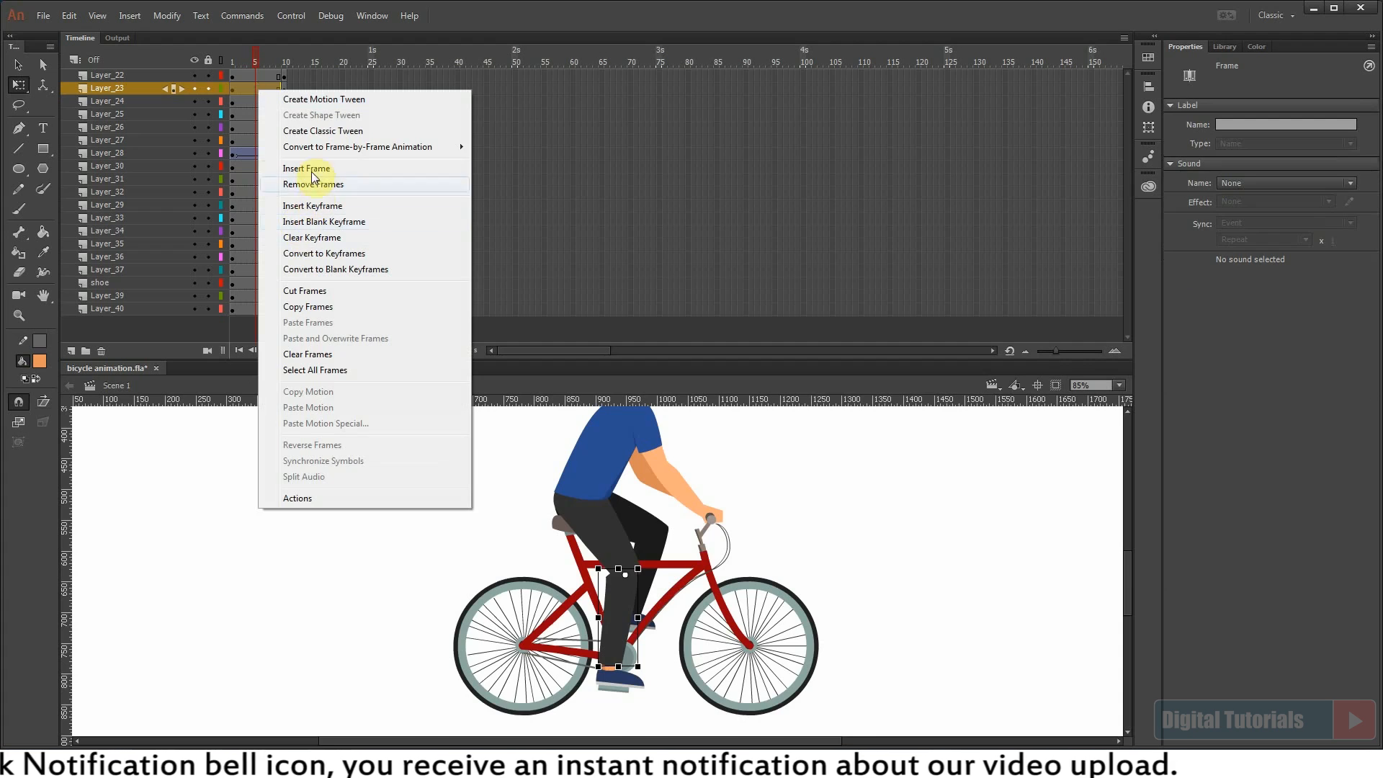
{"action": "left_click", "coordinate": [288, 128]}
{"action": "left_click", "coordinate": [262, 115]}
{"action": "right_click", "coordinate": [262, 115]}
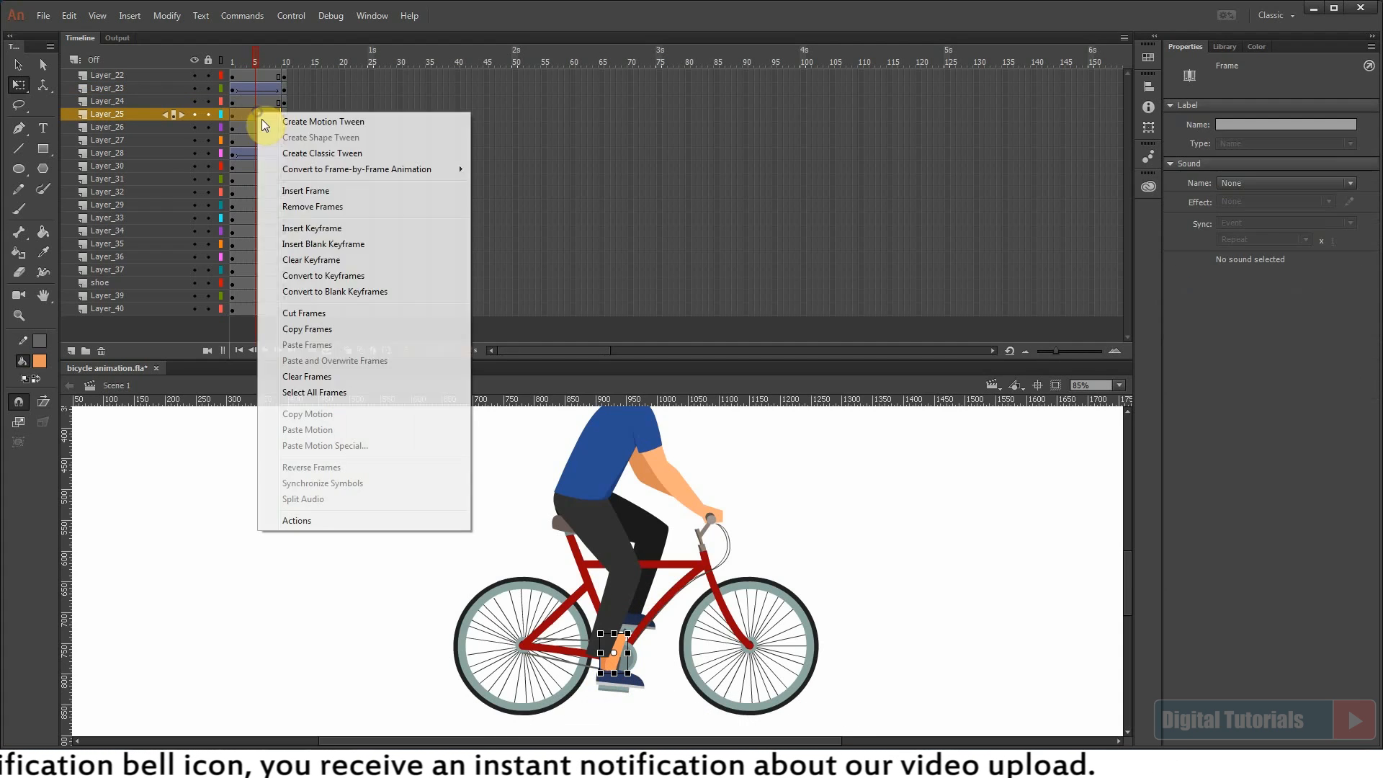
{"action": "left_click", "coordinate": [296, 154]}
Step: Create classic tweens between frames 1 and 10 for the right shoe on Layer_24 and its pedal on Layer_26
{"action": "left_click", "coordinate": [616, 675]}
{"action": "right_click", "coordinate": [252, 102]}
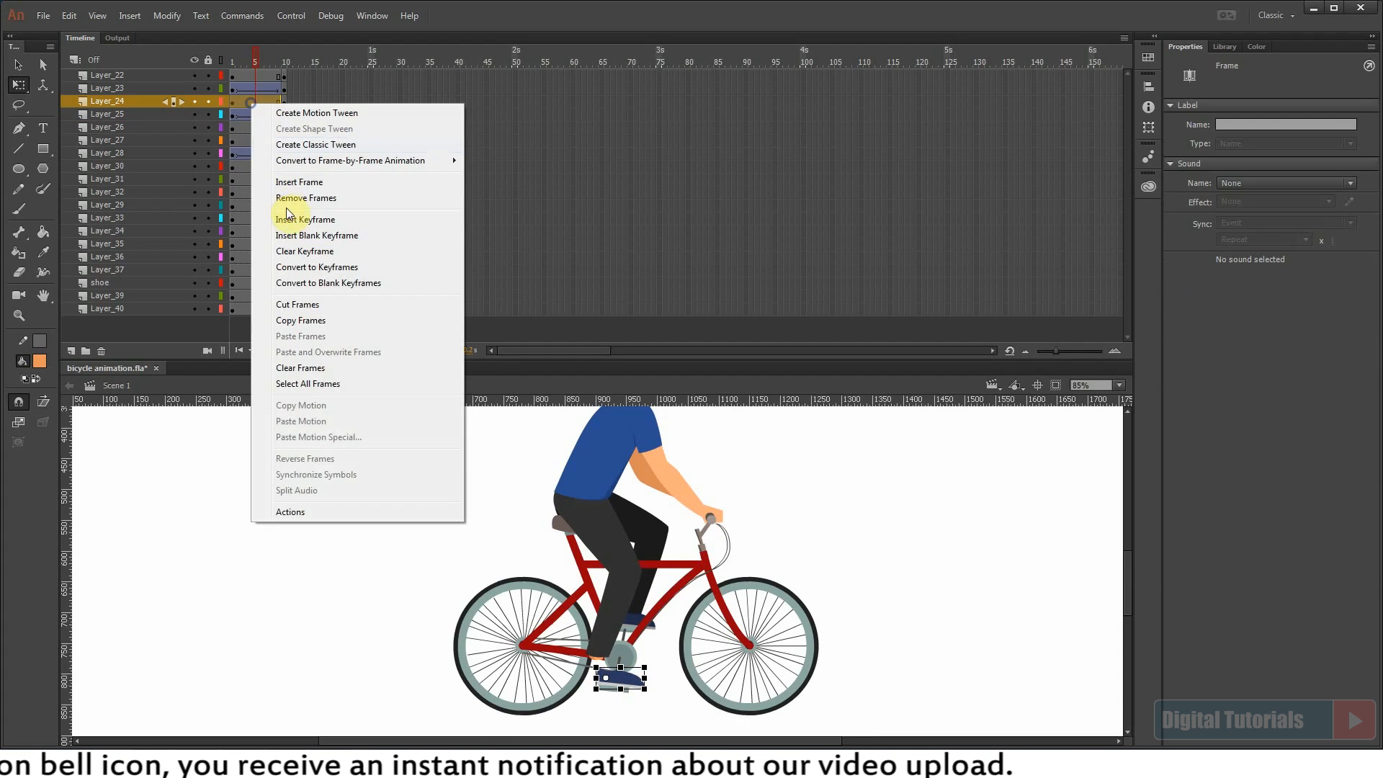
{"action": "left_click", "coordinate": [296, 142]}
{"action": "left_click", "coordinate": [619, 693]}
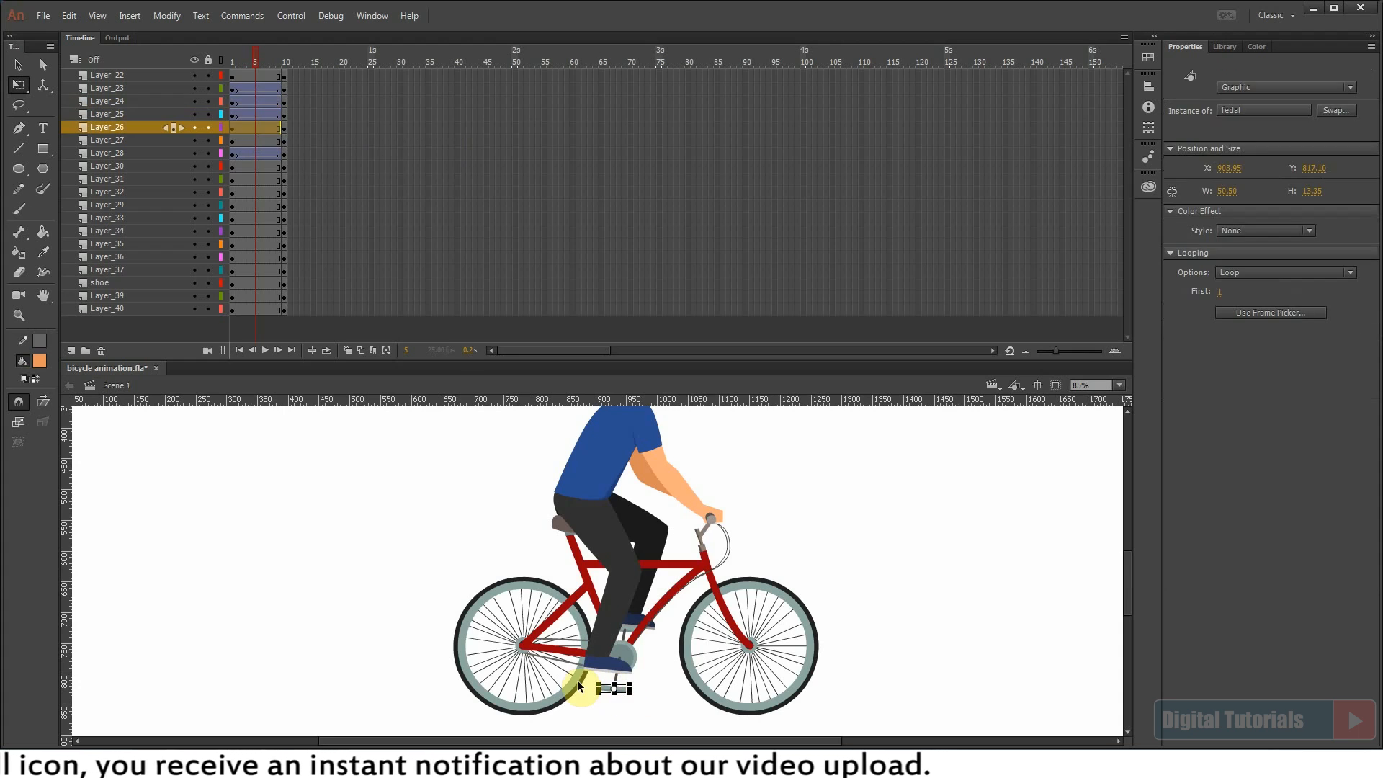
{"action": "right_click", "coordinate": [258, 130]}
{"action": "left_click", "coordinate": [311, 171]}
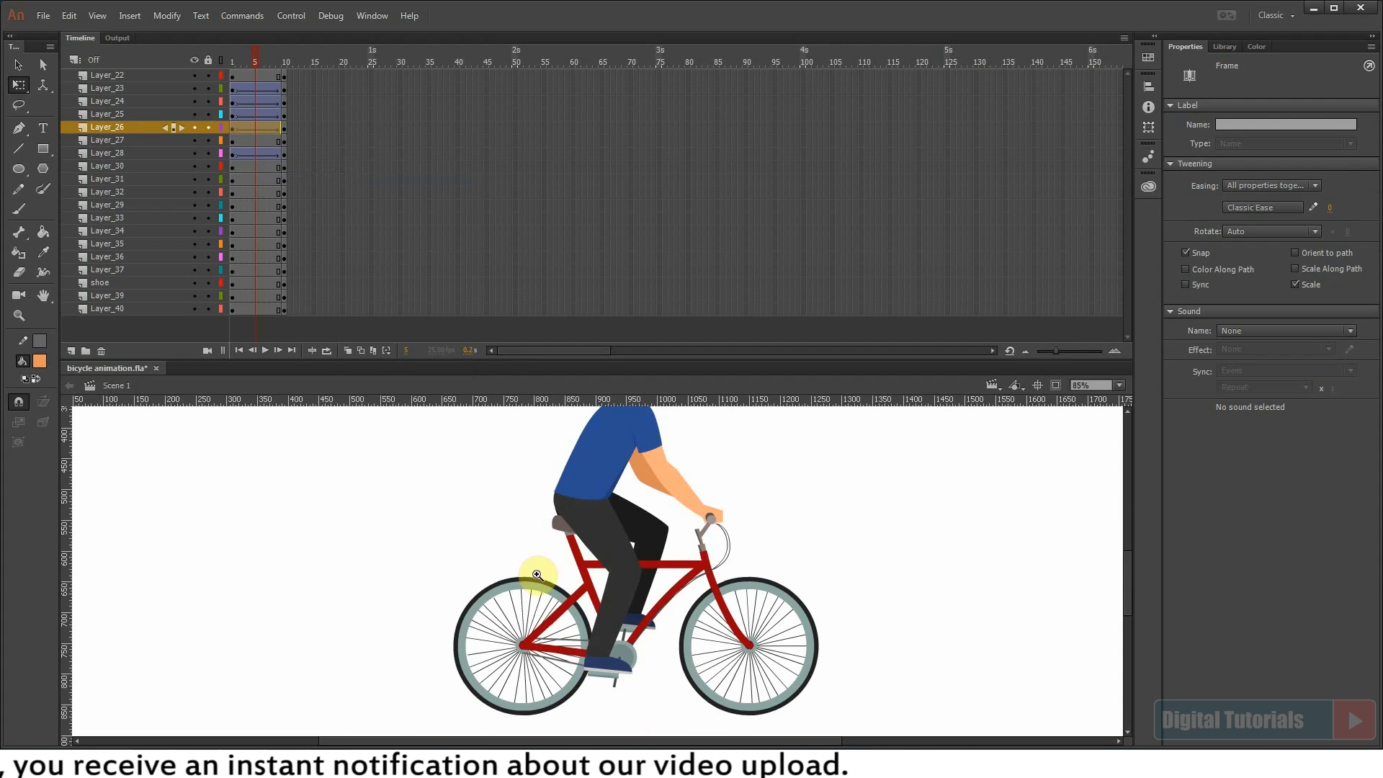
Step: Create a classic tween between frames 1 and 10 for the right crank on Layer_30
{"action": "left_click_drag", "start_coordinate": [540, 639], "coordinate": [658, 716]}
{"action": "left_click", "coordinate": [675, 582]}
{"action": "right_click", "coordinate": [255, 170]}
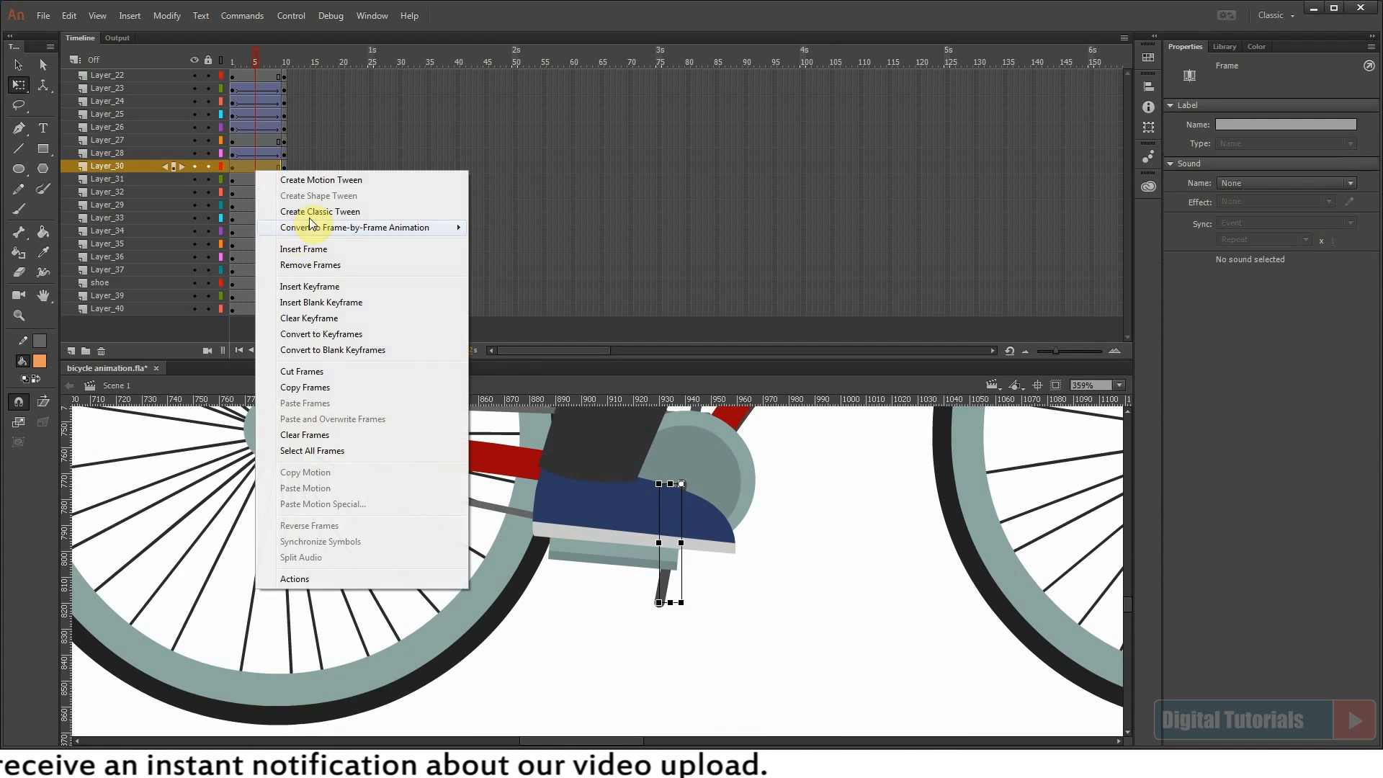
{"action": "left_click", "coordinate": [311, 208]}
Step: Create classic tweens between frames 1 and 10 for the left pedal on Layer_37 and the left crank on Layer_36
{"action": "left_click_drag", "start_coordinate": [741, 494], "coordinate": [638, 555]}
{"action": "left_click", "coordinate": [752, 606]}
{"action": "left_click_drag", "start_coordinate": [753, 605], "coordinate": [681, 597]}
{"action": "left_click_drag", "start_coordinate": [504, 489], "coordinate": [468, 684]}
{"action": "left_click_drag", "start_coordinate": [574, 466], "coordinate": [586, 528]}
{"action": "key", "text": "ctrl+minus"}
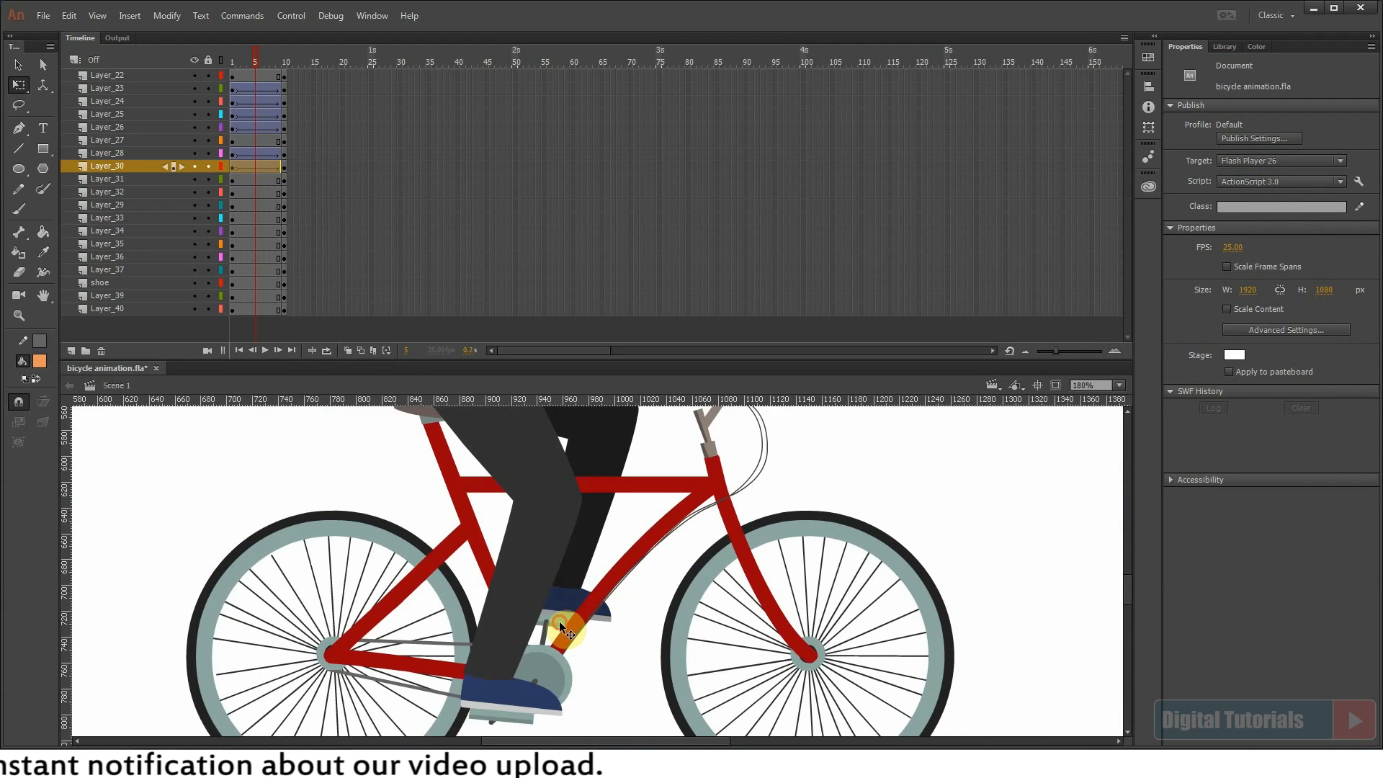
{"action": "left_click", "coordinate": [559, 621]}
{"action": "right_click", "coordinate": [259, 273]}
{"action": "left_click", "coordinate": [321, 317]}
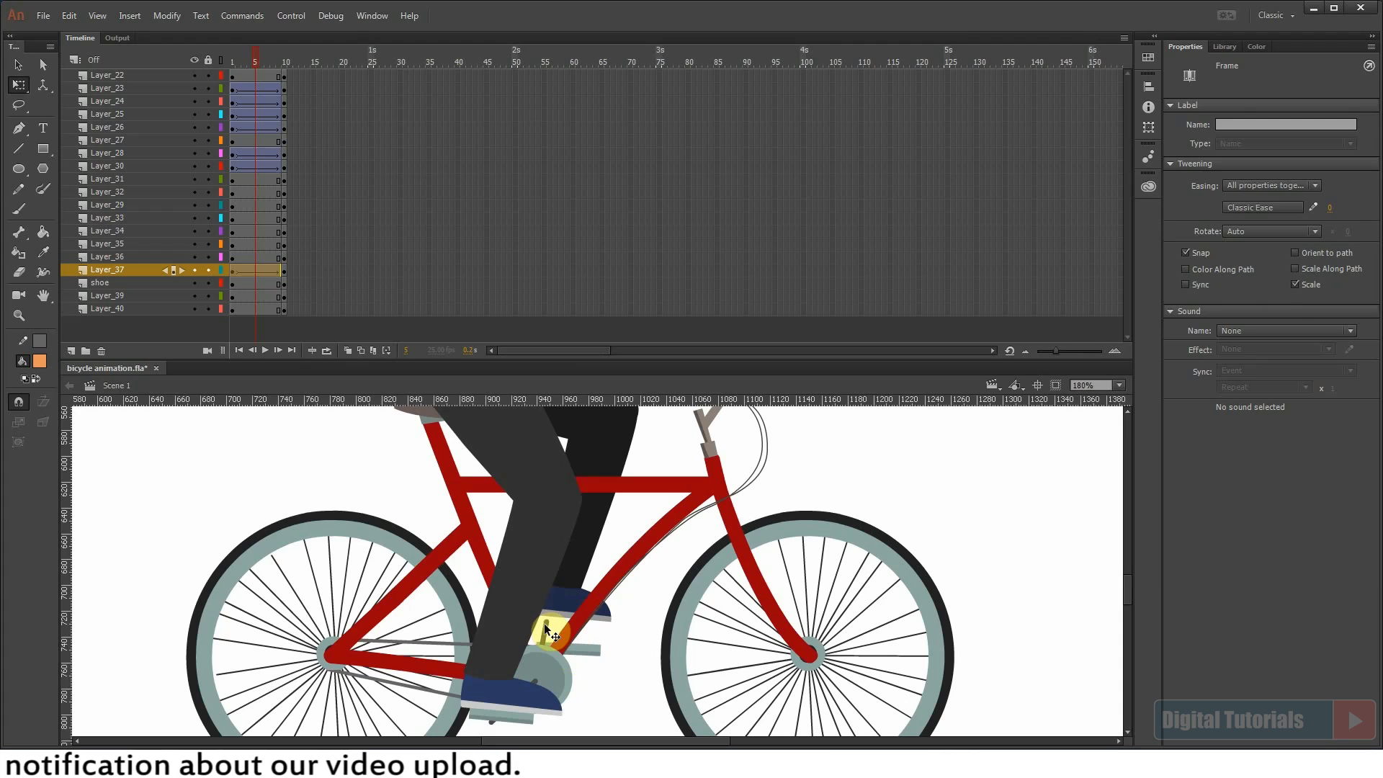
{"action": "left_click", "coordinate": [256, 257]}
{"action": "right_click", "coordinate": [256, 257]}
{"action": "left_click", "coordinate": [320, 299]}
Step: Create classic tweens between frames 1 and 10 for the left shoe on the shoe layer and the left ankle on Layer_40
{"action": "left_click", "coordinate": [556, 602]}
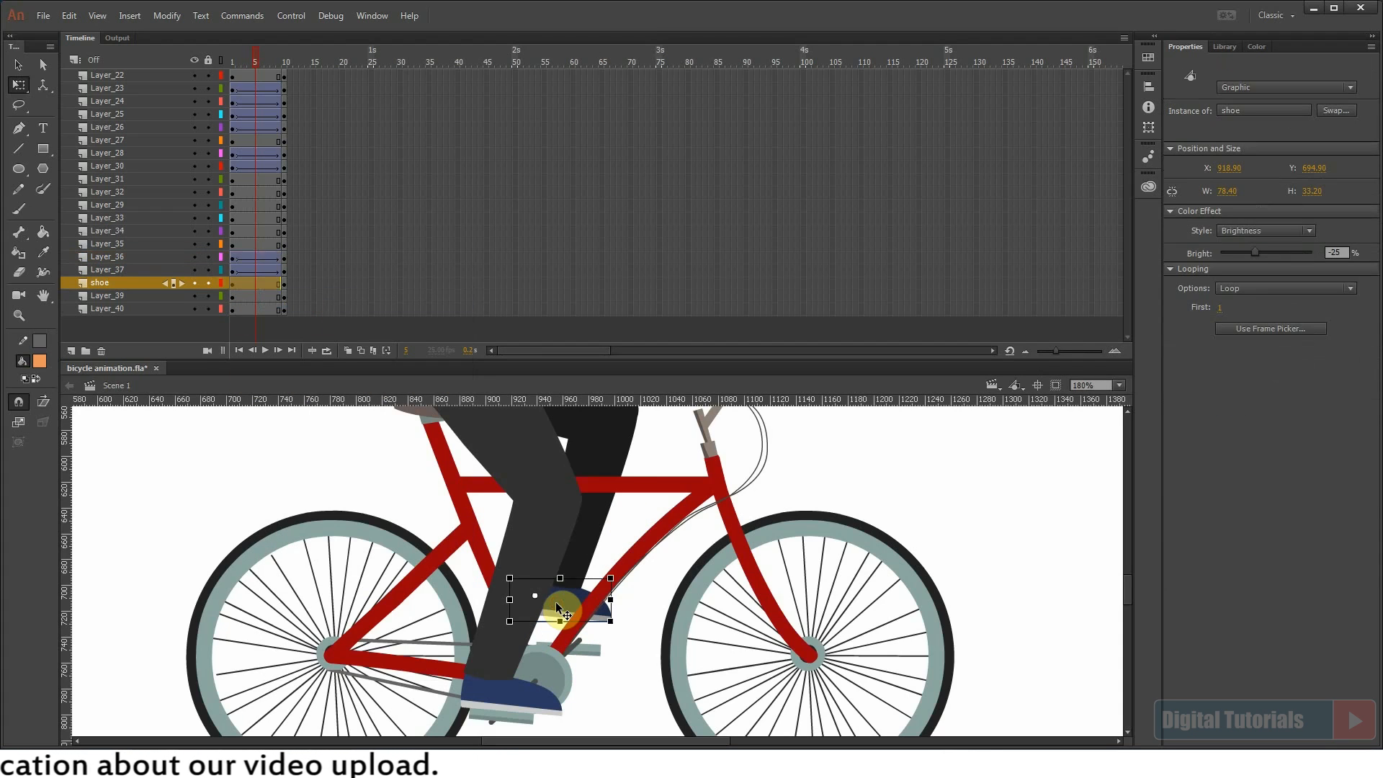
{"action": "right_click", "coordinate": [254, 282]}
{"action": "left_click", "coordinate": [307, 322]}
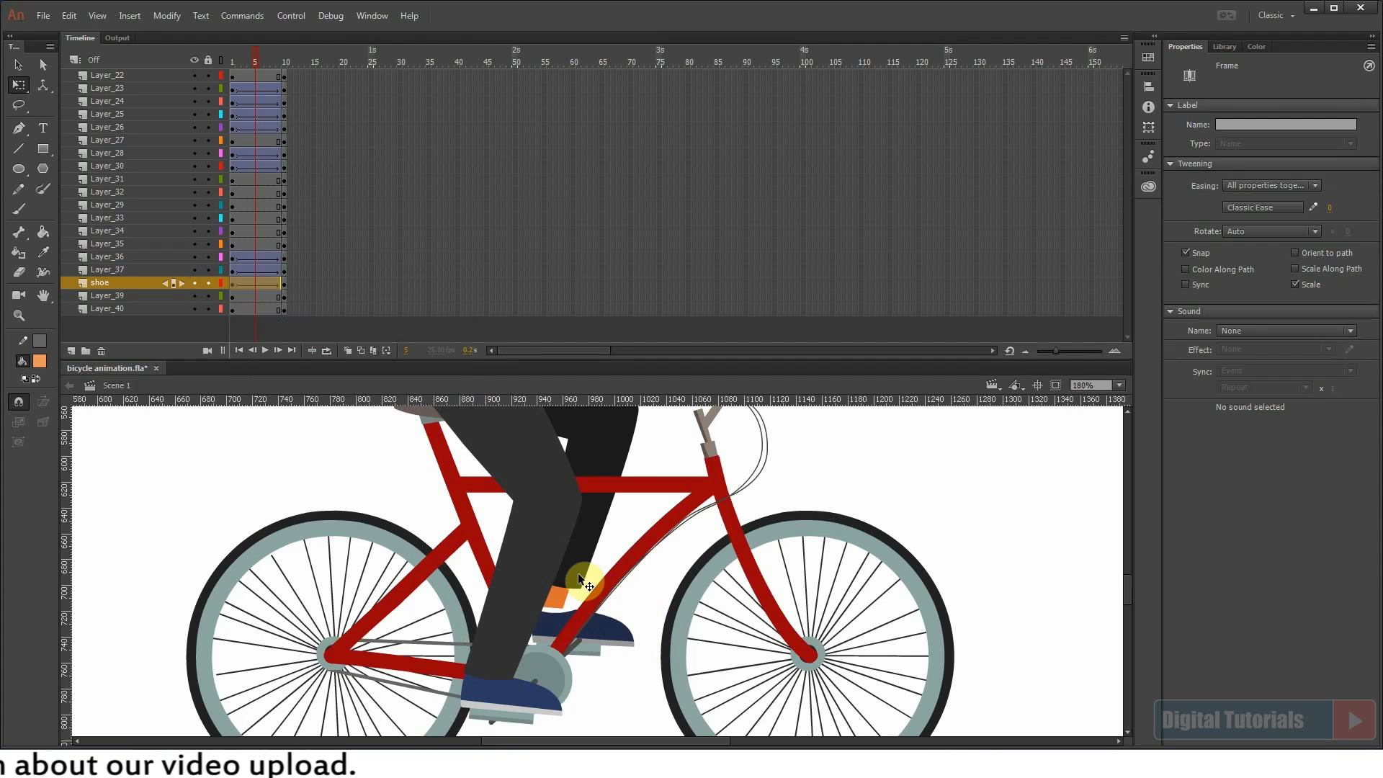
{"action": "left_click", "coordinate": [557, 597]}
{"action": "right_click", "coordinate": [257, 308]}
{"action": "left_click", "coordinate": [320, 348]}
Step: Create classic tweens between frames 1 and 10 for the left lower leg on Layer_35 and the left thigh on Layer_29
{"action": "left_click", "coordinate": [732, 574]}
{"action": "left_click", "coordinate": [255, 243]}
{"action": "right_click", "coordinate": [255, 243]}
{"action": "left_click", "coordinate": [322, 284]}
{"action": "left_click_drag", "start_coordinate": [579, 525], "coordinate": [597, 633]}
{"action": "left_click", "coordinate": [595, 497]}
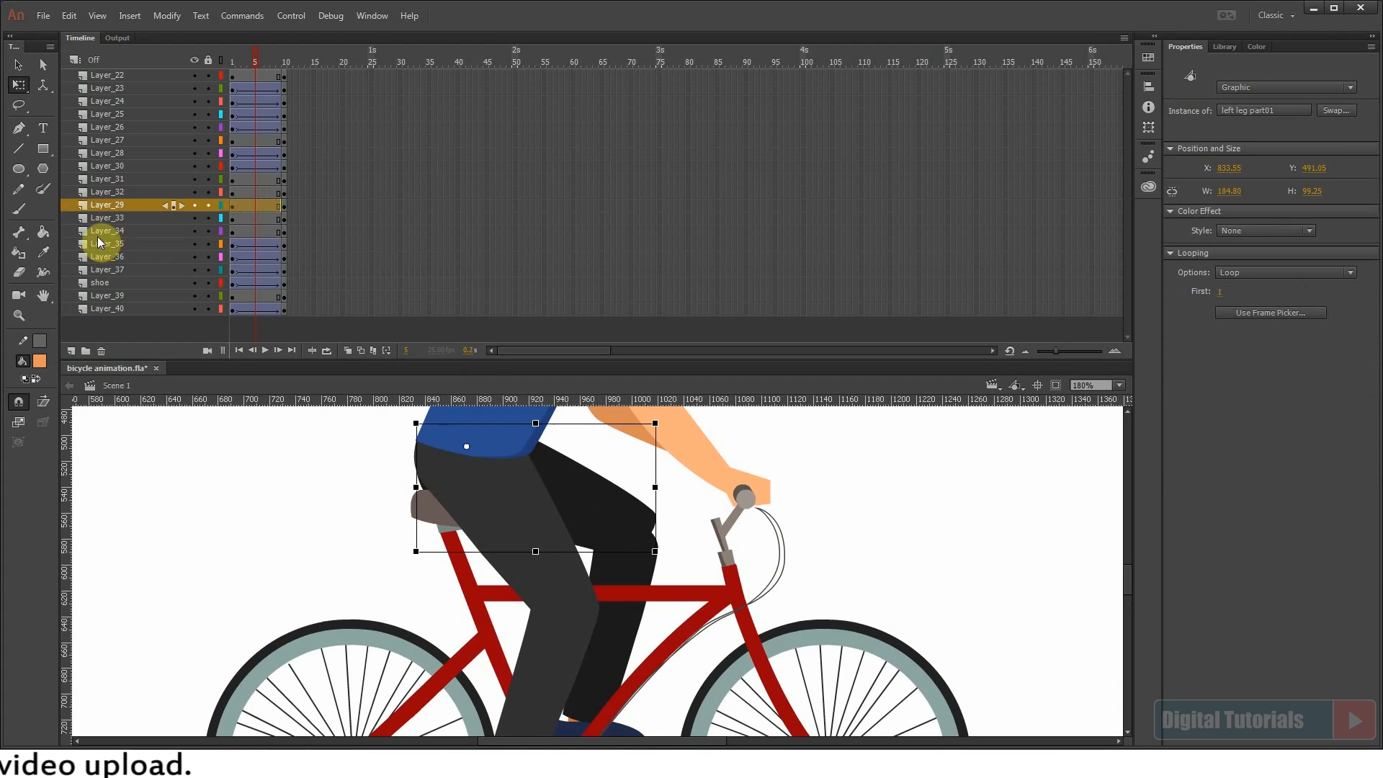
{"action": "right_click", "coordinate": [252, 214]}
{"action": "left_click", "coordinate": [247, 209]}
{"action": "right_click", "coordinate": [266, 207]}
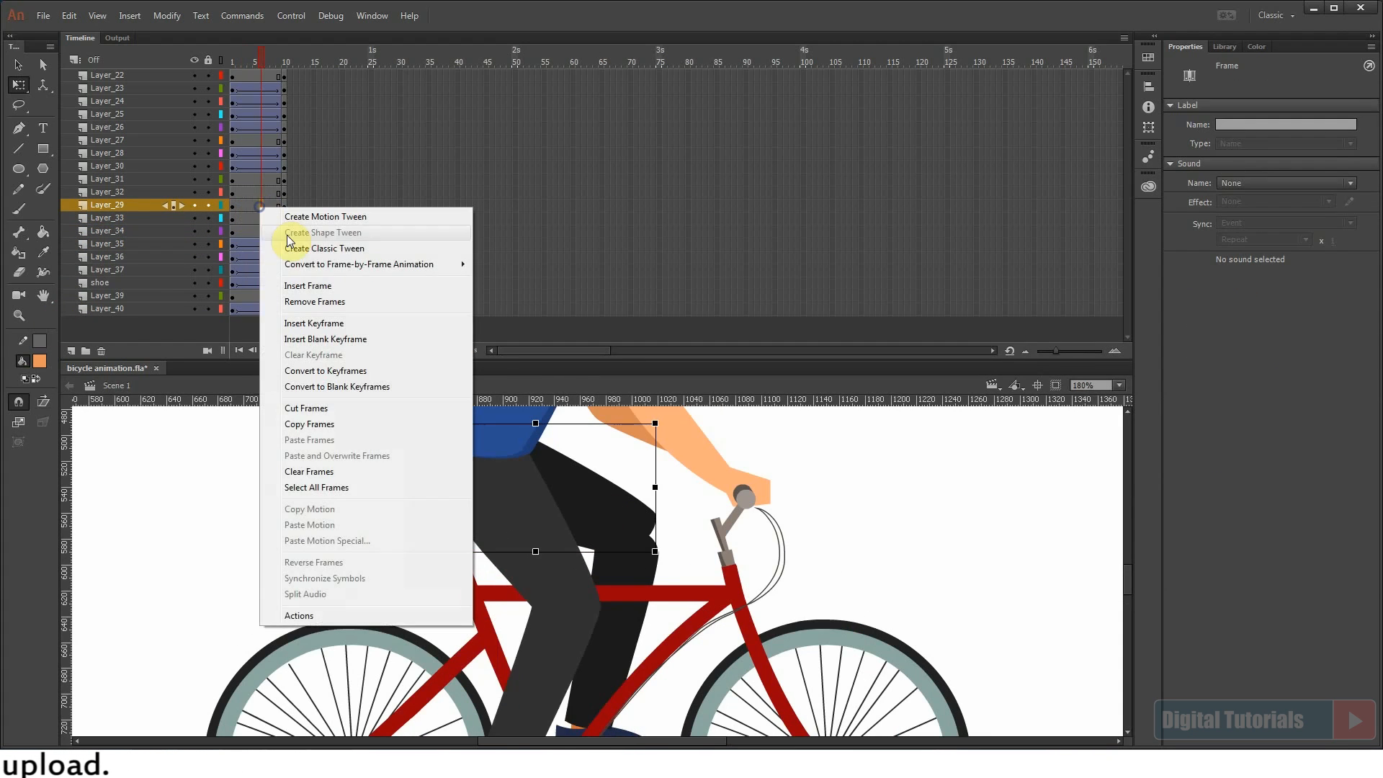
{"action": "left_click", "coordinate": [322, 248]}
Step: View the legs and cranks and scrub the first 10 frames to check the tweened pedalling motion
{"action": "left_click_drag", "start_coordinate": [659, 655], "coordinate": [682, 528]}
{"action": "key", "text": "ctrl+2"}
{"action": "left_click", "coordinate": [538, 585]}
{"action": "left_click_drag", "start_coordinate": [534, 548], "coordinate": [635, 647]}
{"action": "left_click_drag", "start_coordinate": [623, 663], "coordinate": [617, 536]}
{"action": "left_click_drag", "start_coordinate": [585, 594], "coordinate": [567, 650]}
{"action": "mouse_move", "coordinate": [248, 96]}
{"action": "left_mouse_down"}
{"action": "mouse_move", "coordinate": [222, 66]}
{"action": "mouse_move", "coordinate": [287, 72]}
{"action": "mouse_move", "coordinate": [249, 75]}
{"action": "left_mouse_up"}
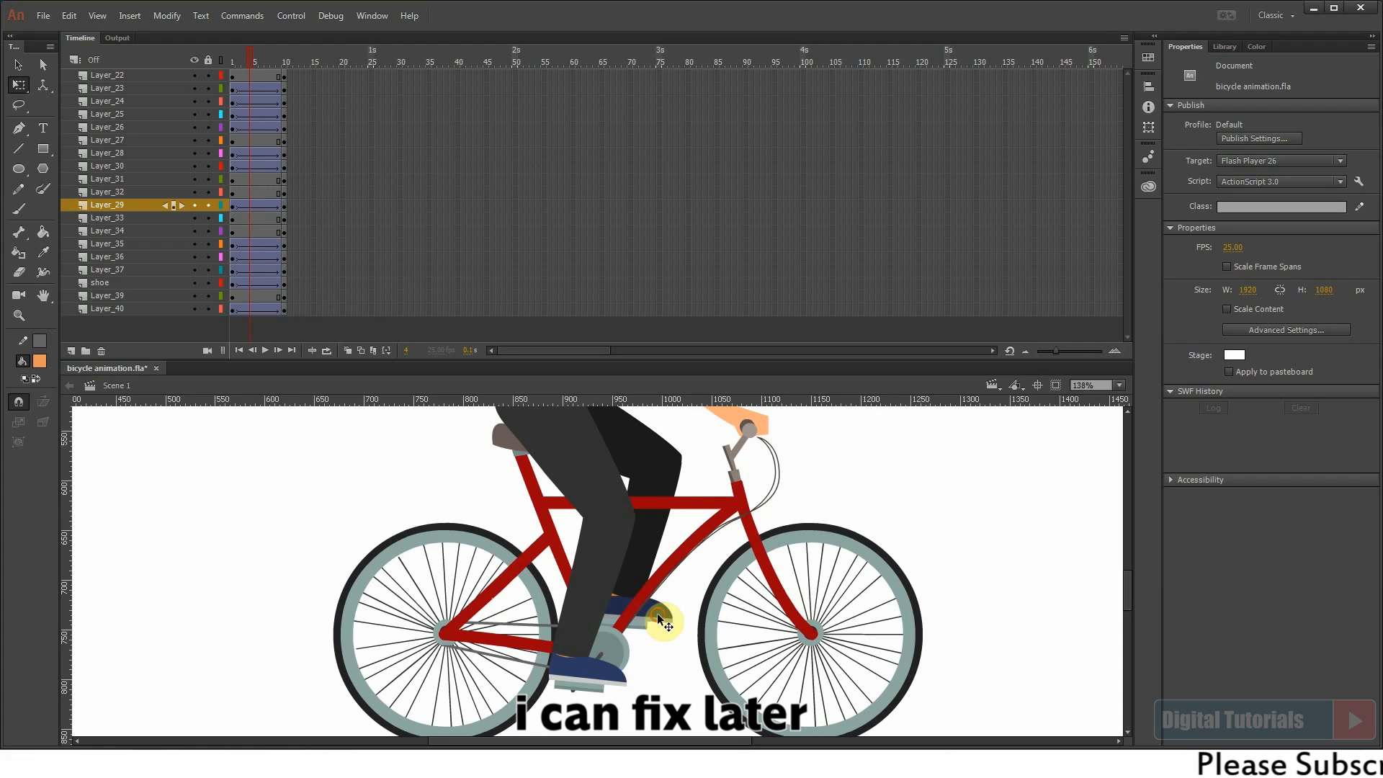
Step: Insert keyframes at frame 20 on all layers
{"action": "left_click_drag", "start_coordinate": [252, 66], "coordinate": [344, 314]}
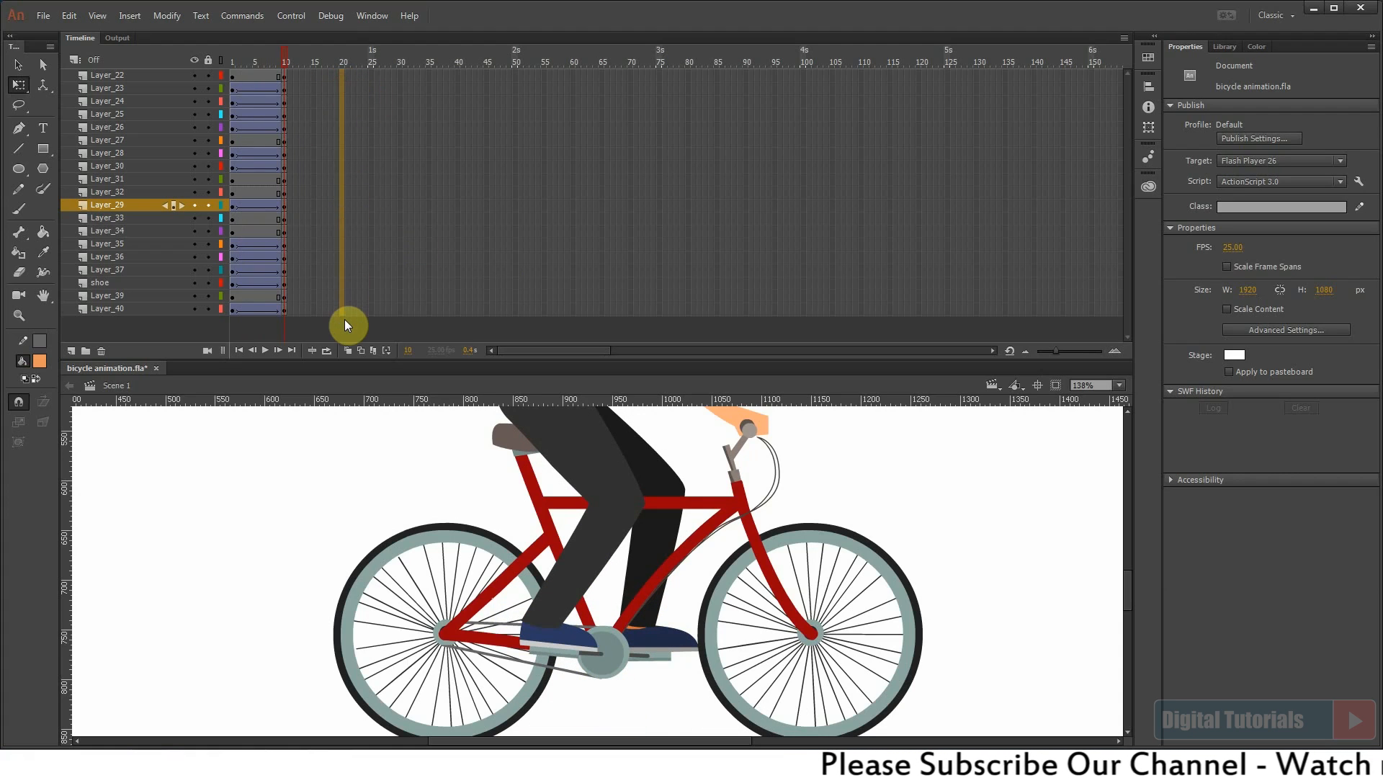
{"action": "key", "text": "F6"}
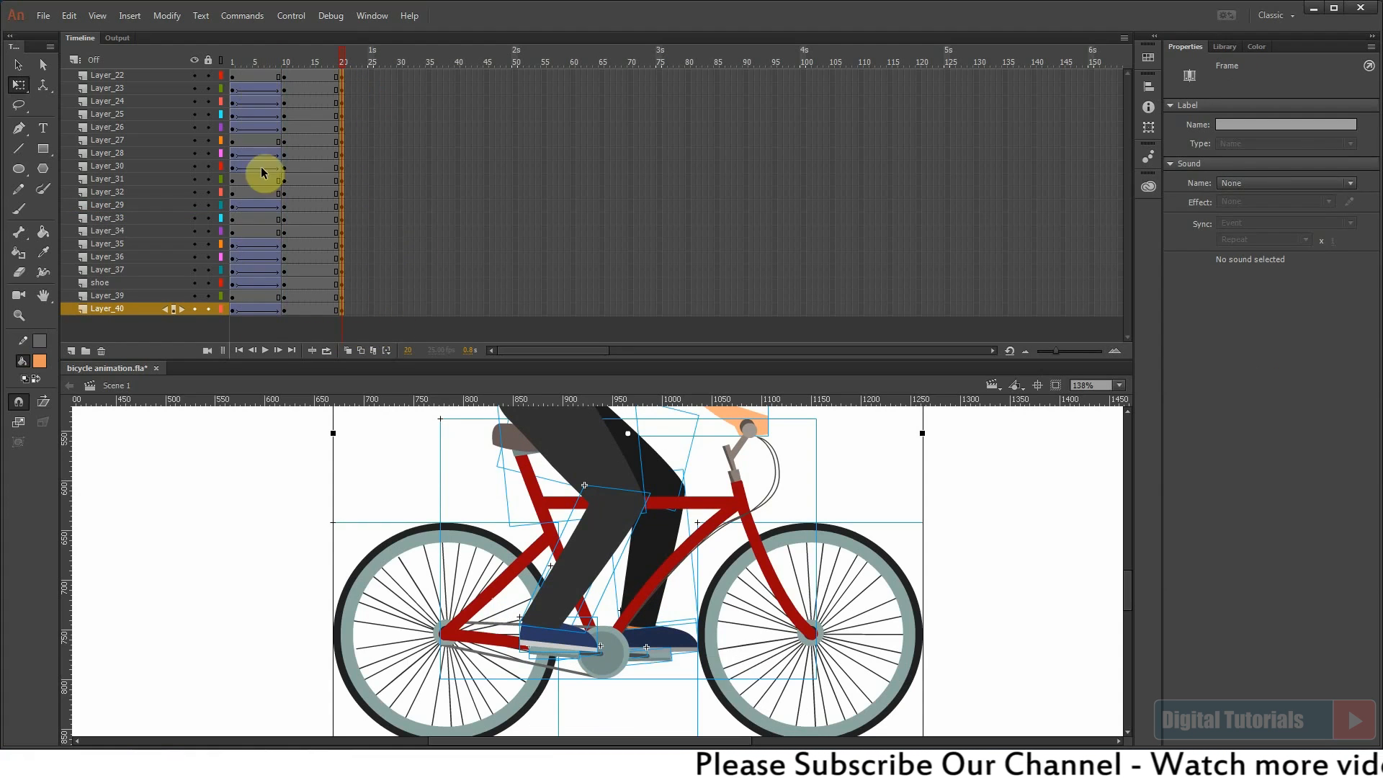
{"action": "left_click", "coordinate": [313, 327]}
Step: Hide the right lower leg, shoe and ankle by turning off Layer_23, Layer_24 and Layer_25
{"action": "left_click_drag", "start_coordinate": [623, 533], "coordinate": [677, 674]}
{"action": "scroll", "coordinate": [612, 605], "scroll_direction": "up", "scroll_amount": 3}
{"action": "left_click", "coordinate": [515, 572]}
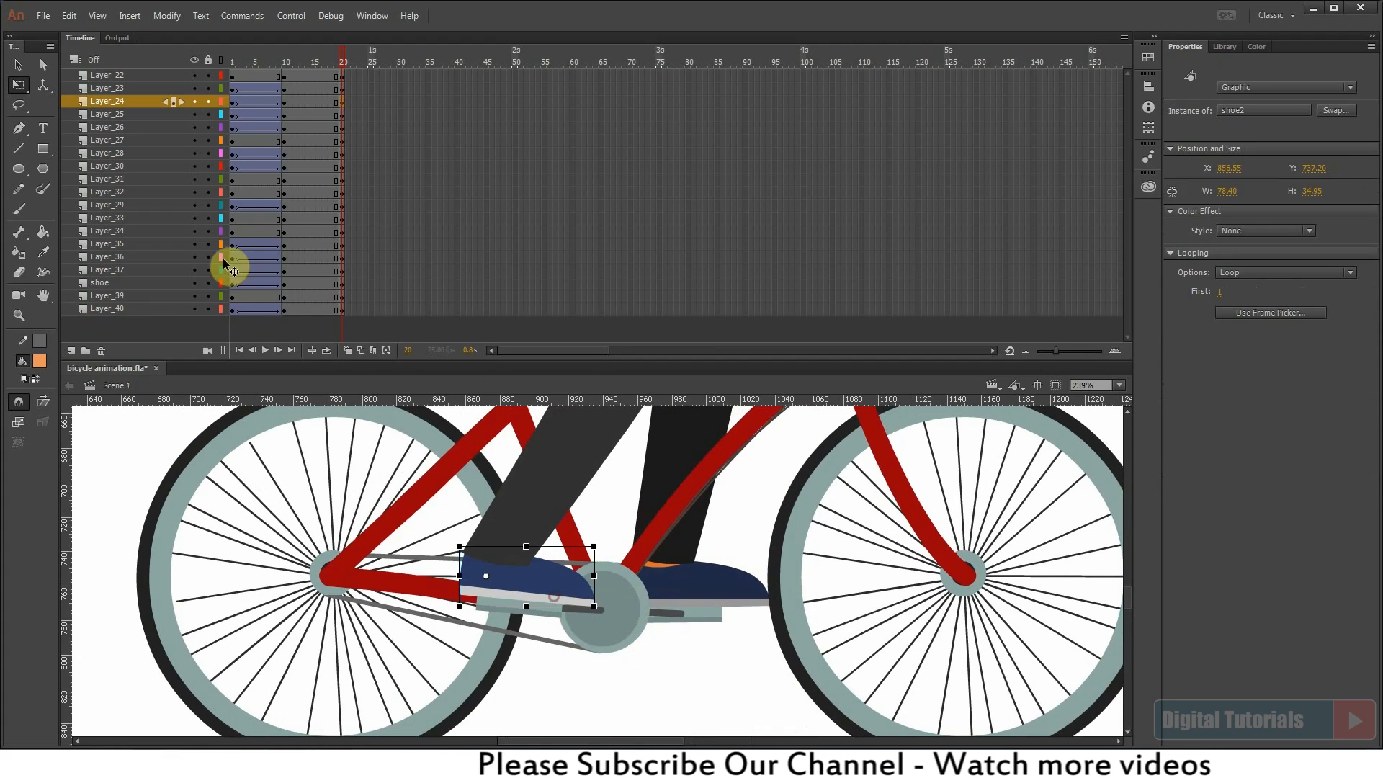
{"action": "left_click", "coordinate": [195, 102]}
{"action": "left_click", "coordinate": [193, 89]}
{"action": "left_click", "coordinate": [193, 114]}
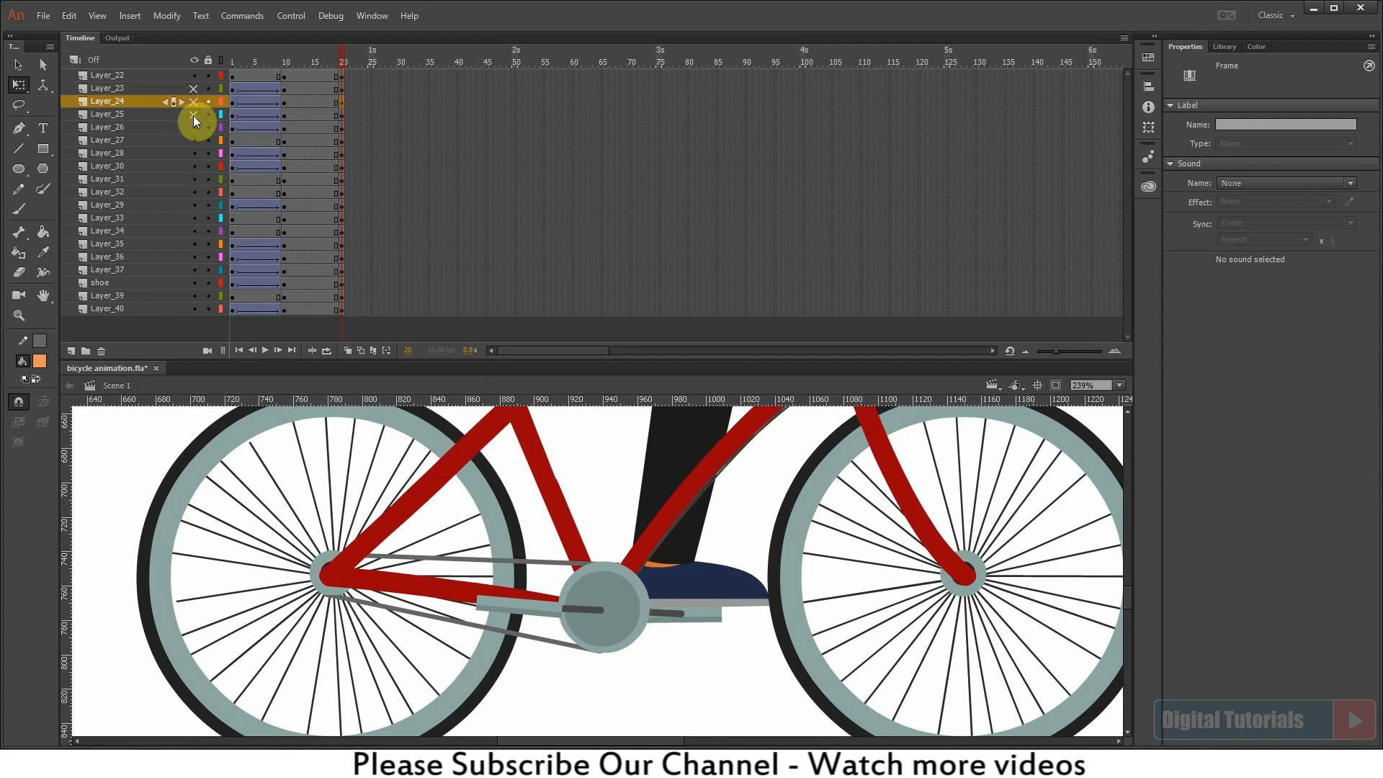
Step: Hide the left shoe, lower leg and ankle by turning off the shoe layer, Layer_35 and Layer_40
{"action": "left_click", "coordinate": [689, 581]}
{"action": "left_click", "coordinate": [194, 283]}
{"action": "left_click", "coordinate": [195, 257]}
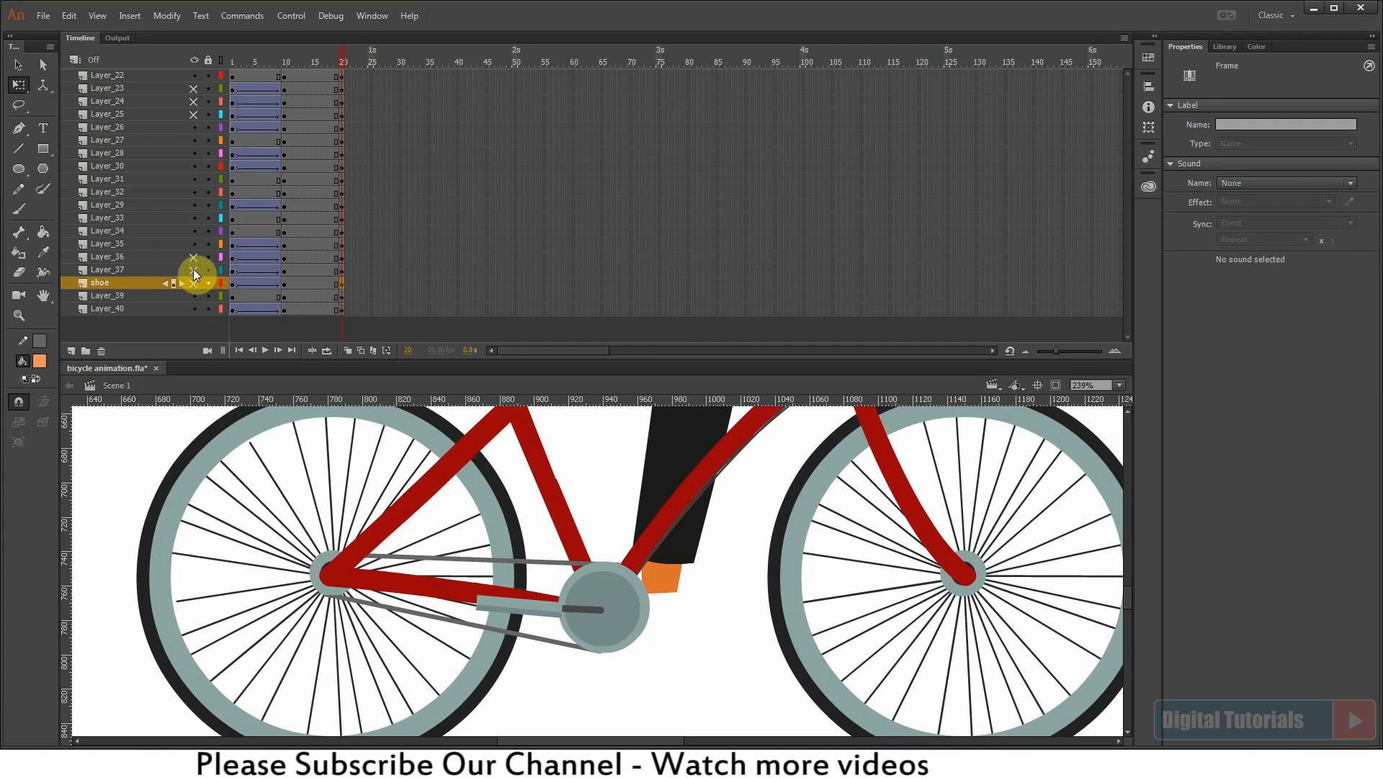
{"action": "left_click", "coordinate": [193, 283]}
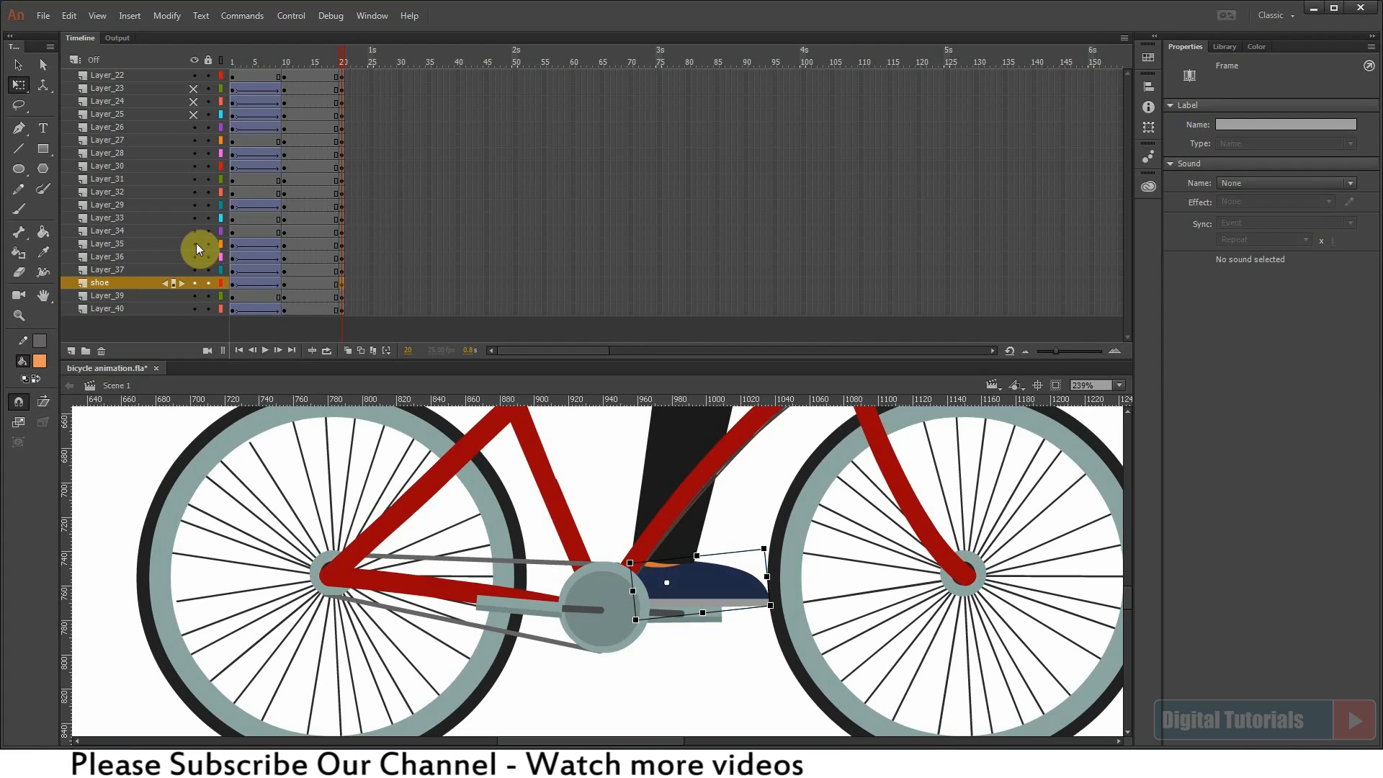
{"action": "left_click", "coordinate": [193, 243]}
{"action": "left_click", "coordinate": [193, 256]}
{"action": "left_click", "coordinate": [740, 586]}
{"action": "left_click", "coordinate": [194, 283]}
{"action": "left_click", "coordinate": [658, 560]}
{"action": "key", "text": "Delete"}
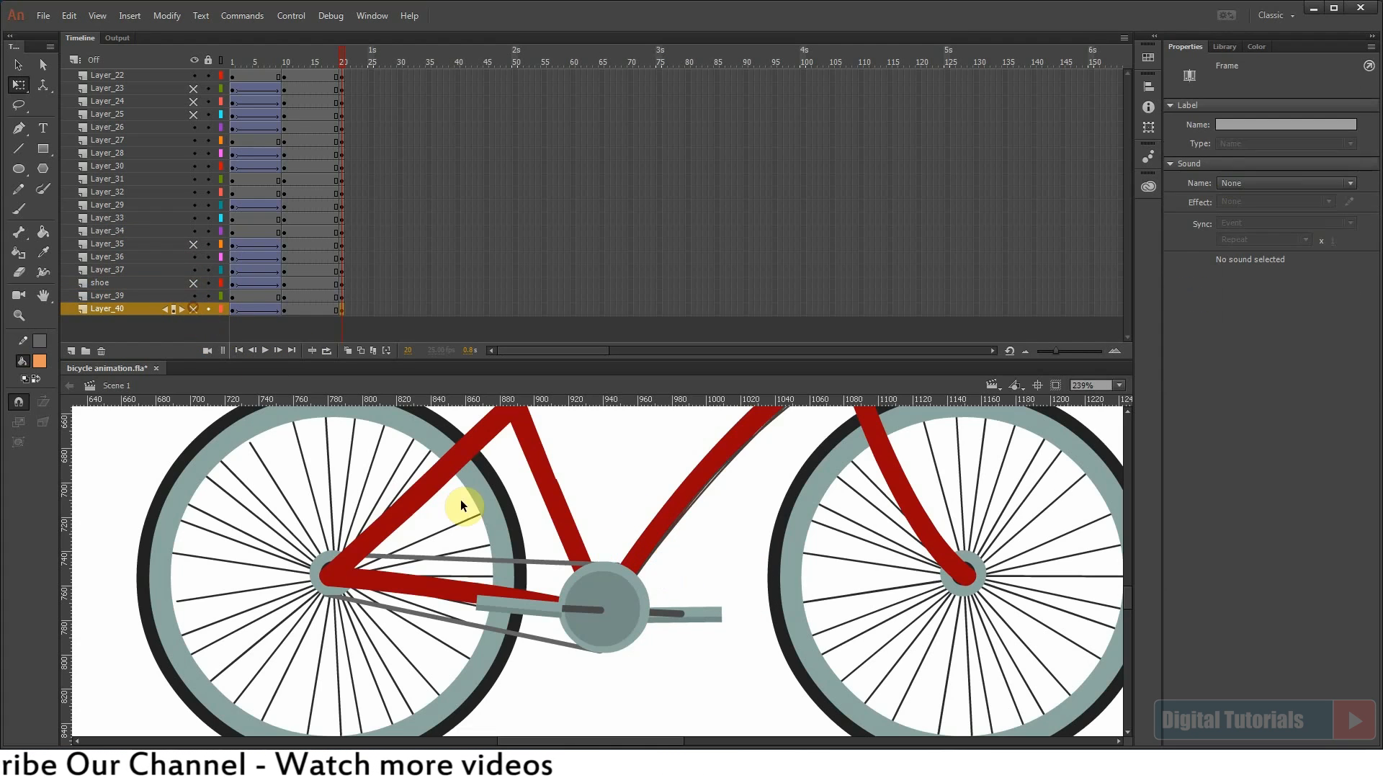
Step: At frame 20, rotate both cranks together to nearly vertical and place the left pedal level on the lower crank end
{"action": "scroll", "coordinate": [606, 568], "scroll_direction": "up", "scroll_amount": 1}
{"action": "left_click", "coordinate": [555, 537]}
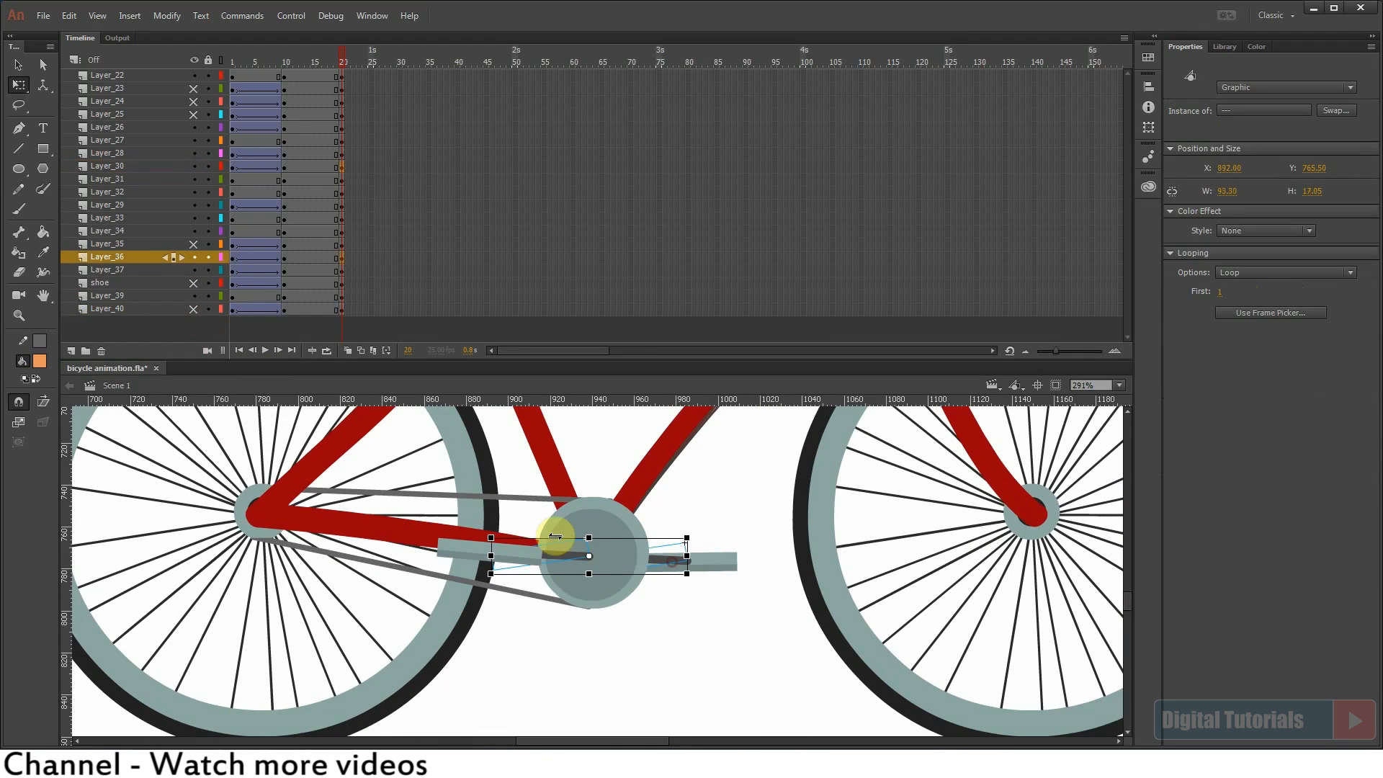
{"action": "left_click_drag", "start_coordinate": [703, 556], "coordinate": [628, 646]}
{"action": "left_click", "coordinate": [681, 633]}
{"action": "left_click_drag", "start_coordinate": [706, 567], "coordinate": [623, 654]}
{"action": "scroll", "coordinate": [723, 648], "scroll_direction": "up", "scroll_amount": 3}
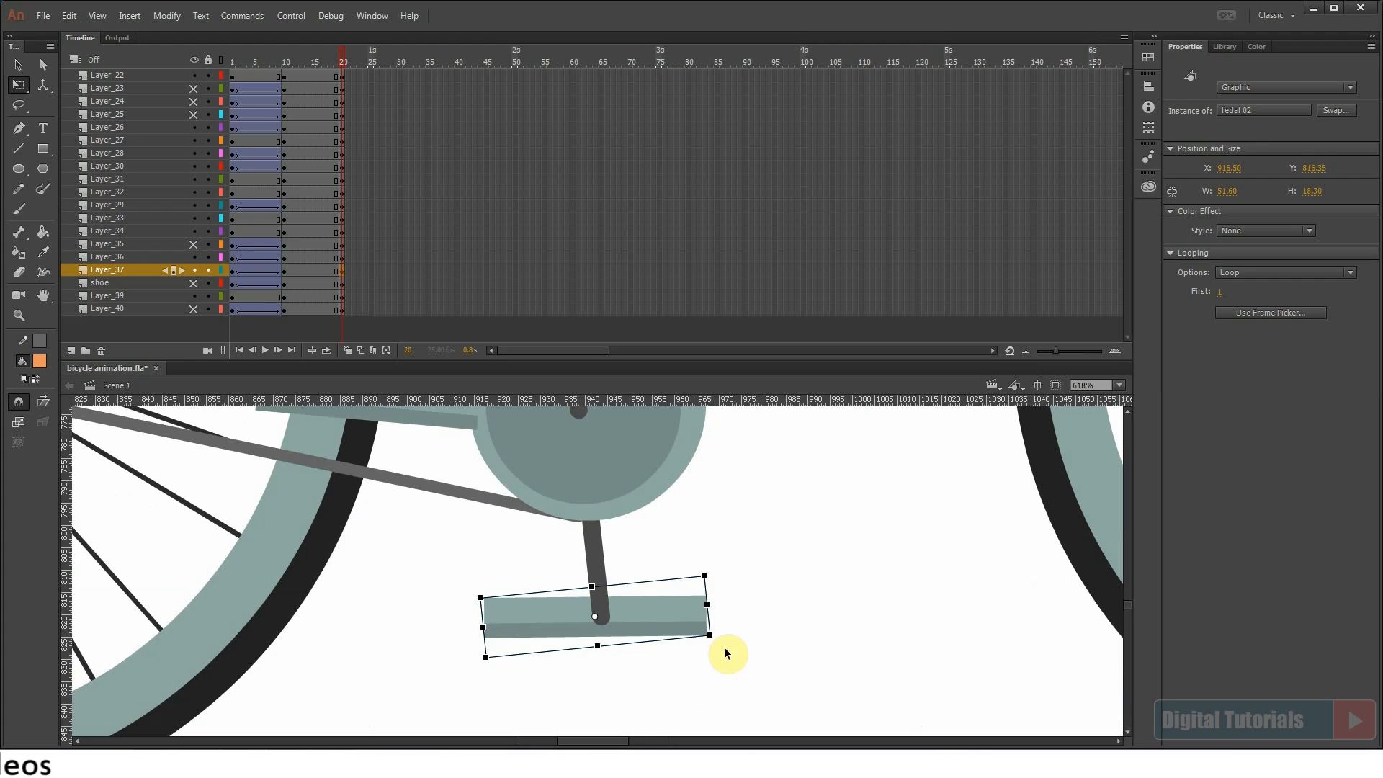
{"action": "left_click", "coordinate": [753, 602]}
{"action": "key", "text": "ctrl+minus"}
Step: Move the right pedal to the upper crank end and adjust it until it sits level there
{"action": "left_click_drag", "start_coordinate": [528, 482], "coordinate": [523, 627]}
{"action": "left_click_drag", "start_coordinate": [491, 635], "coordinate": [587, 543]}
{"action": "left_click_drag", "start_coordinate": [519, 485], "coordinate": [632, 609]}
{"action": "left_click_drag", "start_coordinate": [638, 562], "coordinate": [638, 553]}
{"action": "left_click_drag", "start_coordinate": [750, 572], "coordinate": [755, 560]}
{"action": "left_click", "coordinate": [875, 617]}
{"action": "key", "text": "ctrl+2"}
Step: Show all the hidden leg, shoe and ankle layers again
{"action": "left_click_drag", "start_coordinate": [488, 546], "coordinate": [692, 670]}
{"action": "mouse_move", "coordinate": [661, 713]}
{"action": "left_mouse_down"}
{"action": "mouse_move", "coordinate": [631, 684]}
{"action": "mouse_move", "coordinate": [651, 739]}
{"action": "left_mouse_up"}
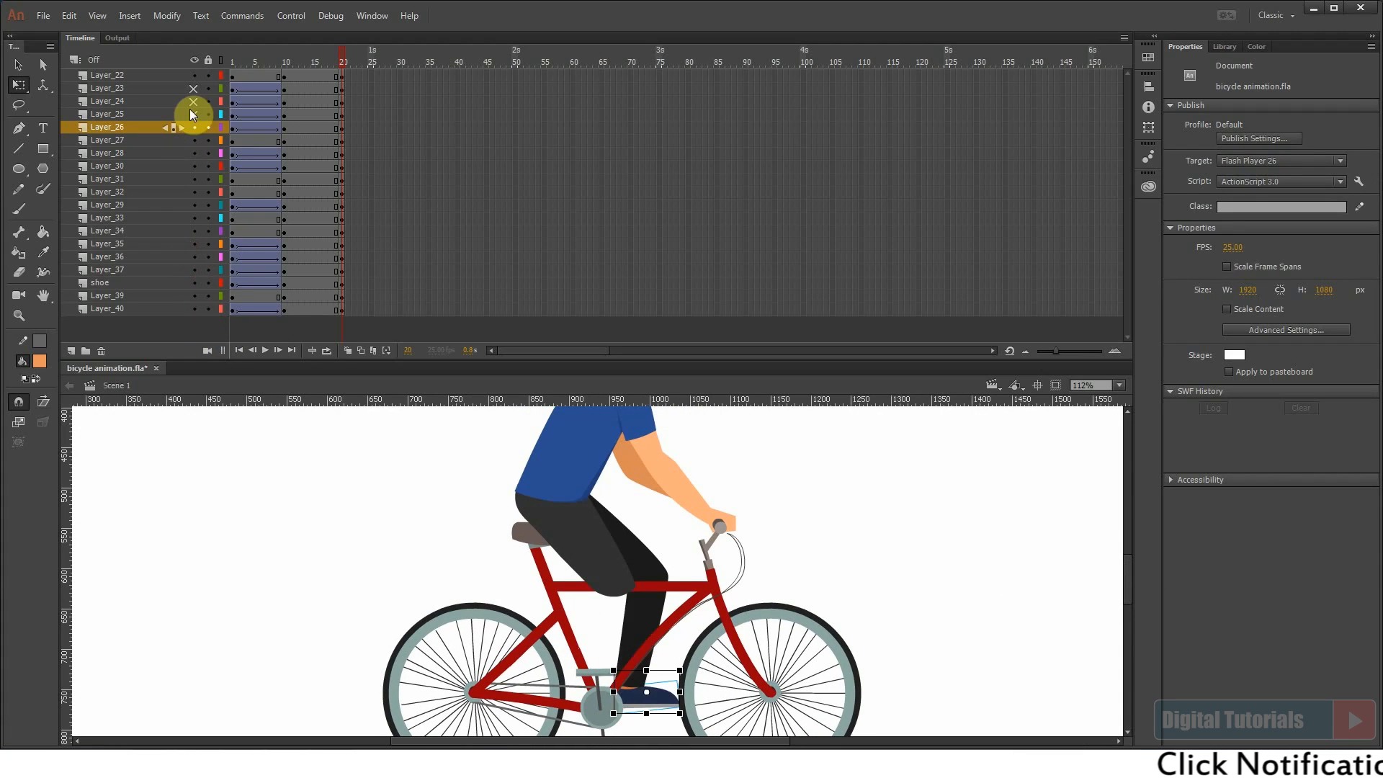
{"action": "left_click_drag", "start_coordinate": [194, 101], "coordinate": [194, 88]}
Step: Move the right shoe up onto the raised pedal and align its sole with the pedal's surface
{"action": "left_click_drag", "start_coordinate": [491, 580], "coordinate": [684, 739]}
{"action": "left_click", "coordinate": [594, 655], "text": "shift"}
{"action": "left_click", "coordinate": [447, 447]}
{"action": "left_click_drag", "start_coordinate": [596, 449], "coordinate": [613, 422]}
{"action": "left_click_drag", "start_coordinate": [577, 624], "coordinate": [659, 554]}
{"action": "scroll", "coordinate": [670, 559], "scroll_direction": "up", "scroll_amount": 5}
{"action": "left_click_drag", "start_coordinate": [772, 596], "coordinate": [790, 571]}
{"action": "left_click_drag", "start_coordinate": [653, 536], "coordinate": [654, 542]}
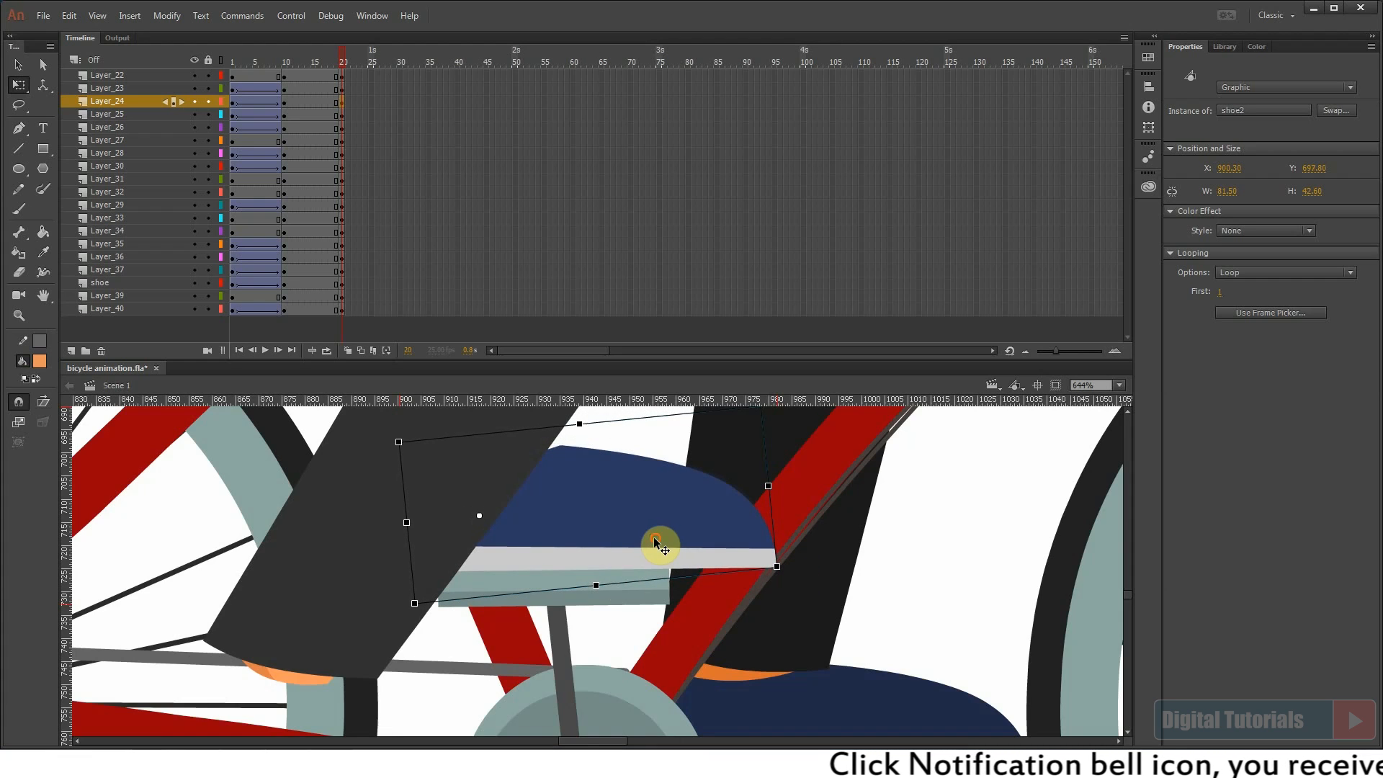
Step: Rotate the right thigh upward about the hip to raise the knee at frame 20
{"action": "scroll", "coordinate": [574, 549], "scroll_direction": "down", "scroll_amount": 5}
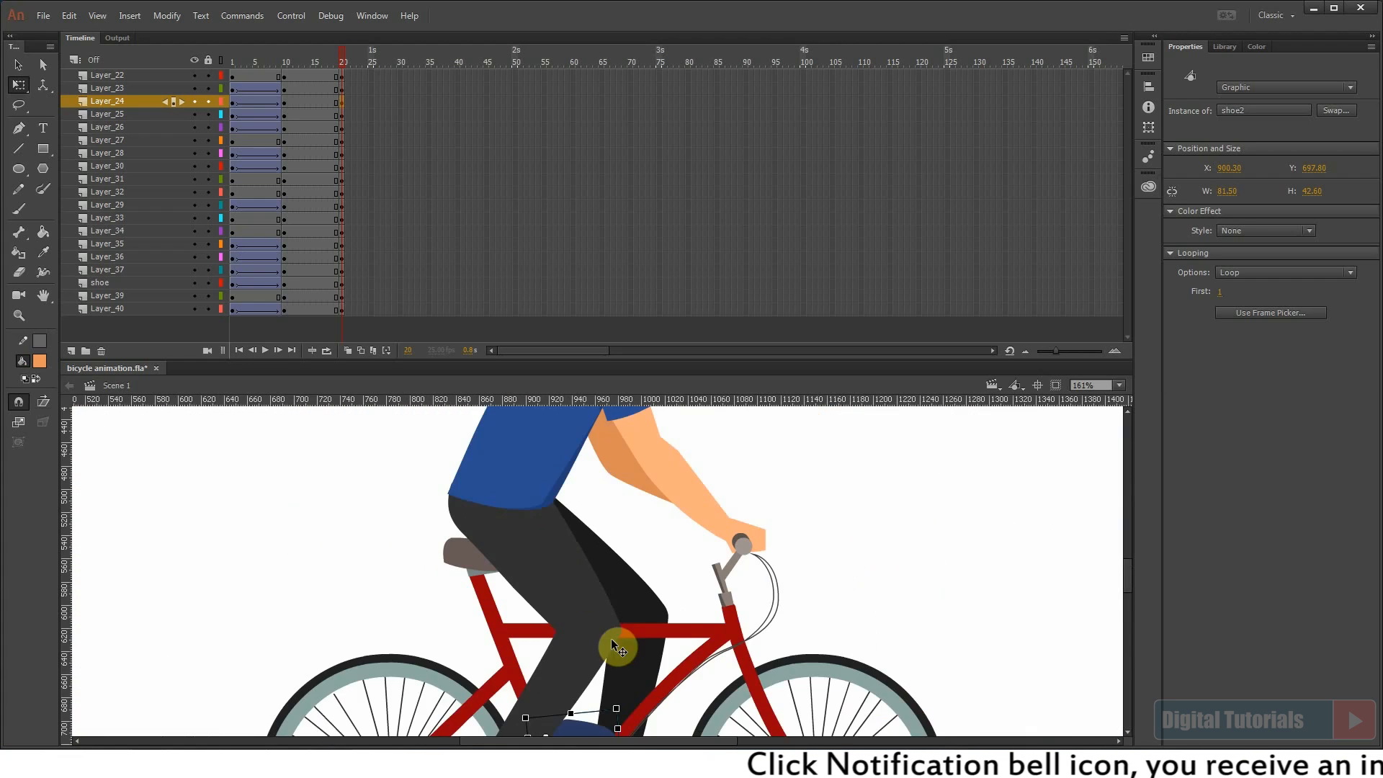
{"action": "left_click", "coordinate": [558, 514]}
{"action": "left_click_drag", "start_coordinate": [558, 516], "coordinate": [652, 580]}
{"action": "left_click_drag", "start_coordinate": [507, 522], "coordinate": [508, 517]}
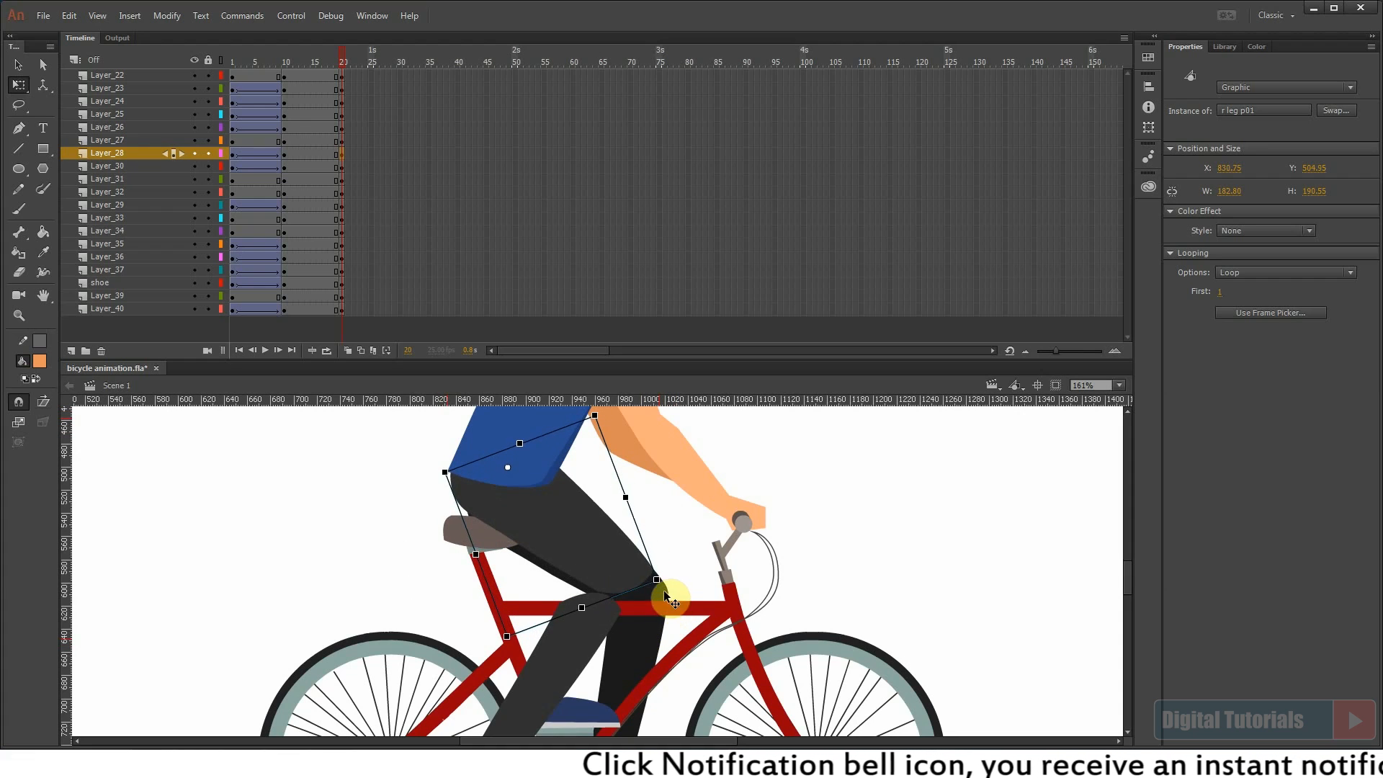
Step: Move the right lower leg up to the raised knee and rotate it so that it reaches the shoe
{"action": "left_click", "coordinate": [848, 539]}
{"action": "left_click_drag", "start_coordinate": [567, 657], "coordinate": [623, 530]}
{"action": "mouse_move", "coordinate": [610, 570]}
{"action": "left_mouse_down"}
{"action": "mouse_move", "coordinate": [654, 526]}
{"action": "mouse_move", "coordinate": [629, 545]}
{"action": "mouse_move", "coordinate": [624, 586]}
{"action": "left_mouse_up"}
{"action": "scroll", "coordinate": [625, 585], "scroll_direction": "up", "scroll_amount": 1}
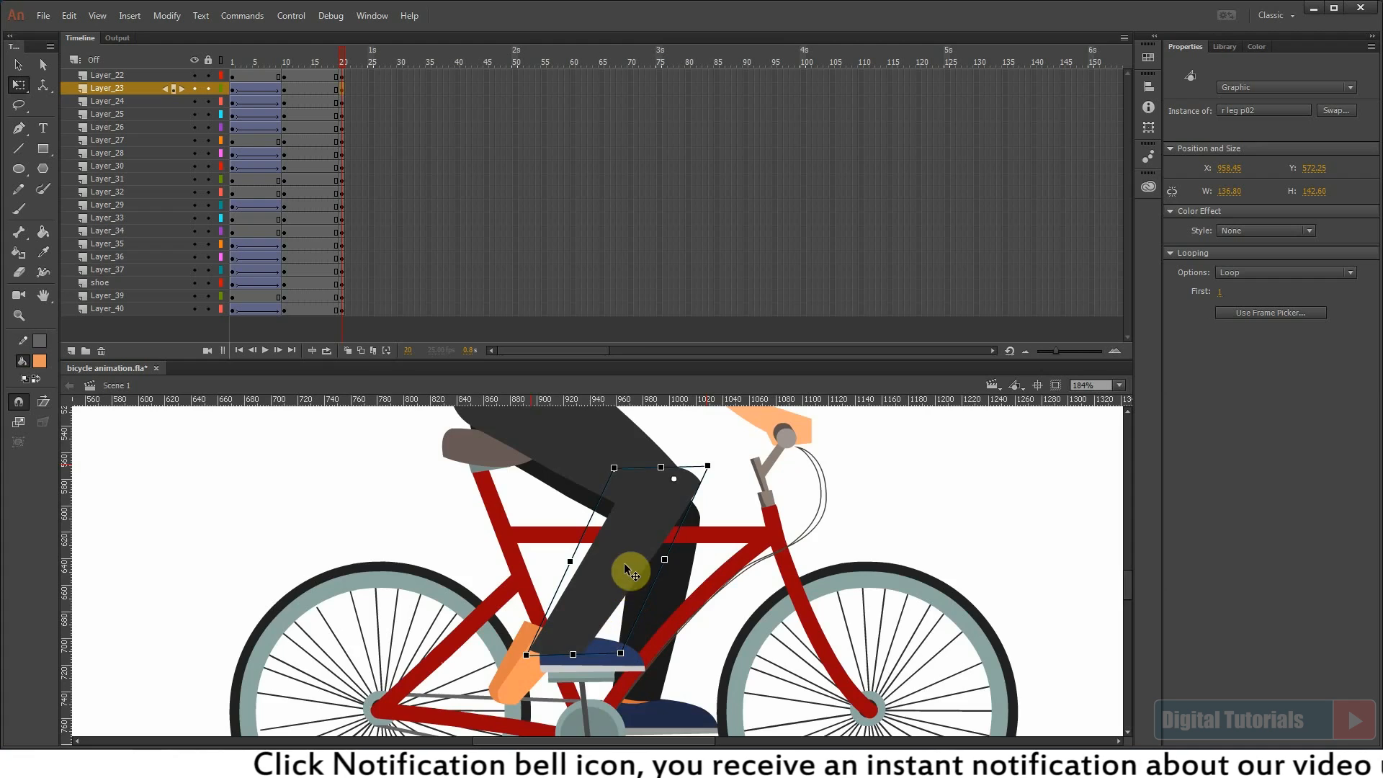
{"action": "scroll", "coordinate": [627, 574], "scroll_direction": "up", "scroll_amount": 2}
Step: Reposition the right thigh and reshape it inside its symbol to extend under the shirt at the hip, then return to frame 20
{"action": "left_click", "coordinate": [631, 602]}
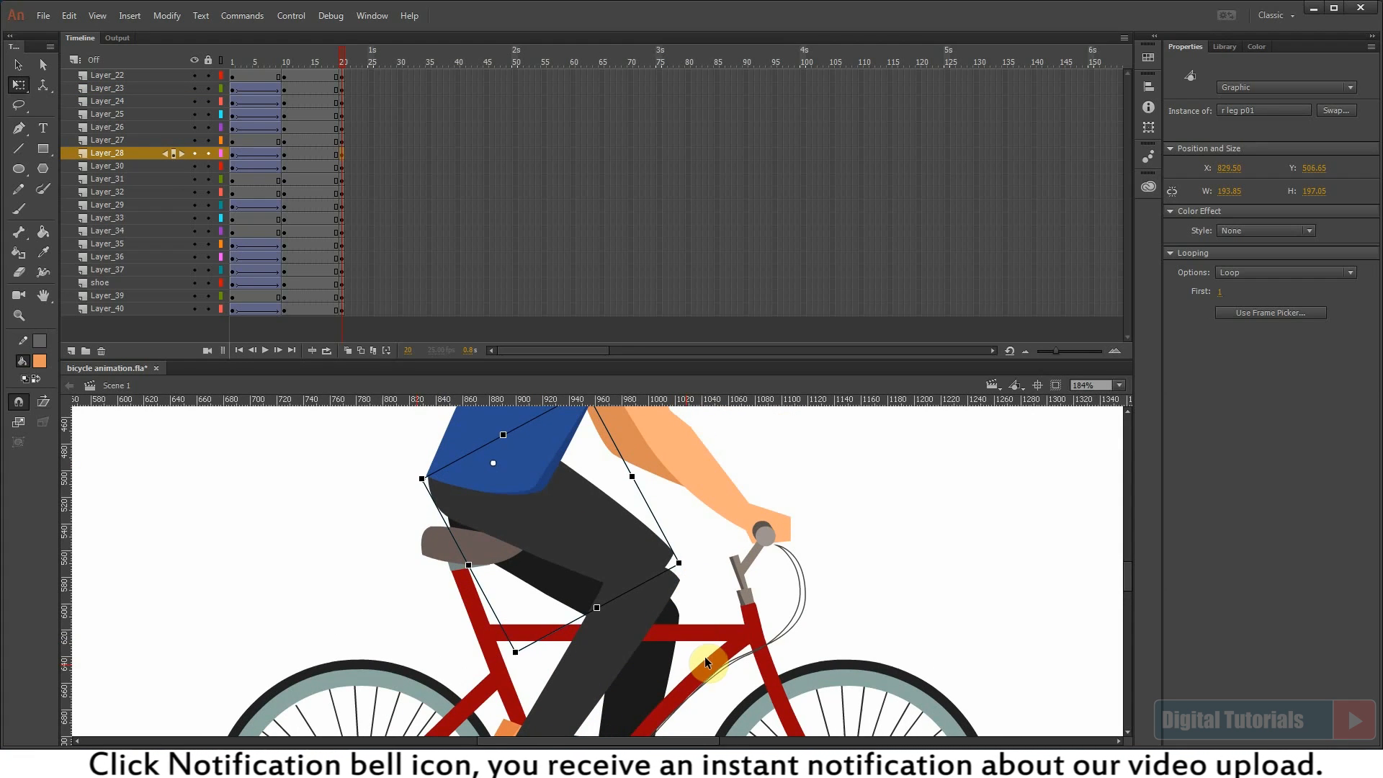
{"action": "left_click_drag", "start_coordinate": [483, 522], "coordinate": [477, 560]}
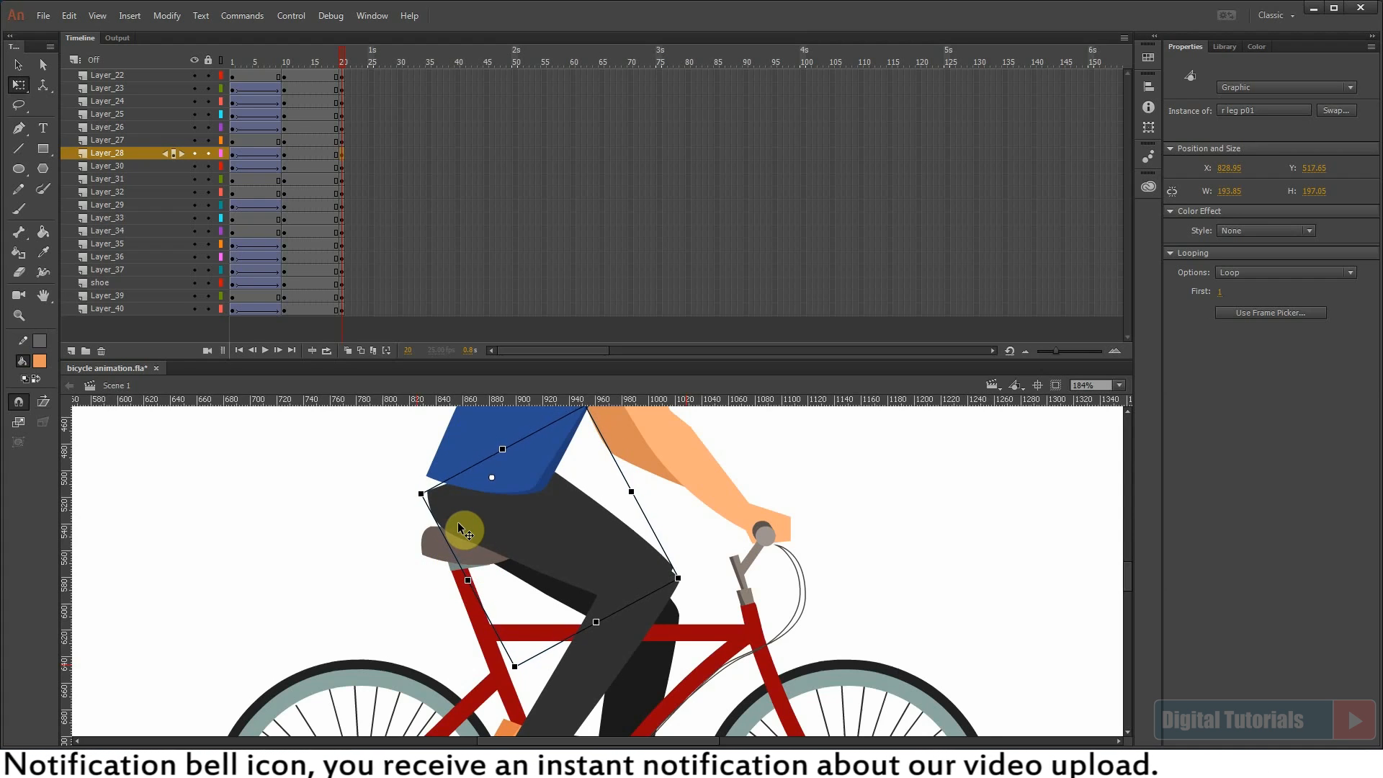
{"action": "double_click", "coordinate": [468, 520]}
{"action": "double_click", "coordinate": [460, 491]}
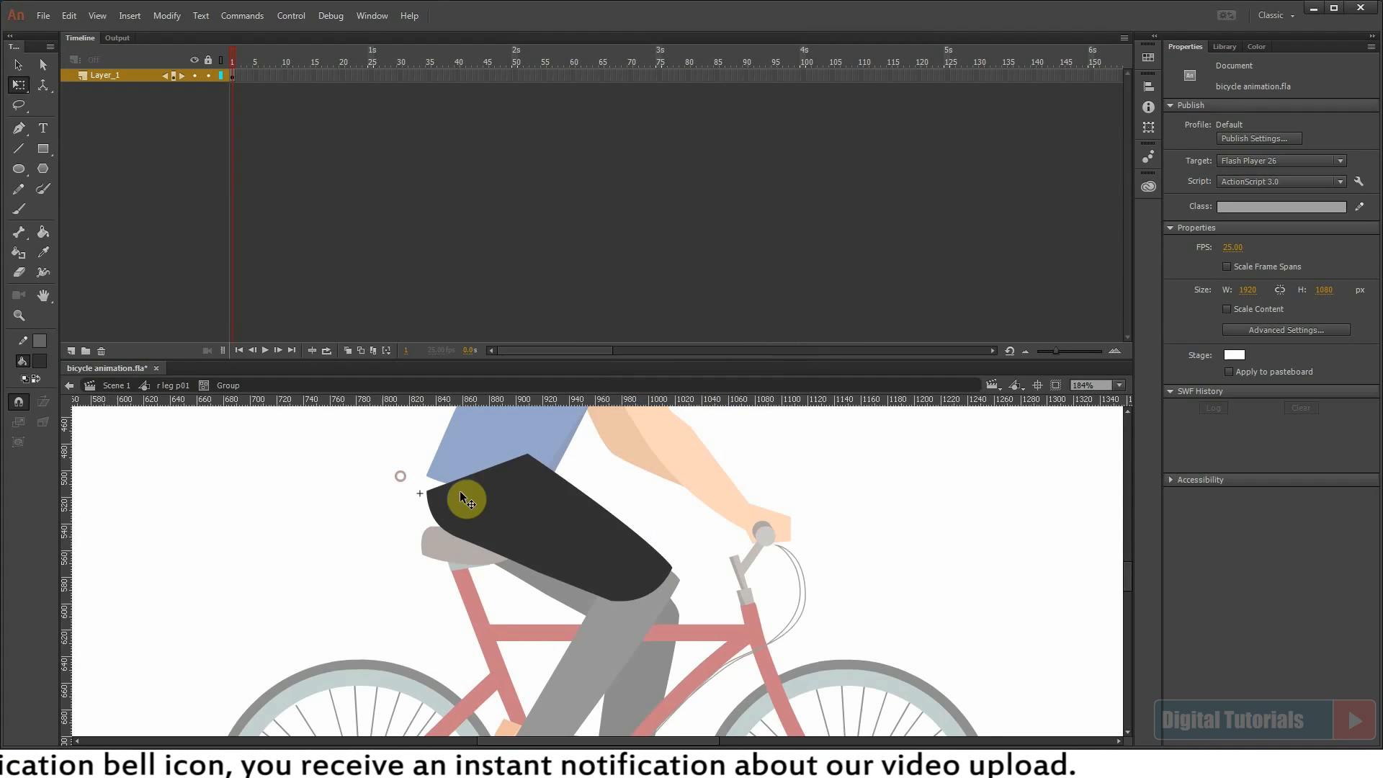
{"action": "double_click", "coordinate": [345, 507]}
{"action": "double_click", "coordinate": [355, 540]}
{"action": "left_click_drag", "start_coordinate": [252, 65], "coordinate": [343, 75]}
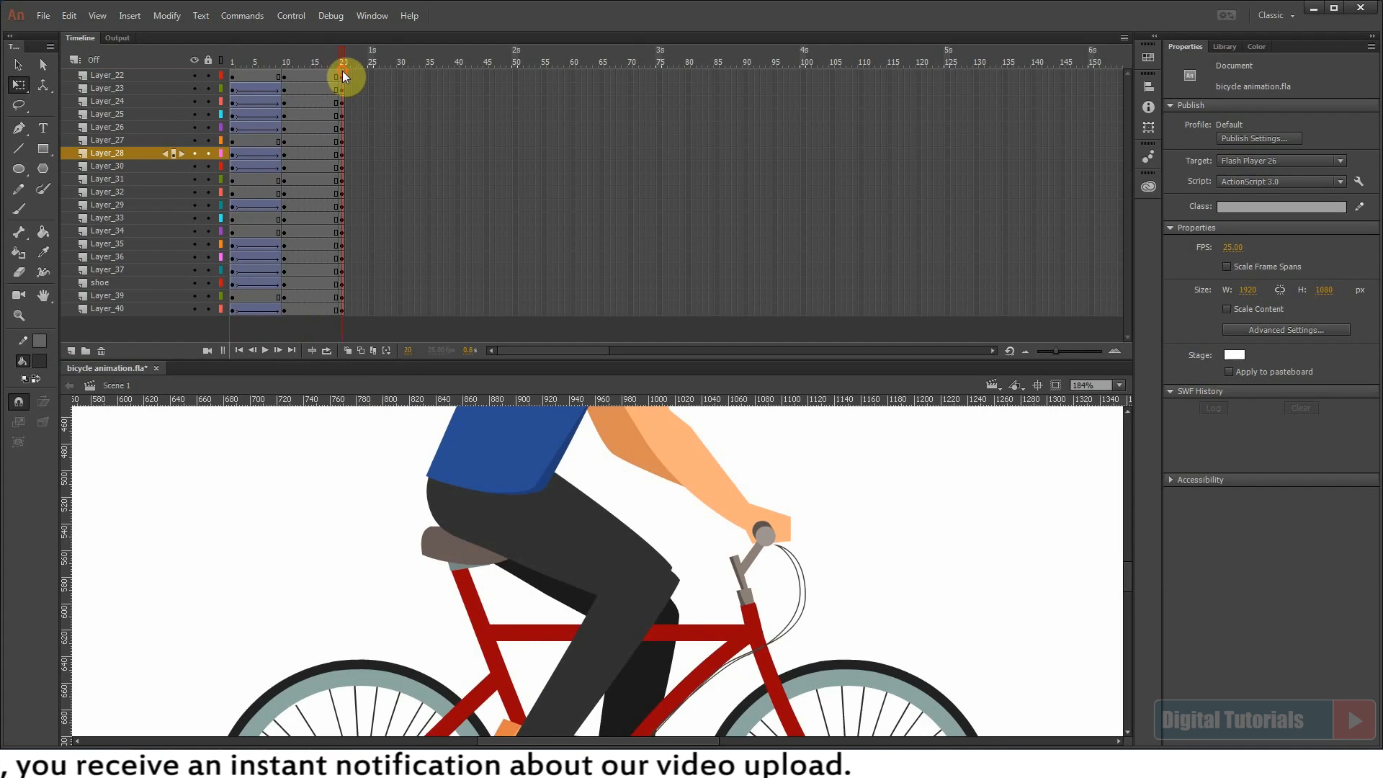
Step: Lower the right lower leg at frame 20 so that it reaches from the knee down to the shoe
{"action": "left_click", "coordinate": [613, 562]}
{"action": "scroll", "coordinate": [576, 551], "scroll_direction": "down", "scroll_amount": 2}
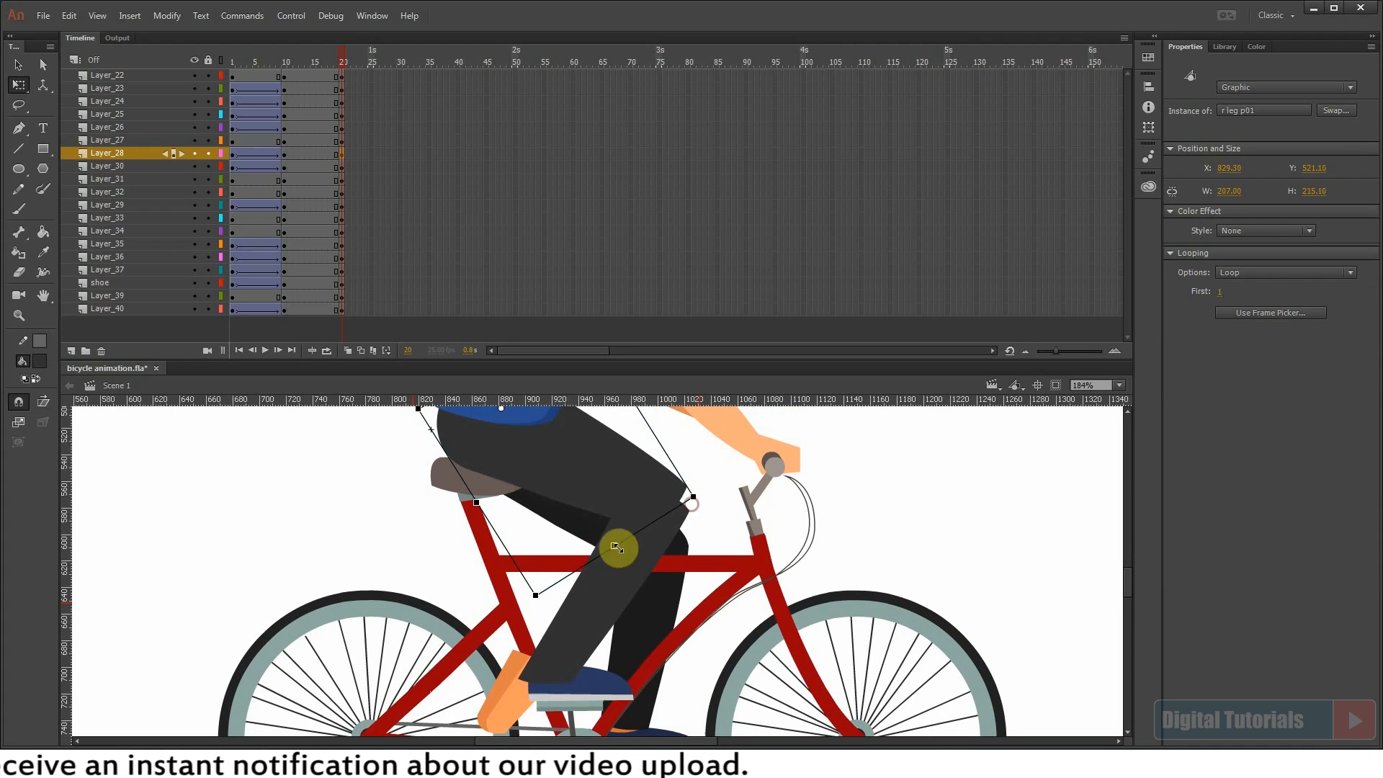
{"action": "scroll", "coordinate": [612, 598], "scroll_direction": "up", "scroll_amount": 1}
{"action": "left_click", "coordinate": [633, 603]}
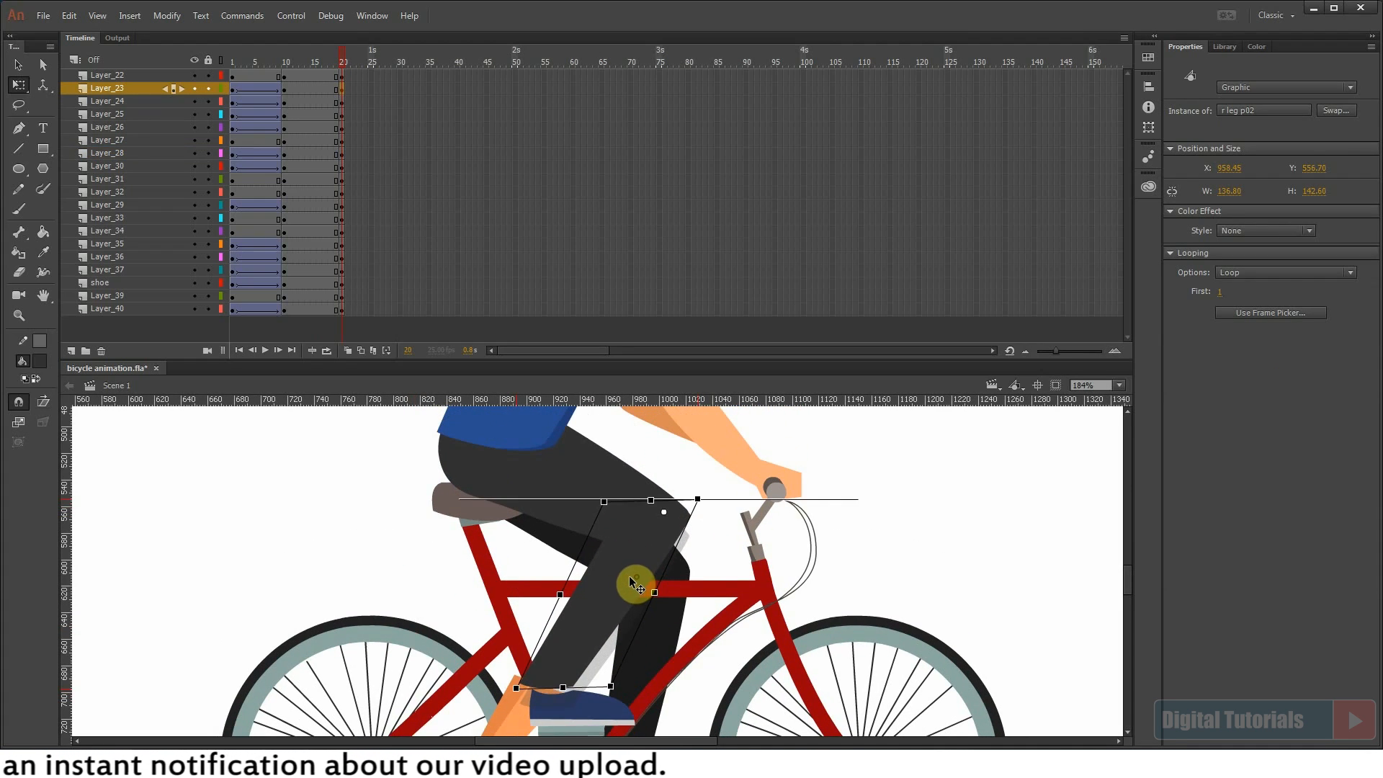
{"action": "left_click", "coordinate": [595, 623]}
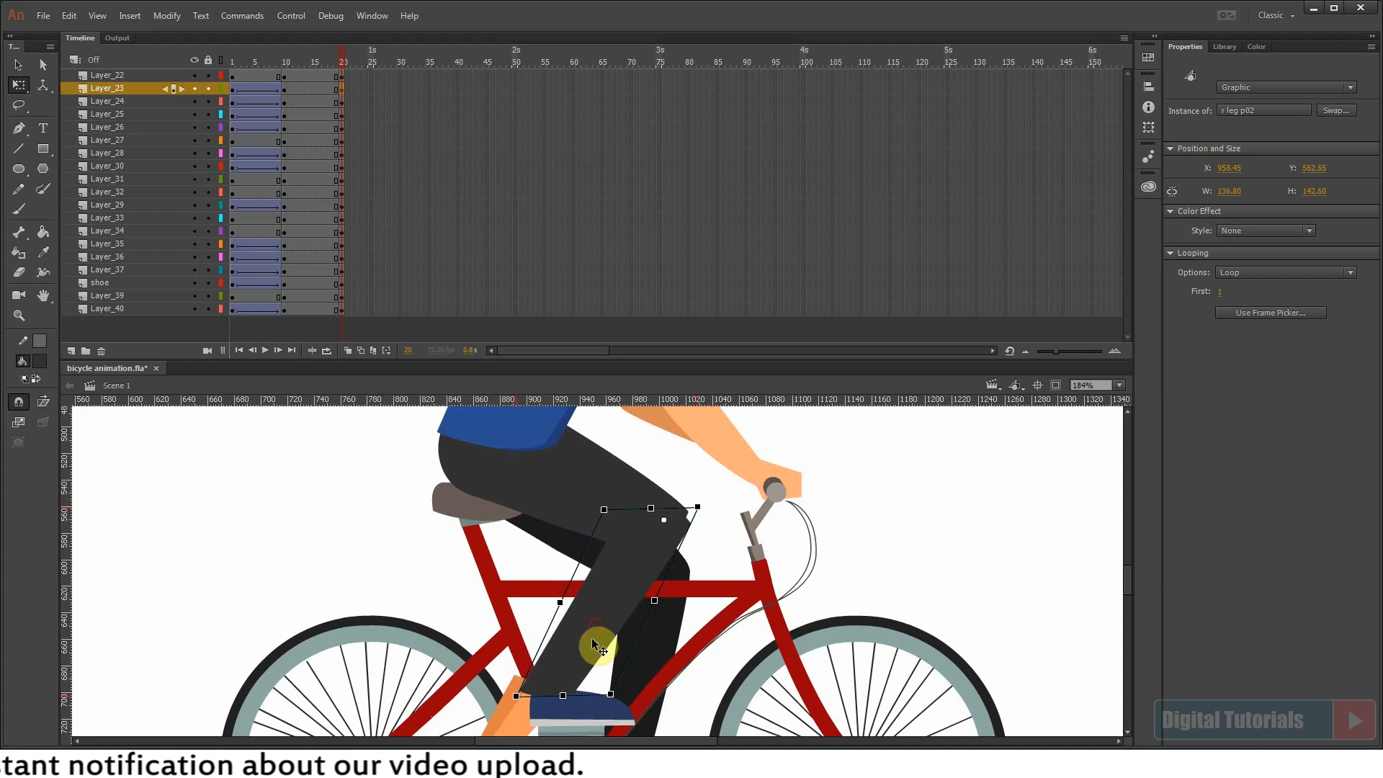
{"action": "left_click_drag", "start_coordinate": [562, 661], "coordinate": [571, 651]}
Step: Skew the bottom of the right lower leg slightly forward so the trouser cuff sits over the shoe
{"action": "left_click_drag", "start_coordinate": [498, 604], "coordinate": [636, 771]}
{"action": "left_click", "coordinate": [587, 558]}
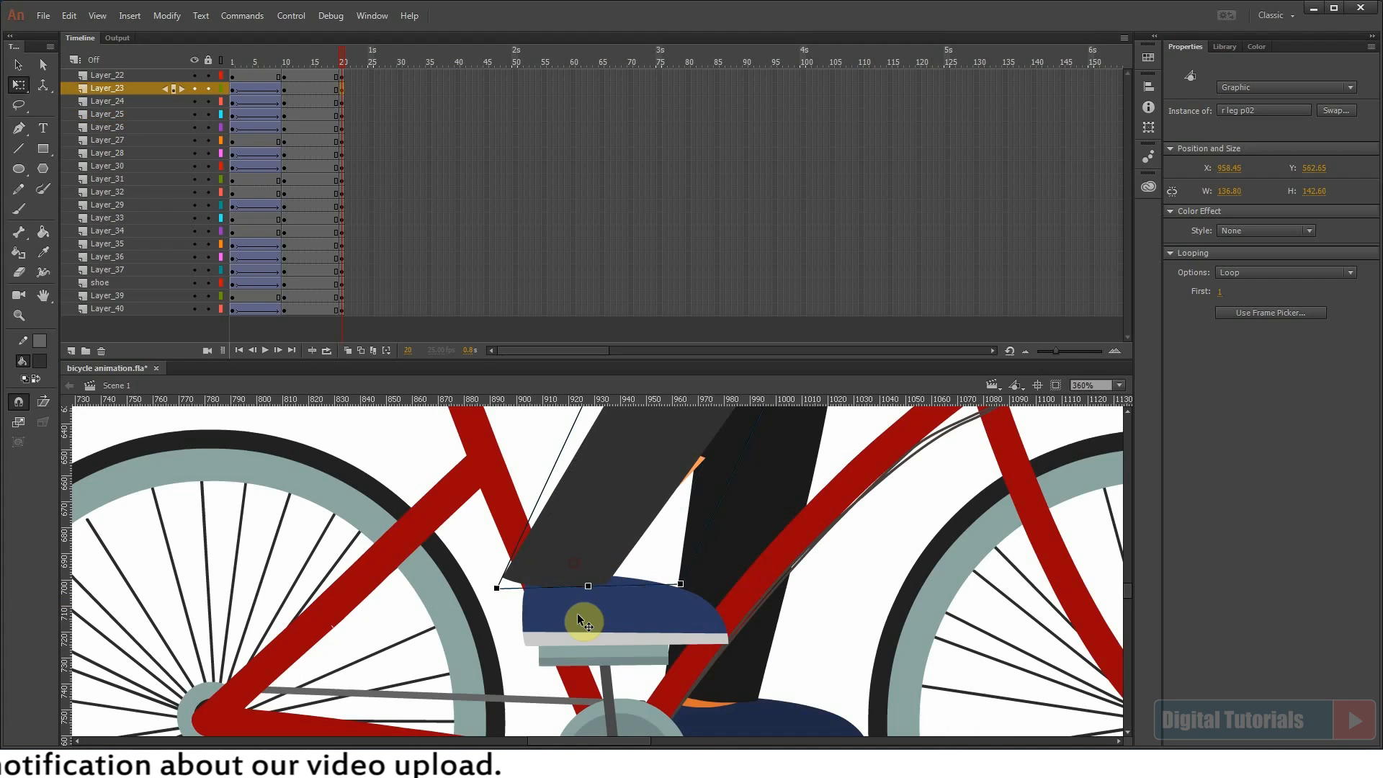
{"action": "left_click_drag", "start_coordinate": [604, 588], "coordinate": [621, 587]}
{"action": "scroll", "coordinate": [618, 601], "scroll_direction": "up", "scroll_amount": 2}
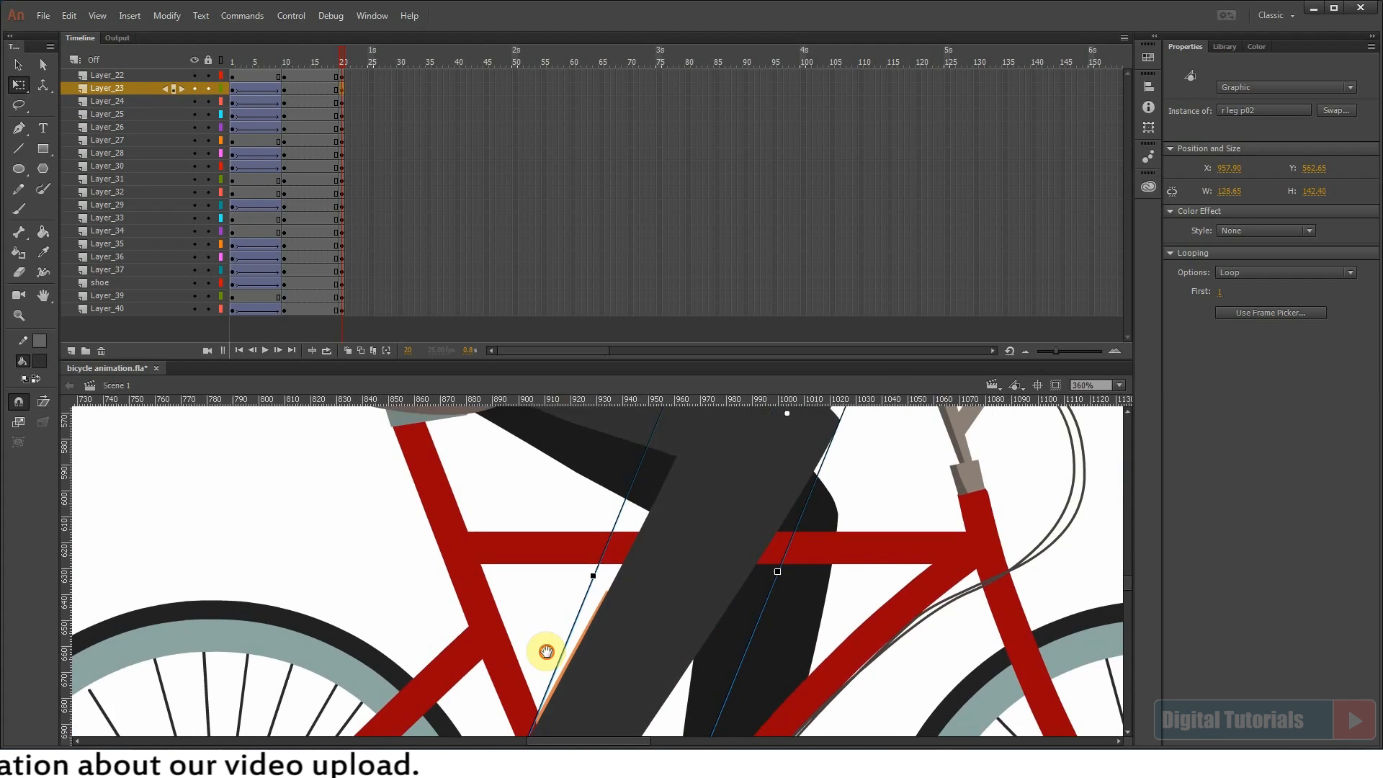
Step: Move the right ankle at frame 20 so that it sits hidden behind the trouser leg above the shoe
{"action": "left_click", "coordinate": [576, 629]}
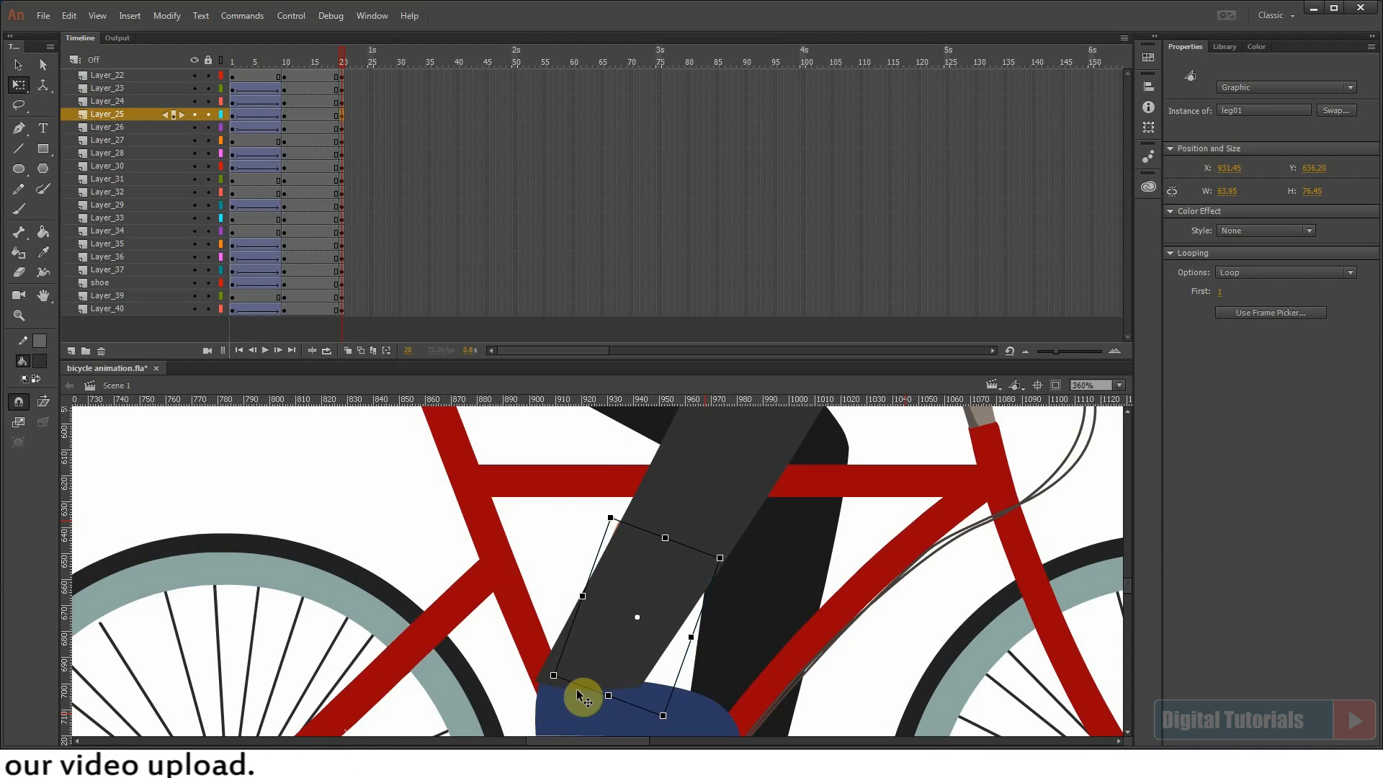
{"action": "key", "text": "ctrl+minus"}
{"action": "left_click", "coordinate": [654, 603]}
{"action": "left_click_drag", "start_coordinate": [645, 494], "coordinate": [662, 543]}
{"action": "left_click", "coordinate": [654, 604]}
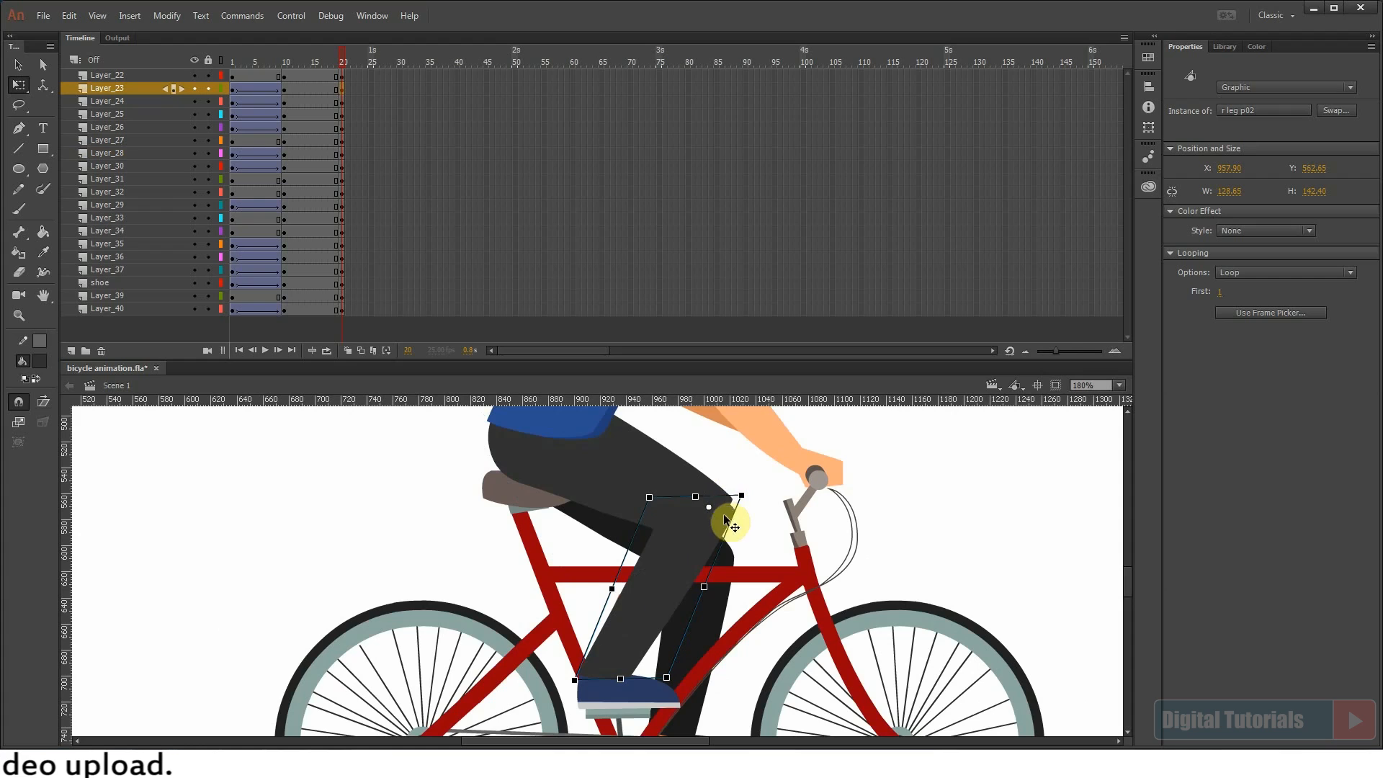
{"action": "left_click", "coordinate": [718, 491], "text": "shift"}
{"action": "left_click", "coordinate": [678, 584]}
{"action": "left_click_drag", "start_coordinate": [723, 497], "coordinate": [717, 501]}
{"action": "key", "text": "ctrl+z"}
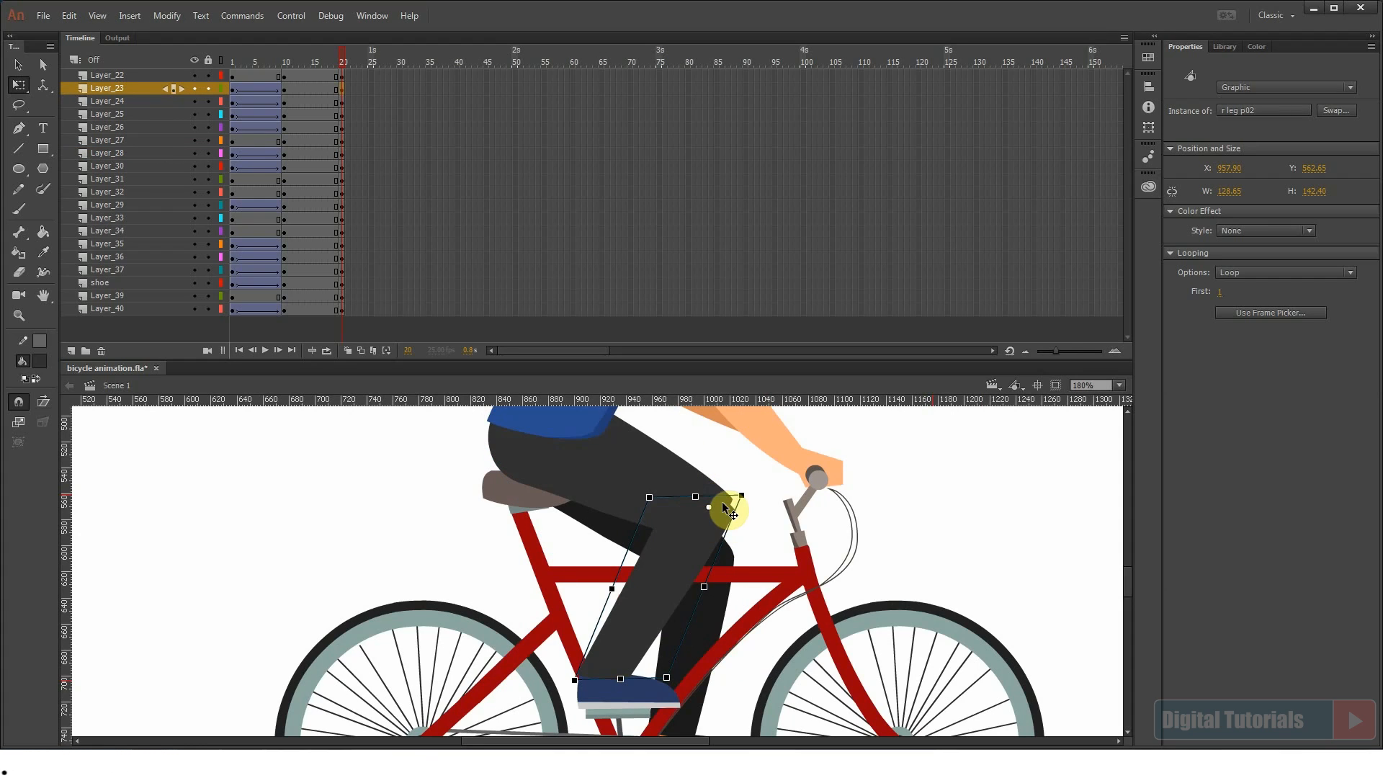
Step: Place the left shoe on the lowered pedal and move the left ankle down into the shoe at frame 20
{"action": "left_click_drag", "start_coordinate": [662, 565], "coordinate": [599, 630]}
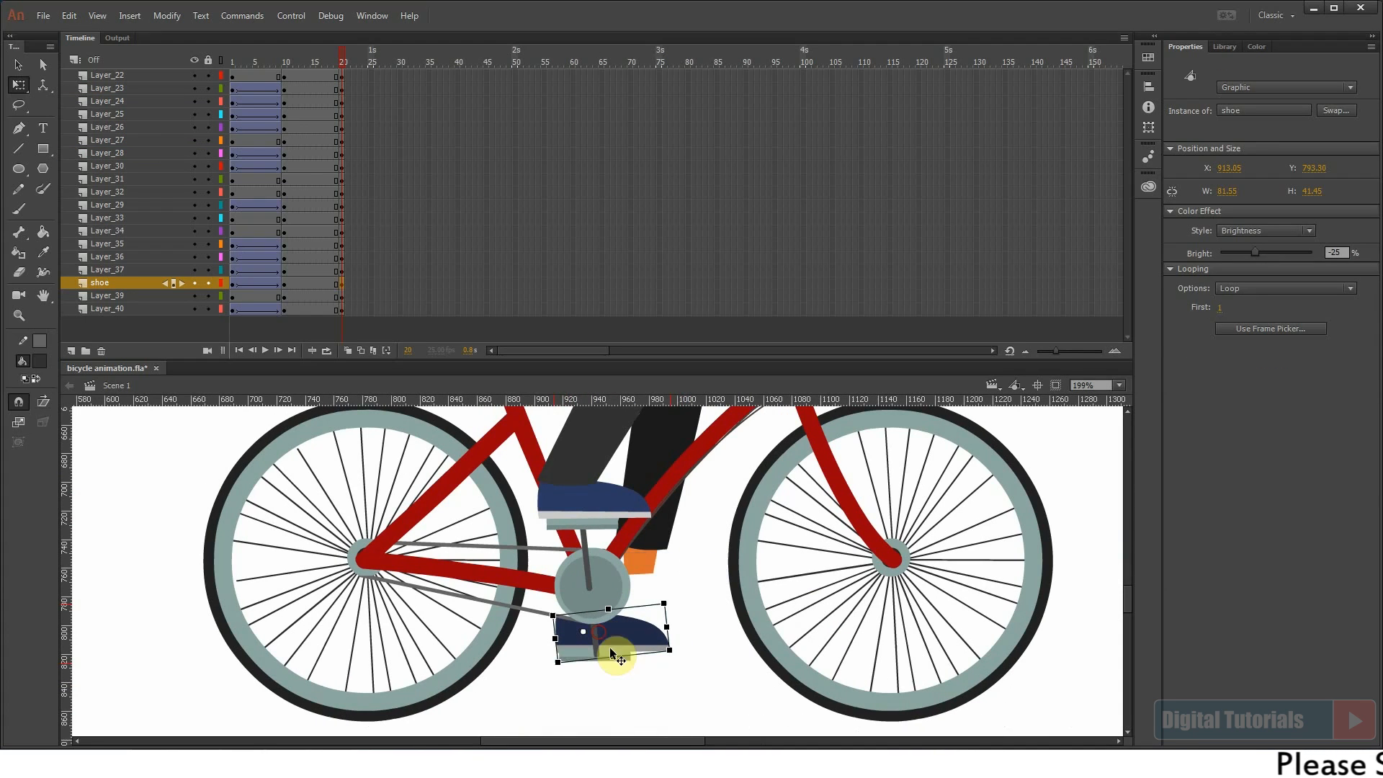
{"action": "left_click_drag", "start_coordinate": [643, 568], "coordinate": [579, 608]}
{"action": "left_click_drag", "start_coordinate": [512, 521], "coordinate": [669, 656]}
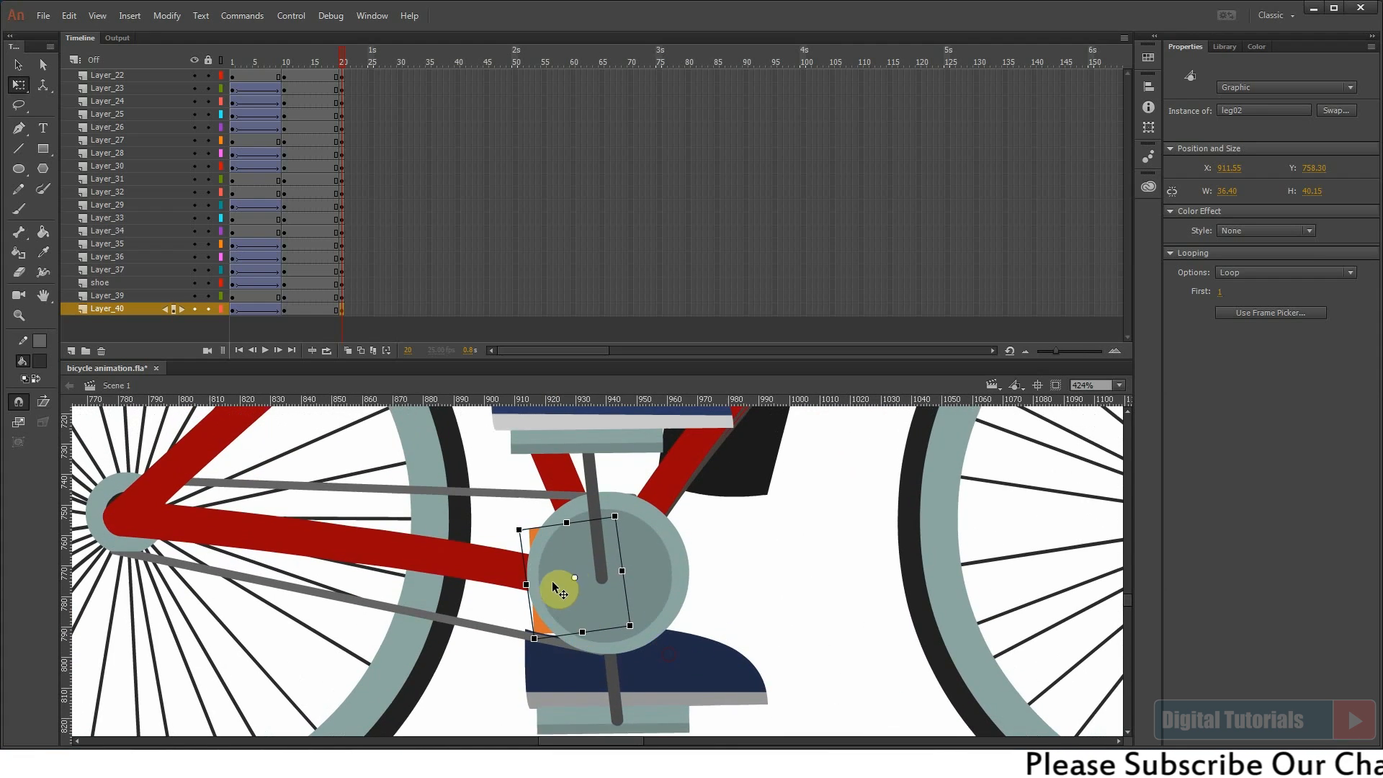
{"action": "key", "text": "Down"}
{"action": "key", "text": "Down"}
{"action": "key", "text": "Down"}
{"action": "key", "text": "Down"}
Step: Reposition the left lower leg at frame 20 so that its cuff lines up with the left ankle and shoe
{"action": "left_click_drag", "start_coordinate": [625, 530], "coordinate": [637, 538]}
{"action": "left_click", "coordinate": [617, 591]}
{"action": "left_click_drag", "start_coordinate": [618, 592], "coordinate": [607, 615]}
{"action": "key", "text": "ctrl+minus"}
{"action": "left_click_drag", "start_coordinate": [691, 500], "coordinate": [684, 775]}
{"action": "left_click_drag", "start_coordinate": [568, 572], "coordinate": [633, 577]}
Step: Rotate the left thigh downward about the hip toward the lowered left leg at frame 20
{"action": "left_click", "coordinate": [633, 576]}
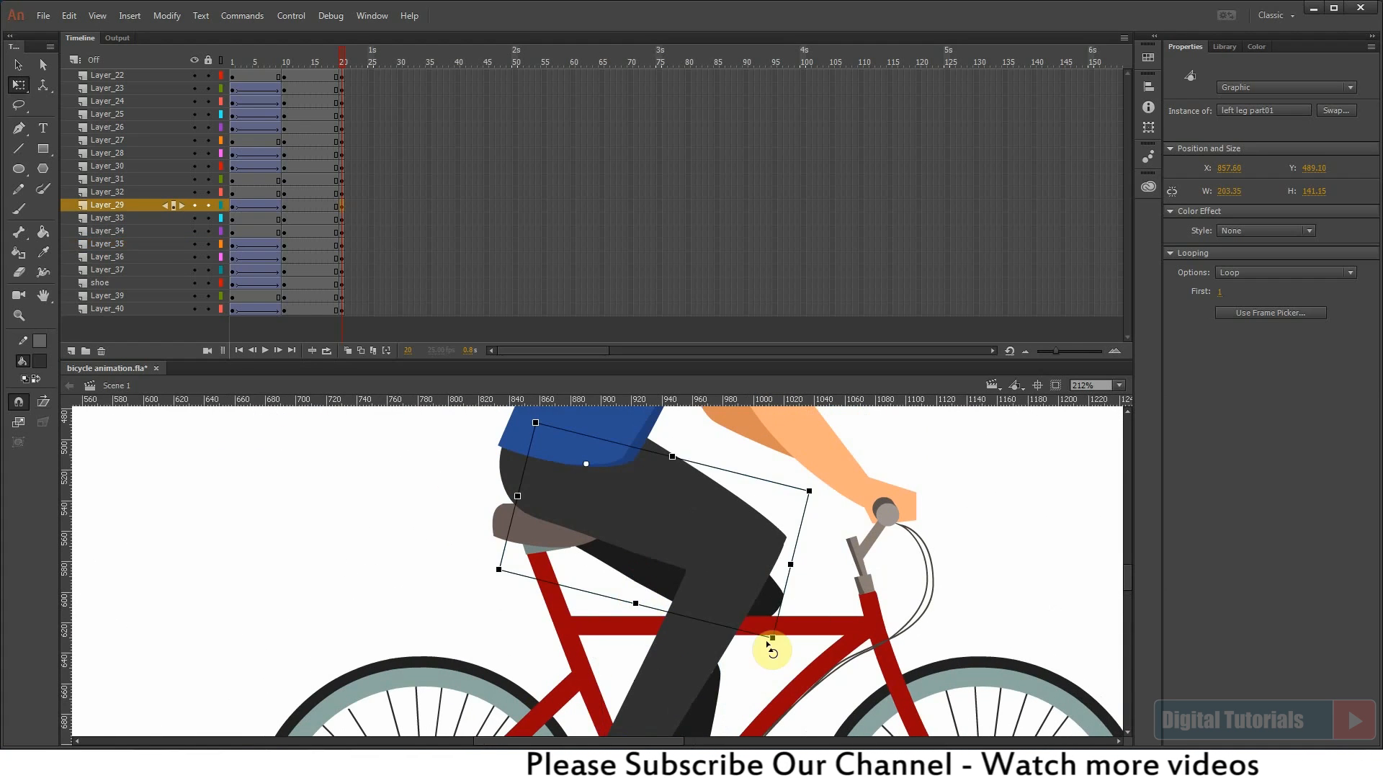
{"action": "left_click_drag", "start_coordinate": [642, 573], "coordinate": [640, 486]}
{"action": "left_click_drag", "start_coordinate": [605, 453], "coordinate": [724, 680]}
{"action": "left_click_drag", "start_coordinate": [728, 589], "coordinate": [731, 723]}
{"action": "left_click_drag", "start_coordinate": [541, 592], "coordinate": [542, 602]}
{"action": "left_click_drag", "start_coordinate": [735, 650], "coordinate": [746, 524]}
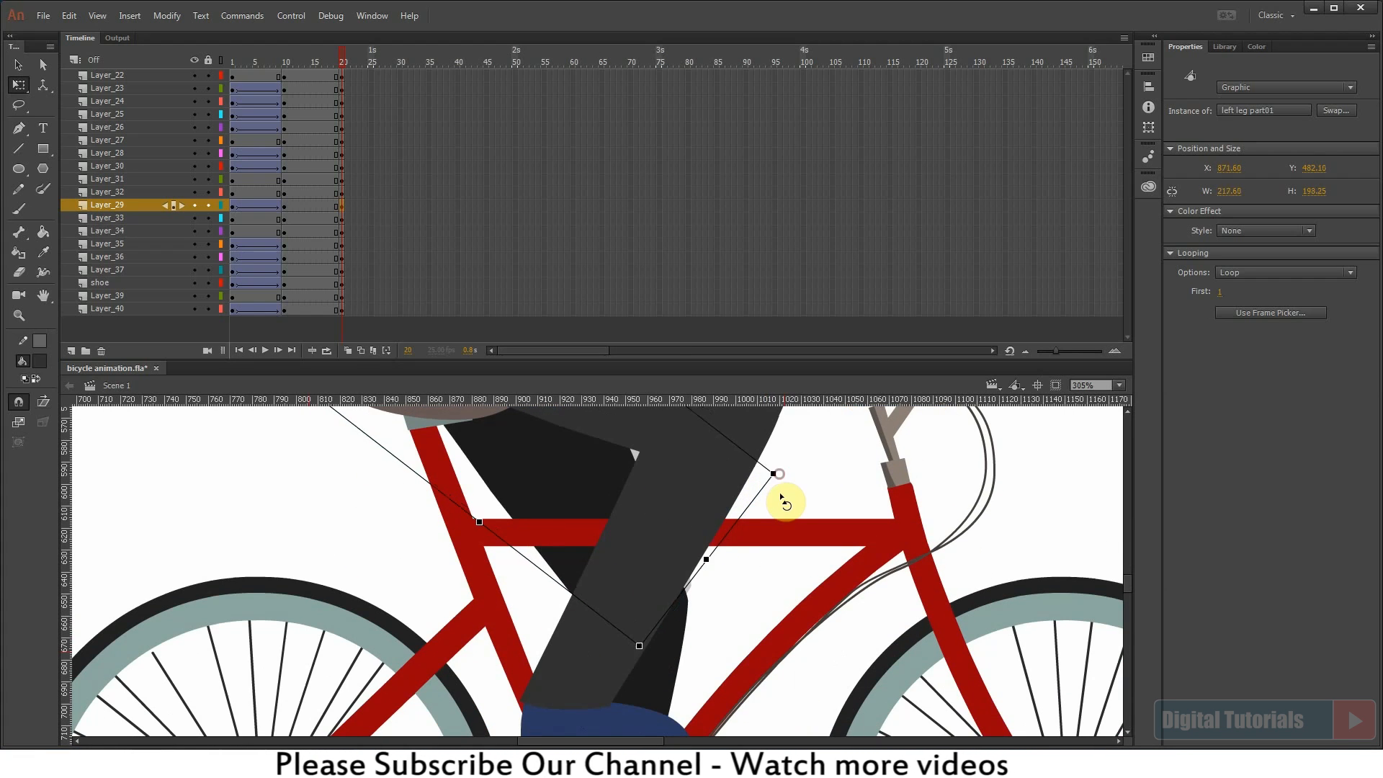
Step: Fine-tune the left thigh and lower leg so that they join cleanly at the knee at frame 20
{"action": "left_click_drag", "start_coordinate": [753, 646], "coordinate": [796, 546]}
{"action": "left_click", "coordinate": [720, 571]}
{"action": "left_click_drag", "start_coordinate": [704, 610], "coordinate": [714, 698]}
{"action": "left_click", "coordinate": [813, 560]}
{"action": "left_click", "coordinate": [751, 600]}
{"action": "left_click", "coordinate": [805, 577]}
{"action": "key", "text": "ctrl+minus"}
{"action": "key", "text": "ctrl+minus"}
Step: Stretch the right thigh slightly toward the back of the hip in the frame 10 pose, then return to frame 20
{"action": "mouse_move", "coordinate": [342, 64]}
{"action": "left_mouse_down"}
{"action": "mouse_move", "coordinate": [358, 64]}
{"action": "mouse_move", "coordinate": [332, 62]}
{"action": "left_mouse_up"}
{"action": "left_click_drag", "start_coordinate": [348, 57], "coordinate": [287, 96]}
{"action": "scroll", "coordinate": [569, 518], "scroll_direction": "up", "scroll_amount": 2}
{"action": "left_click", "coordinate": [568, 518]}
{"action": "scroll", "coordinate": [568, 519], "scroll_direction": "up", "scroll_amount": 3}
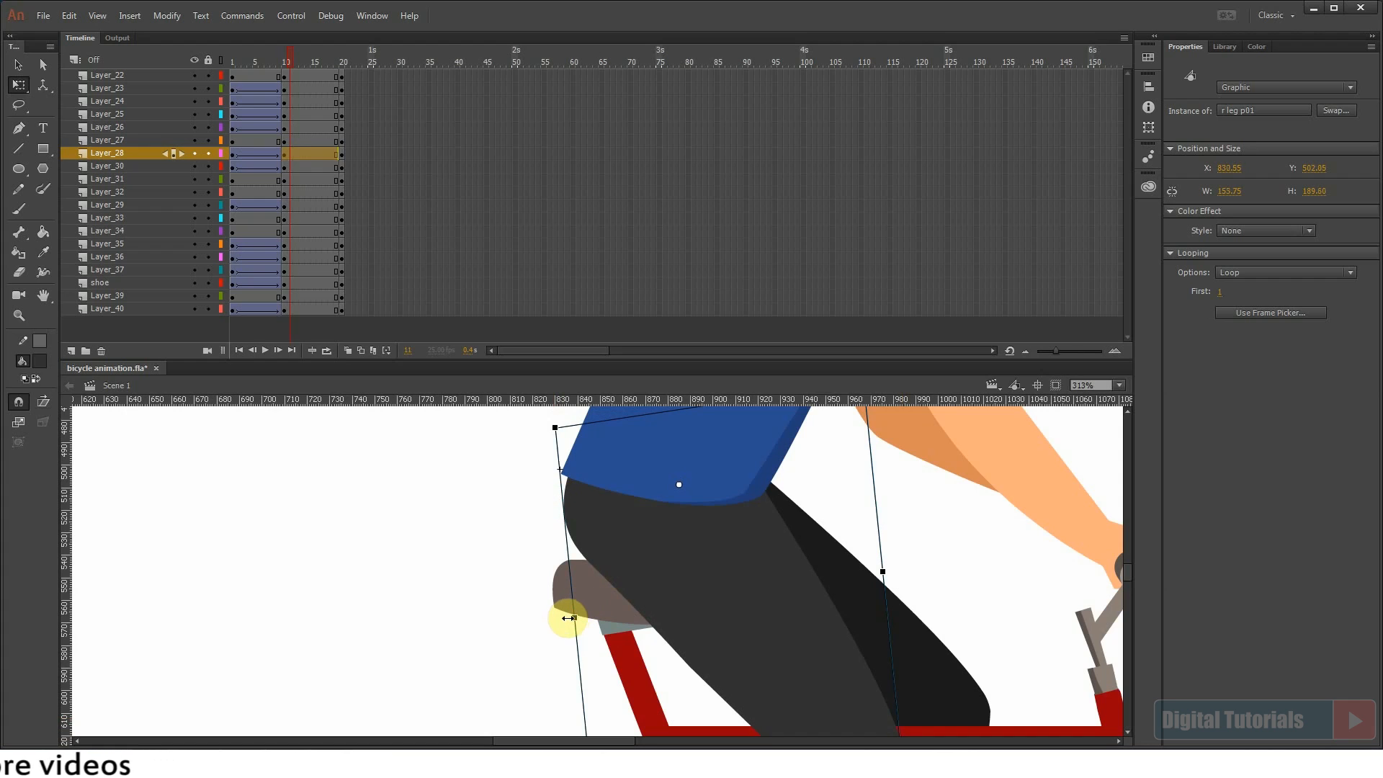
{"action": "left_click_drag", "start_coordinate": [570, 618], "coordinate": [564, 619]}
{"action": "left_click", "coordinate": [352, 582]}
{"action": "left_click_drag", "start_coordinate": [434, 626], "coordinate": [364, 546]}
{"action": "key", "text": "ctrl+2"}
{"action": "scroll", "coordinate": [576, 623], "scroll_direction": "up", "scroll_amount": 2}
{"action": "left_click_drag", "start_coordinate": [602, 633], "coordinate": [609, 636]}
{"action": "left_click_drag", "start_coordinate": [295, 71], "coordinate": [342, 68]}
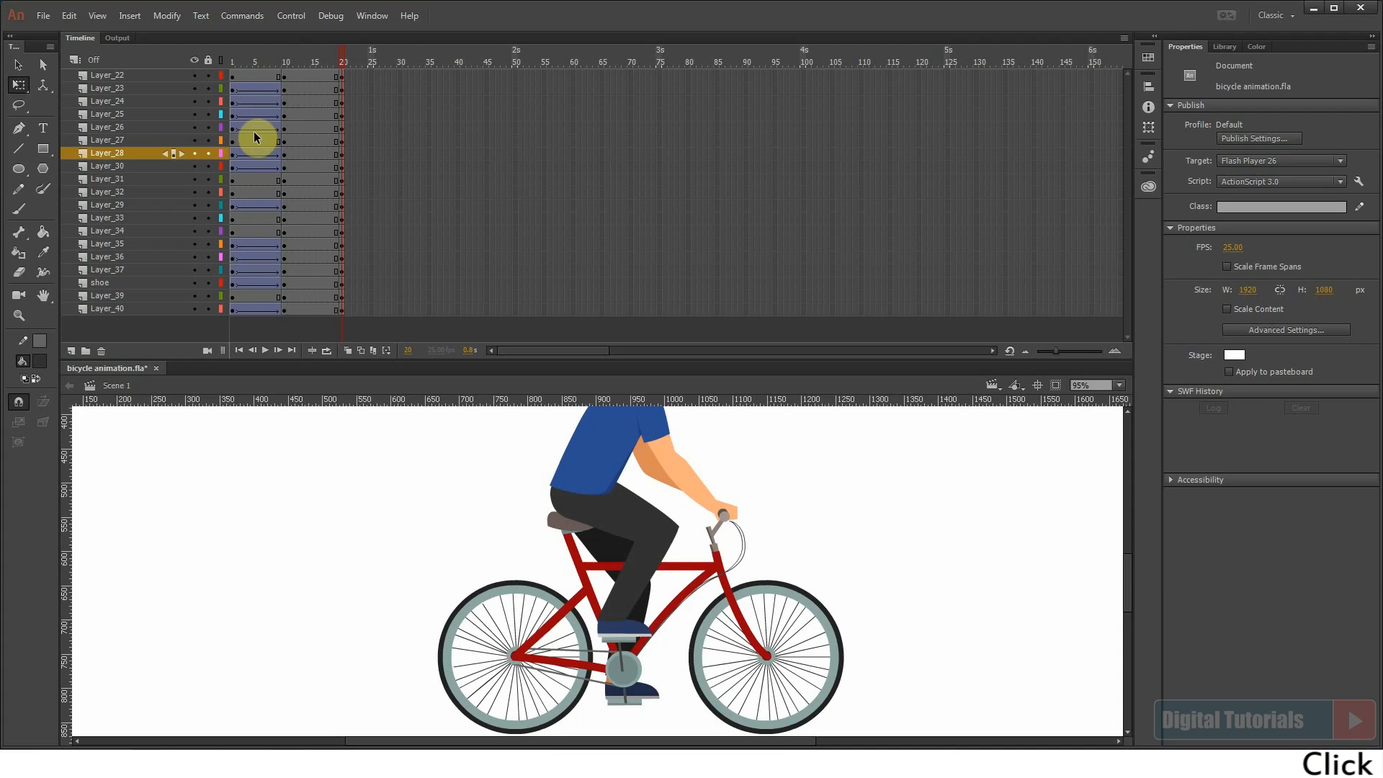
Step: Create classic tweens between frames 10 and 20 on Layer_23 to Layer_26, Layer_28, Layer_30 and Layer_29
{"action": "left_click_drag", "start_coordinate": [298, 91], "coordinate": [321, 167]}
{"action": "right_click", "coordinate": [317, 119]}
{"action": "left_click", "coordinate": [358, 153]}
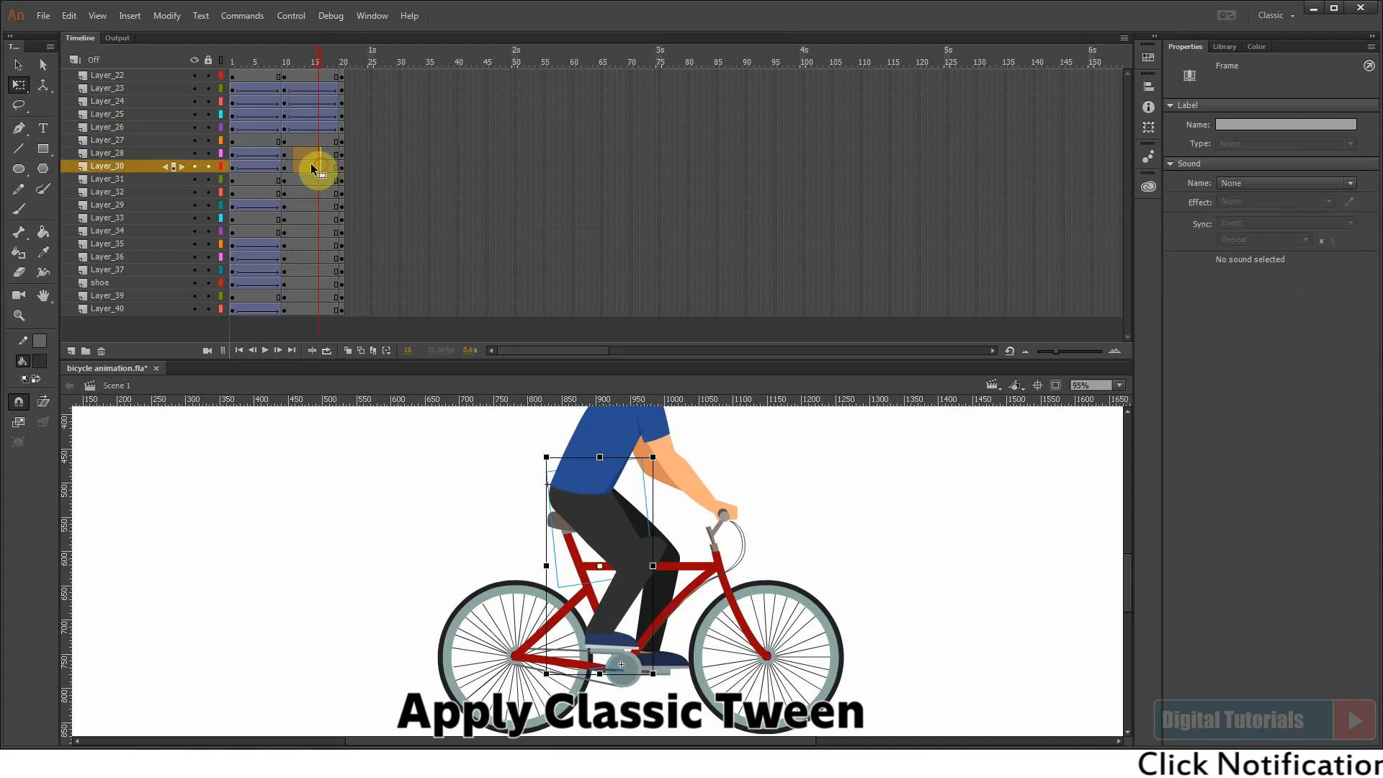
{"action": "right_click", "coordinate": [321, 167]}
{"action": "left_click", "coordinate": [360, 207]}
{"action": "right_click", "coordinate": [304, 213]}
{"action": "left_click", "coordinate": [358, 251]}
Step: Create classic tweens between frames 10 and 20 on Layer_35, Layer_36, Layer_37, shoe and Layer_40
{"action": "left_click_drag", "start_coordinate": [296, 243], "coordinate": [303, 308]}
{"action": "right_click", "coordinate": [317, 284]}
{"action": "left_click", "coordinate": [306, 320]}
{"action": "right_click", "coordinate": [300, 304]}
{"action": "left_click", "coordinate": [358, 339]}
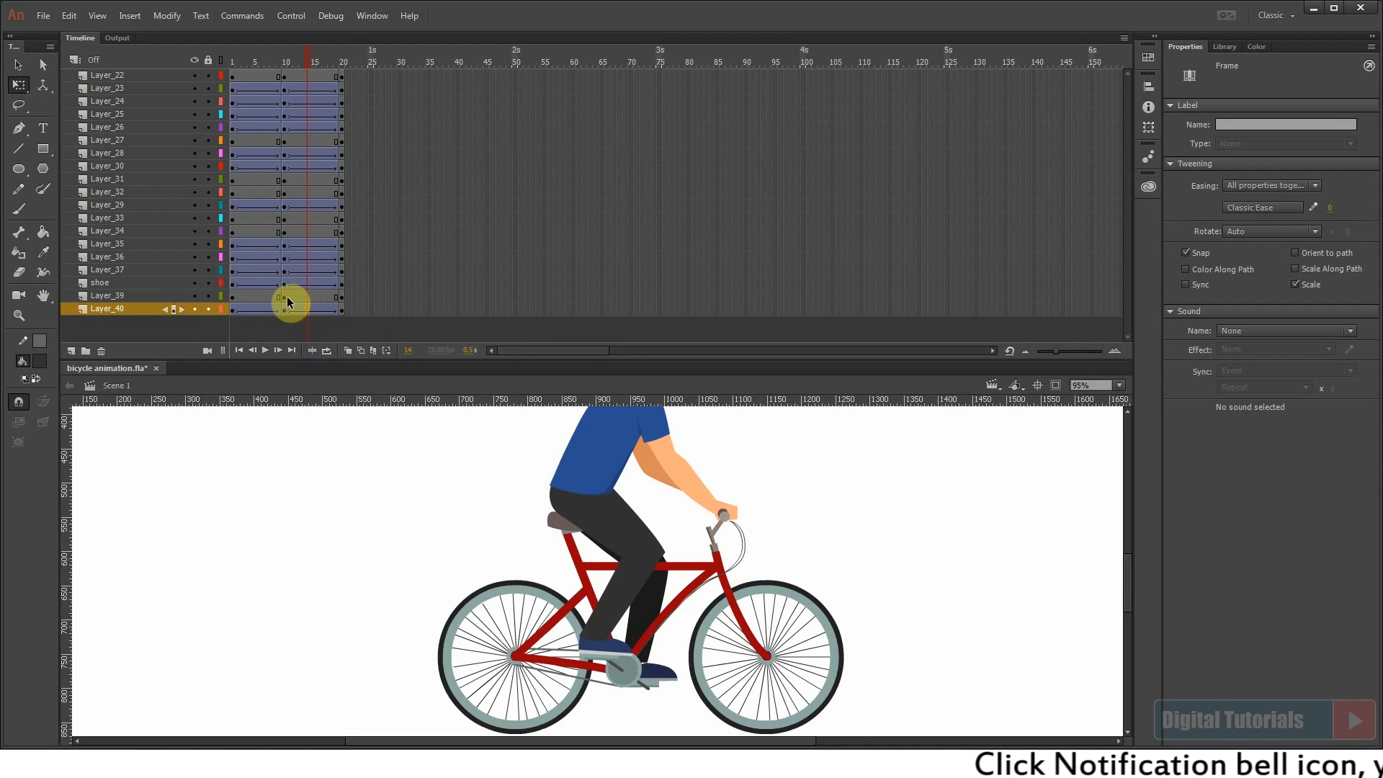
Step: Play back the pedalling animation up to frame 20 to check the leg and crank motion
{"action": "left_click", "coordinate": [342, 62]}
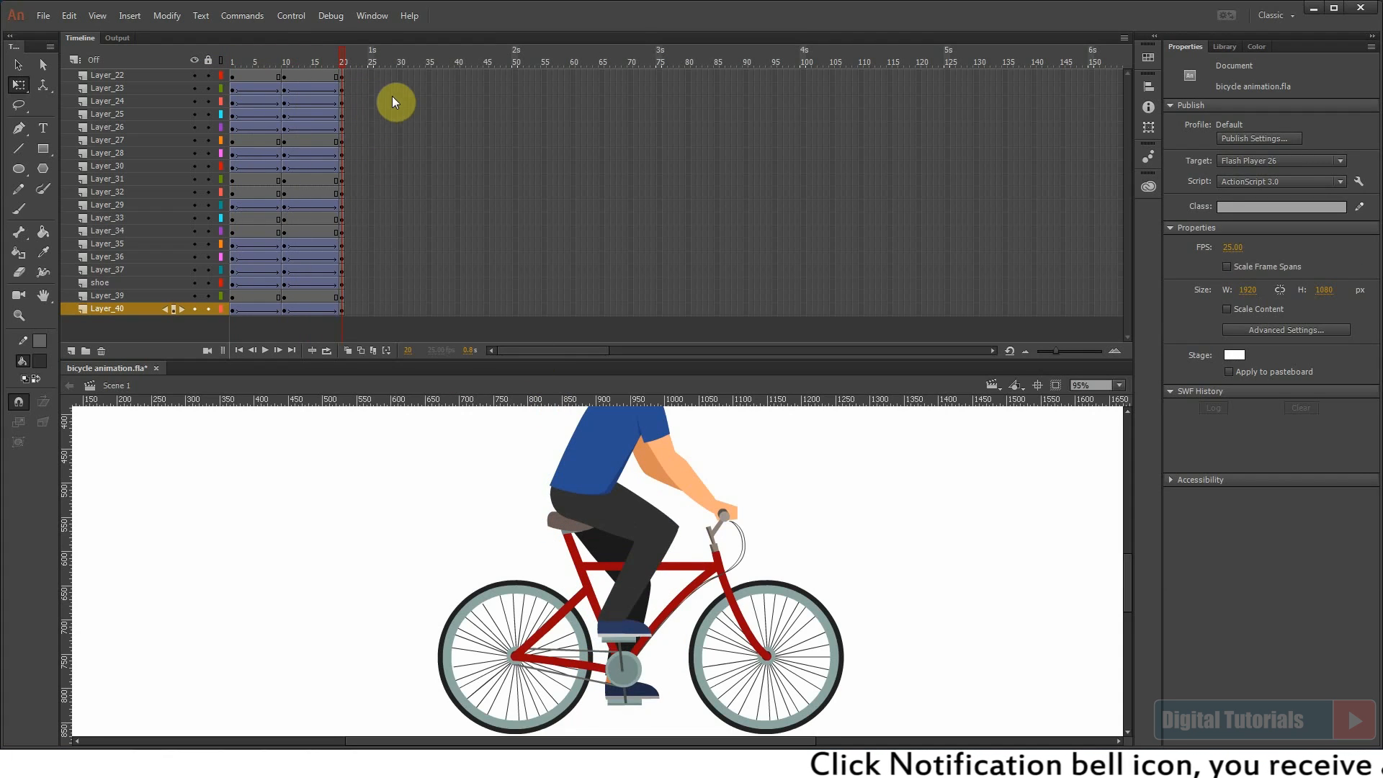
{"action": "left_click", "coordinate": [288, 108]}
{"action": "key", "text": "Return"}
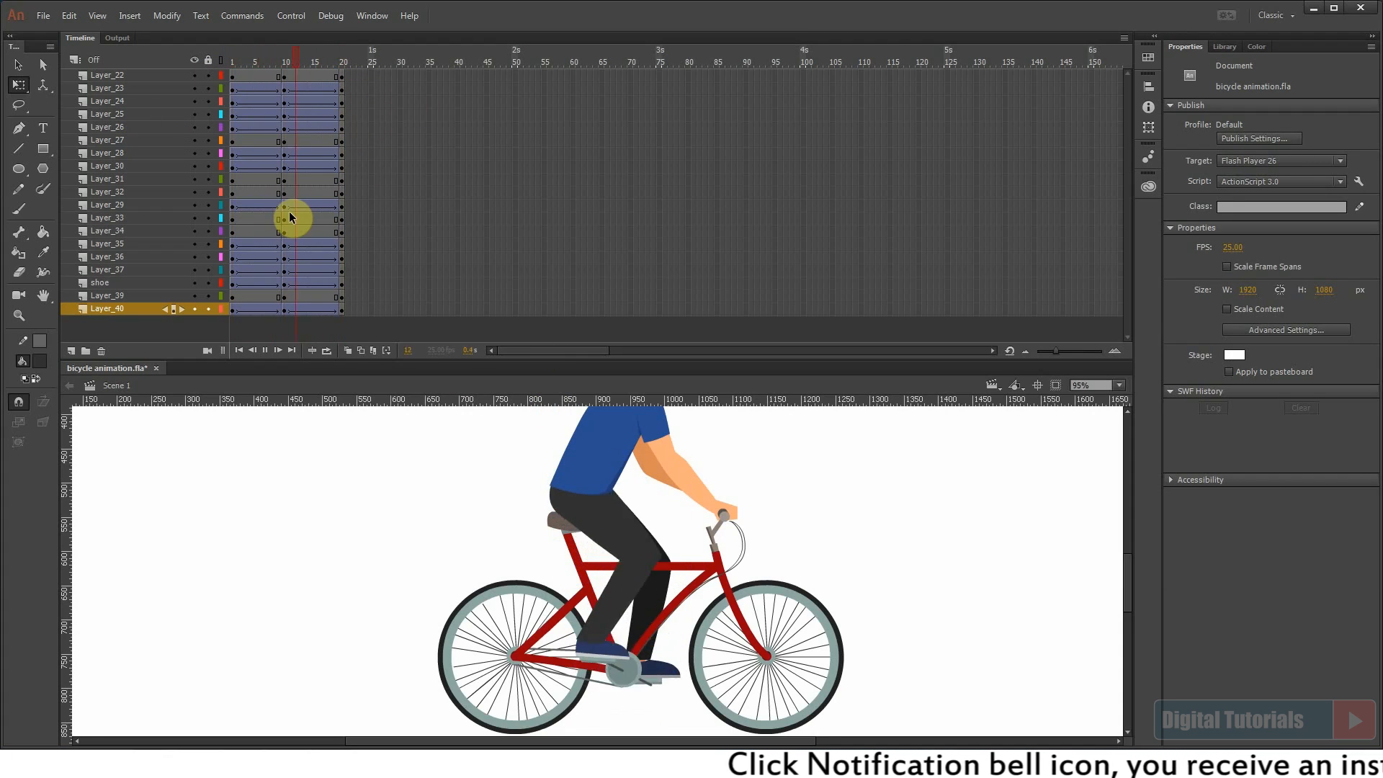
{"action": "key", "text": "Return"}
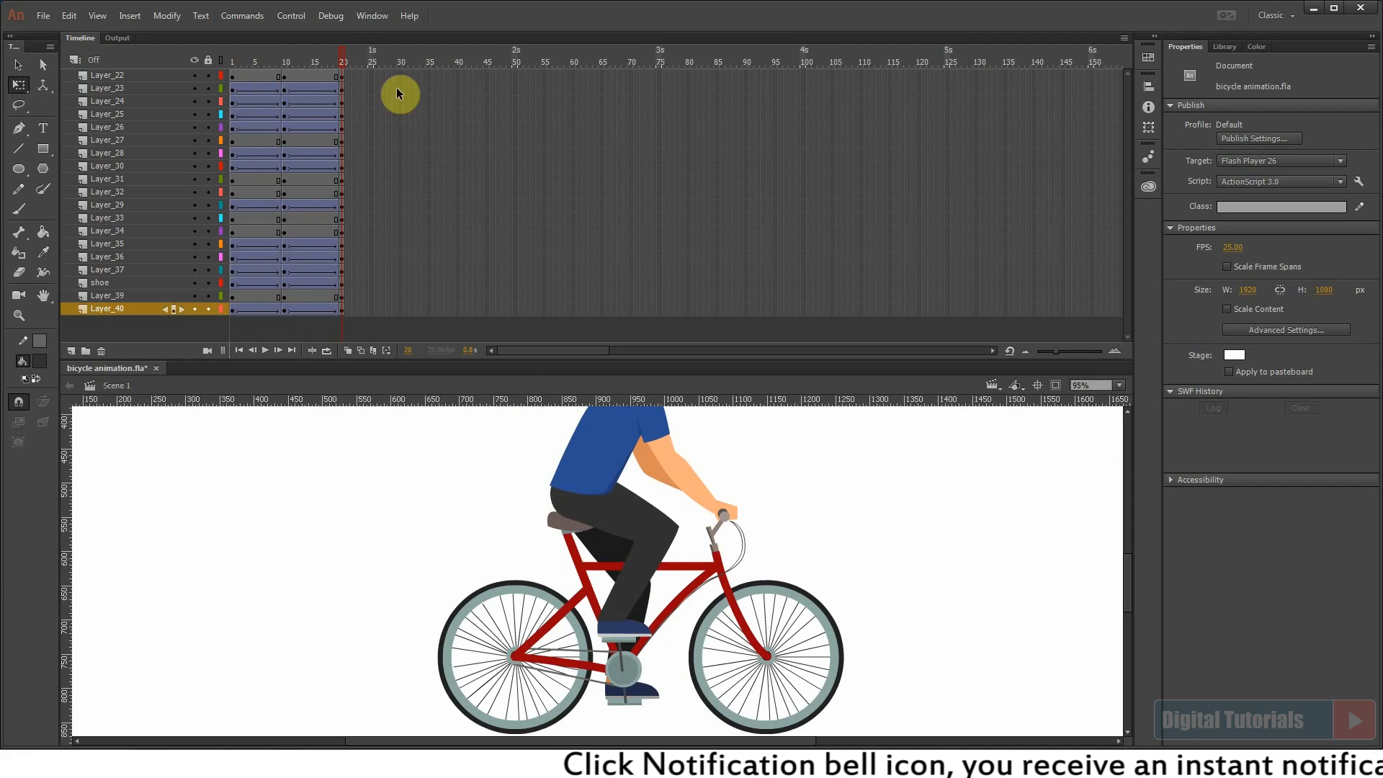
Step: Insert keyframes at frame 30 on all layers and clear the selection
{"action": "key", "text": "F6"}
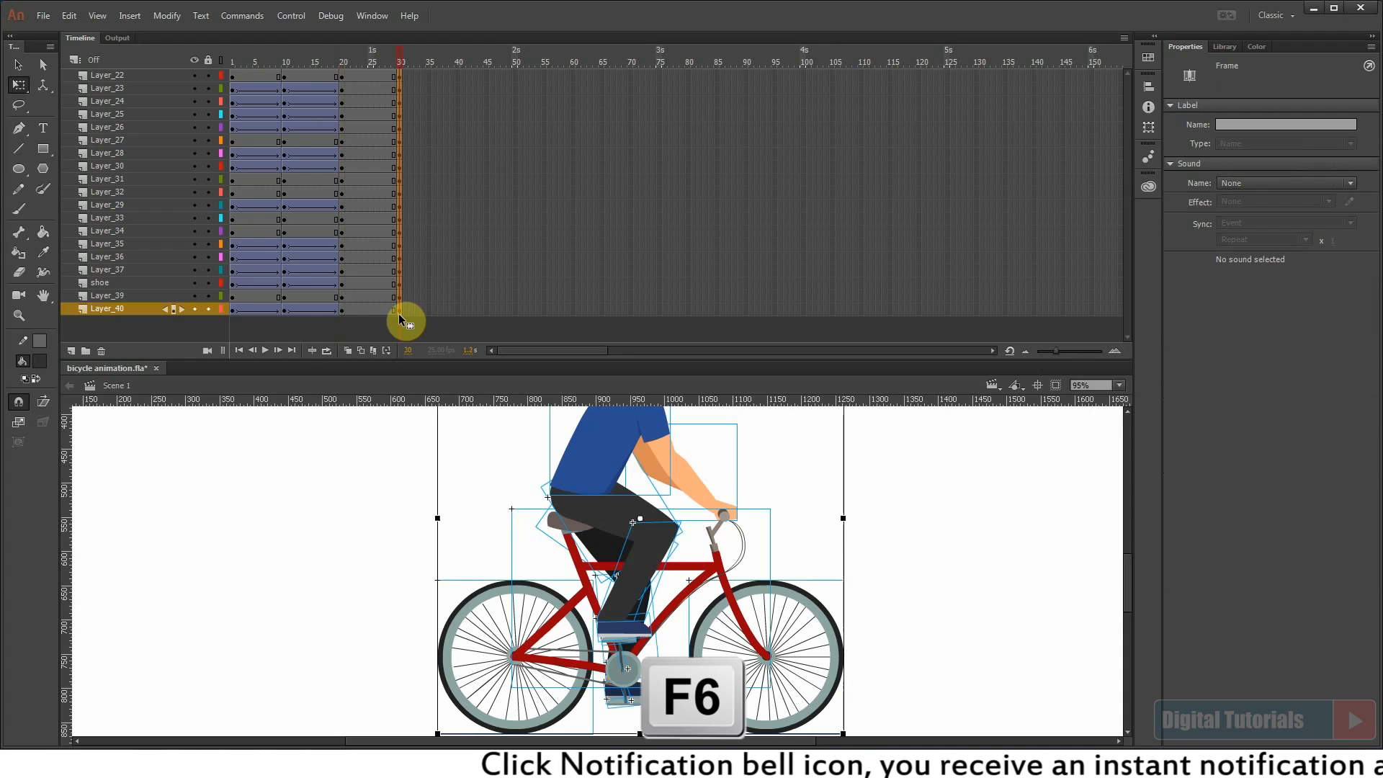
{"action": "left_click", "coordinate": [461, 540]}
{"action": "left_click", "coordinate": [664, 602]}
Step: Hide Layer_24, shoe and Layer_40 to uncover the cranks and pedals
{"action": "left_click", "coordinate": [519, 485]}
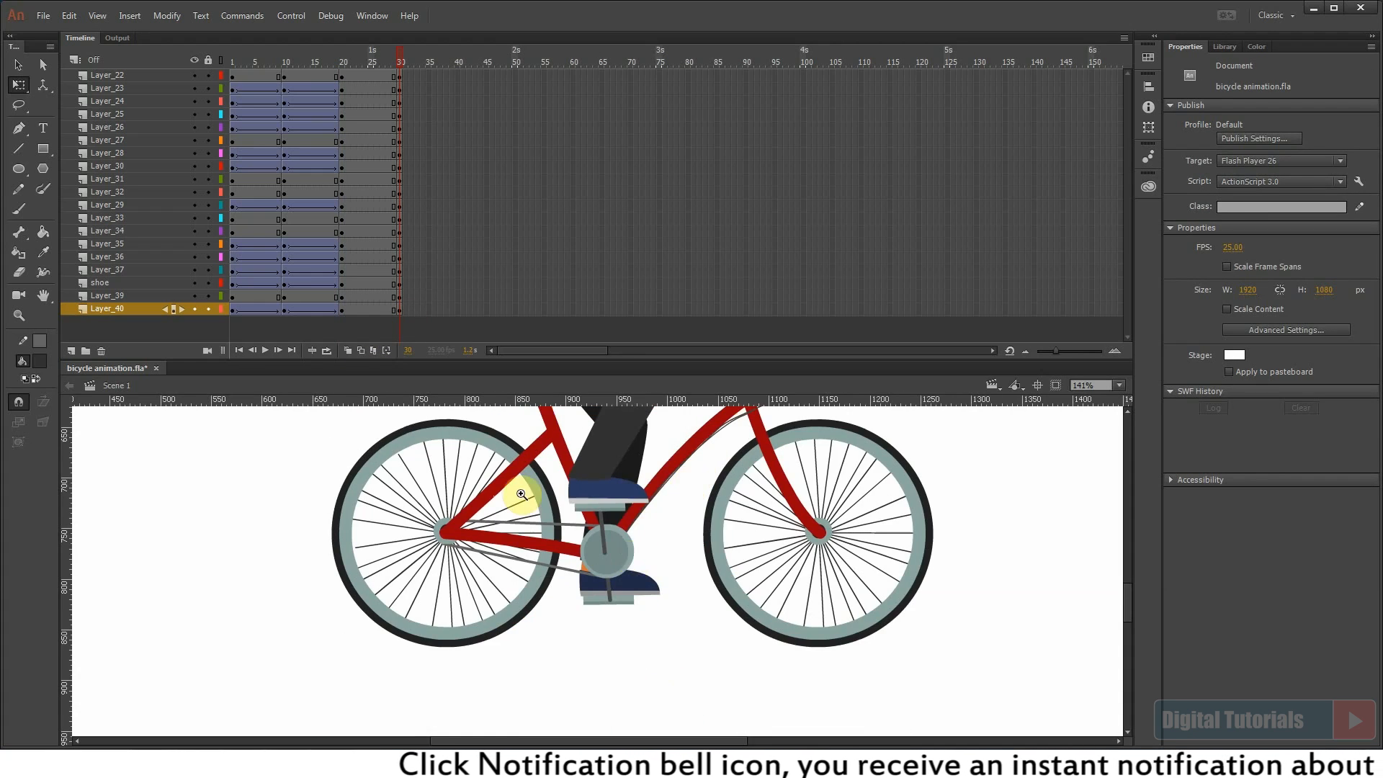
{"action": "left_click_drag", "start_coordinate": [519, 485], "coordinate": [656, 685]}
{"action": "left_click", "coordinate": [647, 659]}
{"action": "left_click", "coordinate": [596, 526]}
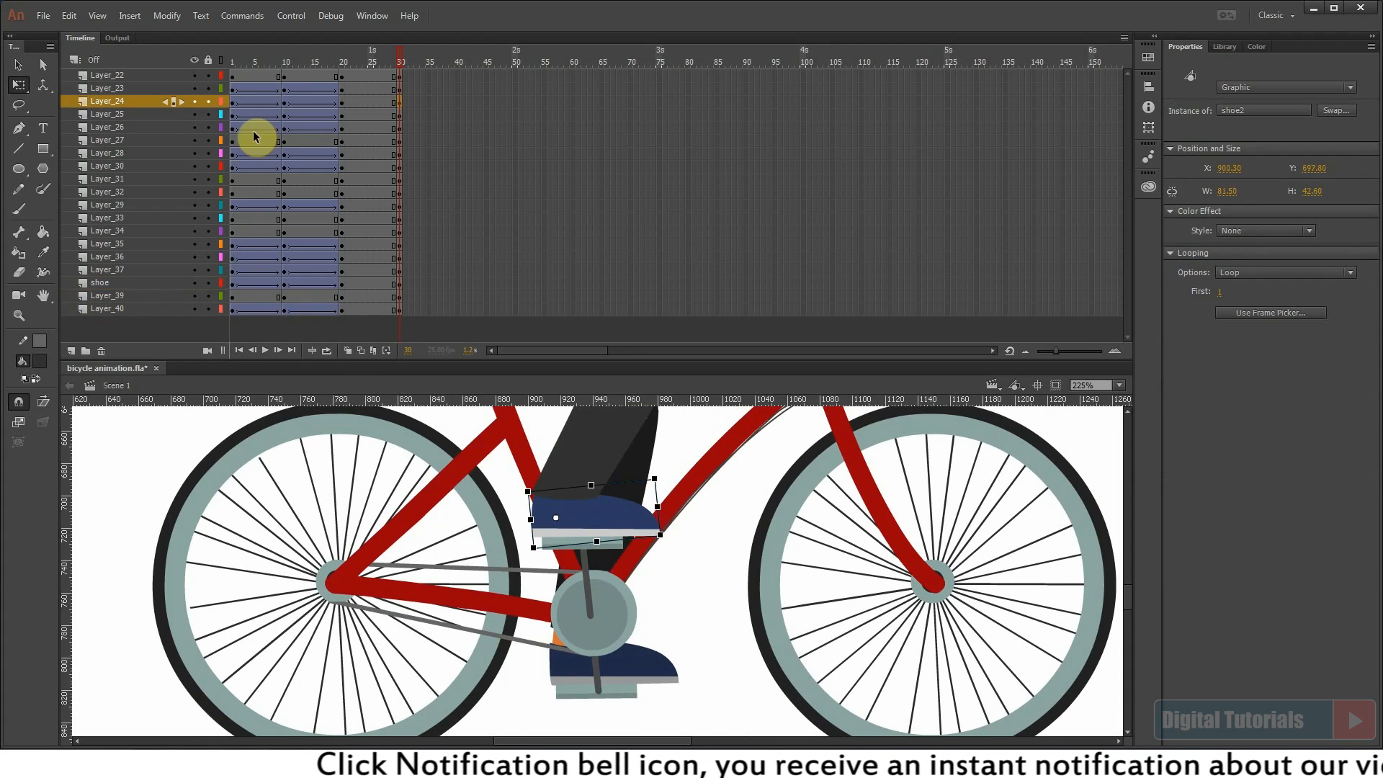
{"action": "left_click", "coordinate": [192, 101]}
{"action": "left_click", "coordinate": [578, 489]}
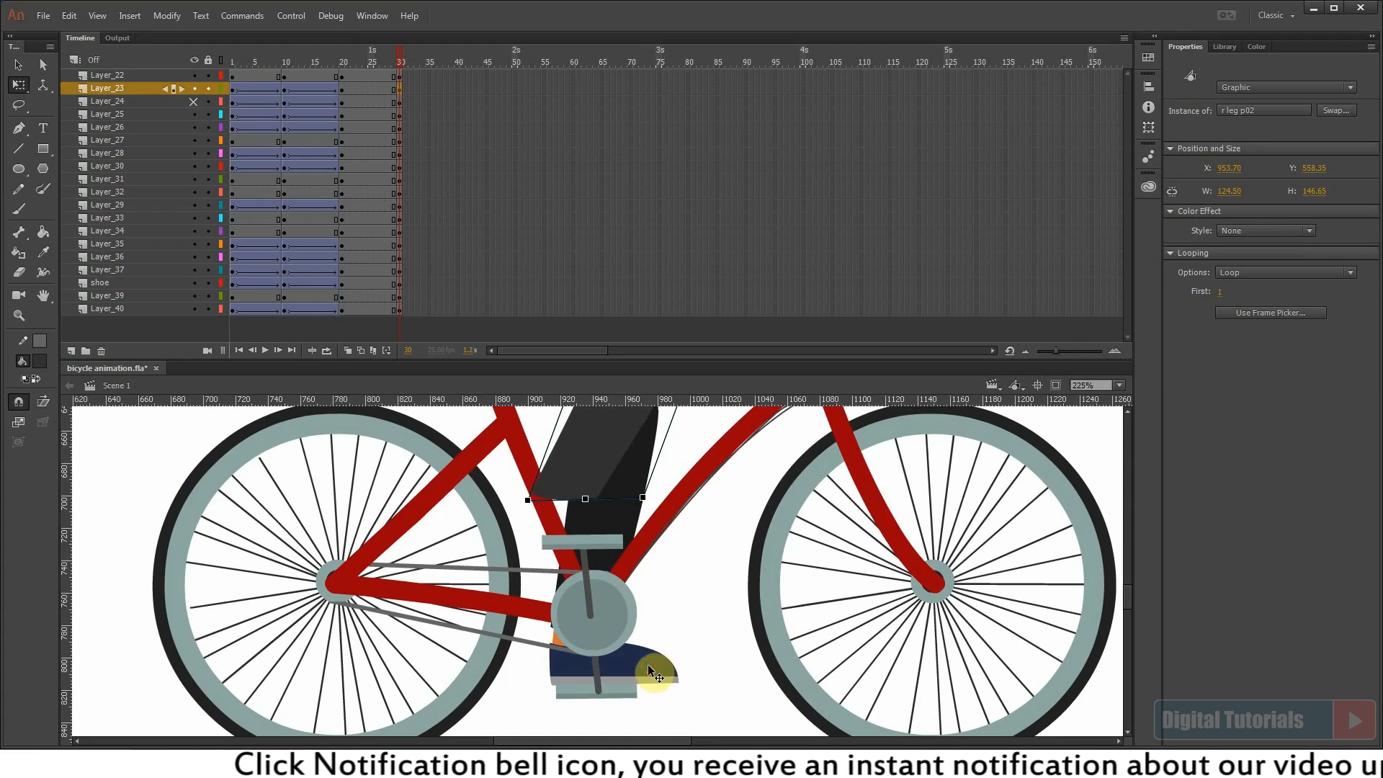
{"action": "left_click", "coordinate": [183, 284]}
{"action": "left_click", "coordinate": [194, 282]}
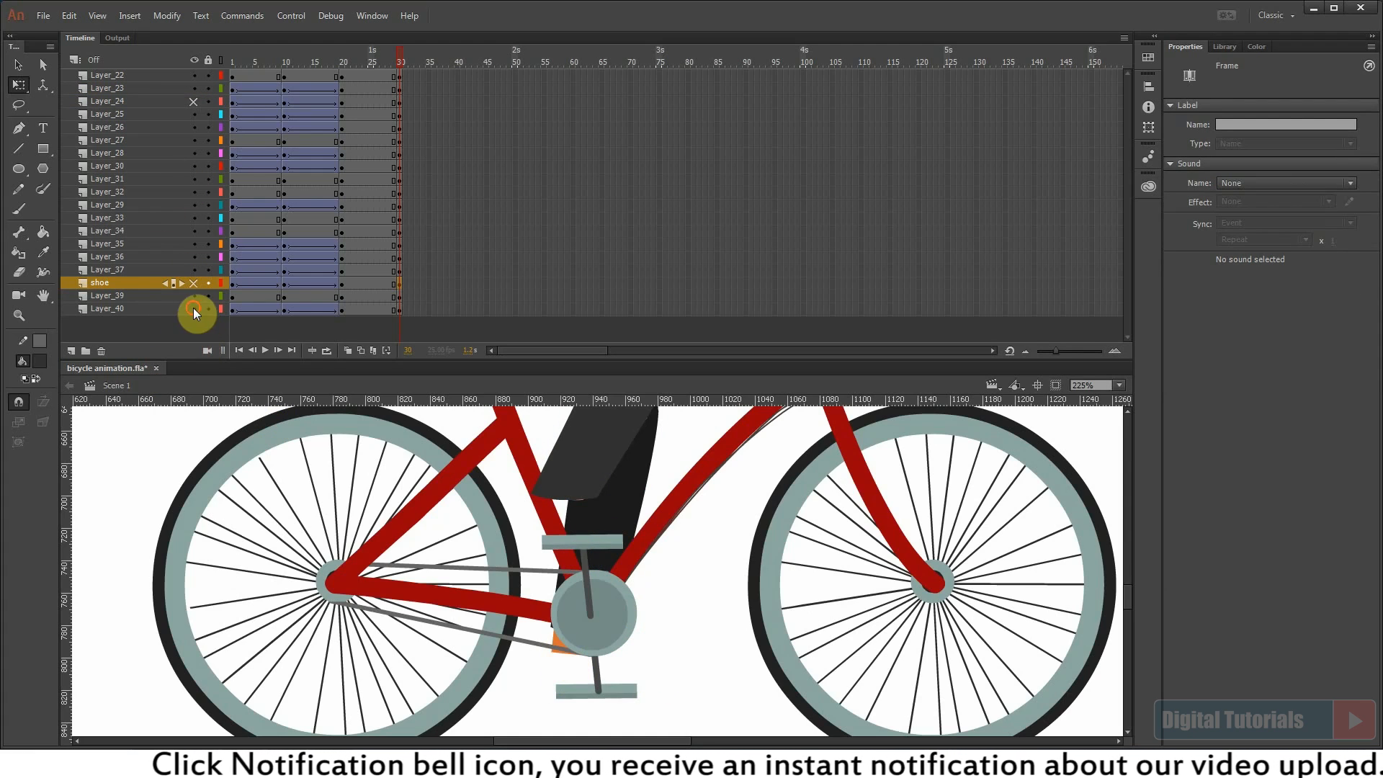
{"action": "left_click", "coordinate": [617, 505]}
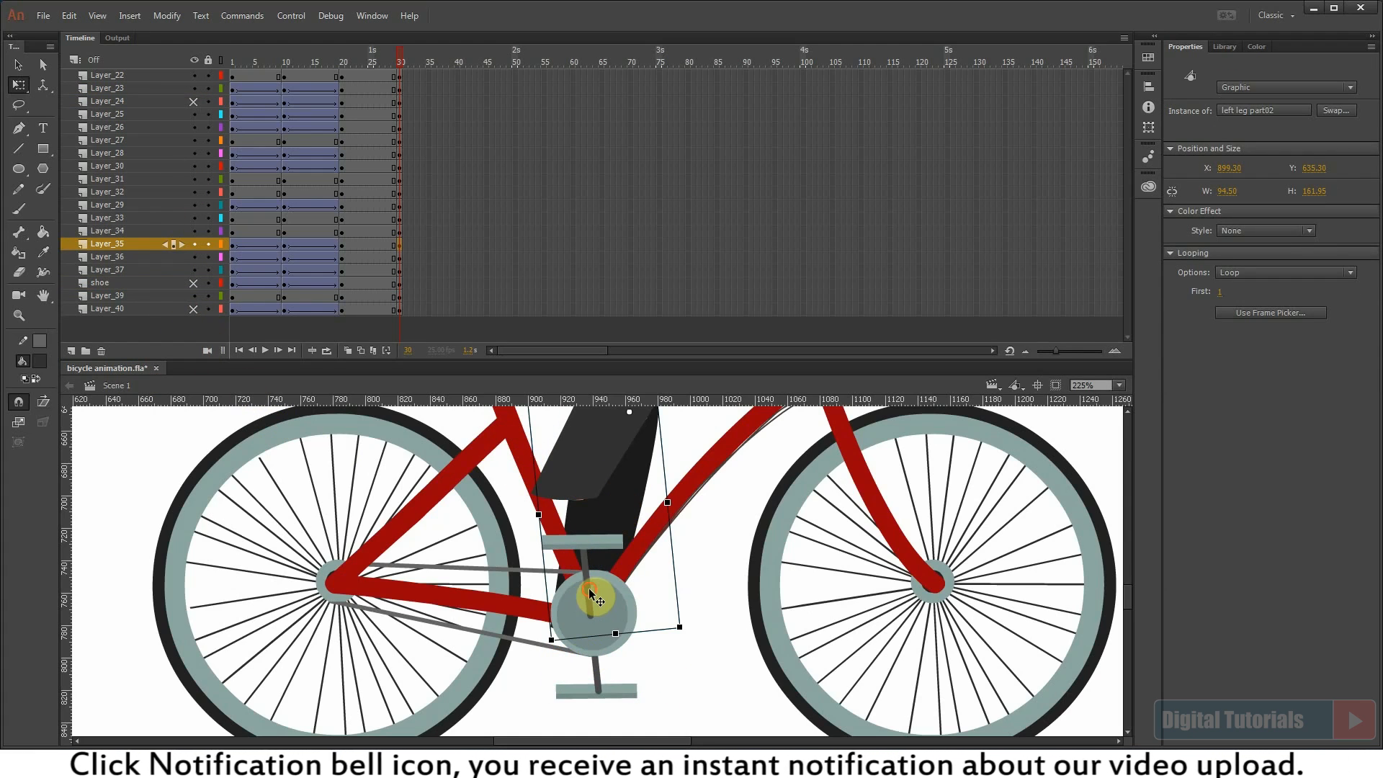
Step: Rotate both crank arms together about the chainring centre to a nearly horizontal position at frame 30
{"action": "left_click", "coordinate": [588, 587]}
{"action": "left_click", "coordinate": [597, 675], "text": "shift"}
{"action": "left_click_drag", "start_coordinate": [613, 546], "coordinate": [668, 631]}
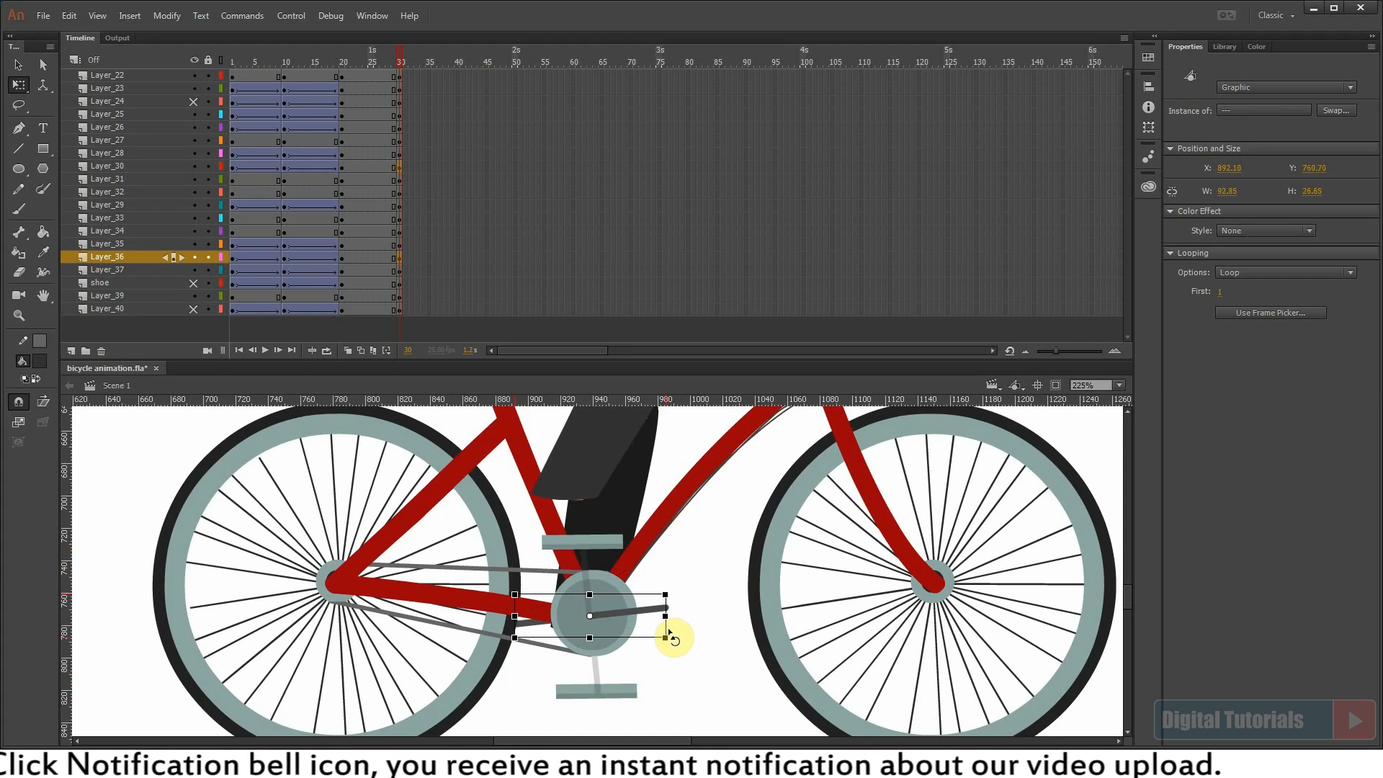
{"action": "left_click_drag", "start_coordinate": [488, 506], "coordinate": [674, 685]}
{"action": "left_click_drag", "start_coordinate": [759, 568], "coordinate": [764, 600]}
{"action": "key", "text": "ctrl+minus"}
Step: Move the left pedal onto the end of the rear-pointing crank, hiding Layer_33 temporarily while aligning it
{"action": "left_click", "coordinate": [687, 650]}
{"action": "left_click_drag", "start_coordinate": [615, 657], "coordinate": [524, 588]}
{"action": "left_click_drag", "start_coordinate": [491, 541], "coordinate": [580, 622]}
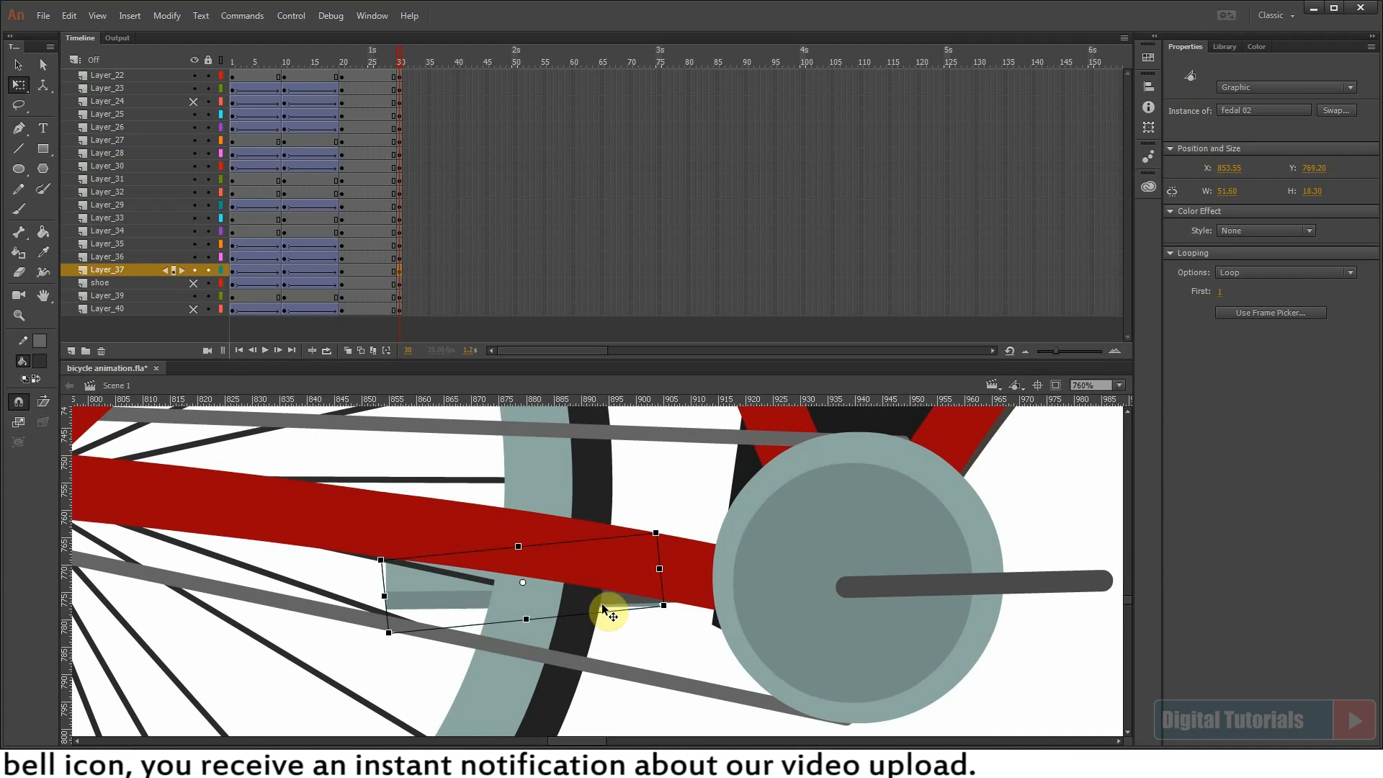
{"action": "left_click", "coordinate": [561, 613]}
{"action": "left_click", "coordinate": [196, 218]}
{"action": "left_click", "coordinate": [469, 586]}
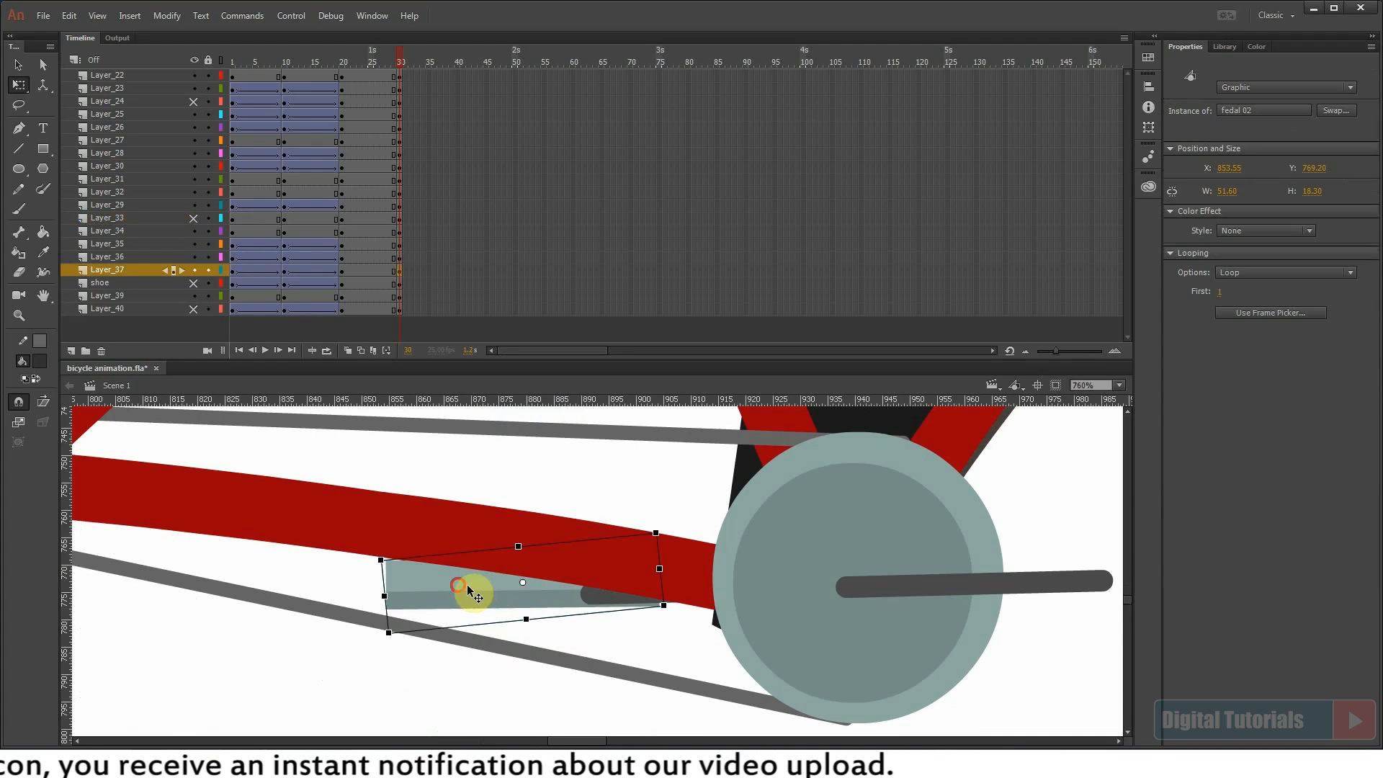
{"action": "left_click_drag", "start_coordinate": [469, 586], "coordinate": [521, 594]}
{"action": "left_click", "coordinate": [193, 218]}
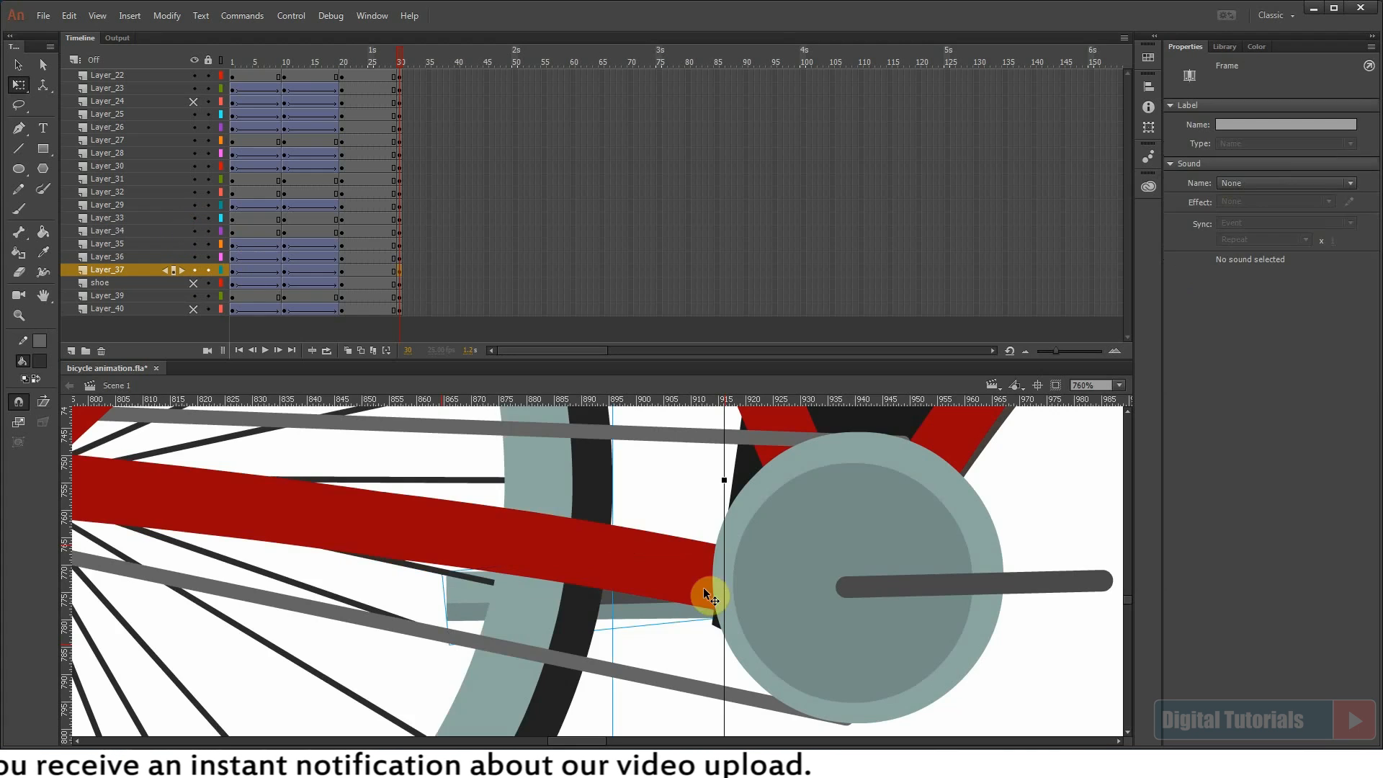
{"action": "key", "text": "ctrl+minus"}
{"action": "key", "text": "ctrl+minus"}
Step: Move the right pedal onto the end of the forward-pointing crank at frame 30
{"action": "left_click", "coordinate": [698, 631]}
{"action": "left_click_drag", "start_coordinate": [554, 455], "coordinate": [698, 667]}
{"action": "left_click_drag", "start_coordinate": [679, 586], "coordinate": [645, 625]}
{"action": "left_click_drag", "start_coordinate": [627, 537], "coordinate": [738, 629]}
{"action": "left_click_drag", "start_coordinate": [679, 591], "coordinate": [736, 666]}
{"action": "left_click_drag", "start_coordinate": [696, 568], "coordinate": [707, 565]}
Step: Show the hidden shoe and ankle layers again
{"action": "key", "text": "ctrl+2"}
{"action": "left_click_drag", "start_coordinate": [546, 601], "coordinate": [685, 660]}
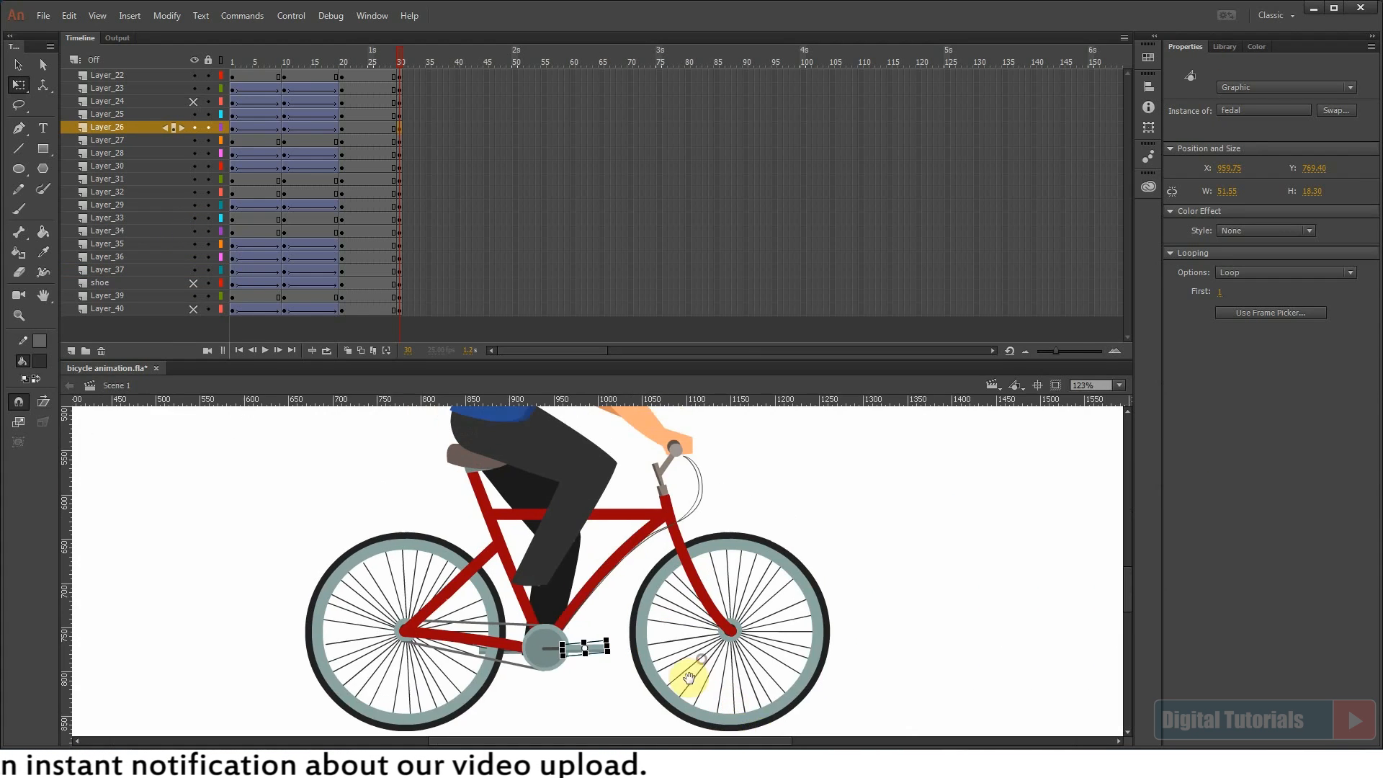
{"action": "left_click", "coordinate": [193, 308]}
{"action": "left_click", "coordinate": [193, 101]}
Step: Move the right shoe onto the forward pedal and nudge it down so the sole rests on the pedal
{"action": "left_click_drag", "start_coordinate": [566, 633], "coordinate": [642, 659]}
{"action": "left_click", "coordinate": [672, 715]}
{"action": "left_click", "coordinate": [551, 530]}
{"action": "key", "text": "ctrl+2"}
{"action": "left_click_drag", "start_coordinate": [604, 505], "coordinate": [702, 589]}
{"action": "left_click_drag", "start_coordinate": [582, 522], "coordinate": [760, 695]}
{"action": "key", "text": "Down"}
{"action": "key", "text": "Down"}
{"action": "key", "text": "Down"}
{"action": "key", "text": "Down"}
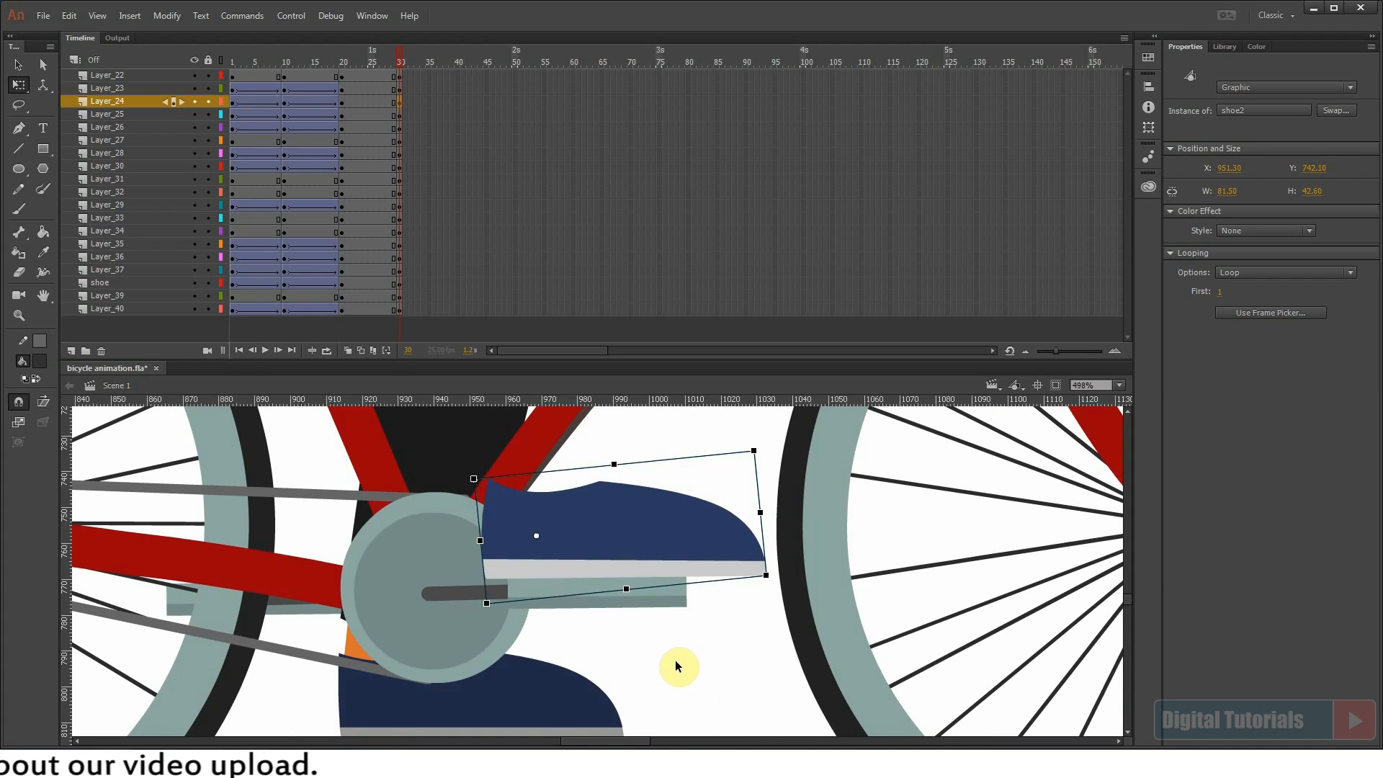
Step: Move the right lower leg down and forward toward the shoe on the forward pedal
{"action": "key", "text": "ctrl+minus"}
{"action": "left_click_drag", "start_coordinate": [536, 506], "coordinate": [584, 580]}
{"action": "left_click", "coordinate": [573, 565]}
{"action": "left_click_drag", "start_coordinate": [517, 474], "coordinate": [756, 586]}
{"action": "left_click", "coordinate": [561, 545]}
{"action": "key", "text": "ctrl+minus"}
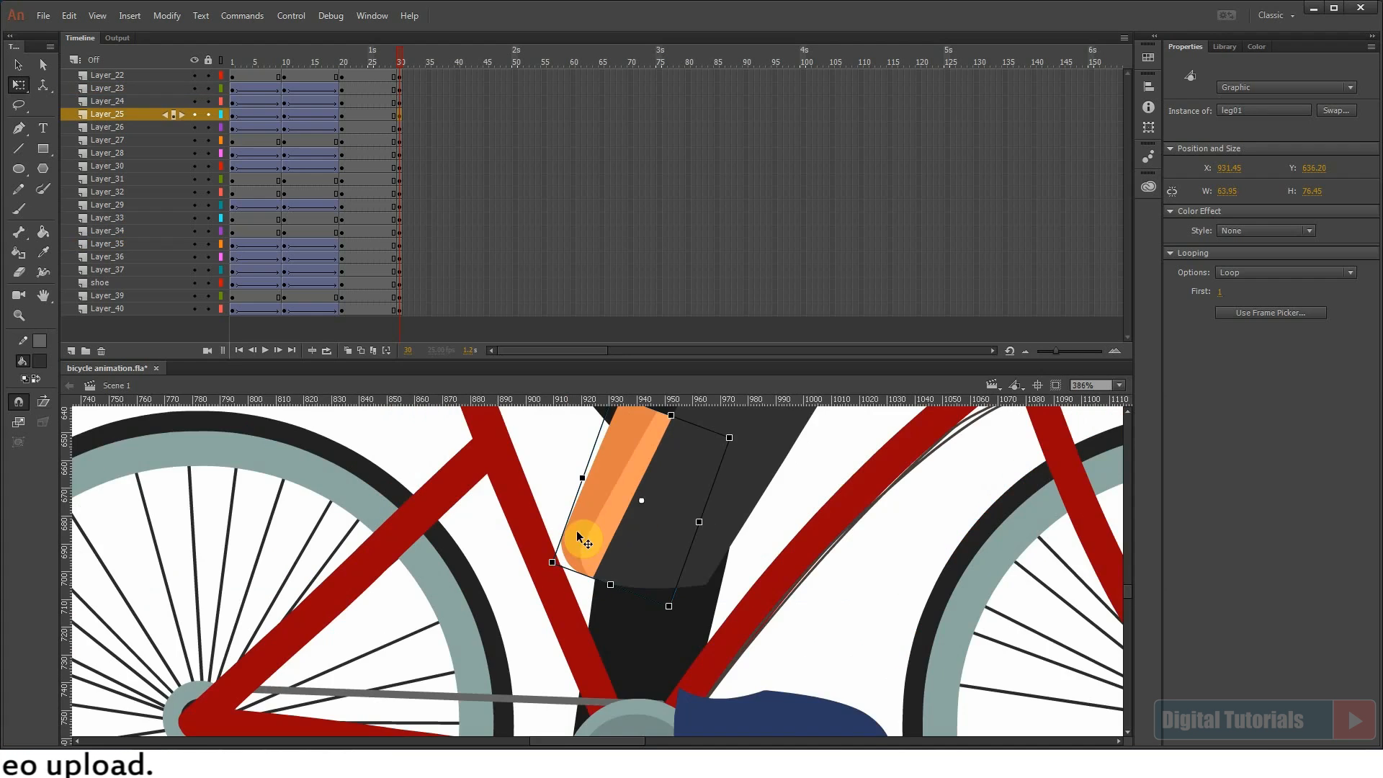
Step: Move the right ankle to the shoe on the forward pedal and rotate it upright, undoing the extra adjustment
{"action": "left_click_drag", "start_coordinate": [584, 539], "coordinate": [747, 556]}
{"action": "mouse_move", "coordinate": [853, 446]}
{"action": "left_mouse_down"}
{"action": "mouse_move", "coordinate": [867, 463]}
{"action": "mouse_move", "coordinate": [846, 458]}
{"action": "left_mouse_up"}
{"action": "left_click_drag", "start_coordinate": [783, 550], "coordinate": [695, 593]}
{"action": "key", "text": "ctrl+z"}
Step: Rotate the right lower leg to nearly vertical so that its cuff covers the ankle above the shoe
{"action": "left_click_drag", "start_coordinate": [614, 464], "coordinate": [734, 688]}
{"action": "key", "text": "ctrl+minus"}
{"action": "left_click_drag", "start_coordinate": [766, 590], "coordinate": [689, 559]}
{"action": "left_click_drag", "start_coordinate": [662, 701], "coordinate": [742, 554]}
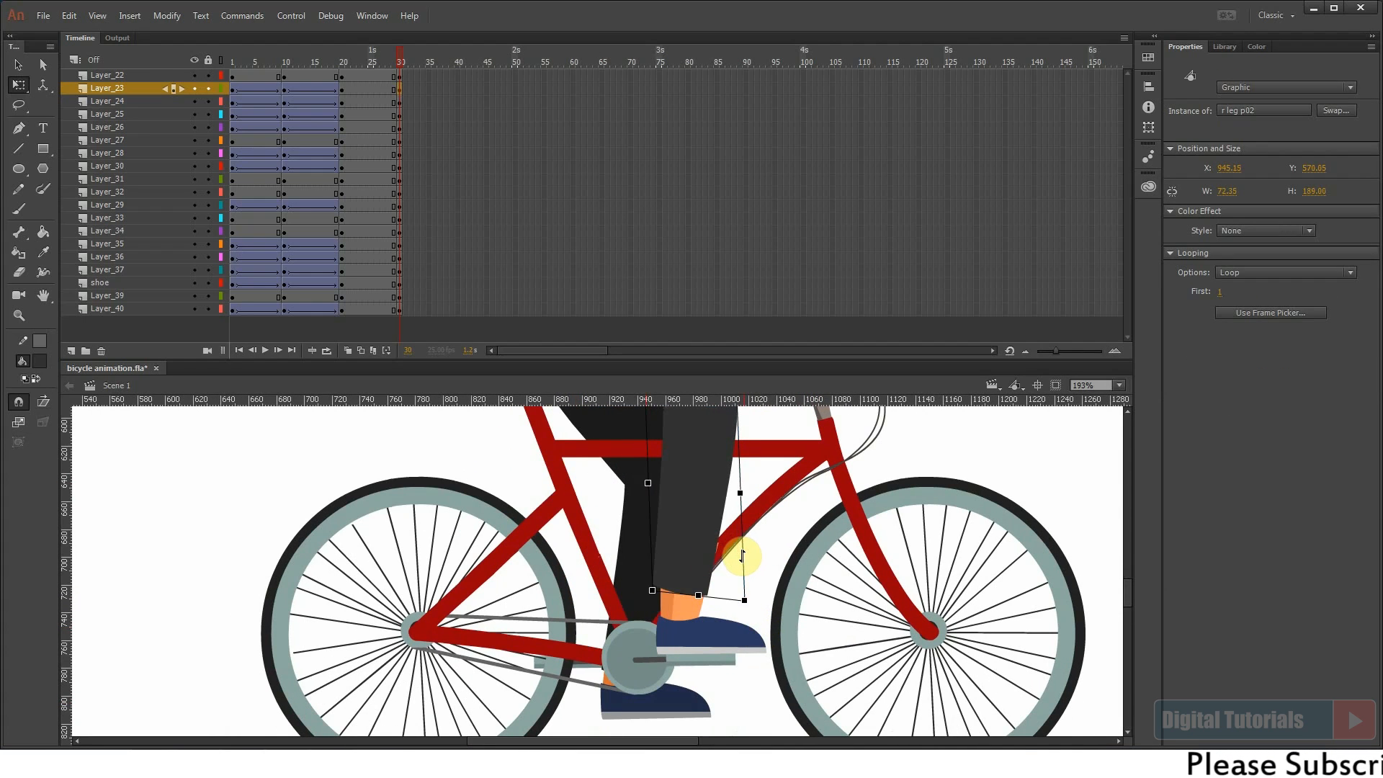
Step: Rotate the right thigh downward about the hip and shift it to meet the lowered knee at frame 30
{"action": "scroll", "coordinate": [728, 586], "scroll_direction": "up", "scroll_amount": 5}
{"action": "left_click", "coordinate": [695, 587]}
{"action": "scroll", "coordinate": [720, 576], "scroll_direction": "down", "scroll_amount": 1}
{"action": "left_click_drag", "start_coordinate": [808, 549], "coordinate": [816, 621]}
{"action": "left_click_drag", "start_coordinate": [640, 542], "coordinate": [637, 554]}
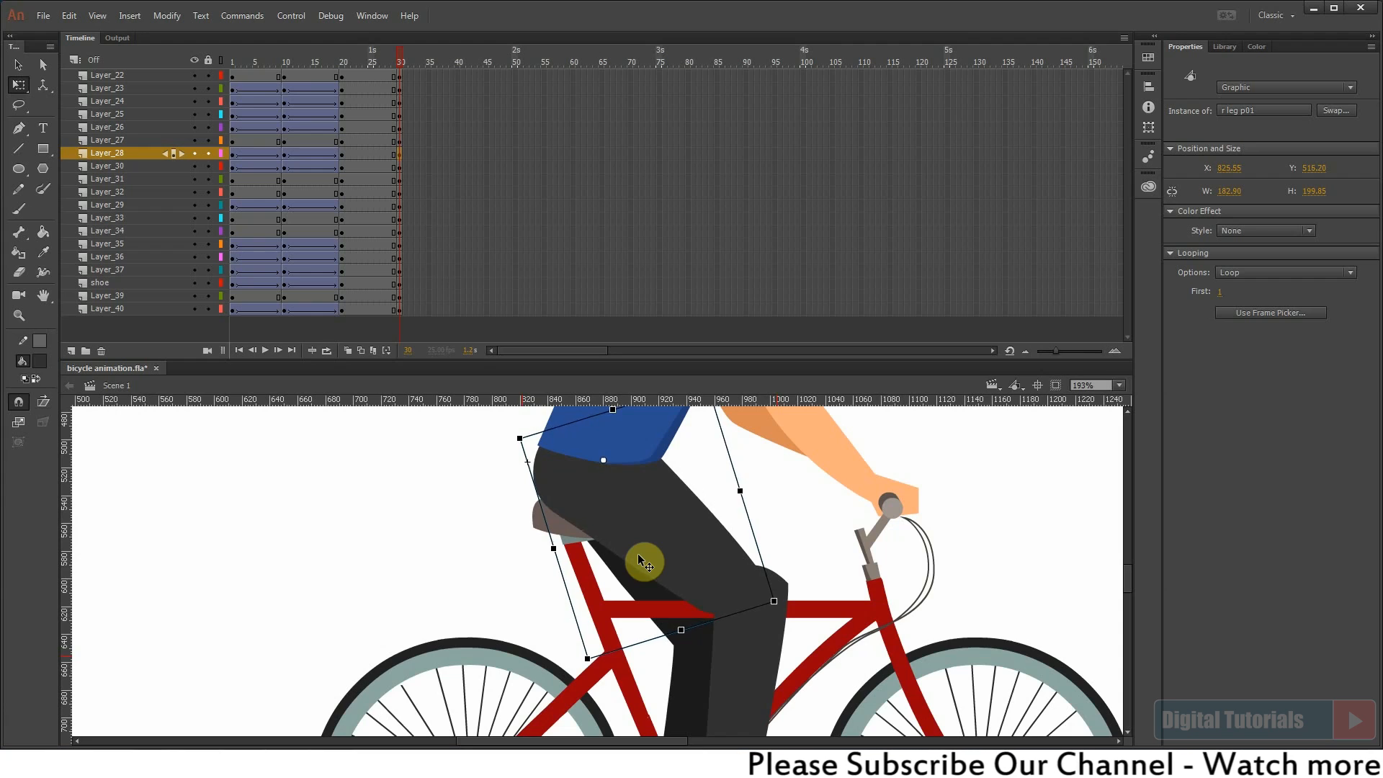
Step: Reposition and rotate the right lower leg so that its top joins the thigh at the knee
{"action": "left_click", "coordinate": [750, 684]}
{"action": "scroll", "coordinate": [749, 685], "scroll_direction": "down", "scroll_amount": 3}
{"action": "scroll", "coordinate": [727, 582], "scroll_direction": "up", "scroll_amount": 2}
{"action": "left_click_drag", "start_coordinate": [757, 588], "coordinate": [742, 595]}
{"action": "left_click_drag", "start_coordinate": [776, 718], "coordinate": [797, 718]}
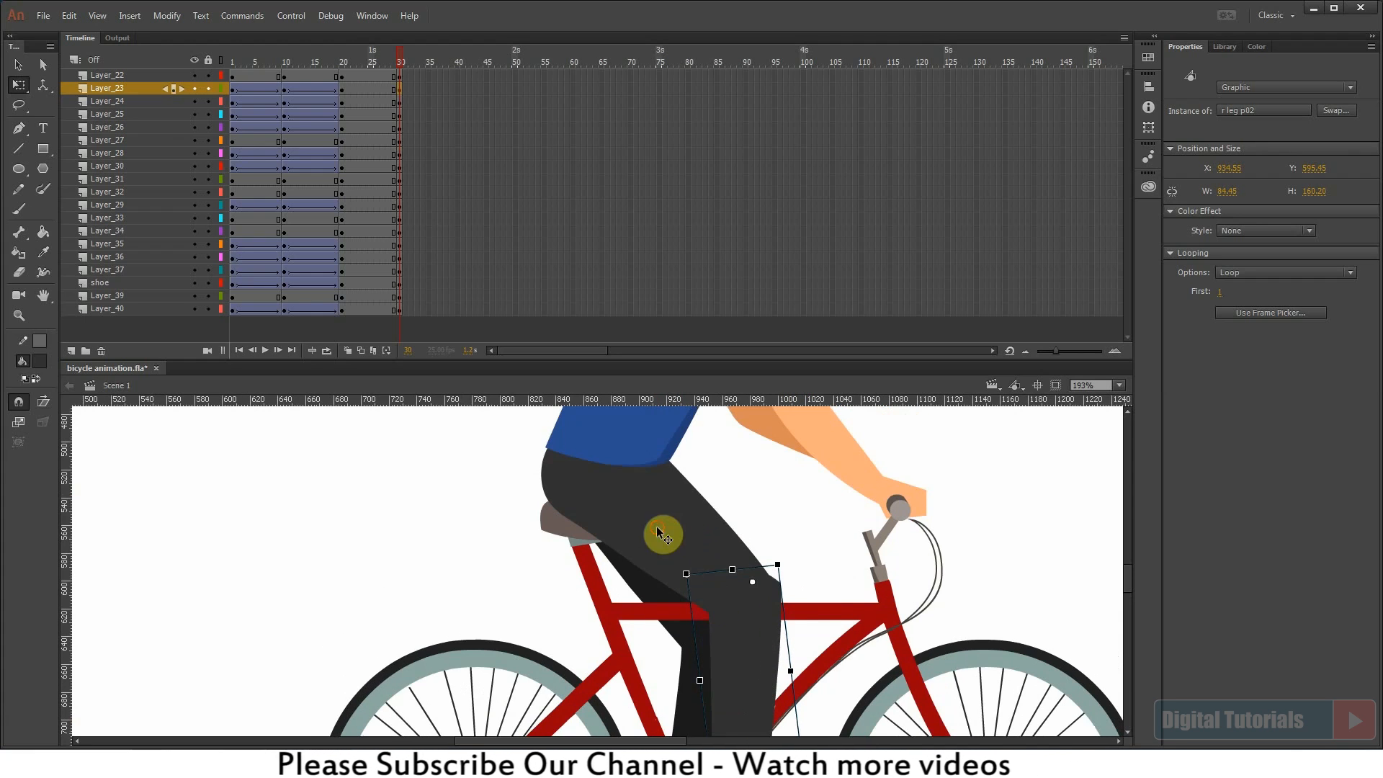
Step: Nudge the right lower leg at the knee and shorten it so its cuff ends just above the shoe
{"action": "left_click", "coordinate": [657, 529]}
{"action": "left_click_drag", "start_coordinate": [787, 612], "coordinate": [791, 609]}
{"action": "scroll", "coordinate": [775, 625], "scroll_direction": "up", "scroll_amount": 1}
{"action": "left_click_drag", "start_coordinate": [621, 621], "coordinate": [662, 387]}
{"action": "left_click", "coordinate": [691, 537]}
{"action": "left_click", "coordinate": [645, 565]}
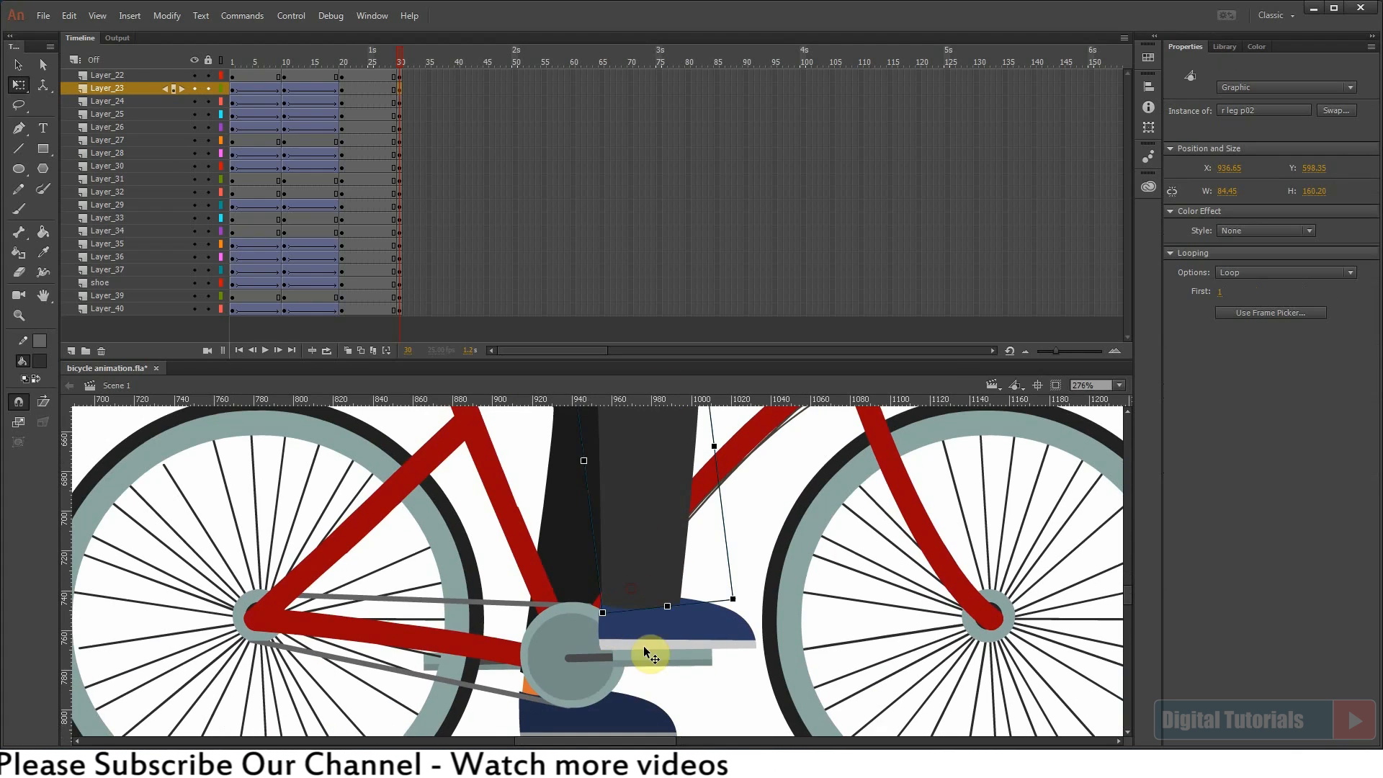
{"action": "left_click_drag", "start_coordinate": [668, 606], "coordinate": [671, 599]}
{"action": "left_click", "coordinate": [747, 537]}
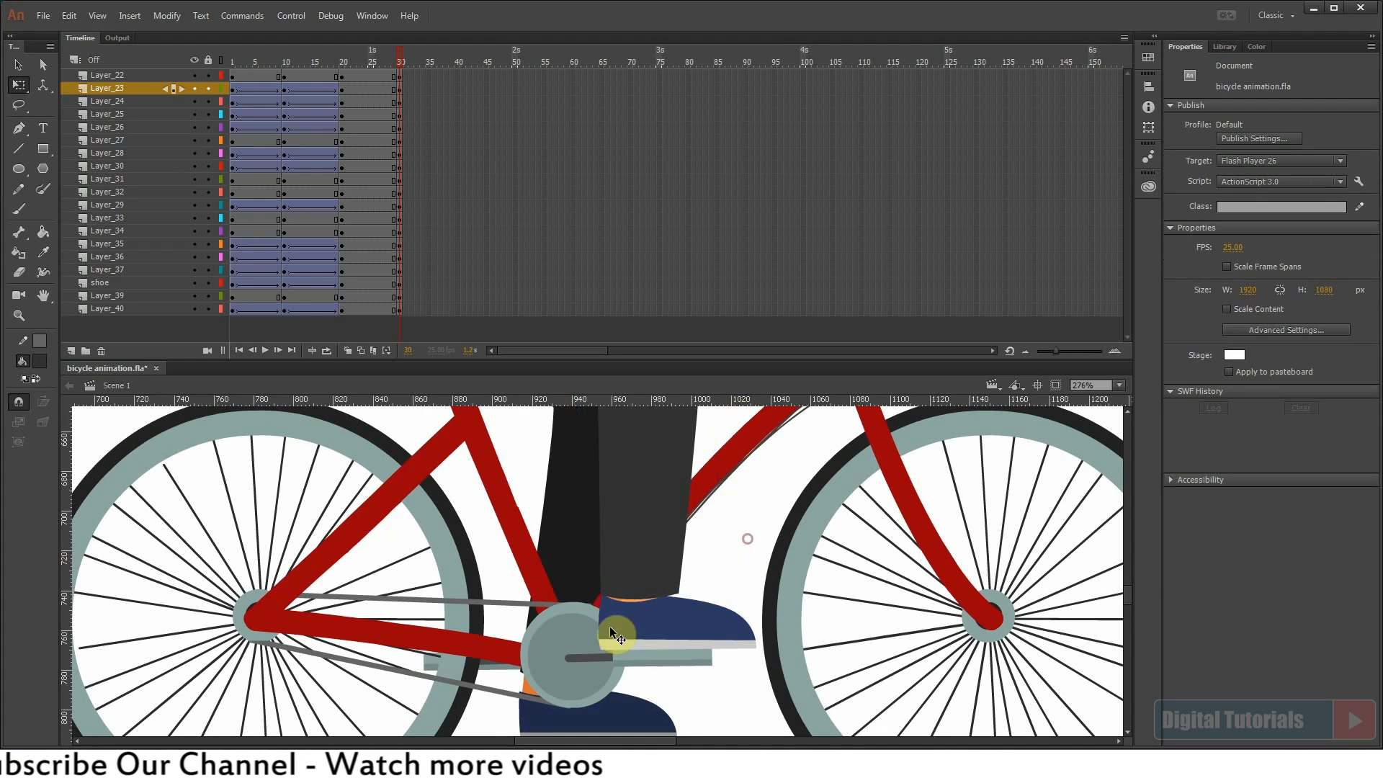
Step: Move the left shoe onto the rear pedal, hiding the rear wheel on Layer_33 to align the sole
{"action": "key", "text": "ctrl+minus"}
{"action": "left_click_drag", "start_coordinate": [598, 488], "coordinate": [639, 419]}
{"action": "left_click", "coordinate": [657, 636]}
{"action": "left_click_drag", "start_coordinate": [478, 457], "coordinate": [606, 546]}
{"action": "left_click_drag", "start_coordinate": [545, 584], "coordinate": [533, 528]}
{"action": "left_click_drag", "start_coordinate": [497, 455], "coordinate": [499, 473]}
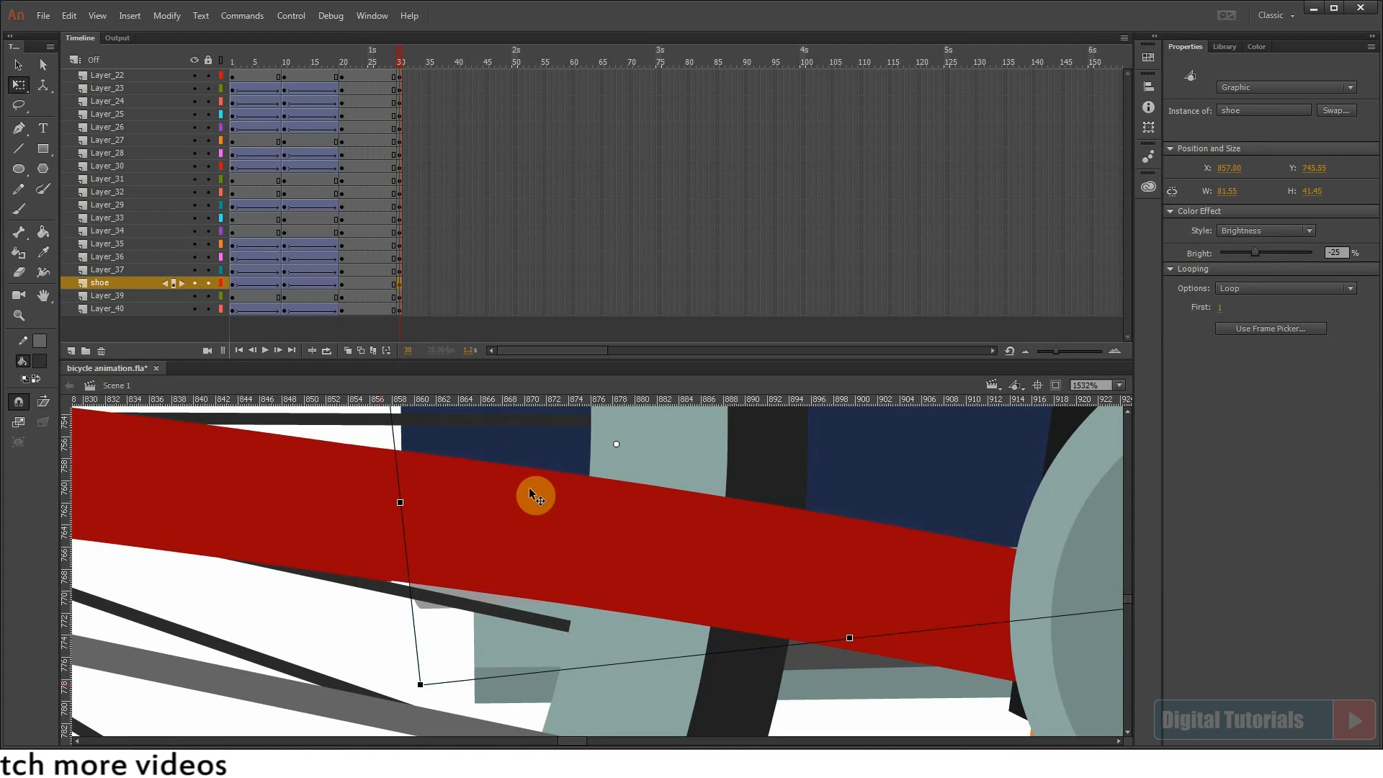
{"action": "left_click", "coordinate": [663, 449]}
{"action": "left_click", "coordinate": [194, 218]}
{"action": "left_click", "coordinate": [602, 450]}
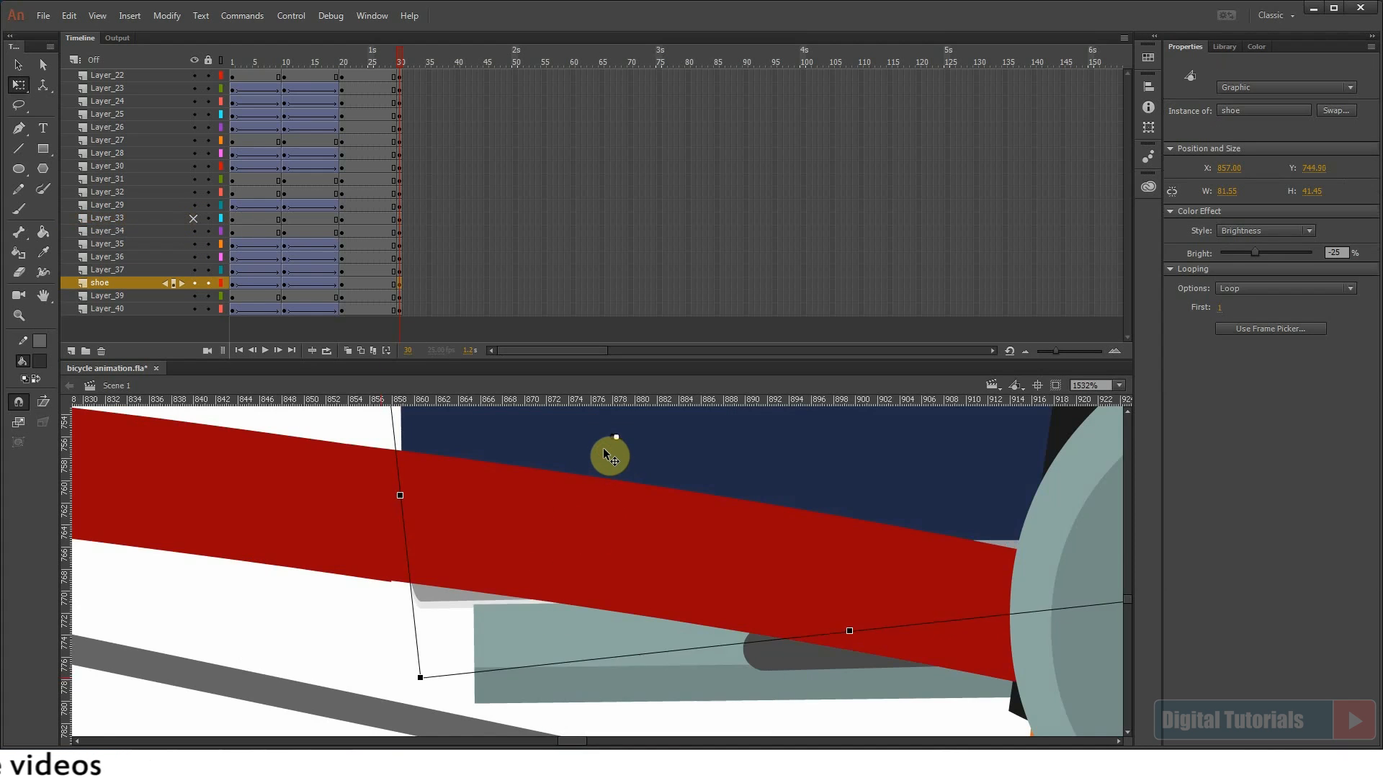
{"action": "key", "text": "ctrl+minus"}
{"action": "key", "text": "ctrl+minus"}
{"action": "left_click_drag", "start_coordinate": [710, 480], "coordinate": [709, 505]}
Step: Move the left ankle to the rear pedal's shoe, then reposition and rotate the left lower leg above it
{"action": "left_click_drag", "start_coordinate": [711, 661], "coordinate": [563, 526]}
{"action": "left_click_drag", "start_coordinate": [771, 512], "coordinate": [620, 400]}
{"action": "key", "text": "ctrl+minus"}
{"action": "left_click_drag", "start_coordinate": [602, 487], "coordinate": [628, 625]}
{"action": "left_click_drag", "start_coordinate": [642, 523], "coordinate": [706, 592]}
{"action": "left_click_drag", "start_coordinate": [750, 732], "coordinate": [694, 733]}
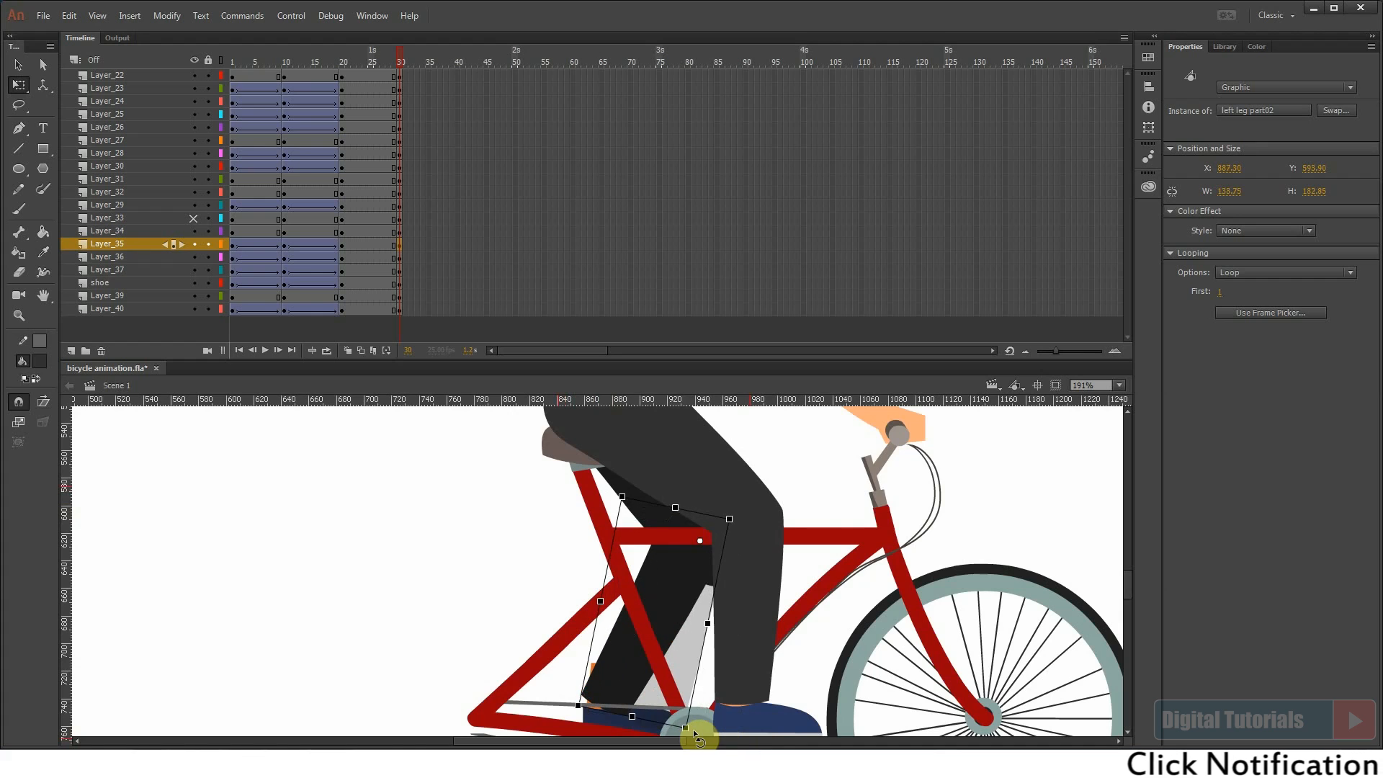
{"action": "scroll", "coordinate": [592, 652], "scroll_direction": "down", "scroll_amount": 3}
Step: Shorten the left lower leg to end above the shoe and fit the left ankle inside its cuff
{"action": "left_click_drag", "start_coordinate": [504, 455], "coordinate": [744, 654]}
{"action": "left_click_drag", "start_coordinate": [605, 608], "coordinate": [617, 569]}
{"action": "left_click_drag", "start_coordinate": [587, 597], "coordinate": [588, 560]}
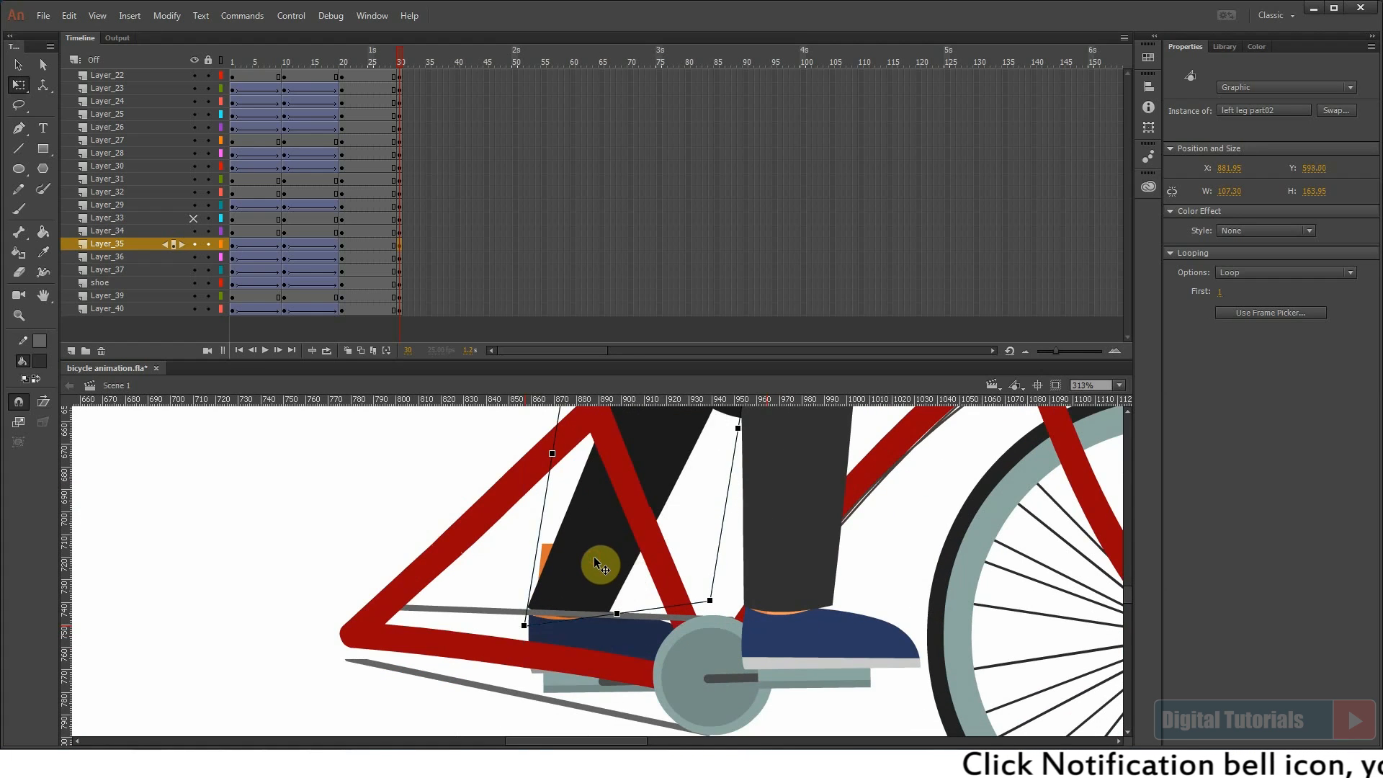
{"action": "left_click", "coordinate": [552, 562]}
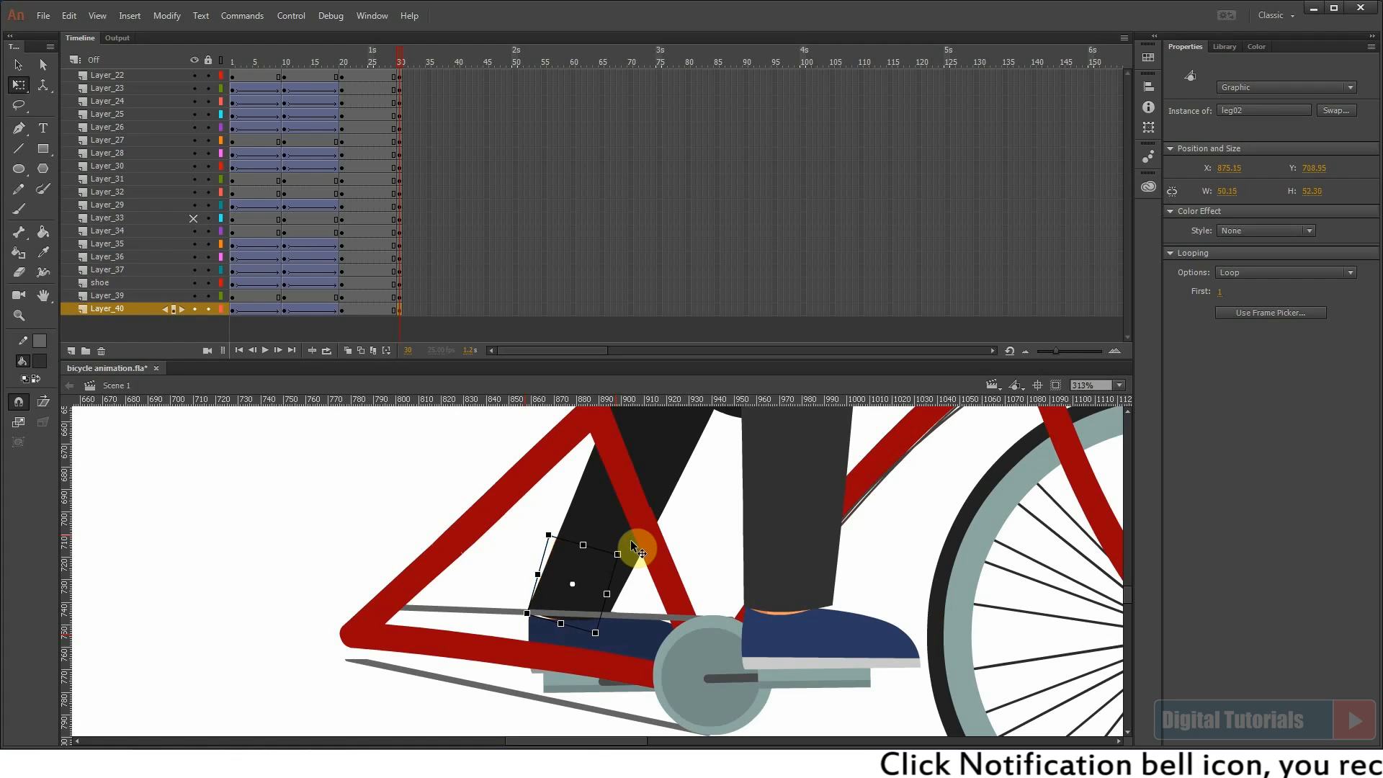
{"action": "left_click", "coordinate": [487, 576]}
{"action": "key", "text": "ctrl+minus"}
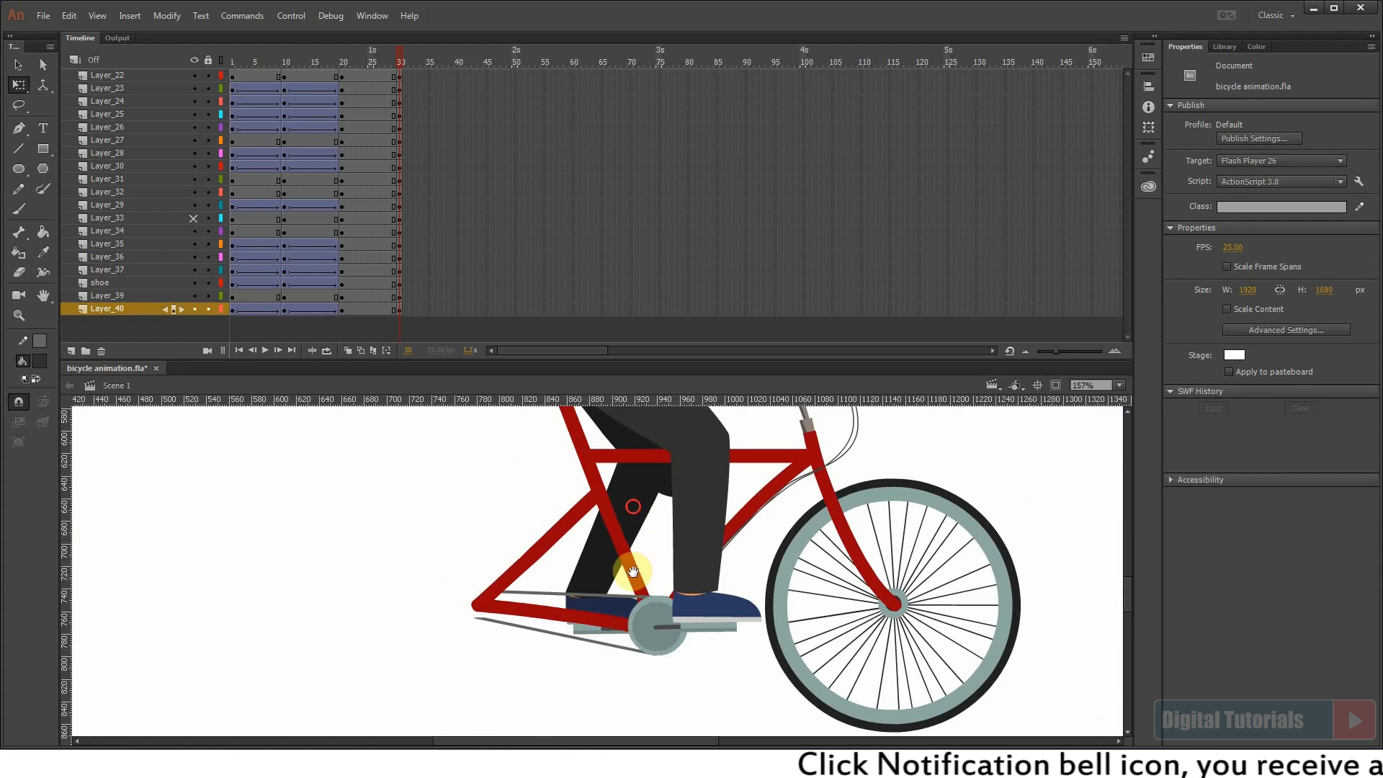
Step: Rotate the left thigh to meet the lowered knee and adjust the left lower leg to join it at frame 30
{"action": "scroll", "coordinate": [632, 570], "scroll_direction": "up", "scroll_amount": 4}
{"action": "left_click", "coordinate": [681, 576]}
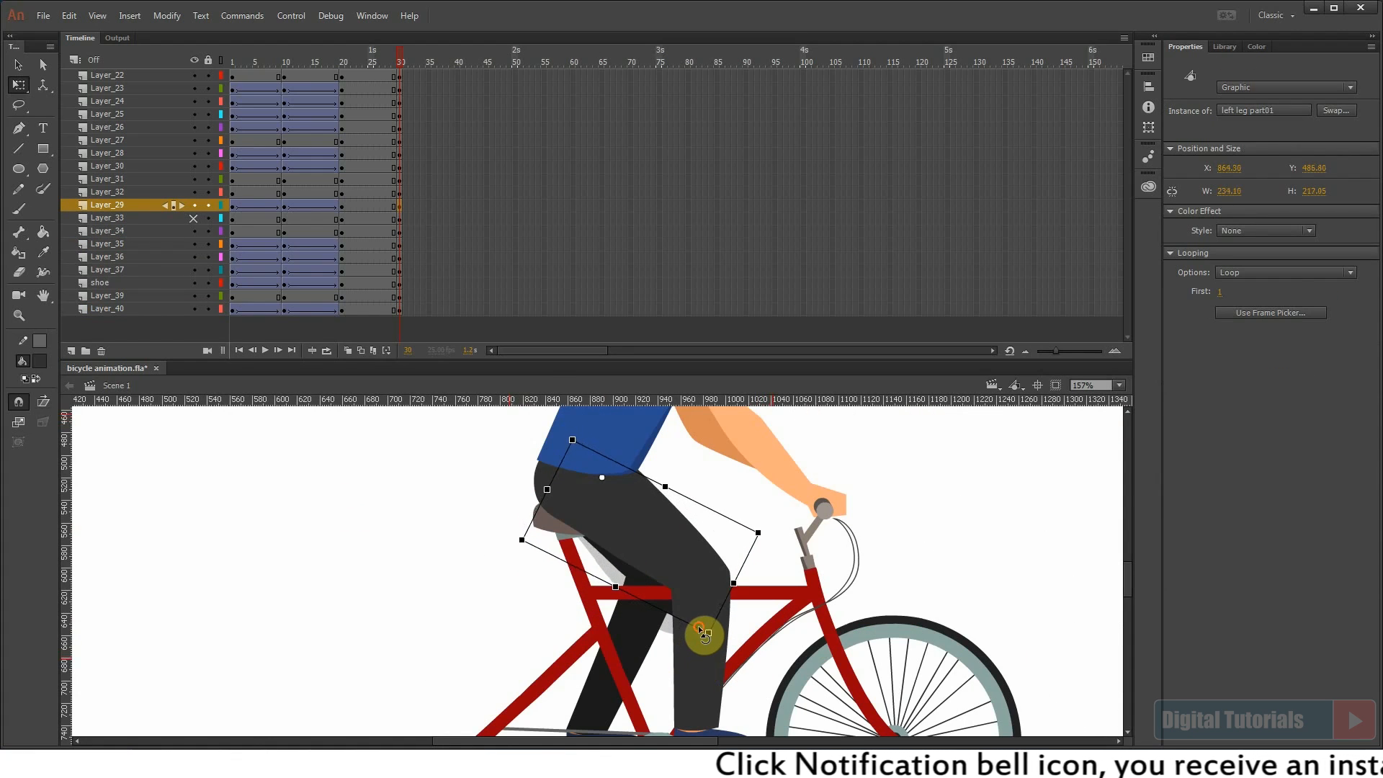
{"action": "left_click_drag", "start_coordinate": [606, 557], "coordinate": [600, 553]}
{"action": "left_click_drag", "start_coordinate": [653, 683], "coordinate": [646, 565]}
{"action": "left_click_drag", "start_coordinate": [631, 517], "coordinate": [650, 535]}
{"action": "left_click_drag", "start_coordinate": [653, 627], "coordinate": [639, 629]}
{"action": "scroll", "coordinate": [640, 628], "scroll_direction": "up", "scroll_amount": 4}
{"action": "left_click_drag", "start_coordinate": [664, 554], "coordinate": [673, 746]}
{"action": "left_click", "coordinate": [410, 522]}
{"action": "key", "text": "ctrl+minus"}
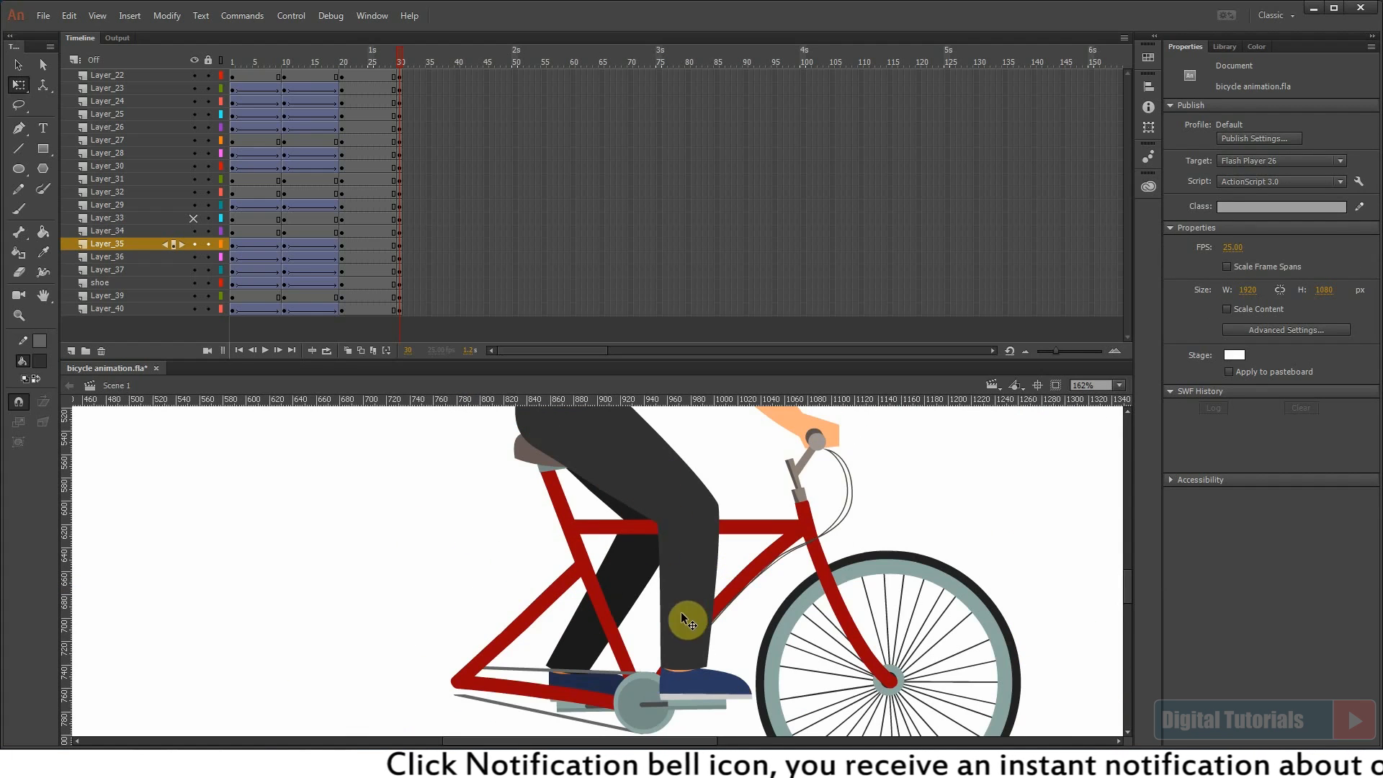
Step: Show the rear wheel layer, Layer_33, again and check the leg poses between frames 20 and 30
{"action": "left_click", "coordinate": [193, 217]}
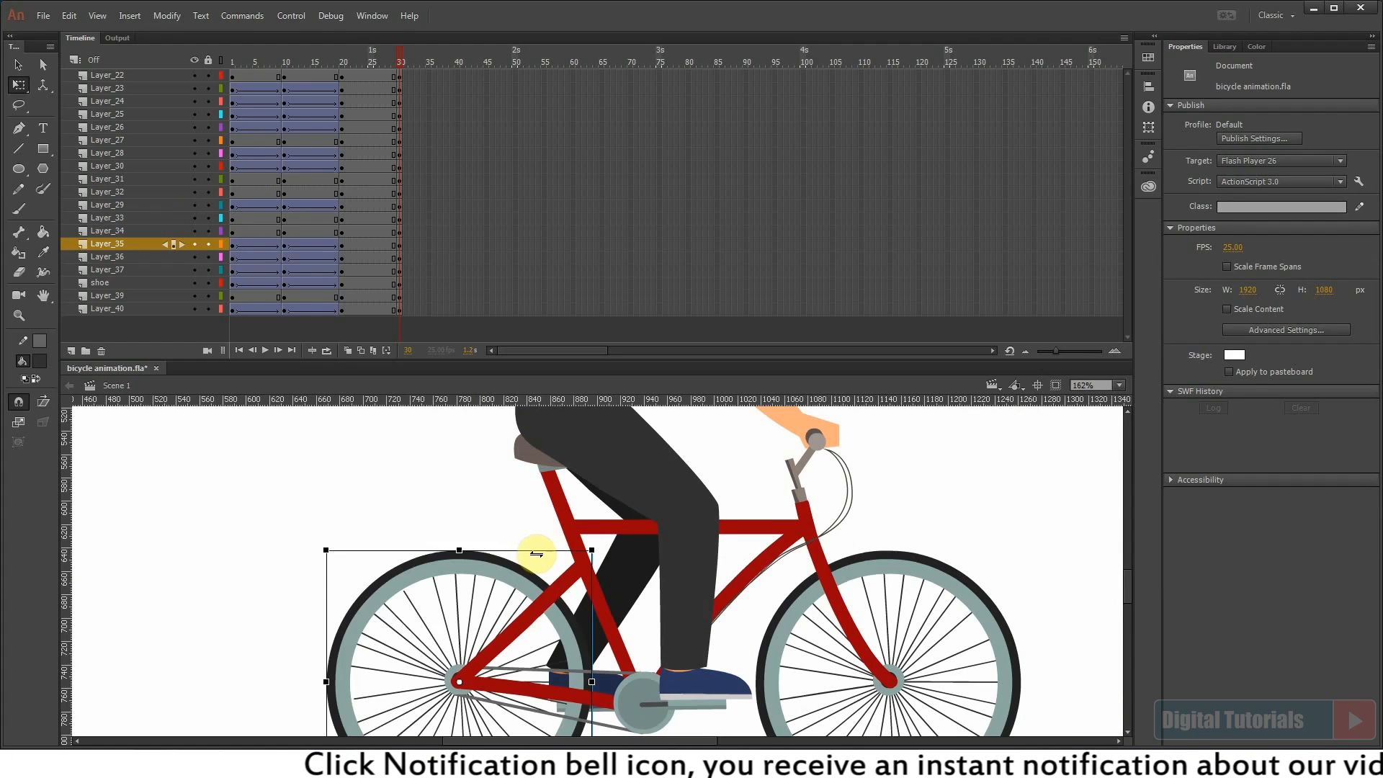
{"action": "key", "text": "ctrl+minus"}
{"action": "left_click", "coordinate": [344, 63]}
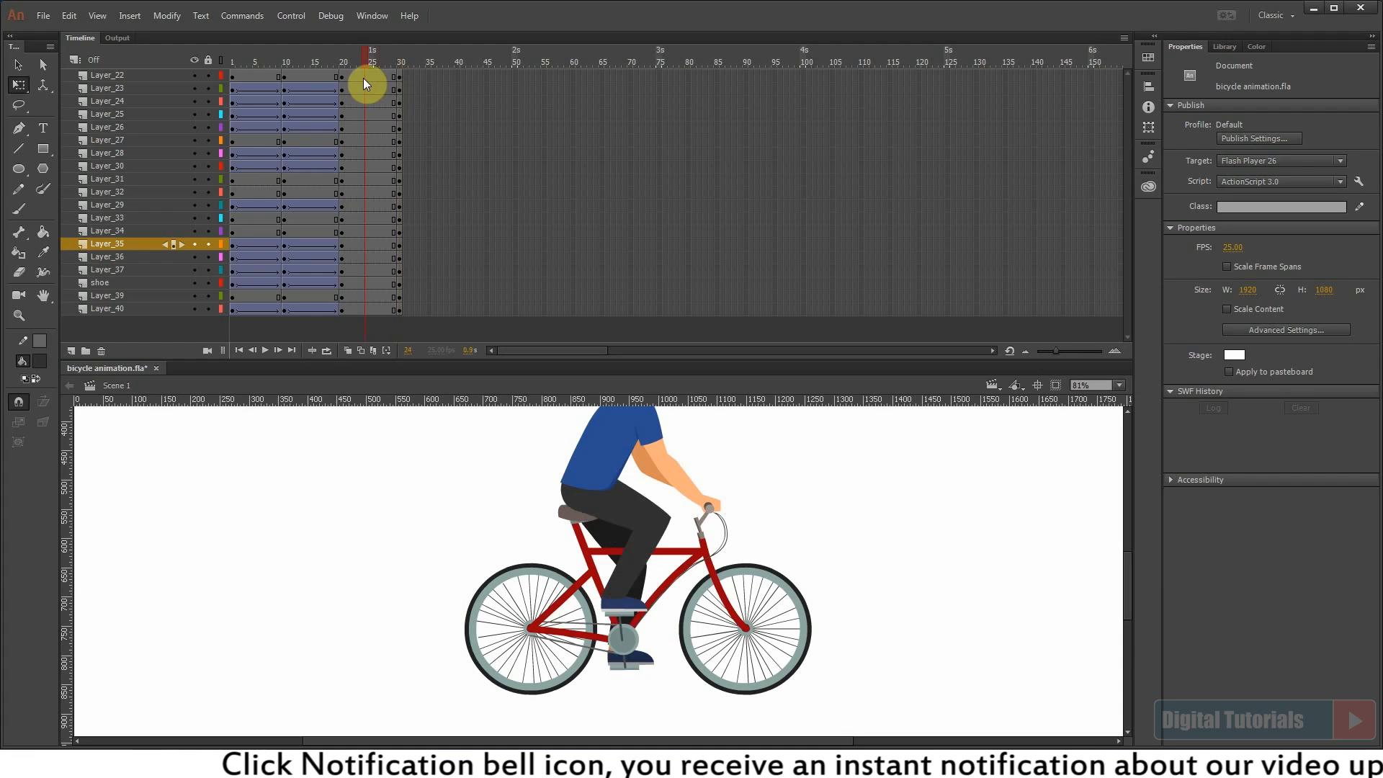
{"action": "left_click", "coordinate": [400, 85]}
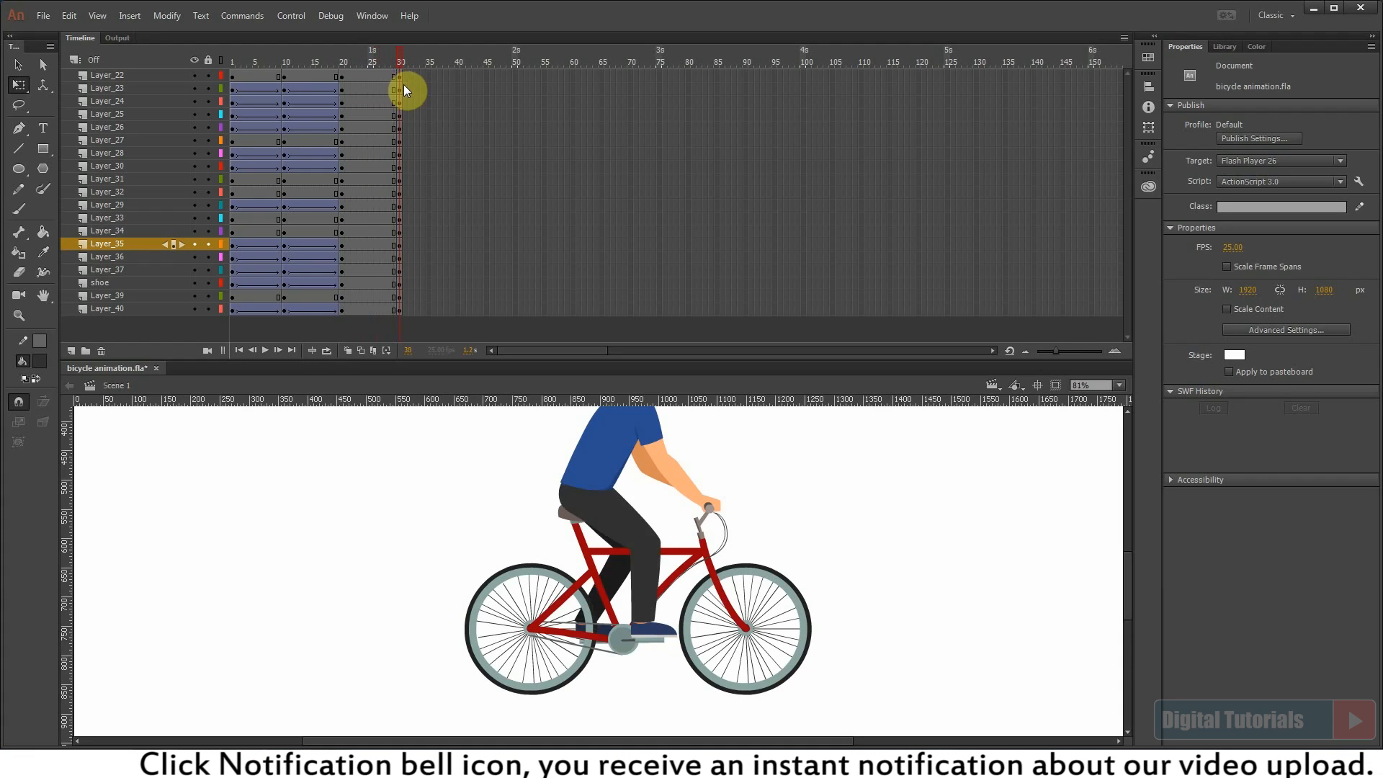
Step: Nudge the right thigh at the hip on frame 30 to line up with its position in the earlier frames
{"action": "left_click_drag", "start_coordinate": [553, 479], "coordinate": [604, 578]}
{"action": "left_click_drag", "start_coordinate": [542, 502], "coordinate": [573, 564]}
{"action": "left_click_drag", "start_coordinate": [360, 62], "coordinate": [406, 71]}
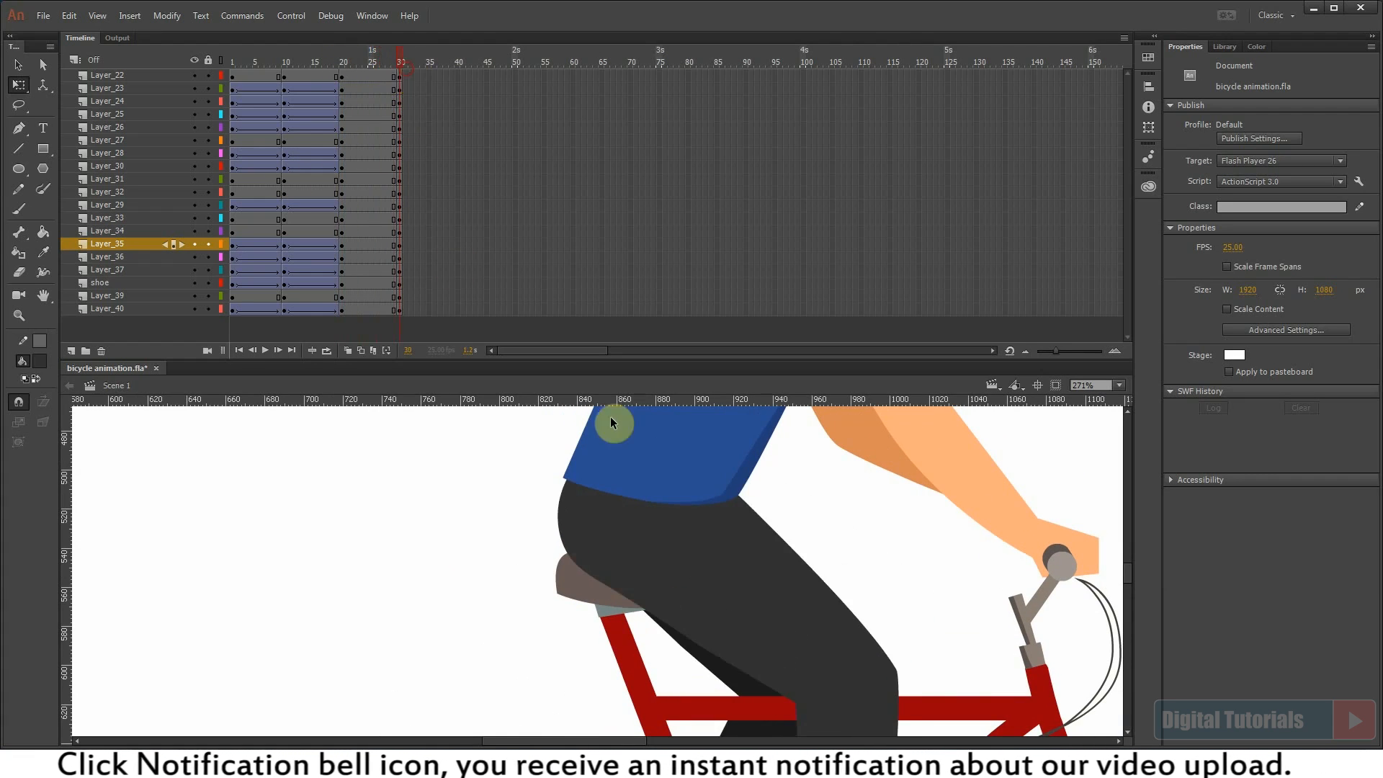
{"action": "left_click", "coordinate": [612, 549]}
{"action": "left_click_drag", "start_coordinate": [604, 448], "coordinate": [611, 447]}
{"action": "left_click_drag", "start_coordinate": [233, 62], "coordinate": [446, 109]}
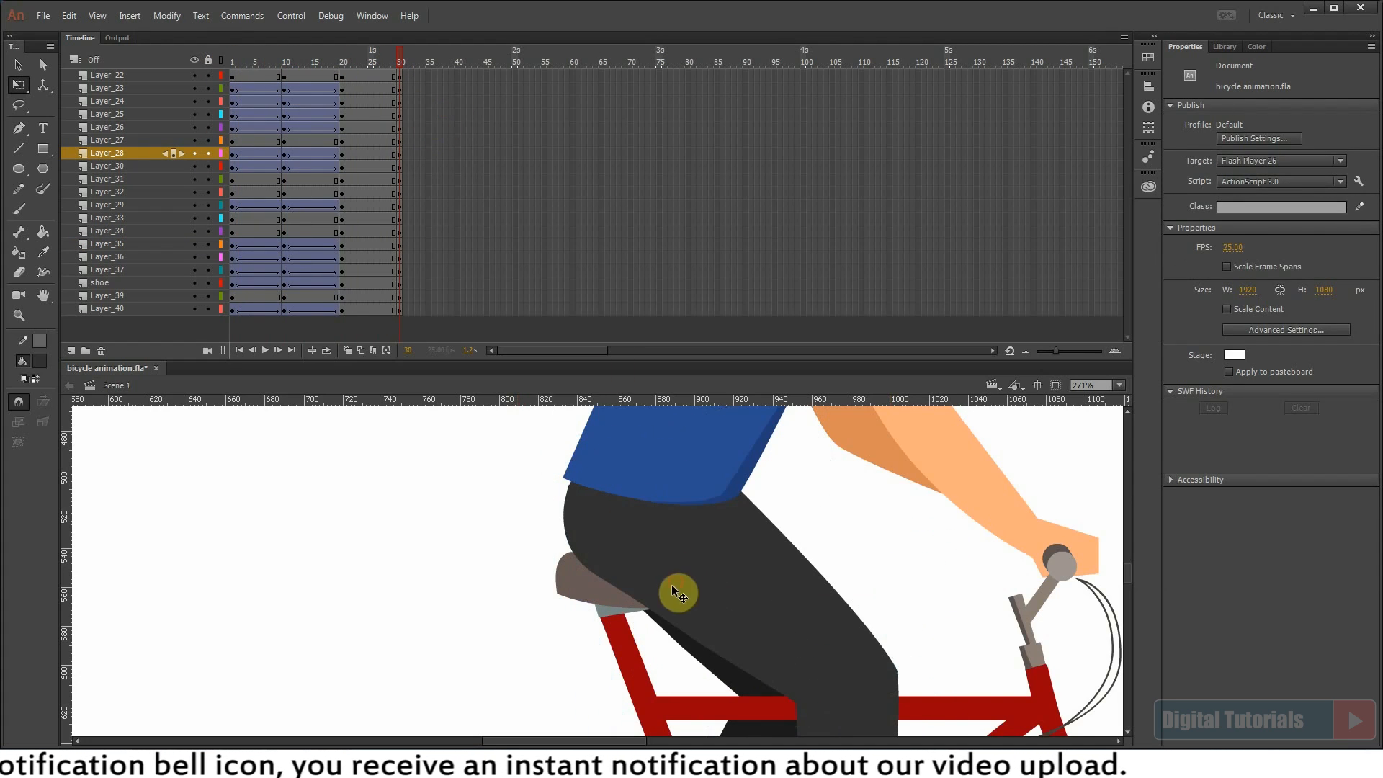
{"action": "left_click", "coordinate": [630, 556]}
{"action": "left_click_drag", "start_coordinate": [631, 556], "coordinate": [623, 551]}
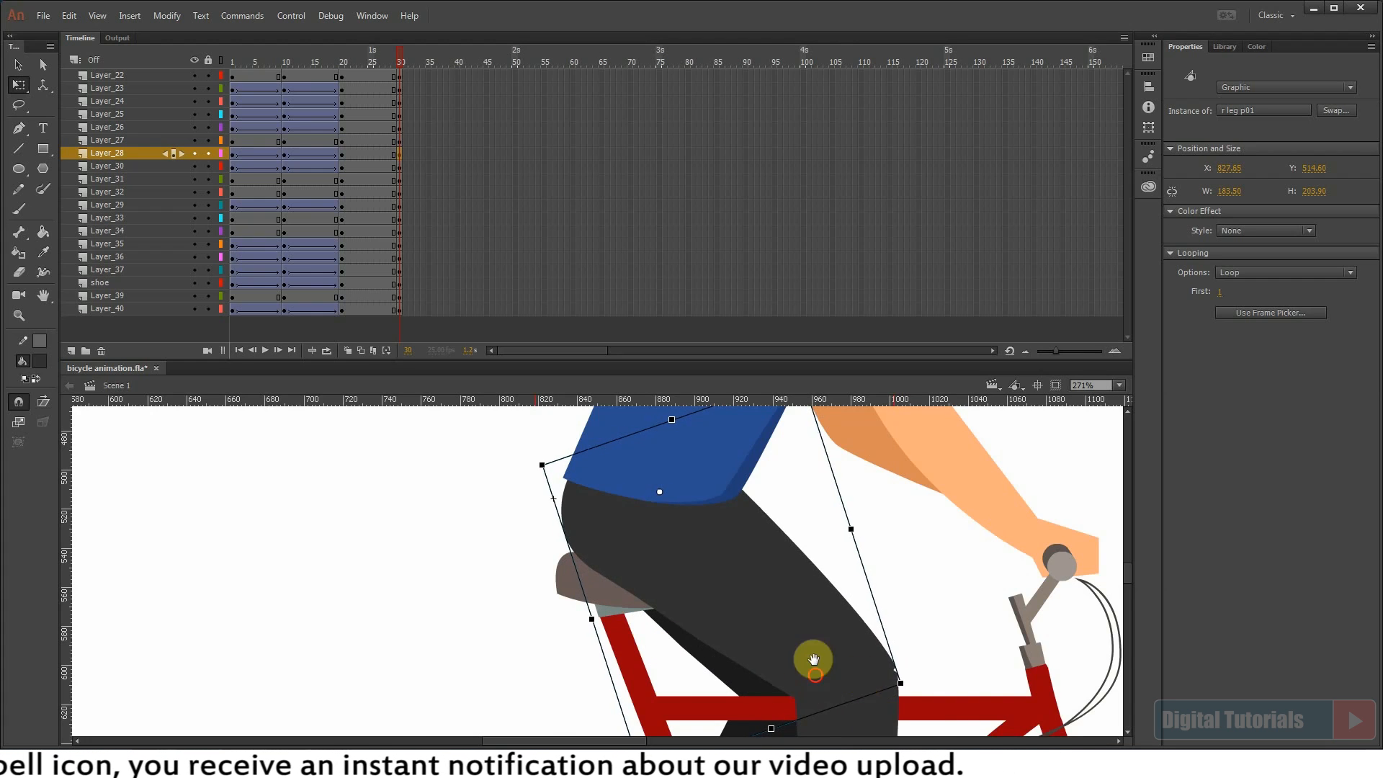
Step: Stretch the right lower leg slightly downward so its cuff reaches the shoe
{"action": "scroll", "coordinate": [850, 634], "scroll_direction": "down", "scroll_amount": 5}
{"action": "left_click", "coordinate": [834, 617]}
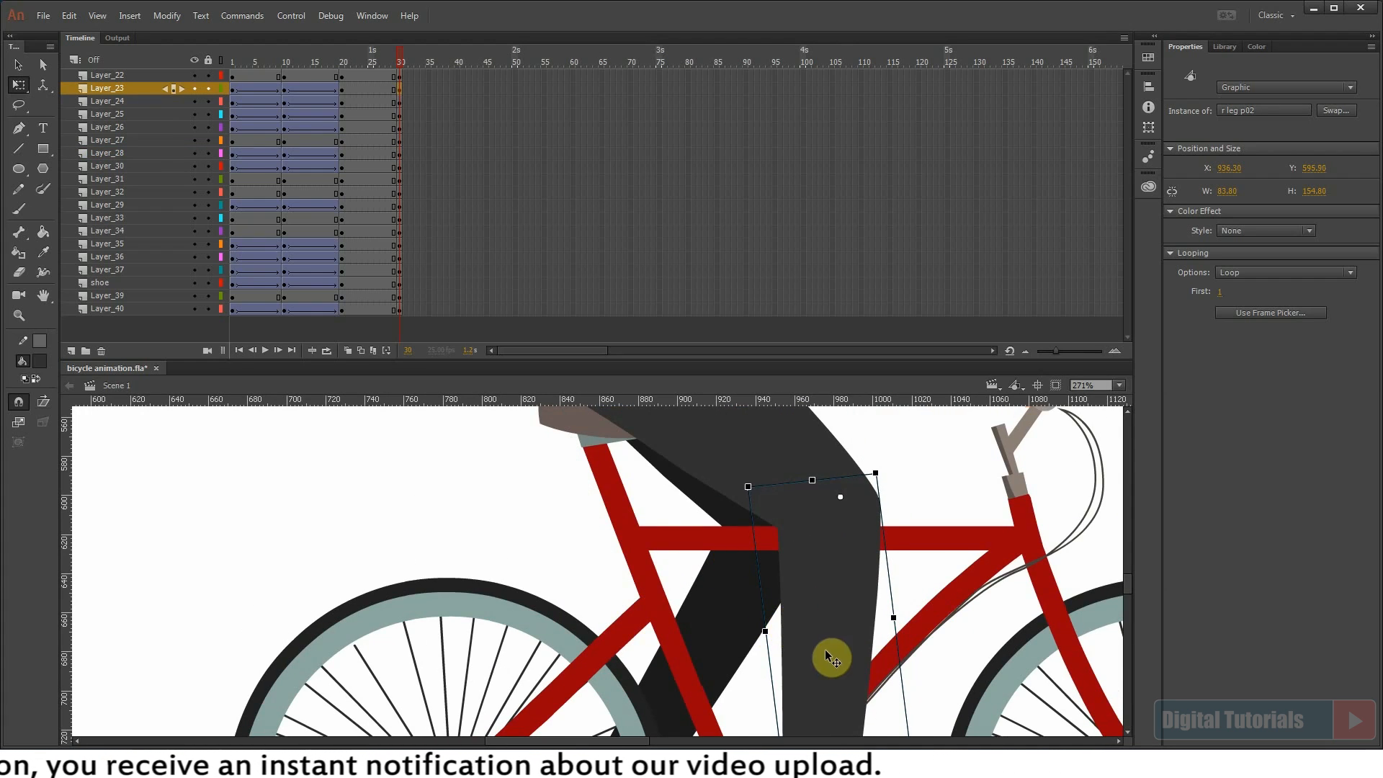
{"action": "scroll", "coordinate": [864, 645], "scroll_direction": "up", "scroll_amount": 2}
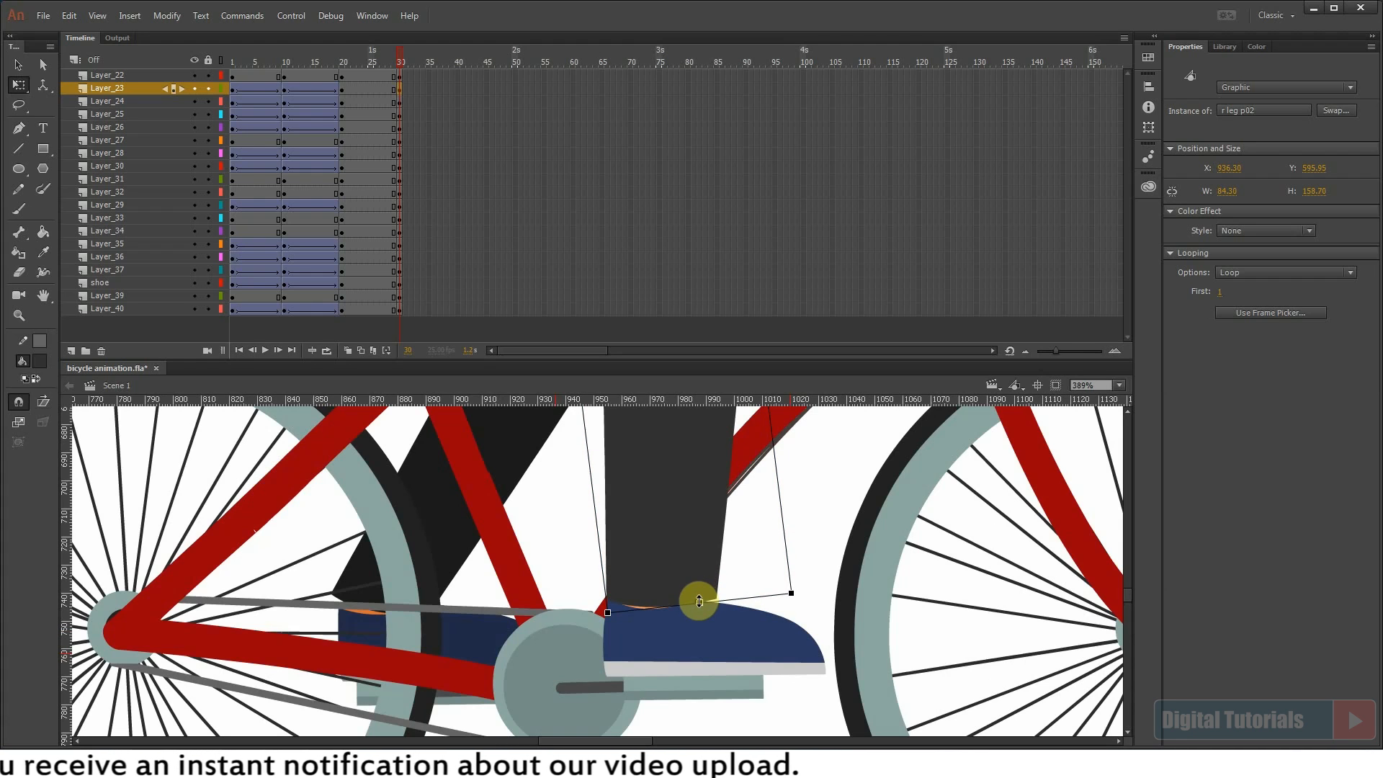
{"action": "key", "text": "ctrl+2"}
{"action": "left_click", "coordinate": [597, 684]}
Step: Create classic tweens between frames 20 and 30 on Layers 23 to 26, 28, 30 and 29
{"action": "scroll", "coordinate": [585, 646], "scroll_direction": "up", "scroll_amount": 6}
{"action": "left_click_drag", "start_coordinate": [295, 63], "coordinate": [379, 164]}
{"action": "right_click", "coordinate": [384, 127]}
{"action": "left_click", "coordinate": [425, 154]}
{"action": "right_click", "coordinate": [377, 163]}
{"action": "left_click", "coordinate": [414, 204]}
{"action": "right_click", "coordinate": [358, 208]}
{"action": "left_click", "coordinate": [412, 250]}
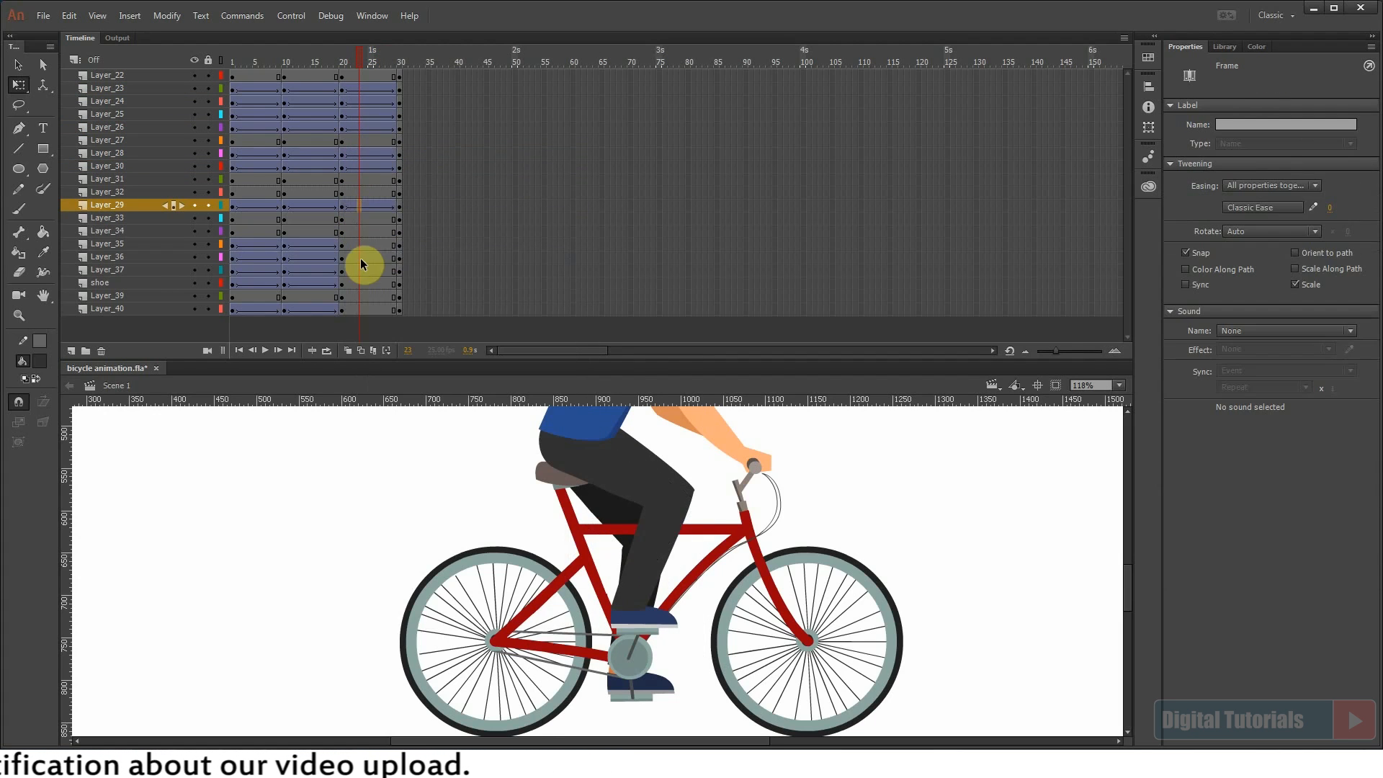
Step: Create classic tweens between frames 20 and 30 on Layers 35 to 37, shoe and Layer_40, and play the animation
{"action": "left_click_drag", "start_coordinate": [360, 263], "coordinate": [377, 288]}
{"action": "right_click", "coordinate": [371, 278]}
{"action": "left_click", "coordinate": [421, 310]}
{"action": "right_click", "coordinate": [365, 310]}
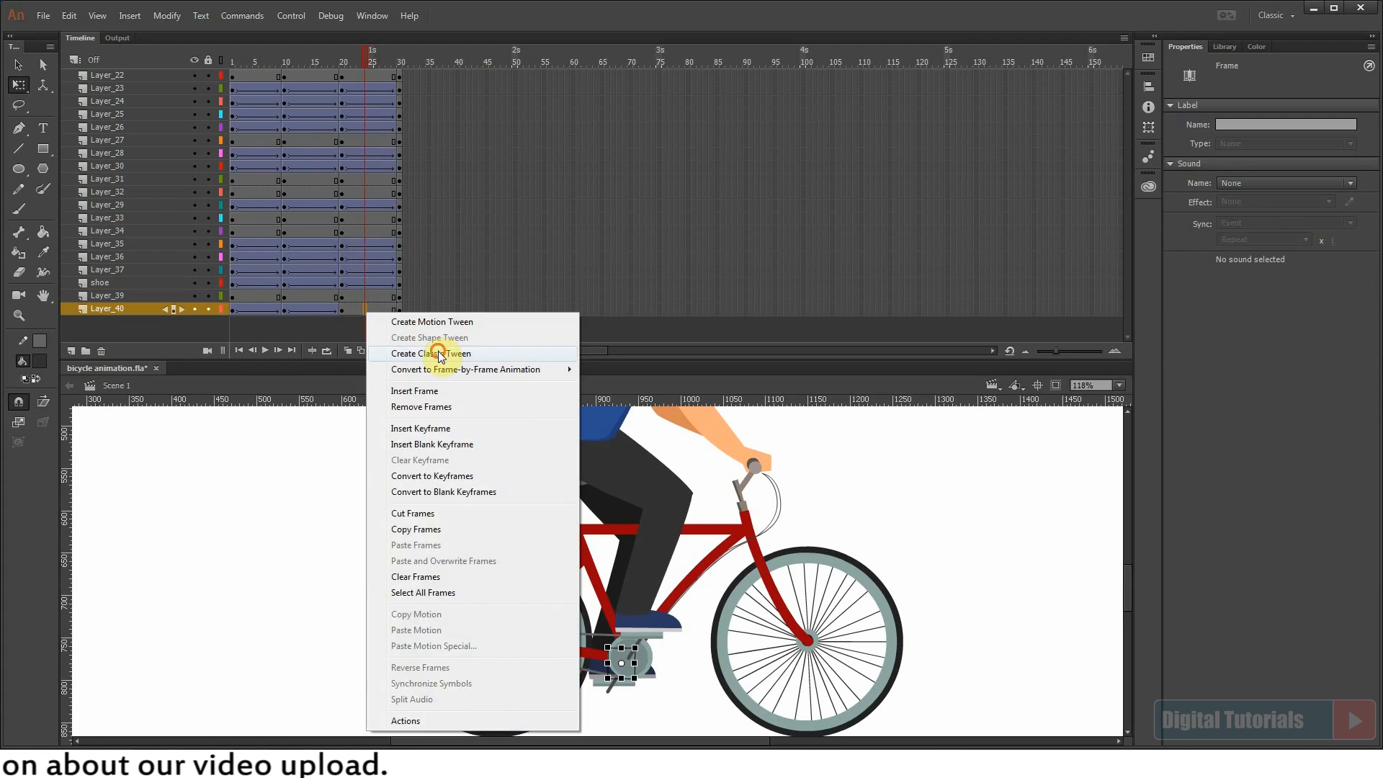
{"action": "left_click", "coordinate": [440, 354]}
{"action": "key", "text": "Return"}
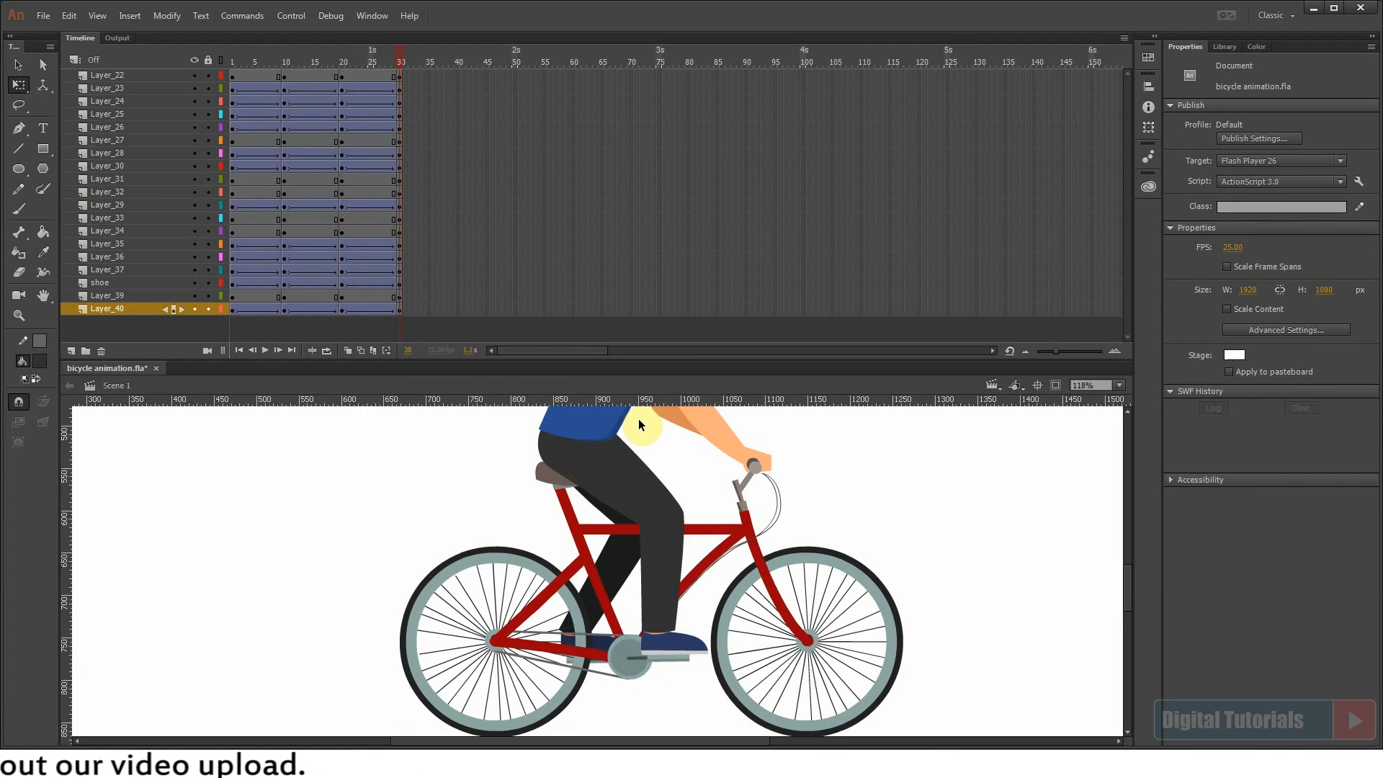
Step: Copy the frame 1 keyframes of all layers to frame 40
{"action": "left_click", "coordinate": [233, 56]}
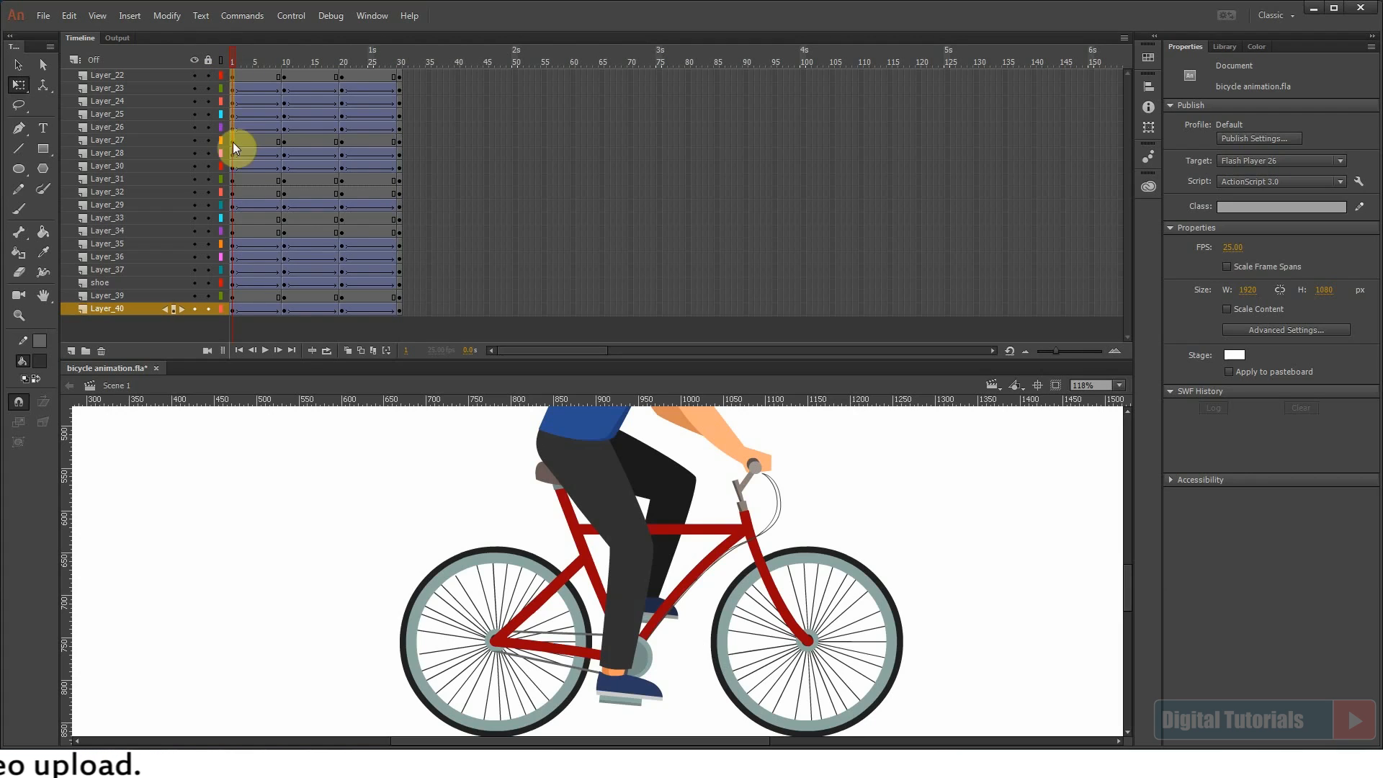
{"action": "left_click_drag", "start_coordinate": [232, 325], "coordinate": [277, 142]}
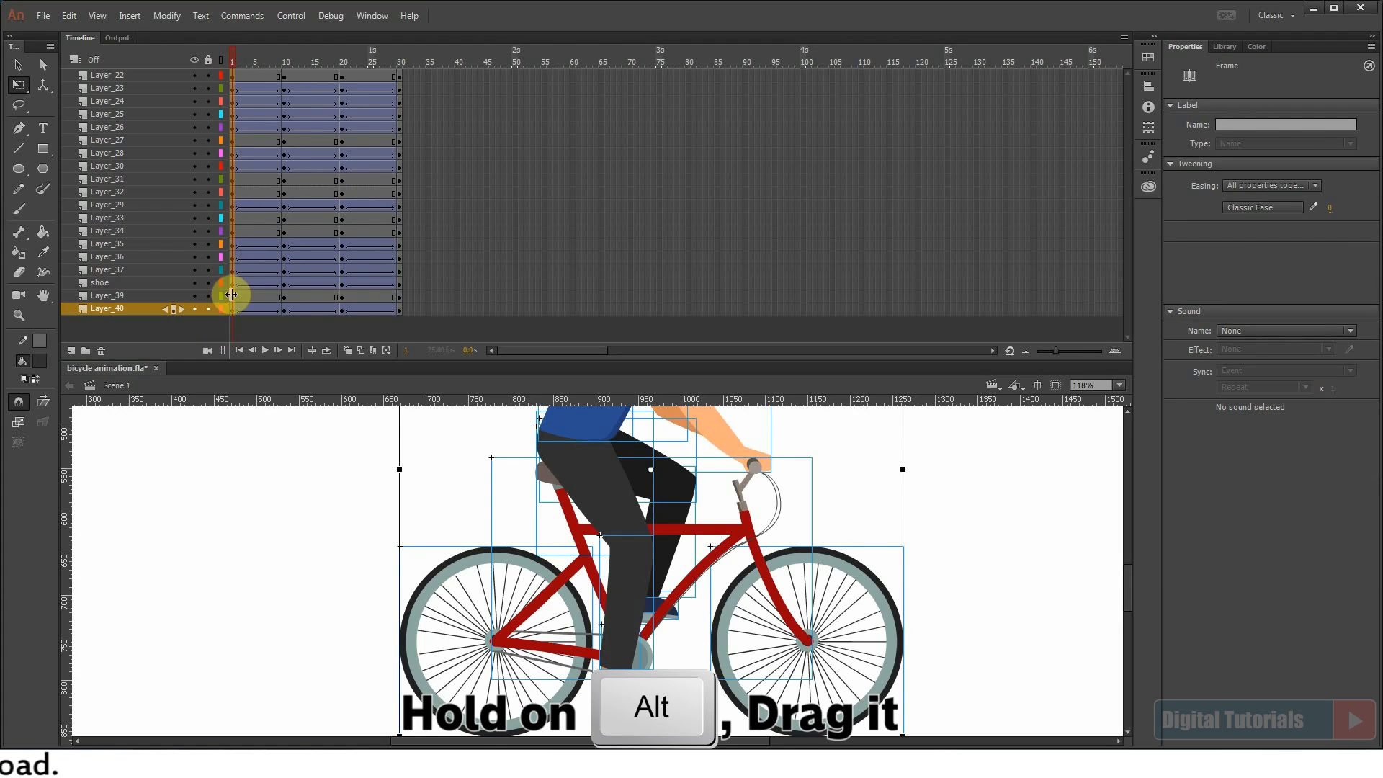
{"action": "mouse_move", "coordinate": [232, 282]}
{"action": "left_mouse_down"}
{"action": "mouse_move", "coordinate": [460, 296]}
{"action": "mouse_move", "coordinate": [270, 146]}
{"action": "left_mouse_up"}
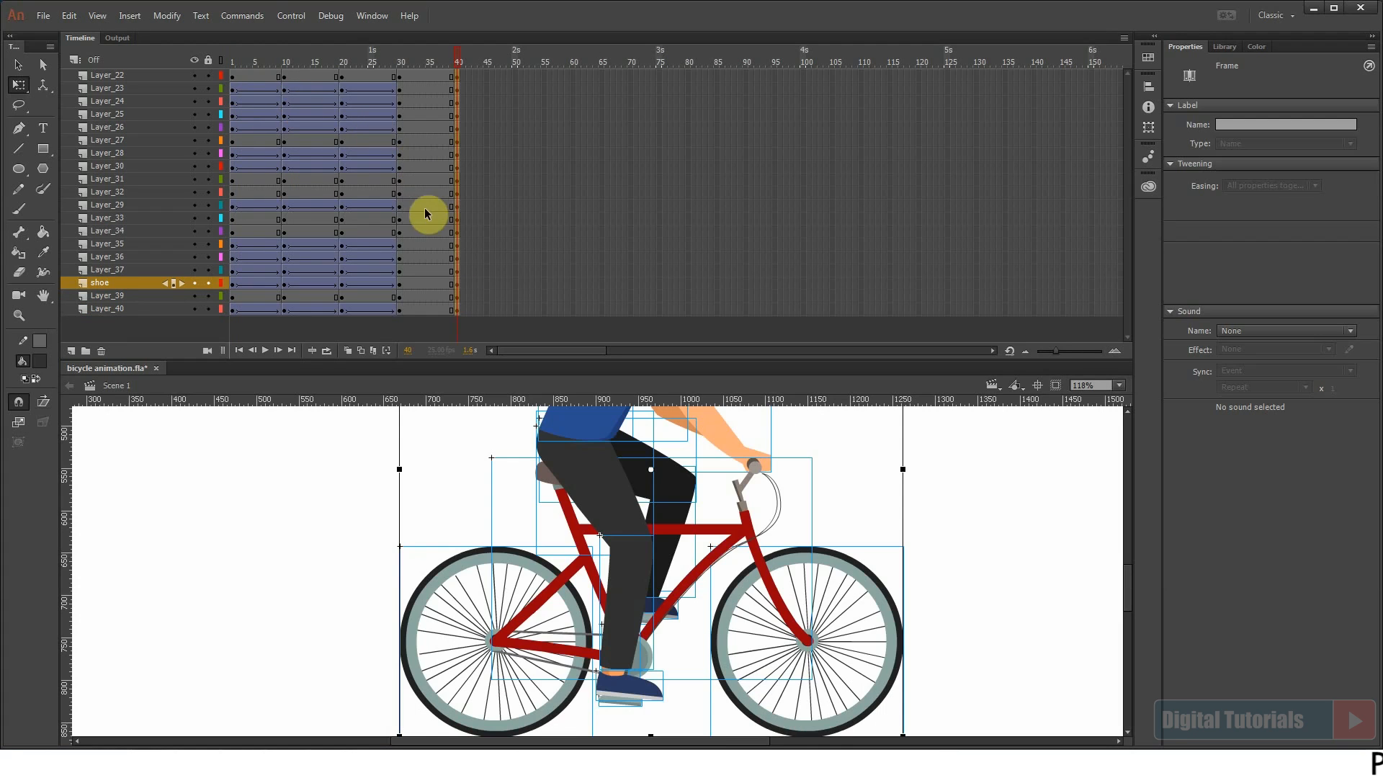
Step: Create classic tweens between frames 30 and 40 on Layers 23 to 26, 28, 30 and 29
{"action": "left_click_drag", "start_coordinate": [420, 96], "coordinate": [430, 165]}
{"action": "right_click", "coordinate": [424, 118]}
{"action": "left_click", "coordinate": [475, 160]}
{"action": "right_click", "coordinate": [429, 164]}
{"action": "left_click", "coordinate": [476, 205]}
{"action": "right_click", "coordinate": [418, 203]}
{"action": "left_click", "coordinate": [475, 243]}
Step: Create classic tweens between frames 30 and 40 on Layers 35 to 37, shoe and Layer_40, and return to frame 1
{"action": "left_click_drag", "start_coordinate": [409, 241], "coordinate": [438, 291]}
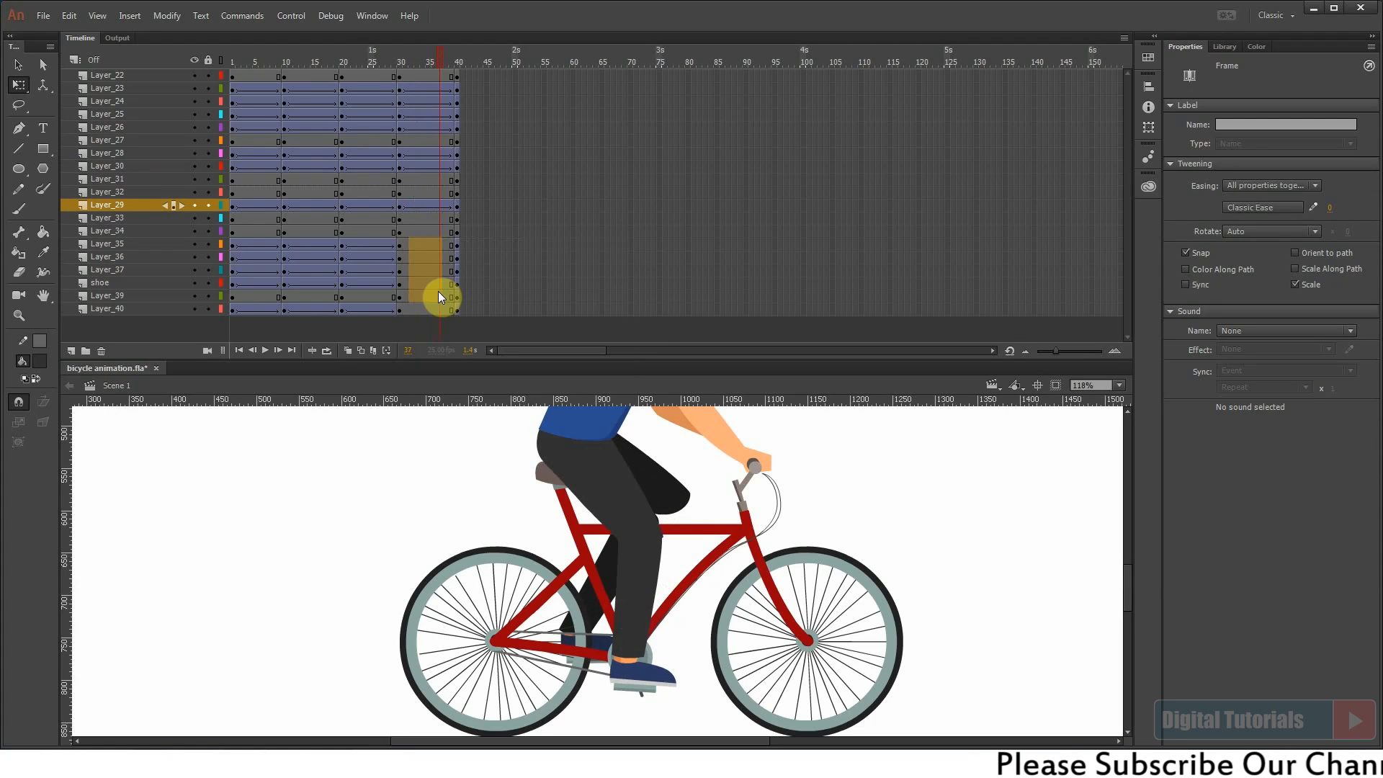
{"action": "right_click", "coordinate": [425, 266]}
{"action": "left_click", "coordinate": [504, 310]}
{"action": "right_click", "coordinate": [427, 309]}
{"action": "left_click", "coordinate": [492, 350]}
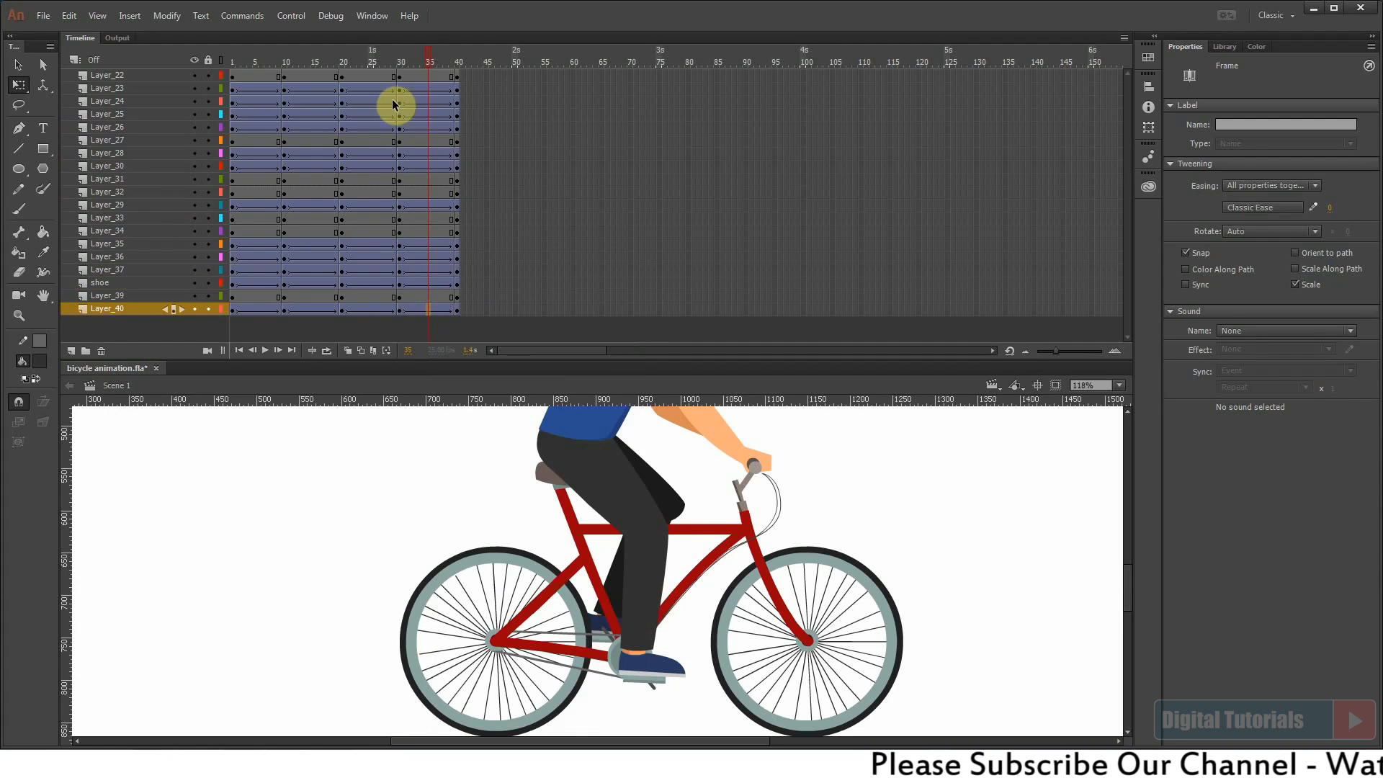
{"action": "left_click_drag", "start_coordinate": [350, 60], "coordinate": [197, 58]}
Step: Clear the keyframes after frame 1 on Layer_22
{"action": "left_click", "coordinate": [126, 75]}
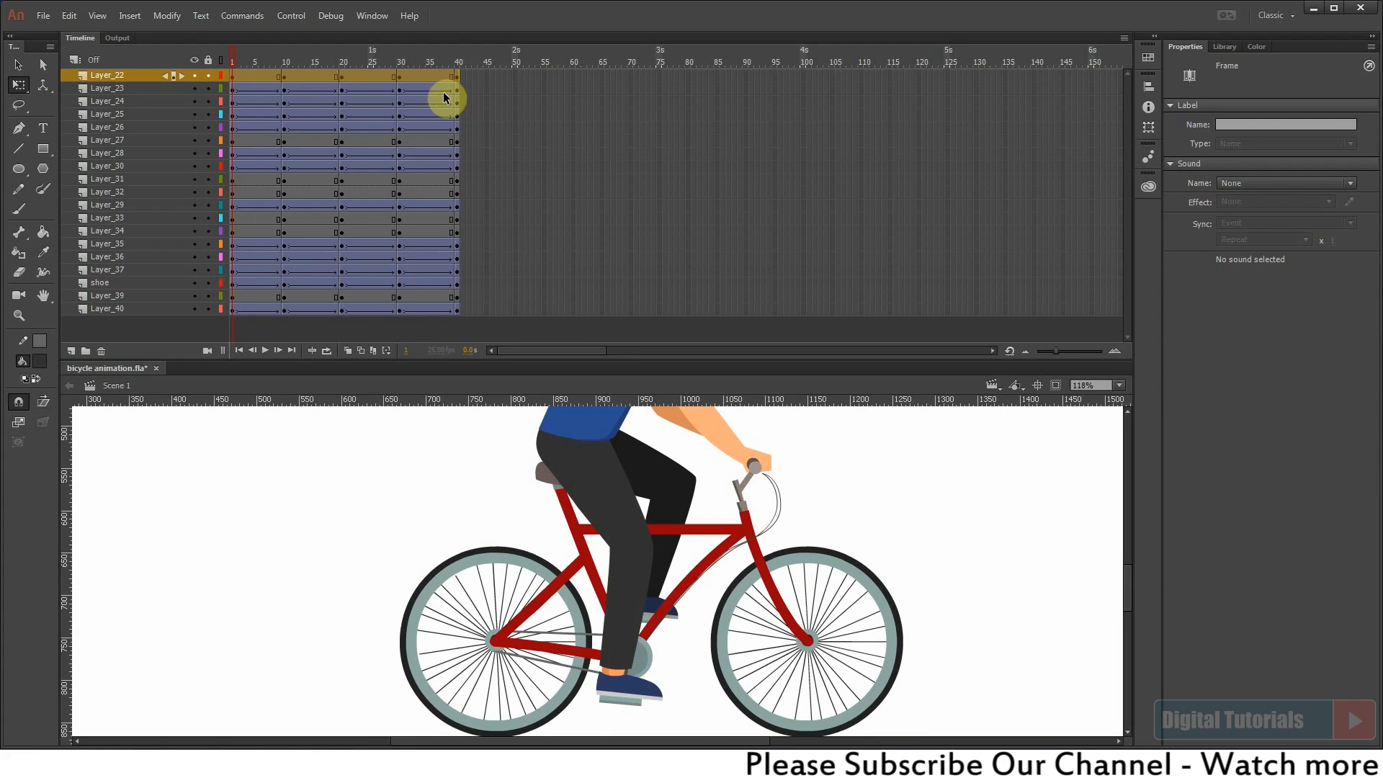
{"action": "left_click", "coordinate": [473, 88]}
{"action": "left_click_drag", "start_coordinate": [265, 80], "coordinate": [448, 81]}
{"action": "right_click", "coordinate": [360, 76]}
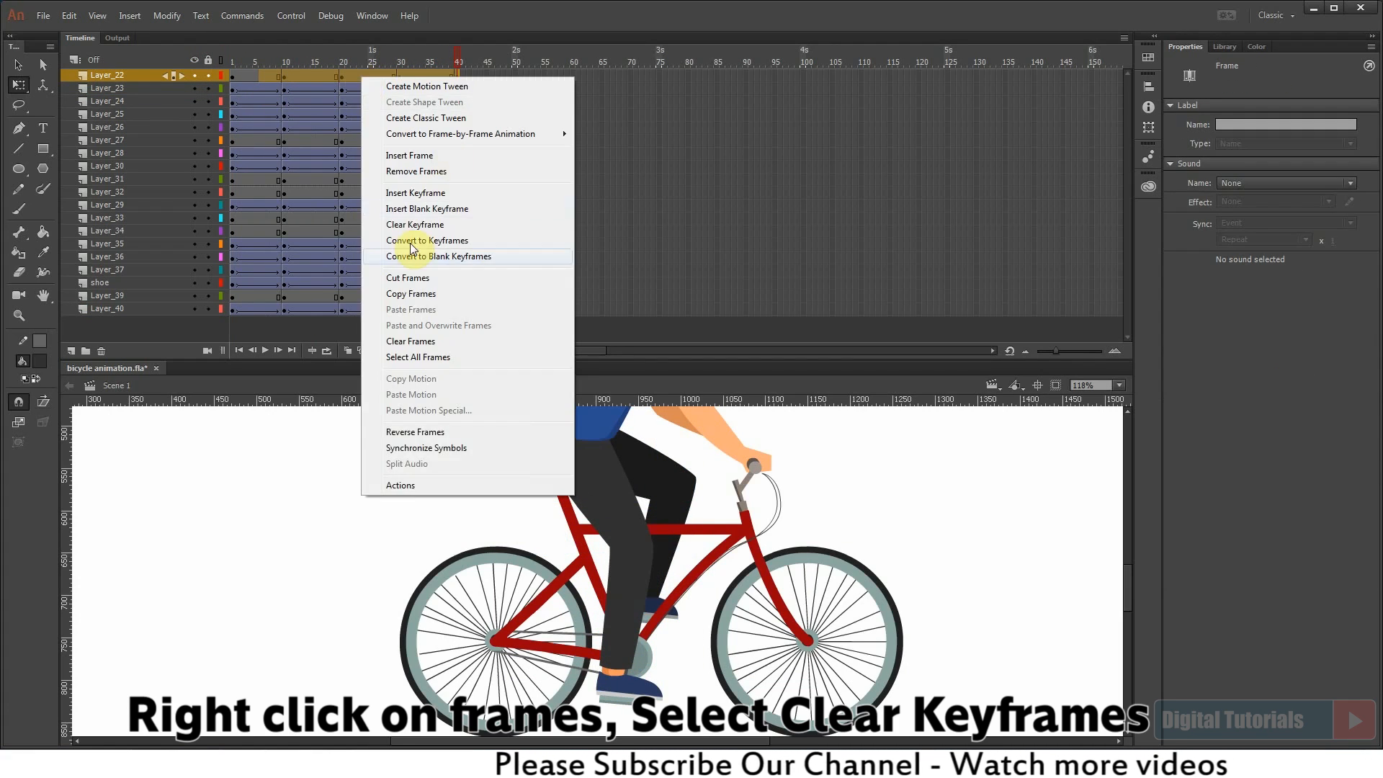
{"action": "left_click", "coordinate": [395, 222]}
Step: Clear the keyframes after frame 1 on the static Layers 31, 32 and 27
{"action": "left_click_drag", "start_coordinate": [253, 180], "coordinate": [454, 198]}
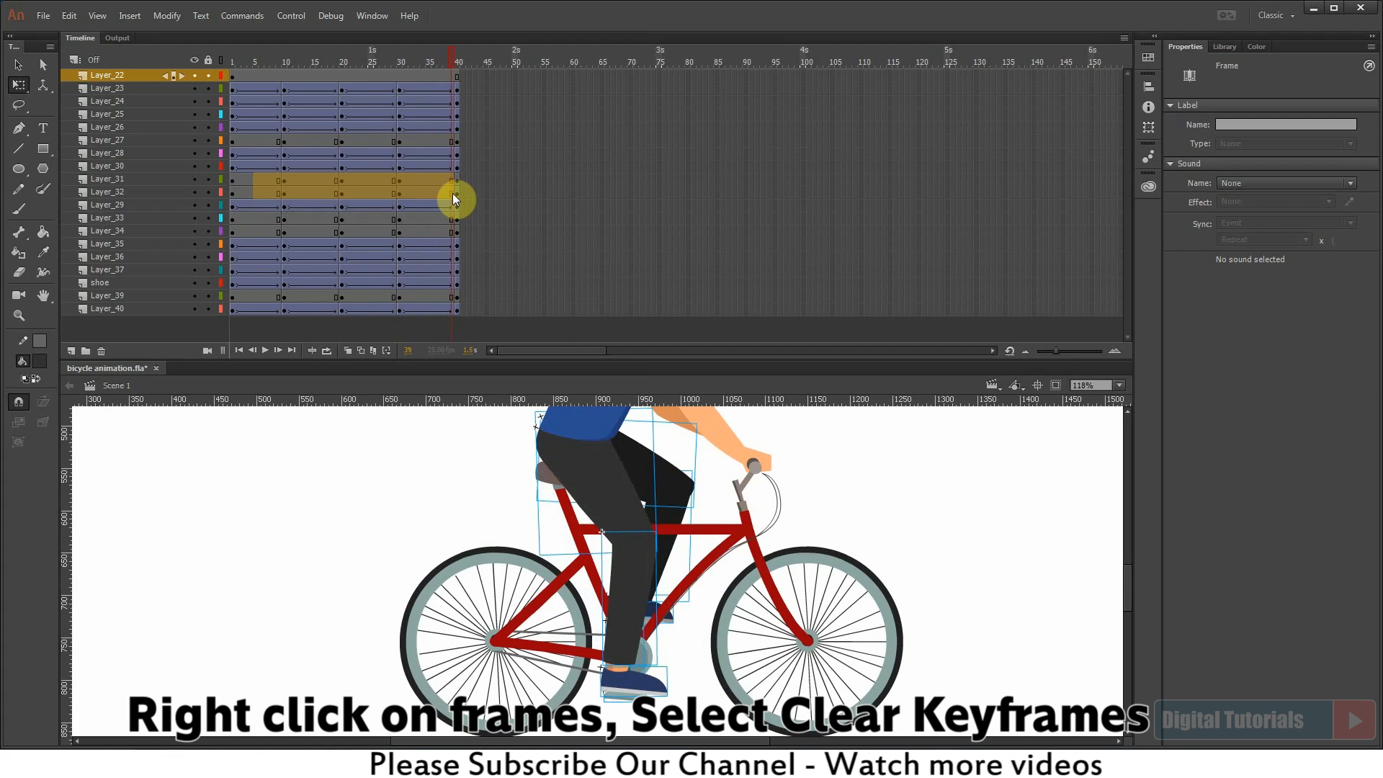
{"action": "right_click", "coordinate": [427, 190]}
{"action": "left_click", "coordinate": [480, 334]}
{"action": "left_click_drag", "start_coordinate": [265, 141], "coordinate": [457, 145]}
{"action": "right_click", "coordinate": [354, 145]}
{"action": "left_click", "coordinate": [430, 294]}
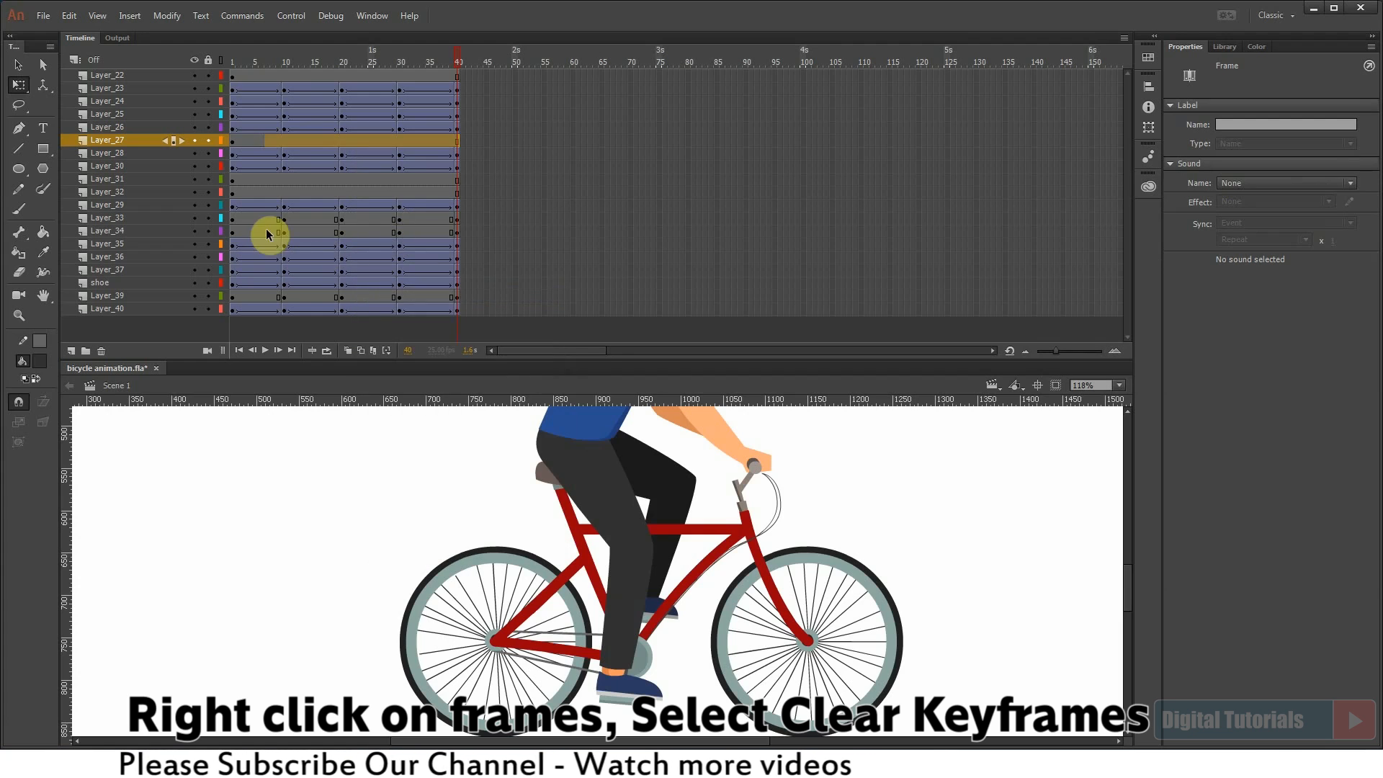
Step: Clear the keyframes after frame 1 on the static Layers 33, 34 and 39
{"action": "left_click_drag", "start_coordinate": [265, 219], "coordinate": [448, 230]}
{"action": "left_click", "coordinate": [493, 377]}
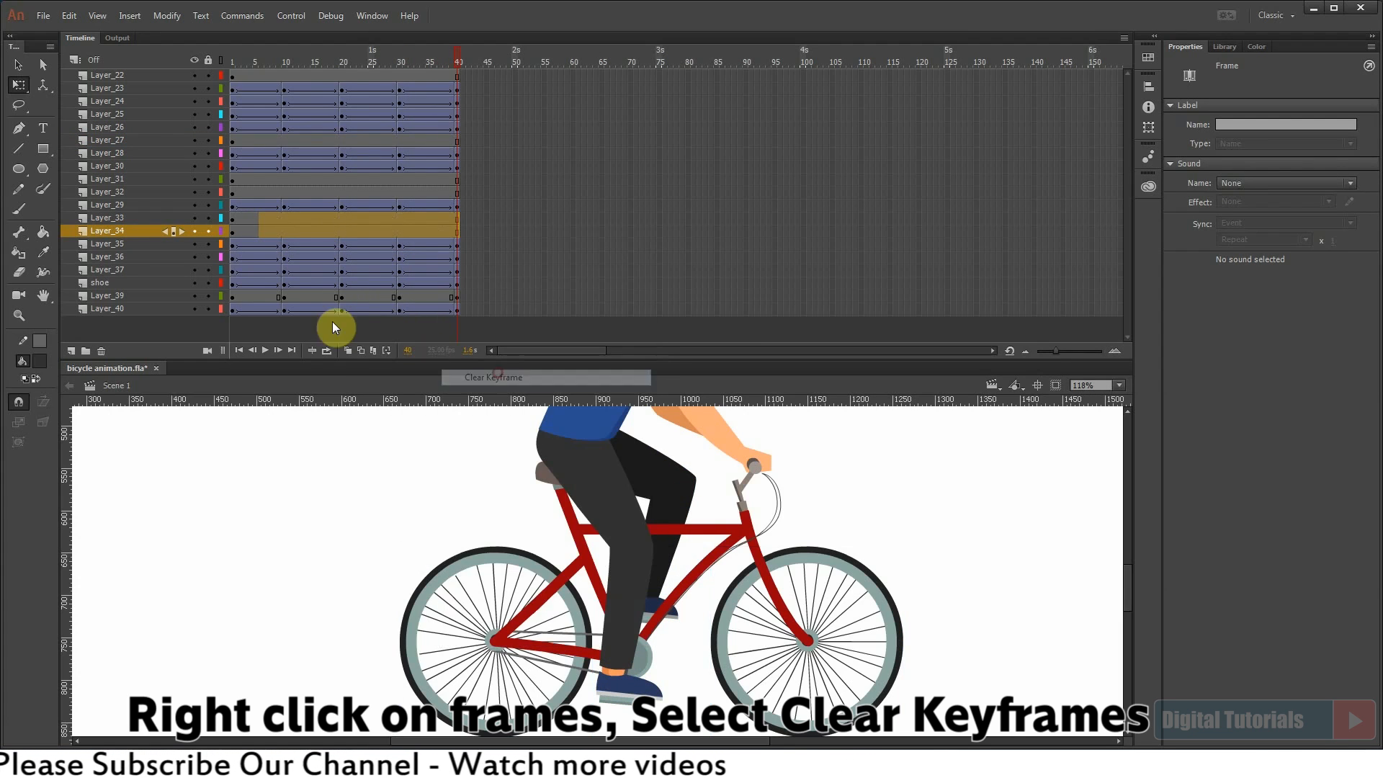
{"action": "left_click_drag", "start_coordinate": [259, 296], "coordinate": [458, 297]}
{"action": "right_click", "coordinate": [442, 297]}
{"action": "left_click", "coordinate": [509, 452]}
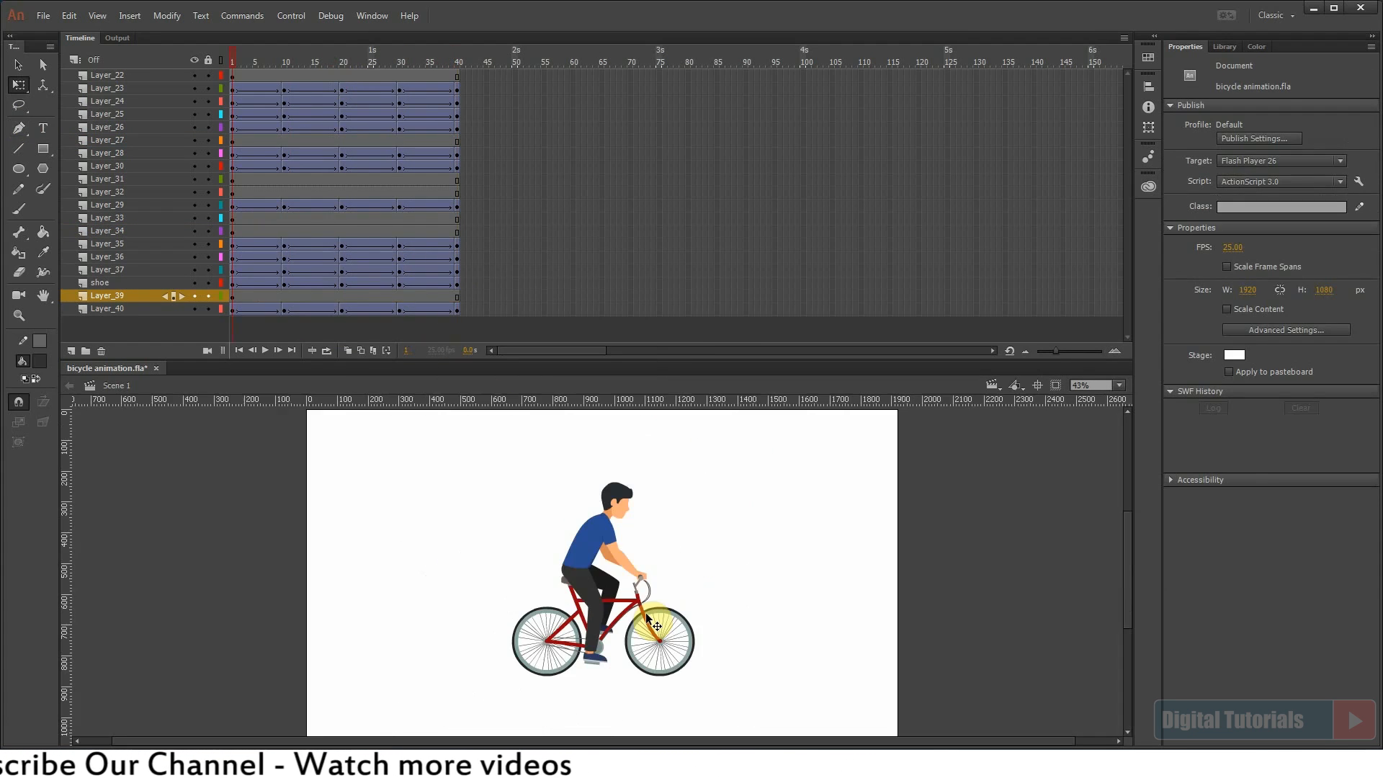
Step: Remove four frames from all layers at frame 5 to bring the second pose keyframes to frame 6
{"action": "scroll", "coordinate": [473, 470], "scroll_direction": "up", "scroll_amount": 3}
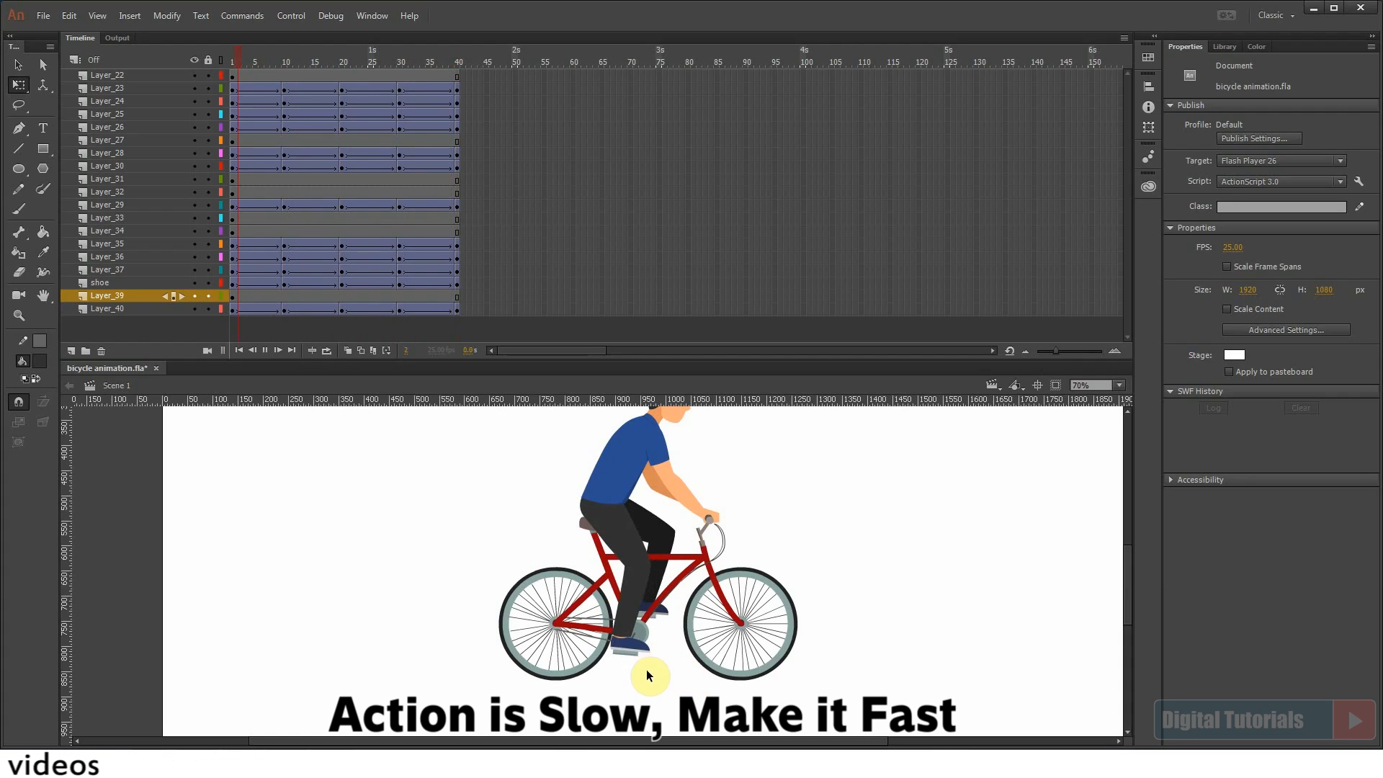
{"action": "left_click", "coordinate": [256, 62]}
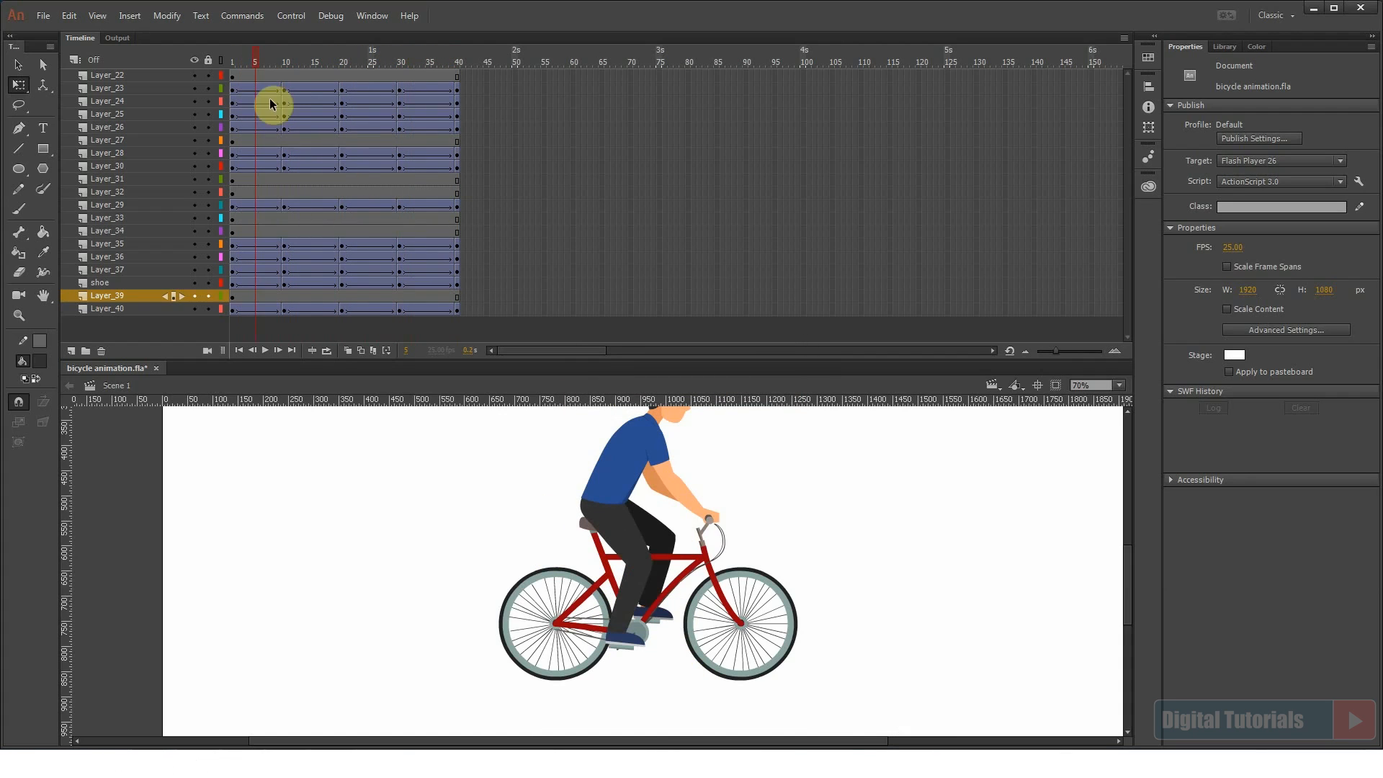
{"action": "key", "text": "shift+F5"}
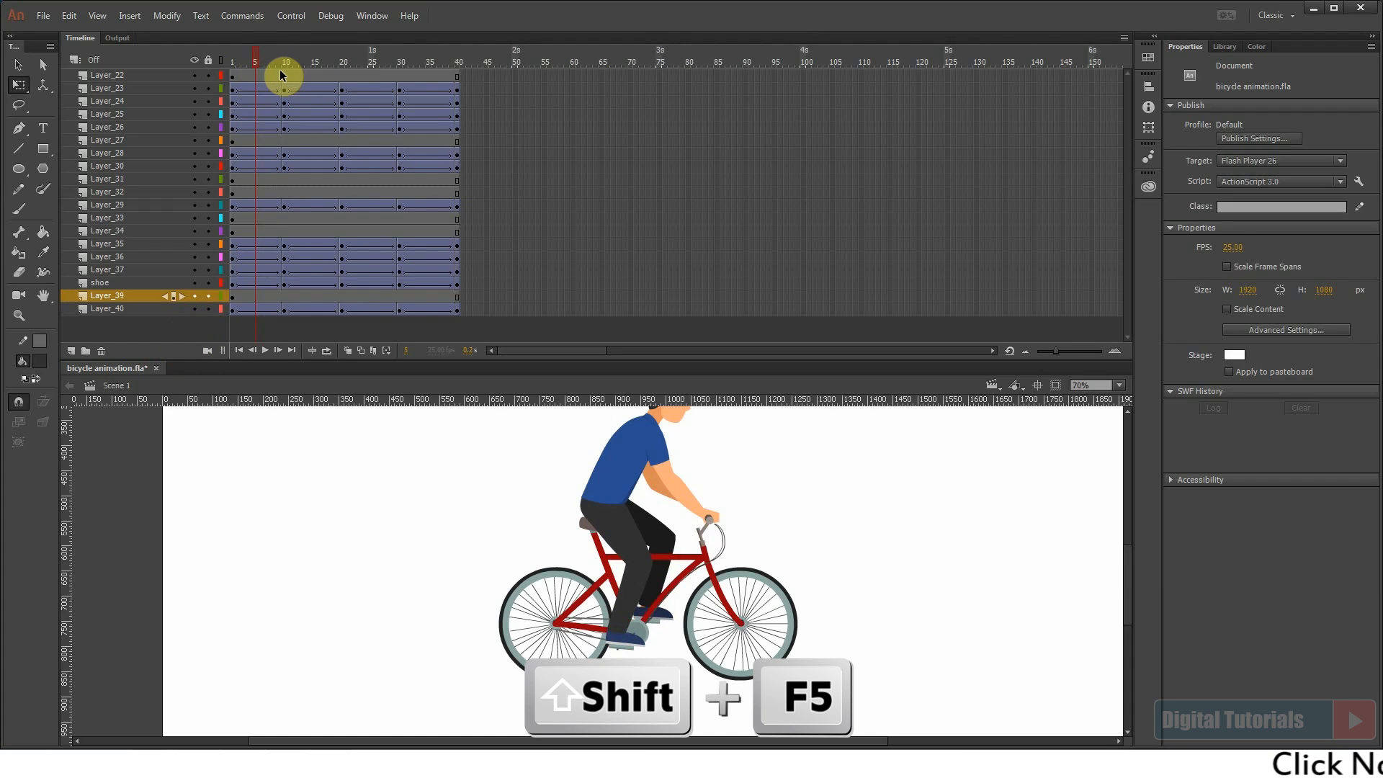
{"action": "key", "text": "shift+F5"}
{"action": "key", "text": "shift+F5"}
{"action": "key", "text": "shift+F5"}
{"action": "key", "text": "shift+F5"}
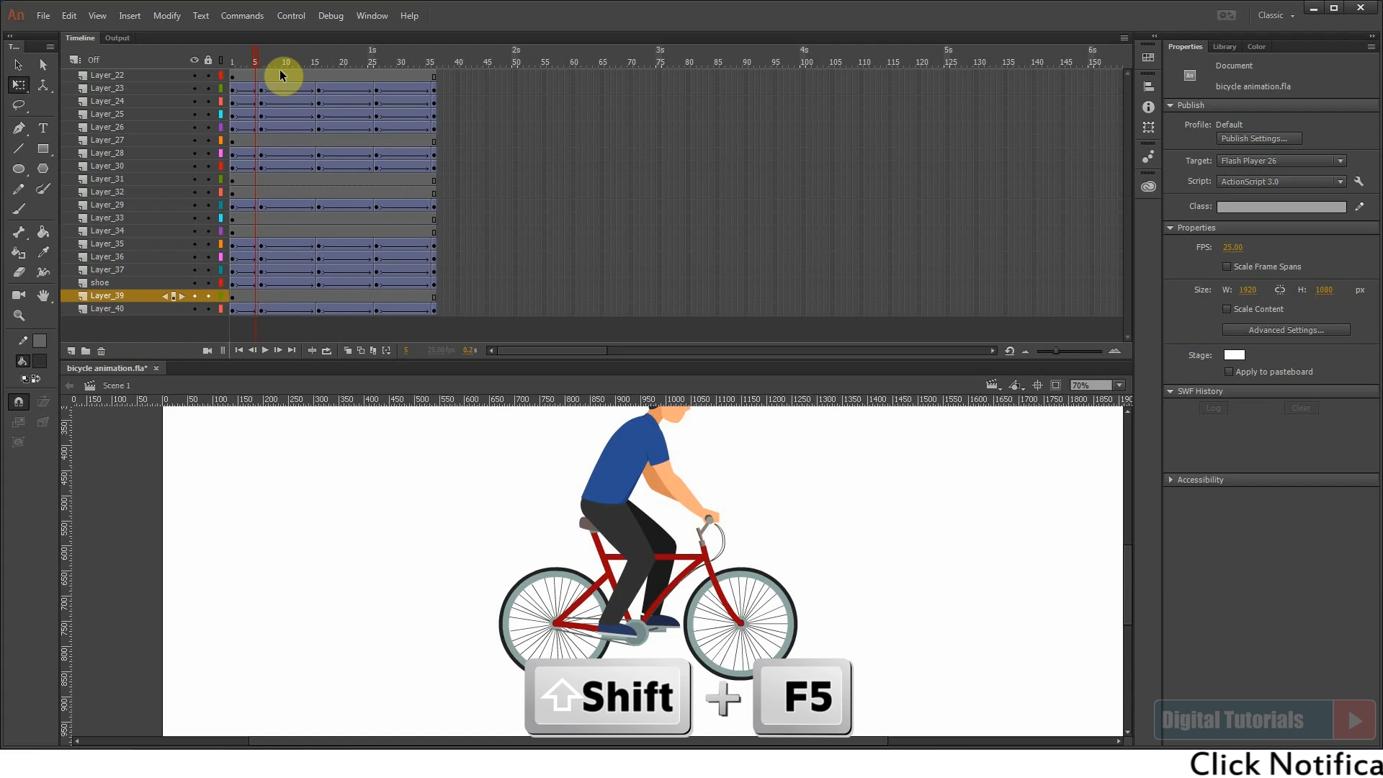
Step: Remove frames from the span after frame 6 to bring the third pose keyframes to frame 12
{"action": "left_click", "coordinate": [262, 60]}
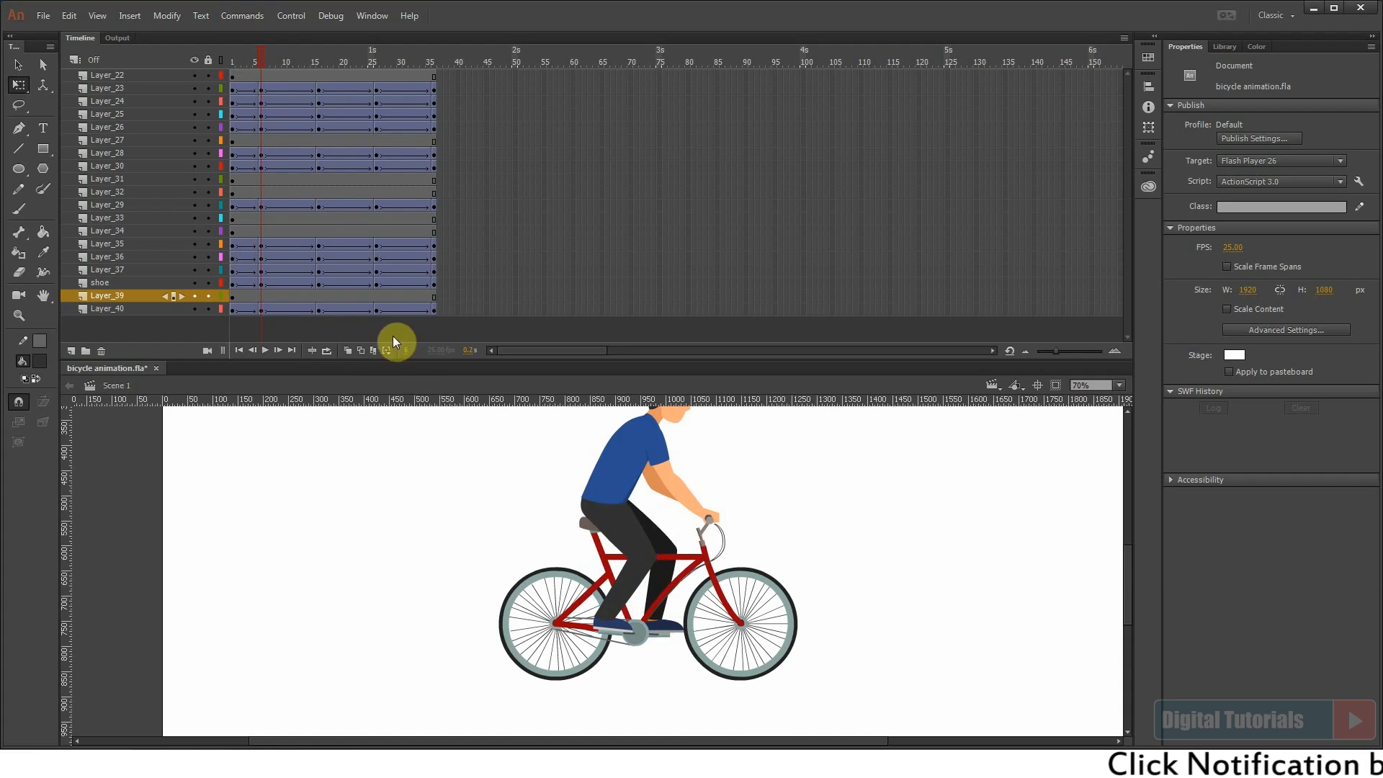
{"action": "key", "text": "shift+F5"}
{"action": "key", "text": "shift+F5"}
{"action": "key", "text": "shift+F5"}
{"action": "key", "text": "shift+F5"}
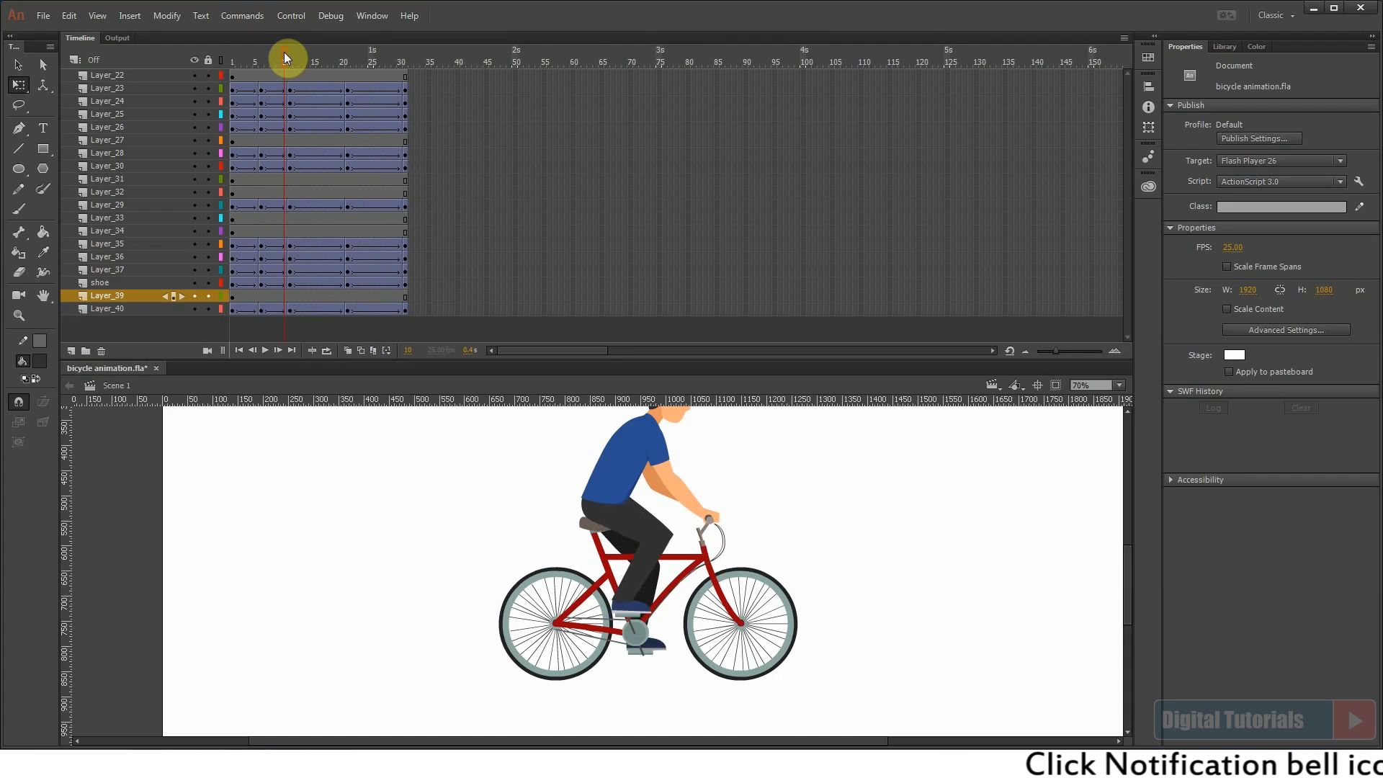
{"action": "left_click", "coordinate": [289, 58]}
{"action": "left_click_drag", "start_coordinate": [288, 58], "coordinate": [296, 59]}
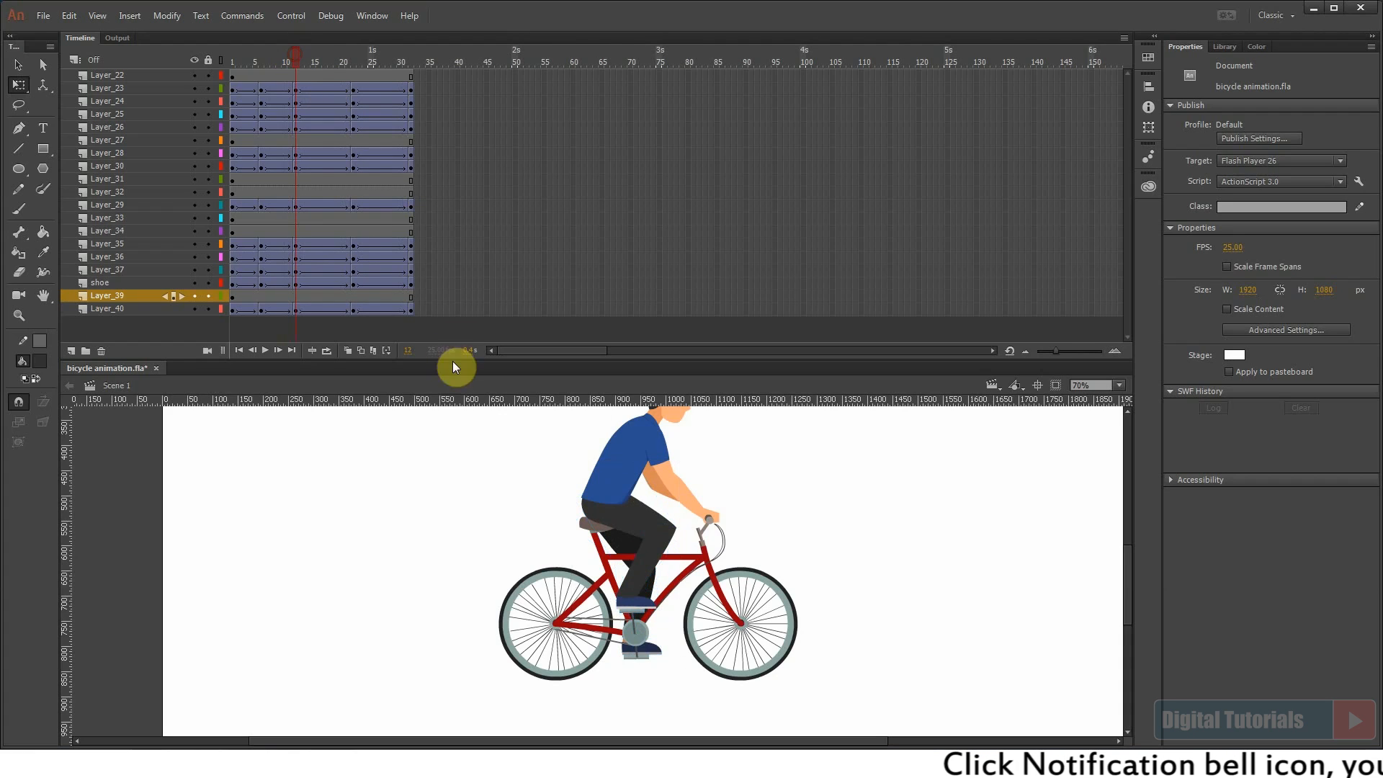
Step: Remove four frames from the span after frame 12 to bring the fourth pose keyframes to frame 18
{"action": "key", "text": "shift+F5"}
{"action": "key", "text": "shift+F5"}
{"action": "key", "text": "shift+F5"}
{"action": "key", "text": "shift+F5"}
{"action": "left_click", "coordinate": [329, 57]}
{"action": "left_click", "coordinate": [328, 58]}
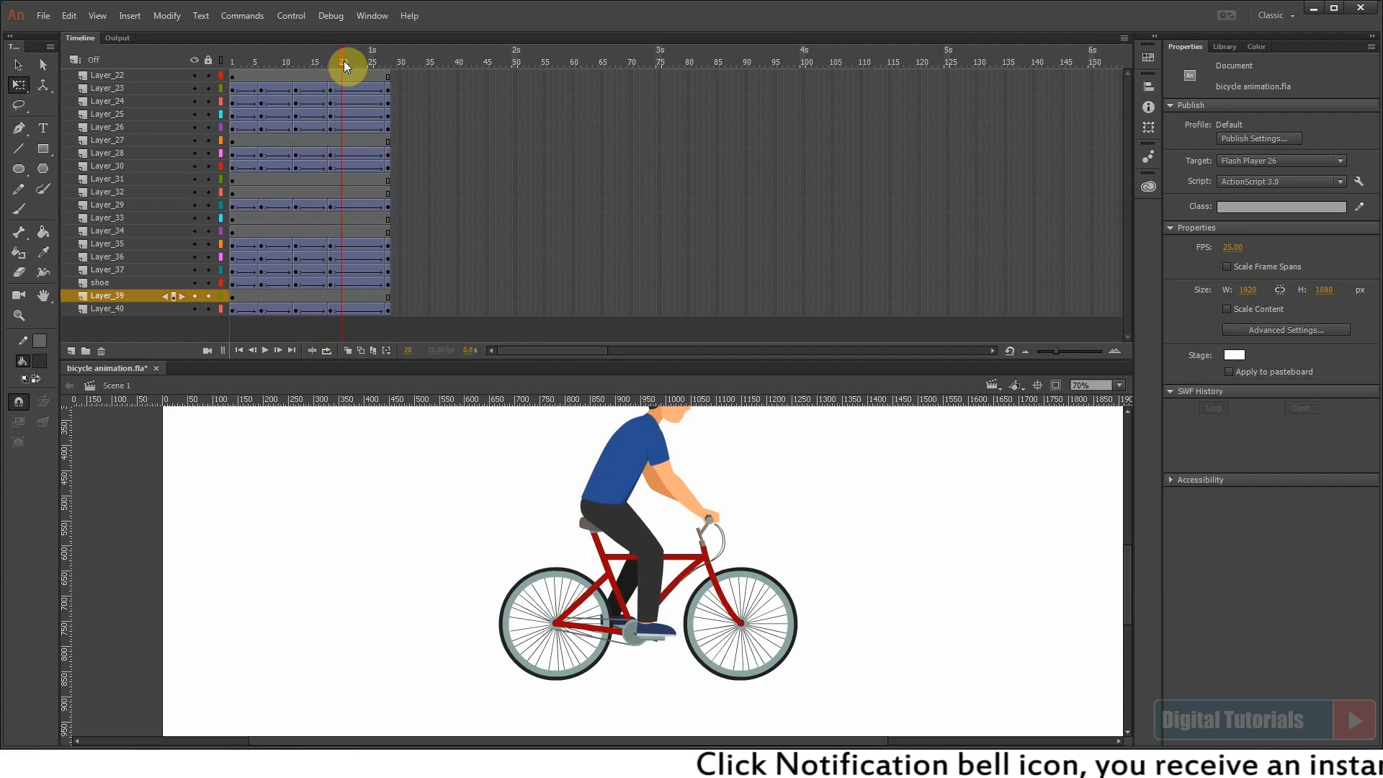
Step: Remove four frames from all layers at frame 20 to end the animation at frame 24, and play it back
{"action": "key", "text": "shift+F5"}
{"action": "key", "text": "shift+F5"}
{"action": "key", "text": "shift+F5"}
{"action": "key", "text": "shift+F5"}
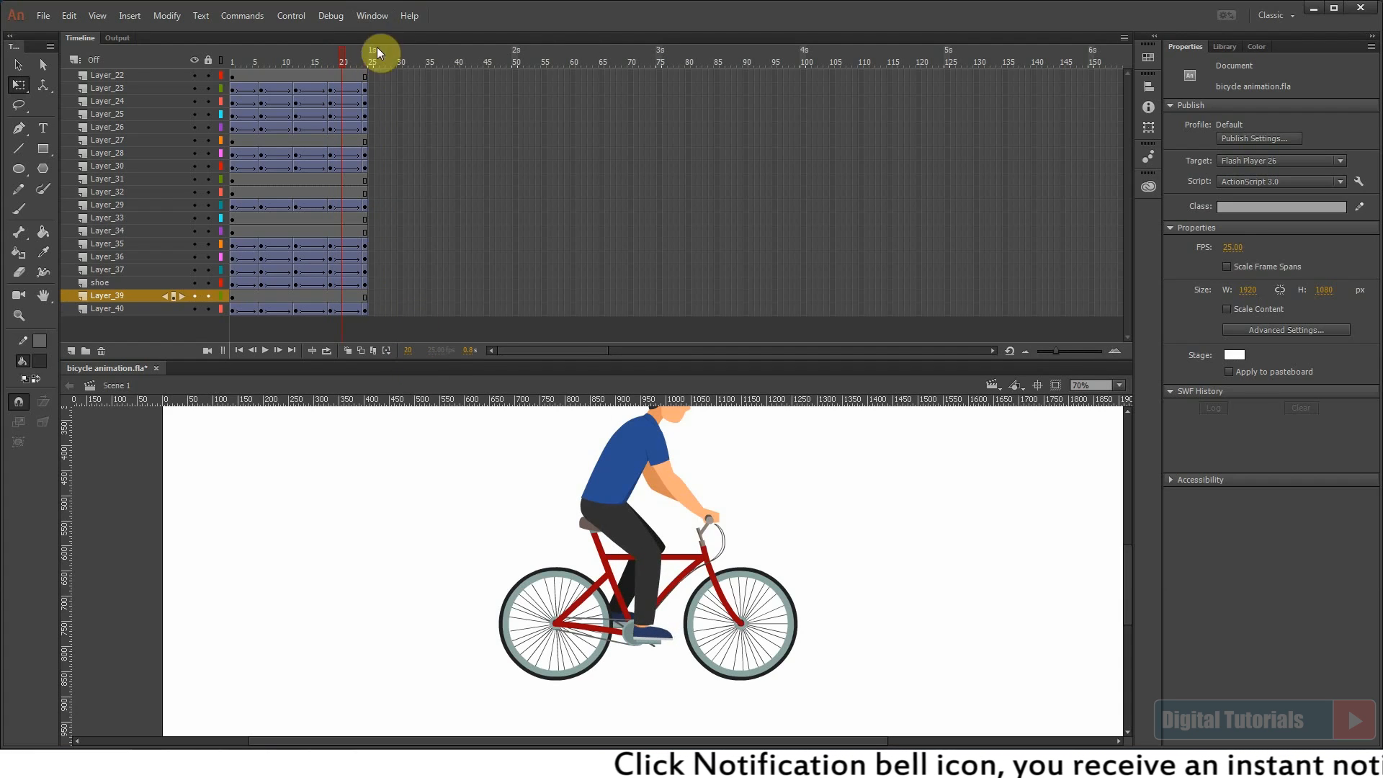
{"action": "left_click", "coordinate": [365, 61]}
{"action": "key", "text": "Return"}
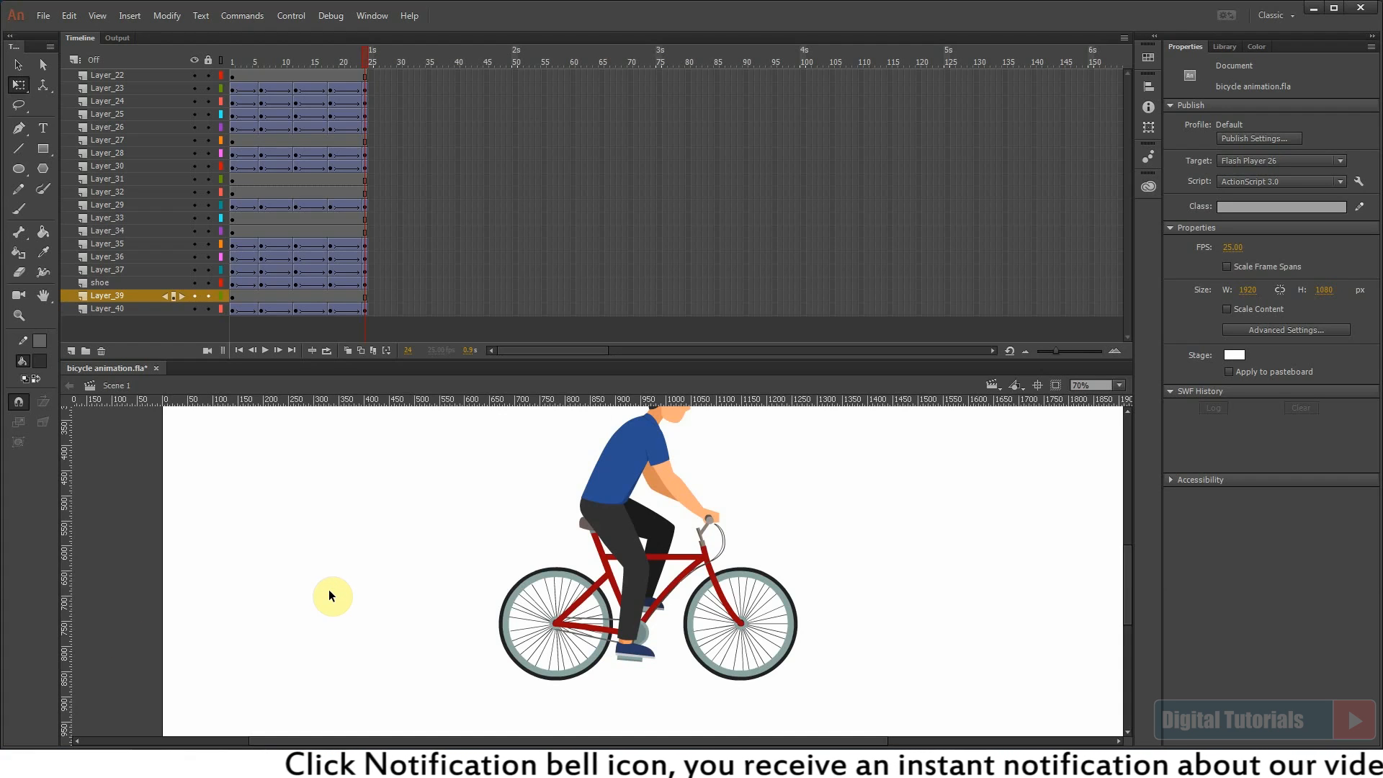
{"action": "key", "text": "Return"}
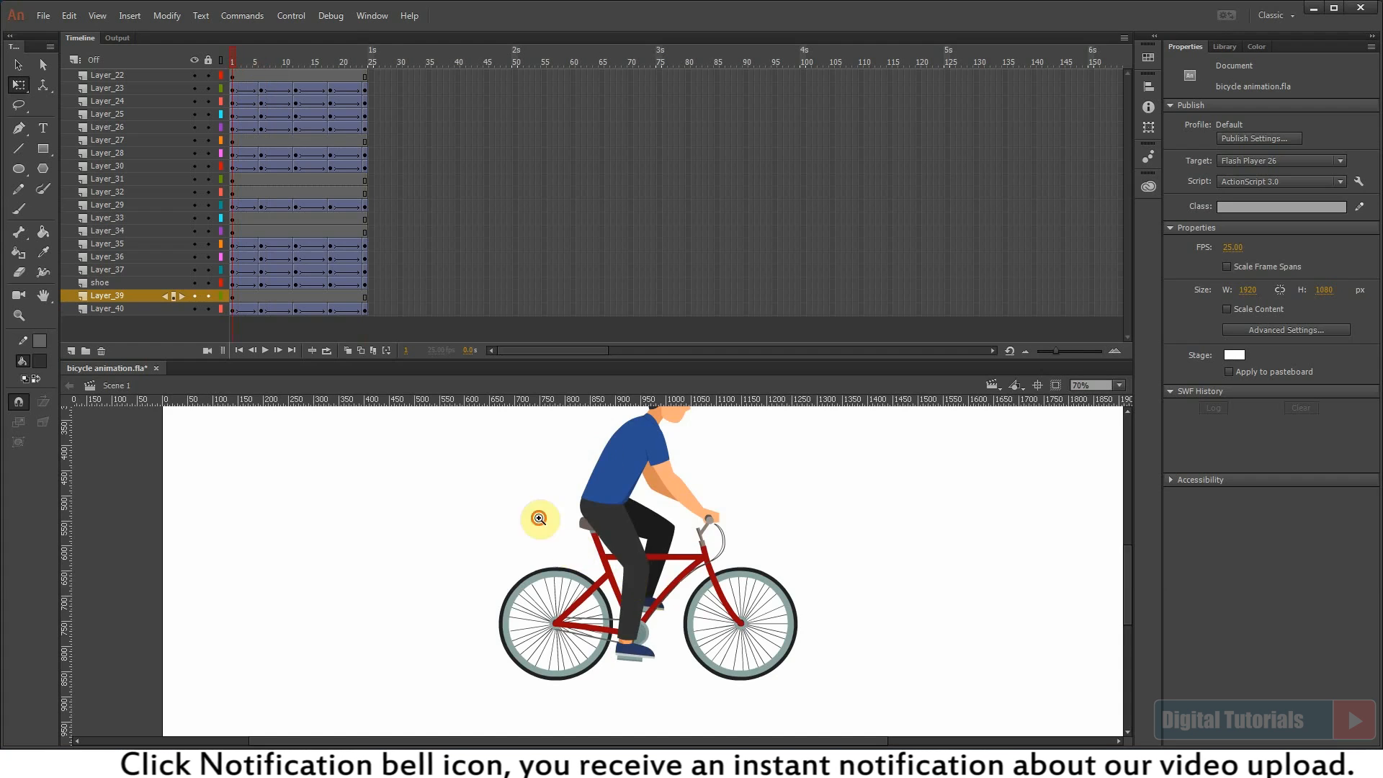
Step: Insert keyframes at frame 3 on Layers 23 to 26
{"action": "left_click_drag", "start_coordinate": [532, 515], "coordinate": [675, 642]}
{"action": "left_click_drag", "start_coordinate": [685, 359], "coordinate": [657, 170]}
{"action": "left_click_drag", "start_coordinate": [519, 295], "coordinate": [832, 704]}
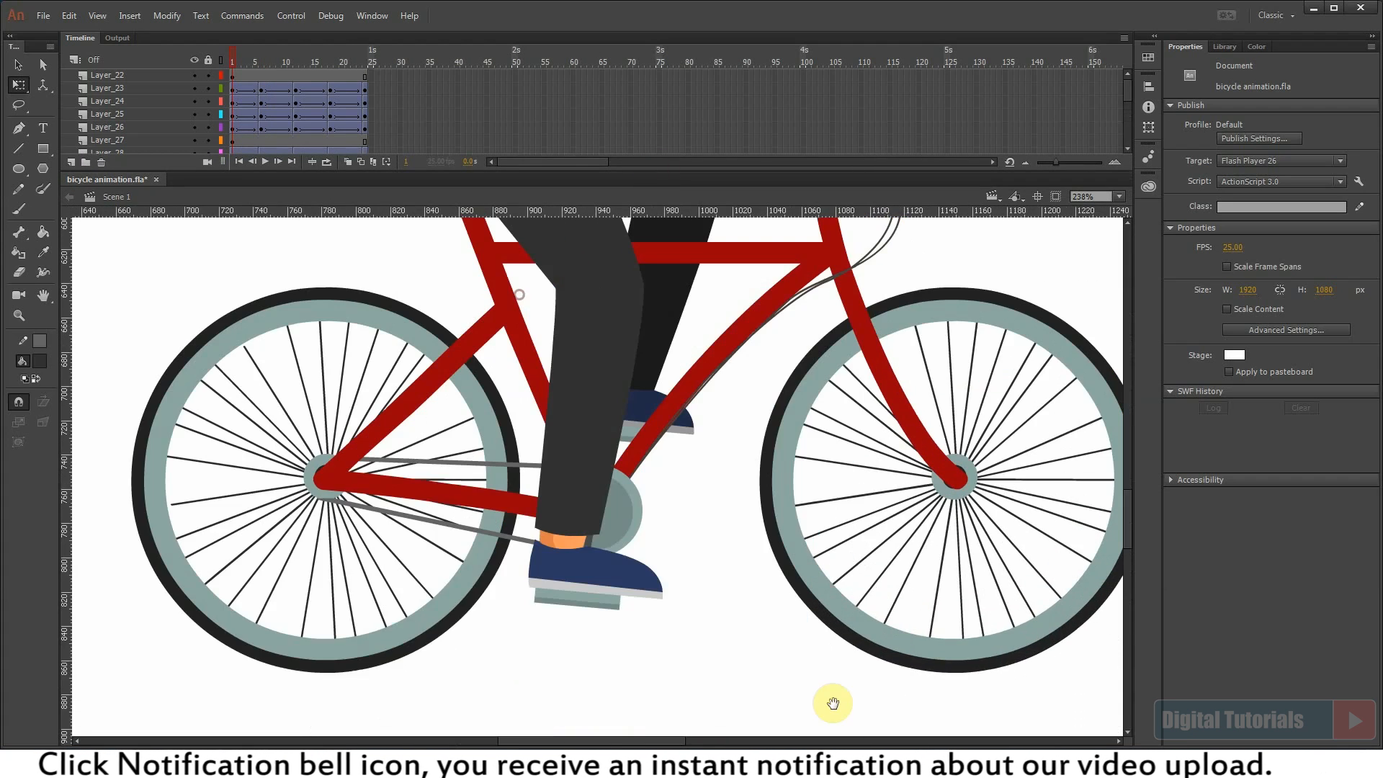
{"action": "left_click_drag", "start_coordinate": [723, 589], "coordinate": [727, 614]}
{"action": "left_click_drag", "start_coordinate": [238, 57], "coordinate": [252, 56]}
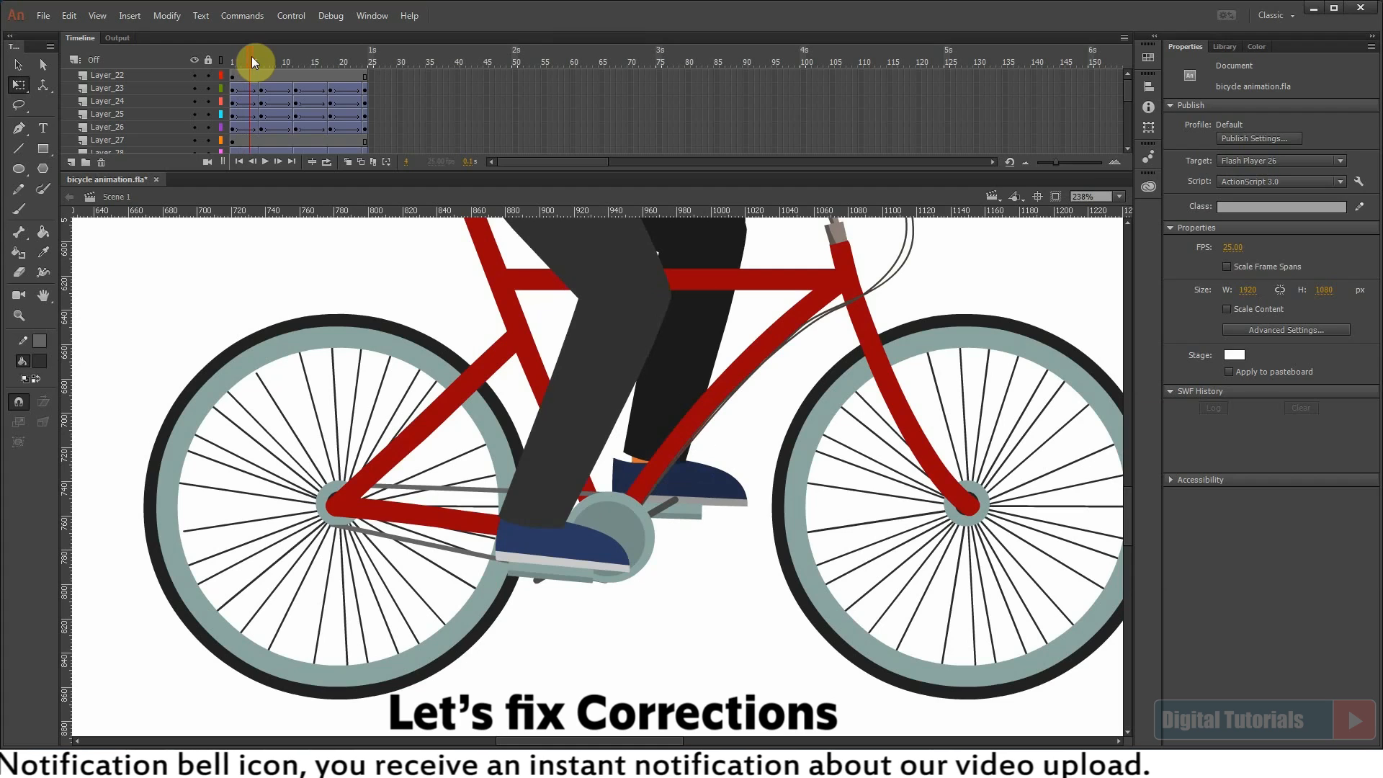
{"action": "left_click", "coordinate": [250, 113]}
{"action": "key", "text": "comma"}
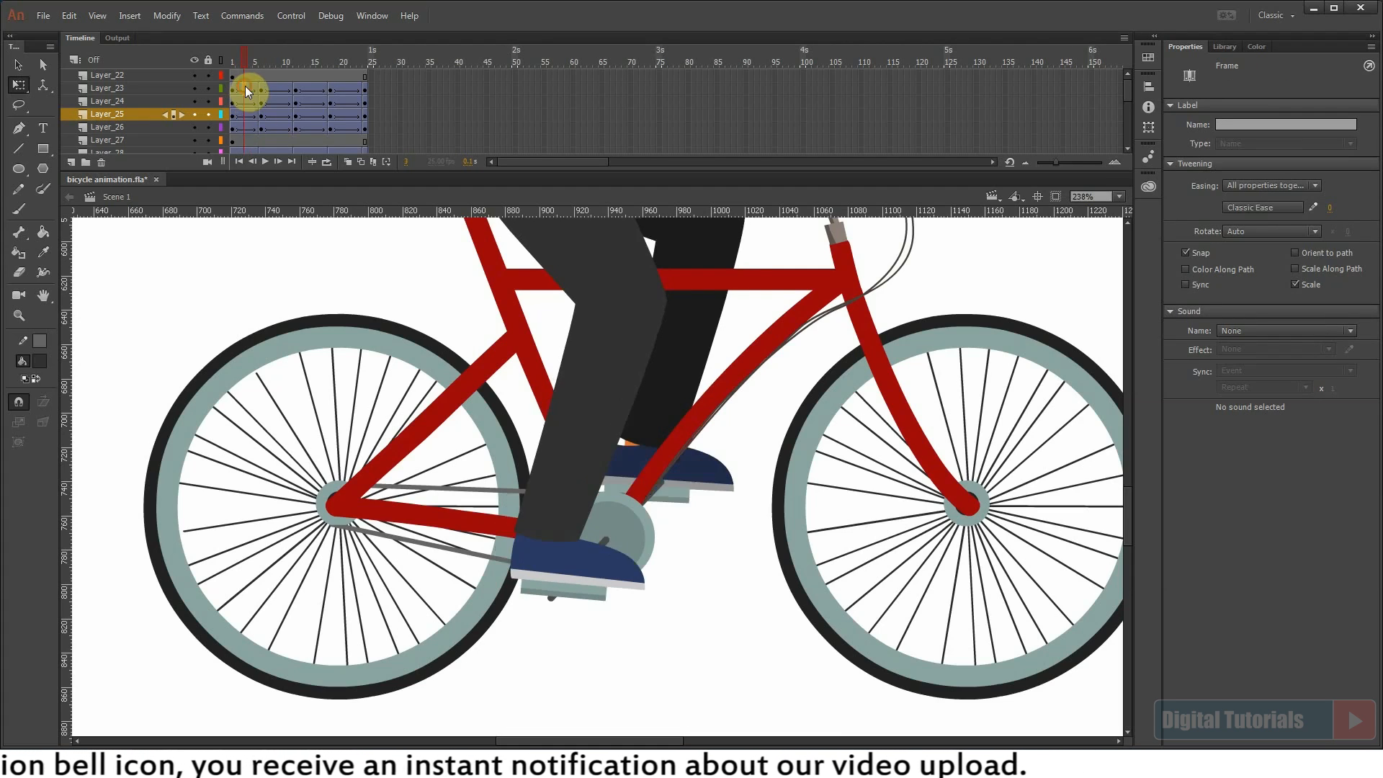
{"action": "key", "text": "period"}
{"action": "key", "text": "comma"}
{"action": "mouse_move", "coordinate": [247, 134]}
{"action": "left_mouse_down"}
{"action": "mouse_move", "coordinate": [247, 122]}
{"action": "mouse_move", "coordinate": [245, 139]}
{"action": "left_mouse_up"}
{"action": "key", "text": "F6"}
Step: Insert keyframes at frame 3 on Layers 28, 29, 30 and 35 to 37, shoe and Layer_40
{"action": "scroll", "coordinate": [228, 117], "scroll_direction": "down", "scroll_amount": 1}
{"action": "key", "text": "F6"}
{"action": "scroll", "coordinate": [258, 146], "scroll_direction": "down", "scroll_amount": 2}
{"action": "left_click", "coordinate": [247, 129]}
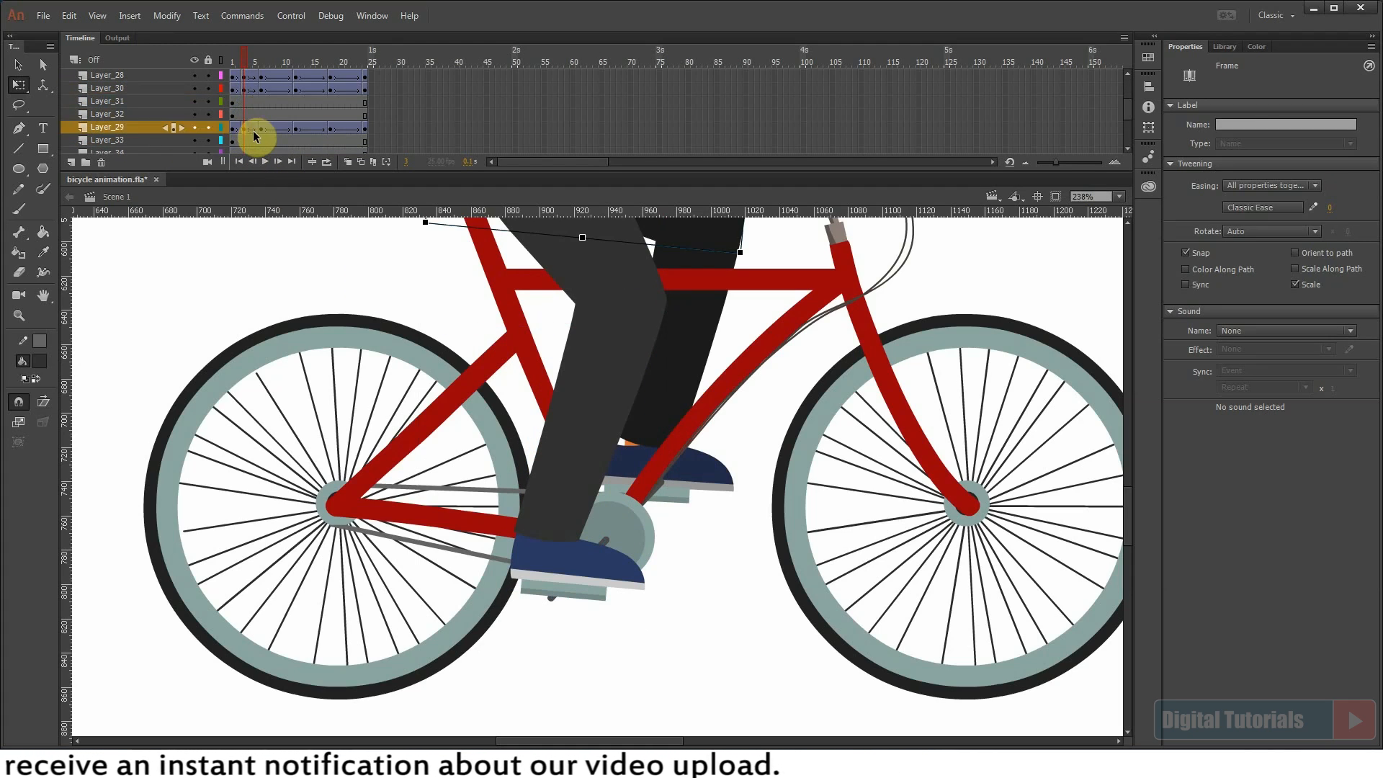
{"action": "left_click_drag", "start_coordinate": [245, 93], "coordinate": [247, 130]}
{"action": "key", "text": "F6"}
{"action": "scroll", "coordinate": [247, 146], "scroll_direction": "down", "scroll_amount": 1}
{"action": "left_click", "coordinate": [245, 142]}
{"action": "scroll", "coordinate": [249, 140], "scroll_direction": "up", "scroll_amount": 2}
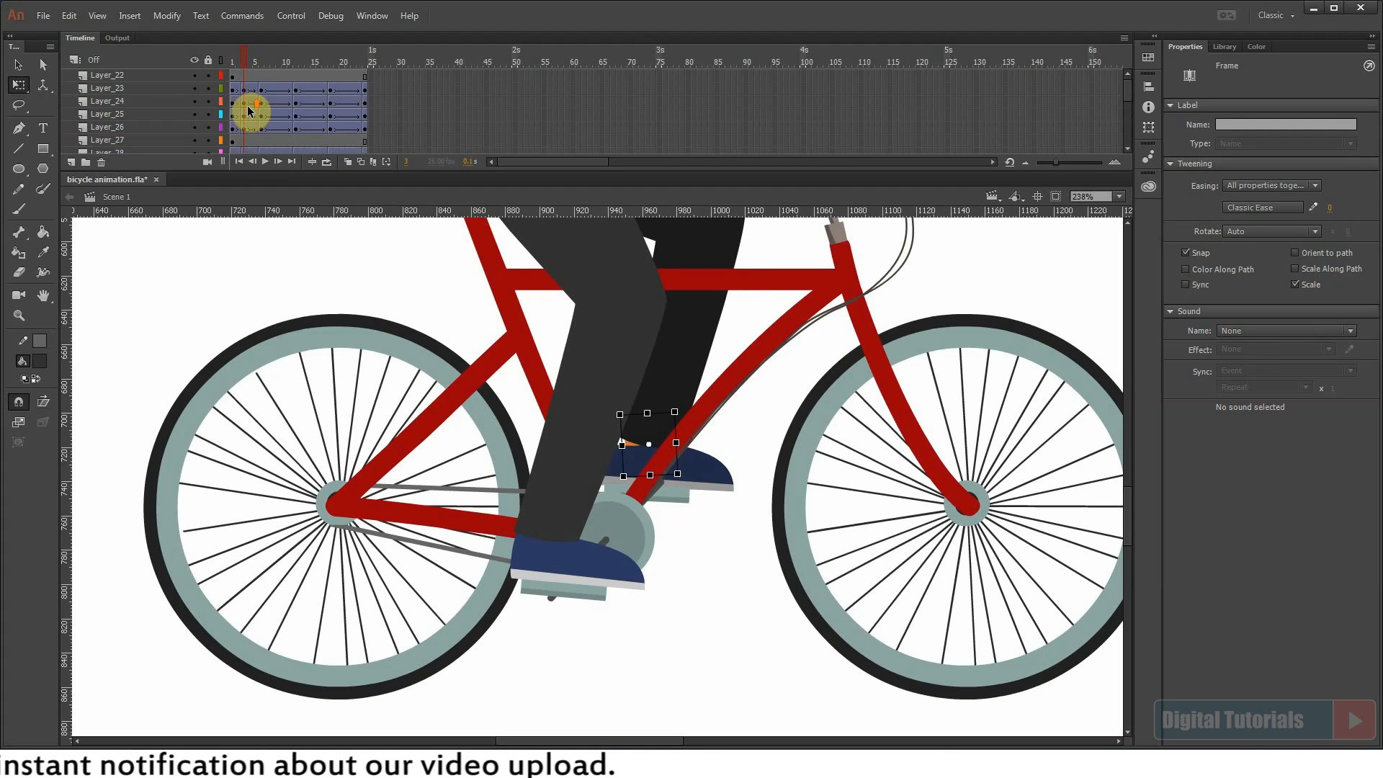
Step: Realign the near pedal and shoe with the crank at frame 3
{"action": "left_click", "coordinate": [669, 550]}
{"action": "left_click_drag", "start_coordinate": [639, 487], "coordinate": [647, 512]}
{"action": "left_click_drag", "start_coordinate": [528, 438], "coordinate": [722, 694]}
{"action": "left_click_drag", "start_coordinate": [628, 565], "coordinate": [638, 607]}
{"action": "left_click", "coordinate": [562, 616]}
{"action": "scroll", "coordinate": [447, 633], "scroll_direction": "up", "scroll_amount": 3}
{"action": "left_click_drag", "start_coordinate": [682, 497], "coordinate": [611, 556]}
{"action": "scroll", "coordinate": [679, 559], "scroll_direction": "down", "scroll_amount": 1}
{"action": "left_click_drag", "start_coordinate": [769, 534], "coordinate": [816, 494]}
{"action": "left_click_drag", "start_coordinate": [724, 576], "coordinate": [588, 574]}
Step: Realign the near lower leg and ankle on Layers 23 and 25 with the shoe at frame 3
{"action": "scroll", "coordinate": [659, 550], "scroll_direction": "down", "scroll_amount": 2}
{"action": "left_click_drag", "start_coordinate": [593, 636], "coordinate": [872, 453]}
{"action": "left_click_drag", "start_coordinate": [718, 471], "coordinate": [696, 489]}
{"action": "left_click_drag", "start_coordinate": [624, 434], "coordinate": [710, 562]}
{"action": "left_click", "coordinate": [704, 555]}
{"action": "left_click_drag", "start_coordinate": [735, 495], "coordinate": [712, 506]}
{"action": "left_click_drag", "start_coordinate": [822, 323], "coordinate": [761, 365]}
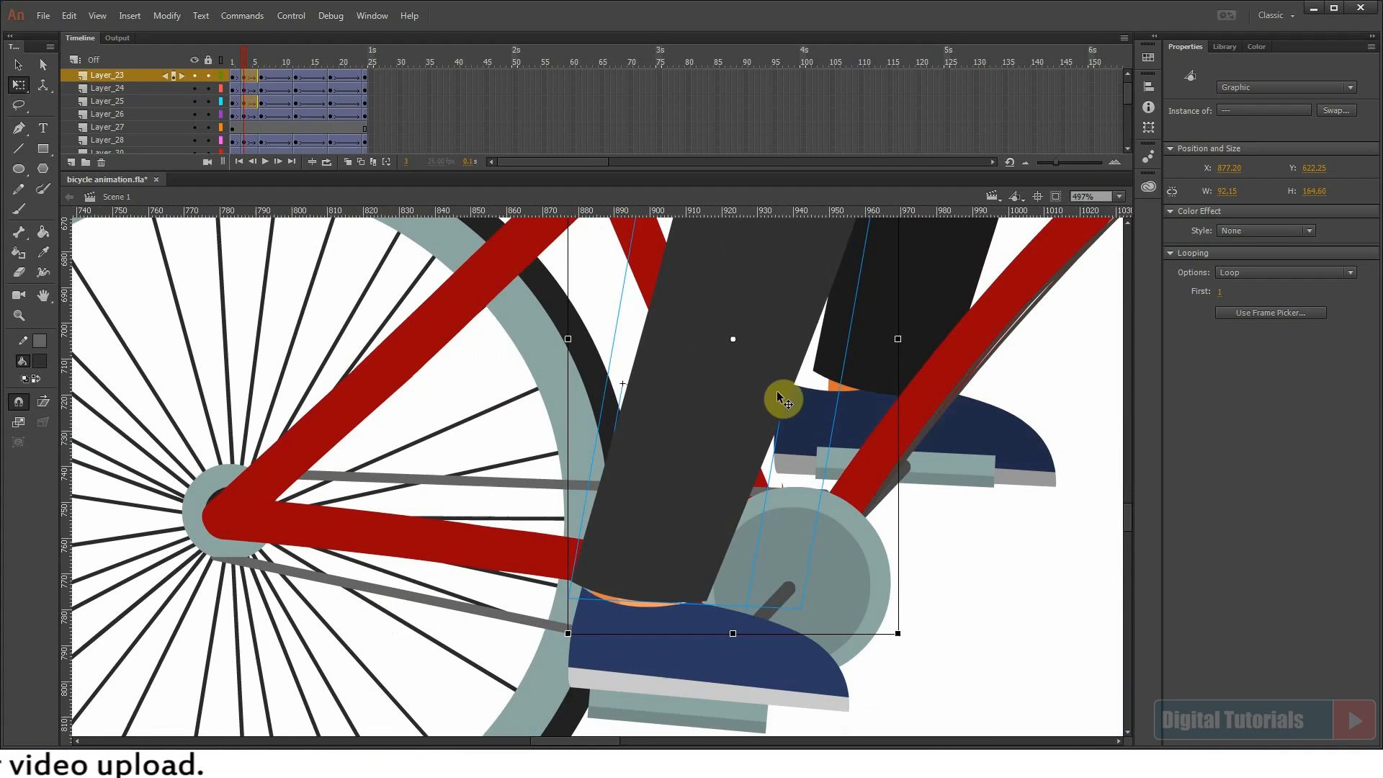
Step: Adjust the near thigh on Layer_28 at frame 3 to meet the lower leg at the knee
{"action": "key", "text": "ctrl+minus"}
{"action": "left_click_drag", "start_coordinate": [655, 248], "coordinate": [695, 475]}
{"action": "left_click", "coordinate": [697, 461]}
{"action": "left_click_drag", "start_coordinate": [808, 544], "coordinate": [792, 552]}
{"action": "left_click", "coordinate": [906, 423]}
Step: Move the far shoe onto its pedal at frame 3 and fit the ankle on Layer_40 to it
{"action": "left_click_drag", "start_coordinate": [868, 478], "coordinate": [883, 435]}
{"action": "left_click_drag", "start_coordinate": [885, 447], "coordinate": [641, 699]}
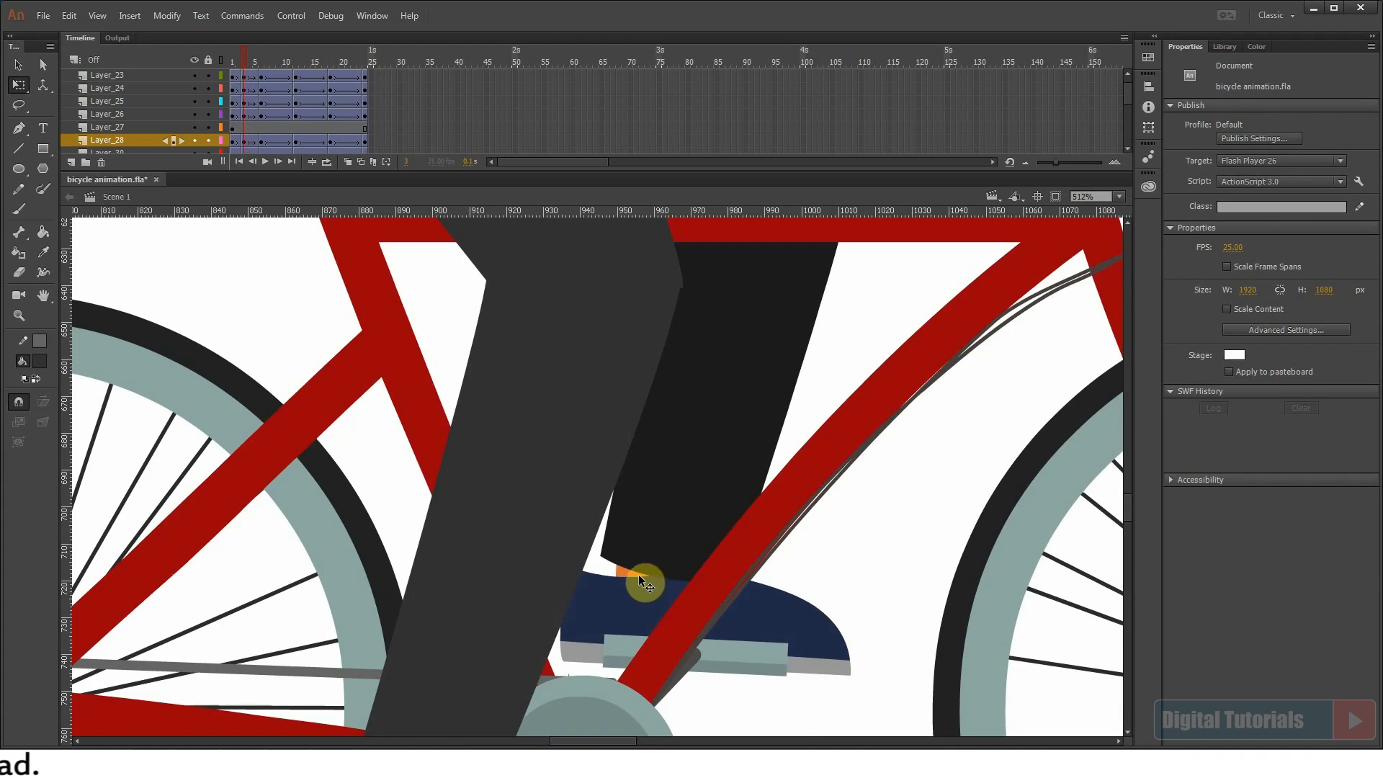
{"action": "left_click", "coordinate": [664, 540]}
{"action": "left_click_drag", "start_coordinate": [816, 664], "coordinate": [840, 641]}
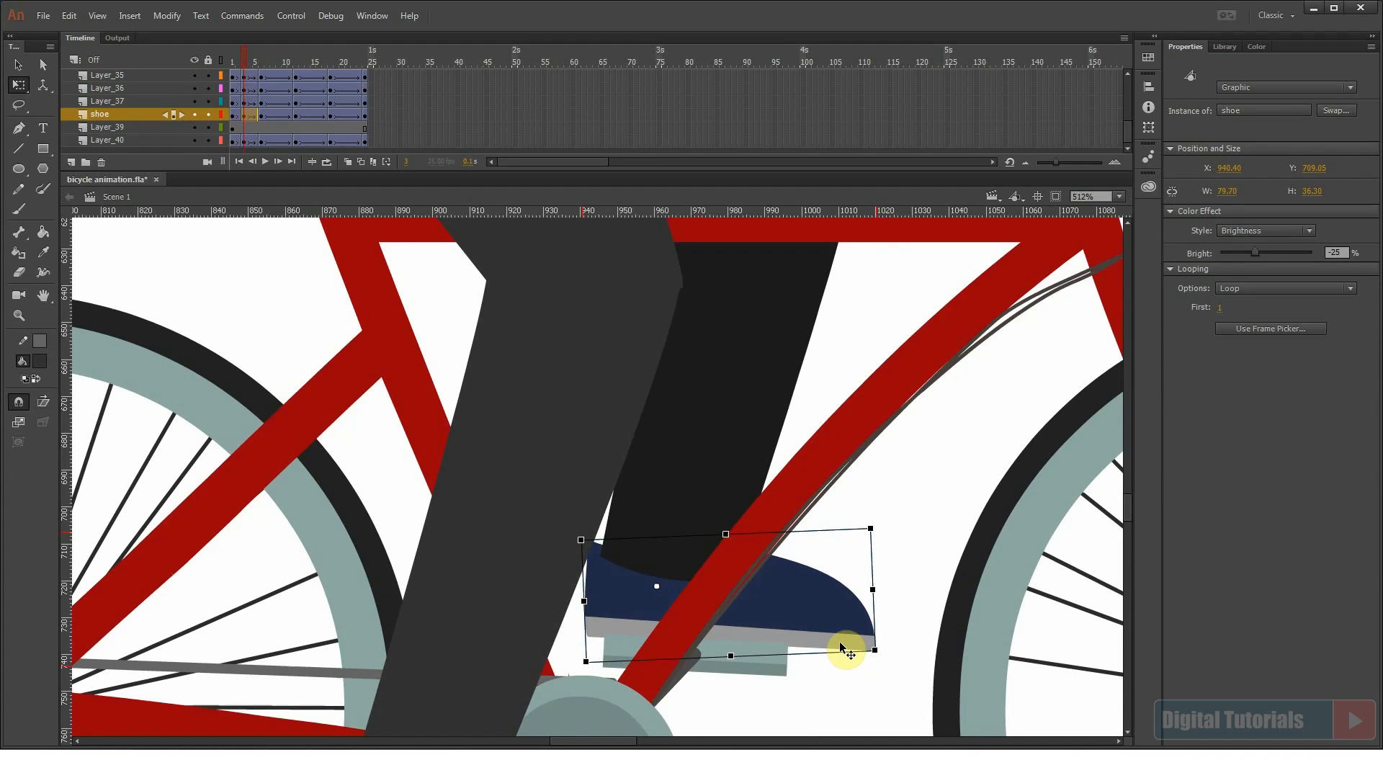
{"action": "left_click", "coordinate": [678, 477]}
{"action": "left_click_drag", "start_coordinate": [740, 450], "coordinate": [743, 540]}
{"action": "left_click", "coordinate": [608, 635]}
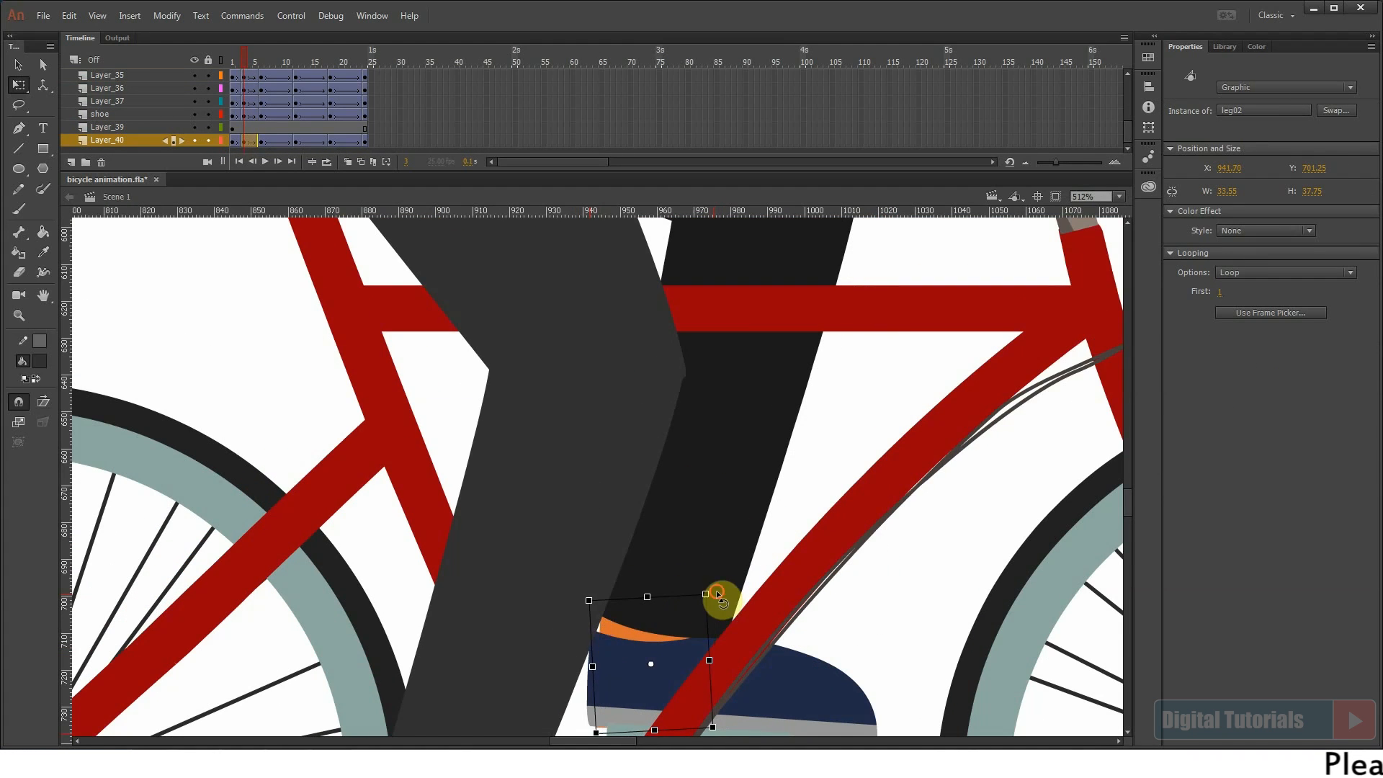
{"action": "key", "text": "ctrl+minus"}
Step: Adjust the far lower leg (left leg part02) at frame 3 to cover the ankle and meet the shoe
{"action": "left_click", "coordinate": [659, 487]}
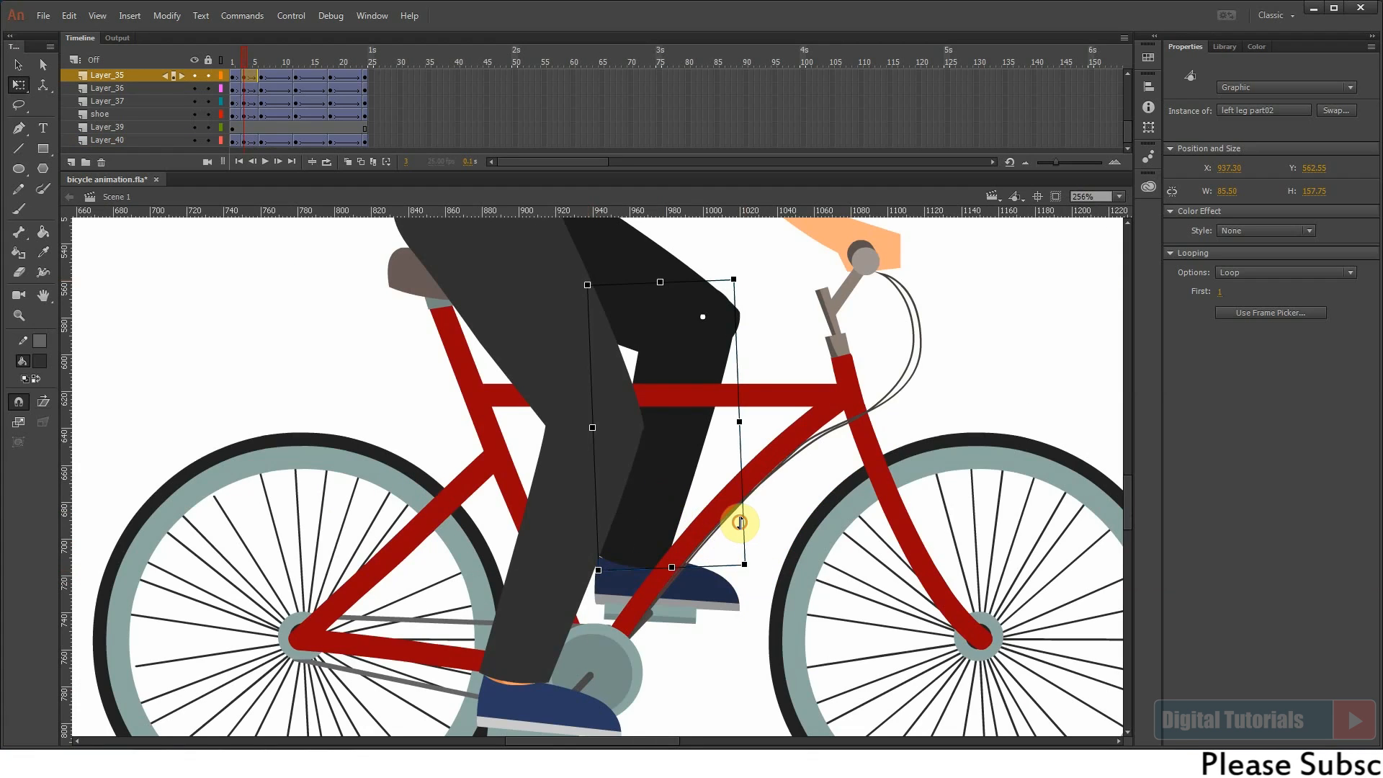
{"action": "left_click_drag", "start_coordinate": [609, 458], "coordinate": [754, 609]}
{"action": "left_click_drag", "start_coordinate": [808, 467], "coordinate": [809, 512]}
{"action": "left_click_drag", "start_coordinate": [448, 487], "coordinate": [440, 470]}
{"action": "key", "text": "ctrl+minus"}
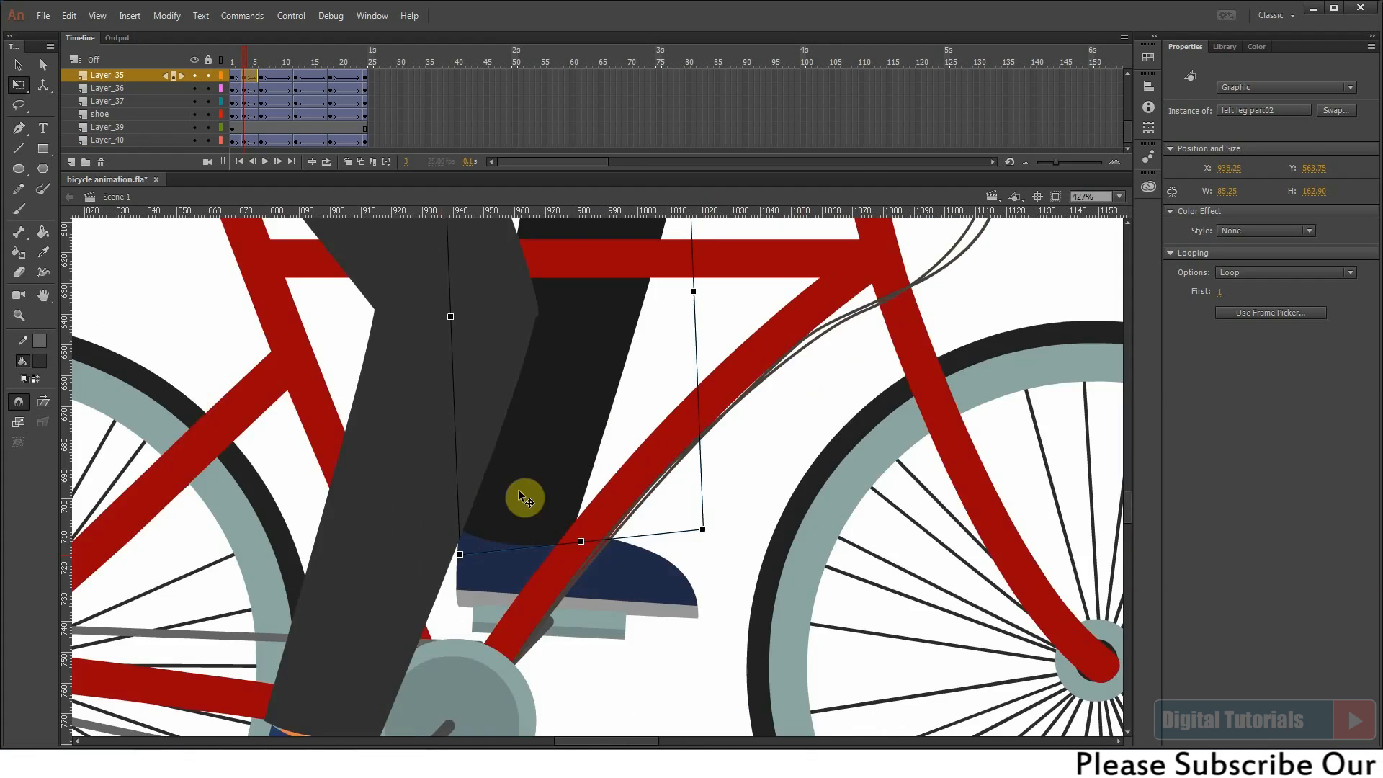
{"action": "left_click_drag", "start_coordinate": [517, 490], "coordinate": [540, 673]}
{"action": "left_click_drag", "start_coordinate": [565, 239], "coordinate": [587, 430]}
Step: Realign the far knee at frame 3 by adjusting the thigh on Layer_29 against the lower leg
{"action": "left_click", "coordinate": [565, 455]}
{"action": "left_click", "coordinate": [701, 577]}
{"action": "left_click_drag", "start_coordinate": [741, 593], "coordinate": [768, 316]}
{"action": "left_click_drag", "start_coordinate": [834, 666], "coordinate": [810, 671]}
{"action": "left_click_drag", "start_coordinate": [662, 534], "coordinate": [660, 546]}
{"action": "left_click_drag", "start_coordinate": [638, 221], "coordinate": [647, 500]}
{"action": "left_click", "coordinate": [788, 543]}
{"action": "left_click_drag", "start_coordinate": [827, 612], "coordinate": [826, 623]}
{"action": "left_click", "coordinate": [850, 621]}
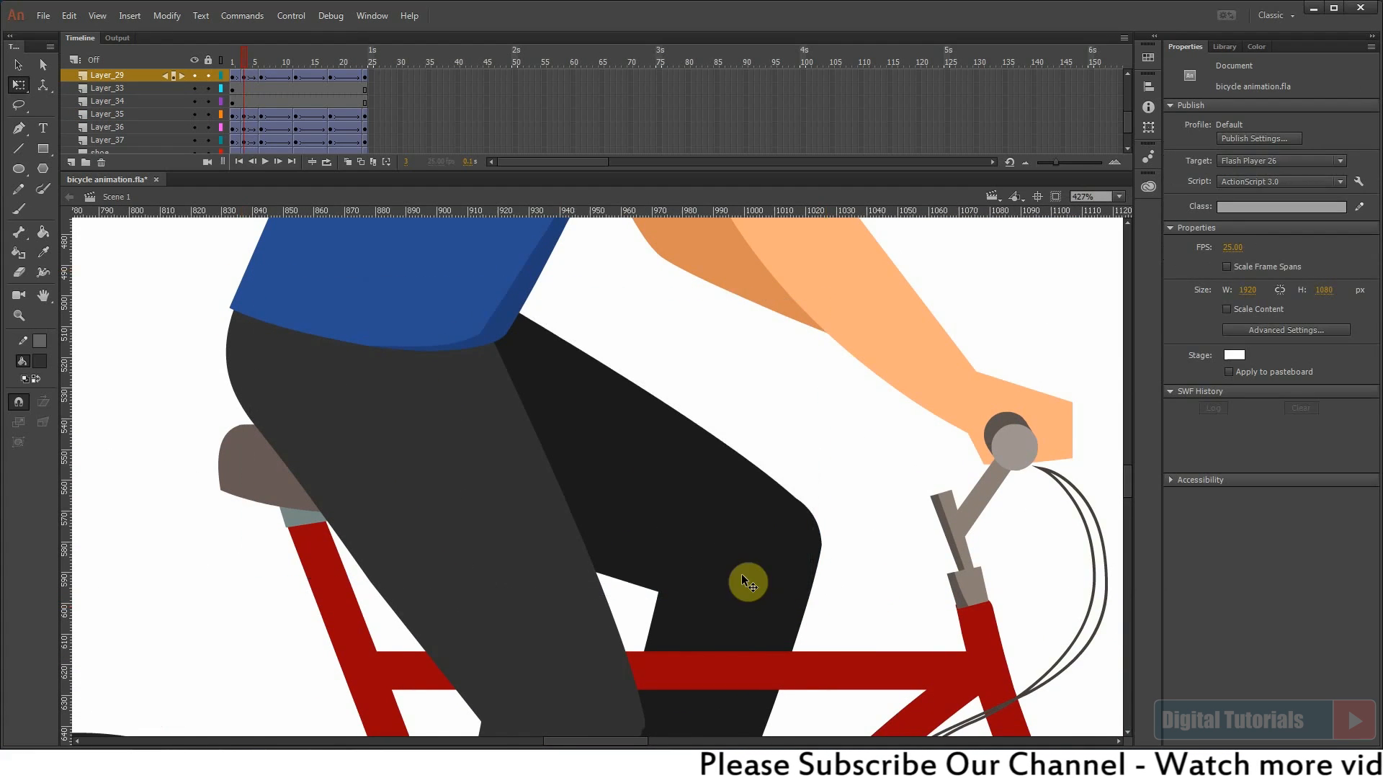
Step: Refine the angle and length of the far lower leg on Layer_35 between the knee and shoe at frame 3
{"action": "key", "text": "ctrl+minus"}
{"action": "left_click_drag", "start_coordinate": [673, 695], "coordinate": [697, 604]}
{"action": "left_click", "coordinate": [691, 569]}
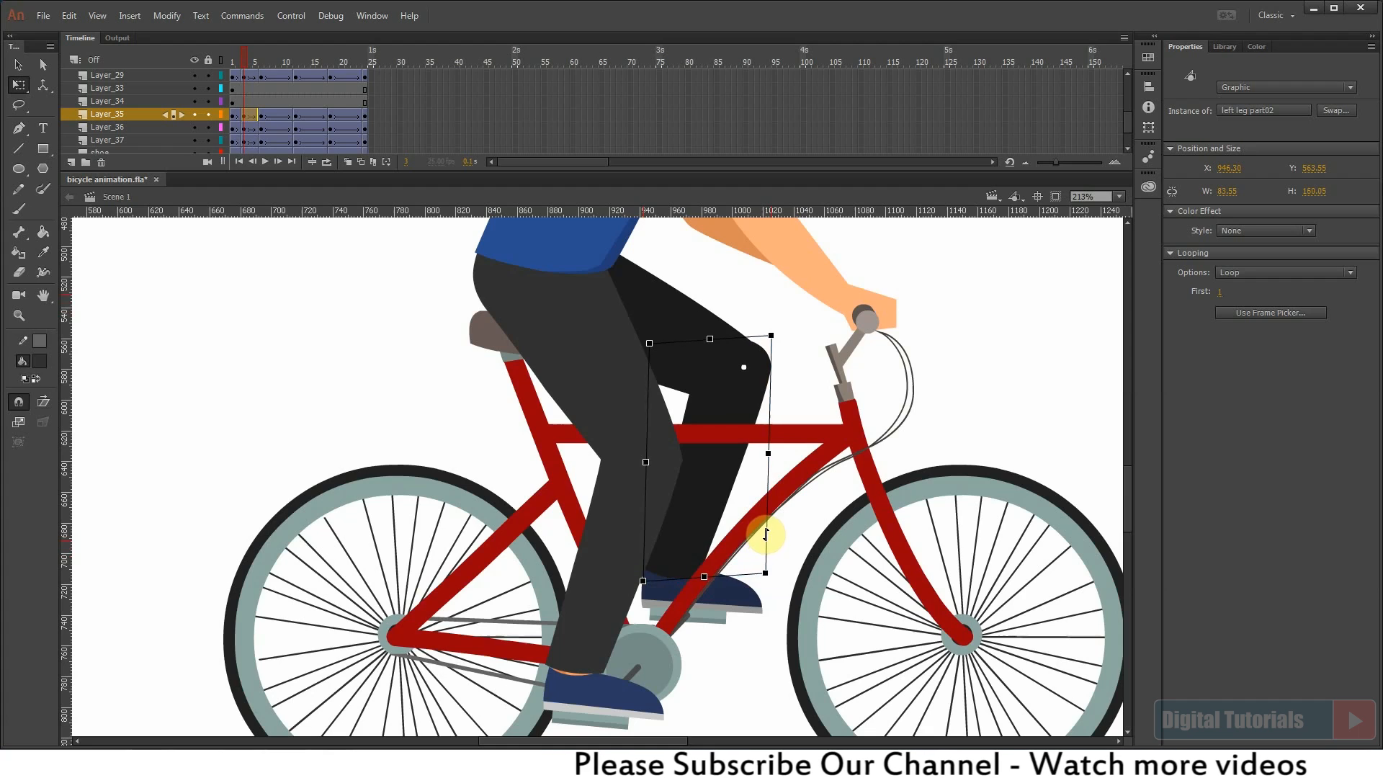
{"action": "key", "text": "ctrl+equal"}
{"action": "left_click_drag", "start_coordinate": [640, 488], "coordinate": [638, 478]}
{"action": "left_click_drag", "start_coordinate": [515, 388], "coordinate": [506, 397]}
{"action": "left_click_drag", "start_coordinate": [641, 253], "coordinate": [579, 562]}
{"action": "left_click_drag", "start_coordinate": [654, 423], "coordinate": [653, 434]}
{"action": "left_click", "coordinate": [673, 554]}
{"action": "key", "text": "ctrl+minus"}
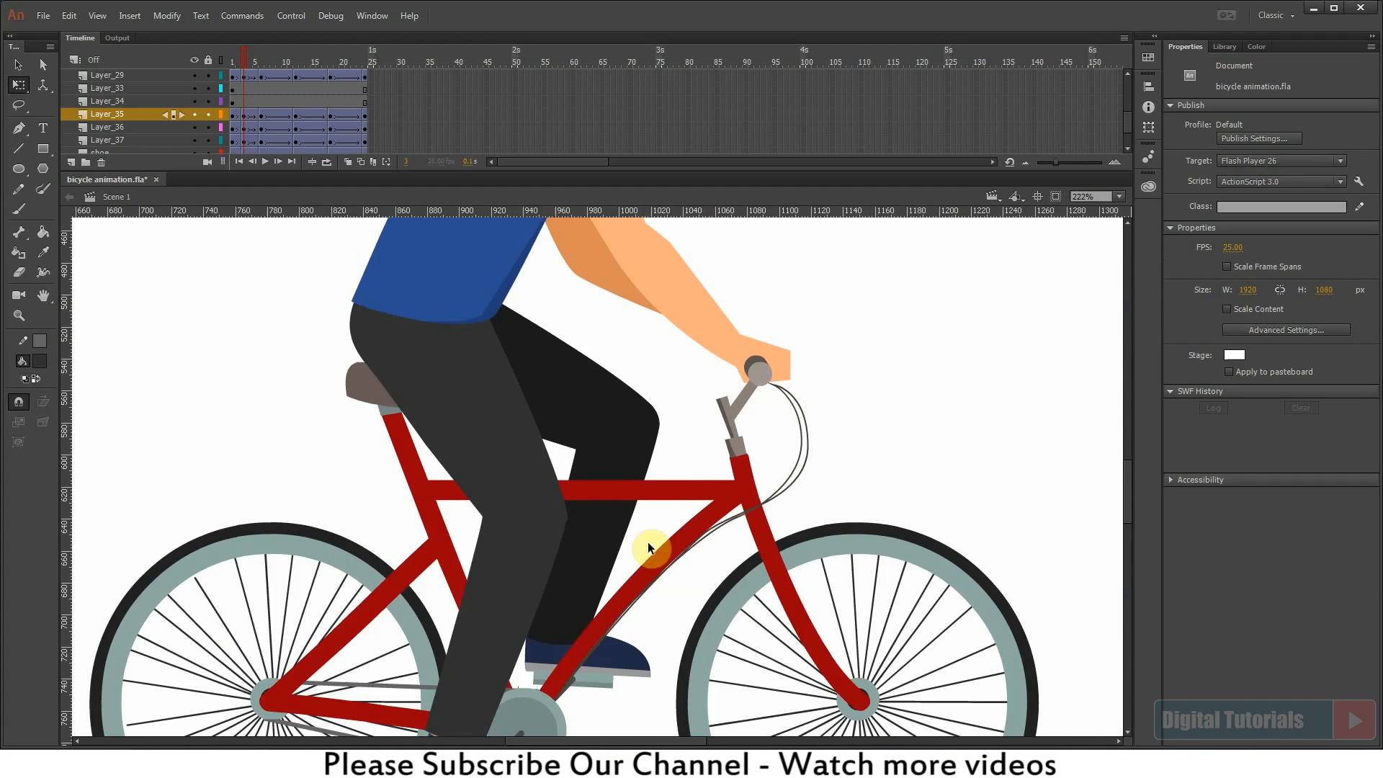
{"action": "left_click_drag", "start_coordinate": [647, 541], "coordinate": [697, 501]}
Step: Insert keyframes at frame 9 on Layers 23 to 26, 28 to 30 and 35 to 37, shoe and Layer_40
{"action": "mouse_move", "coordinate": [292, 51]}
{"action": "left_mouse_down"}
{"action": "mouse_move", "coordinate": [261, 69]}
{"action": "mouse_move", "coordinate": [209, 62]}
{"action": "mouse_move", "coordinate": [278, 64]}
{"action": "left_mouse_up"}
{"action": "left_click", "coordinate": [278, 75]}
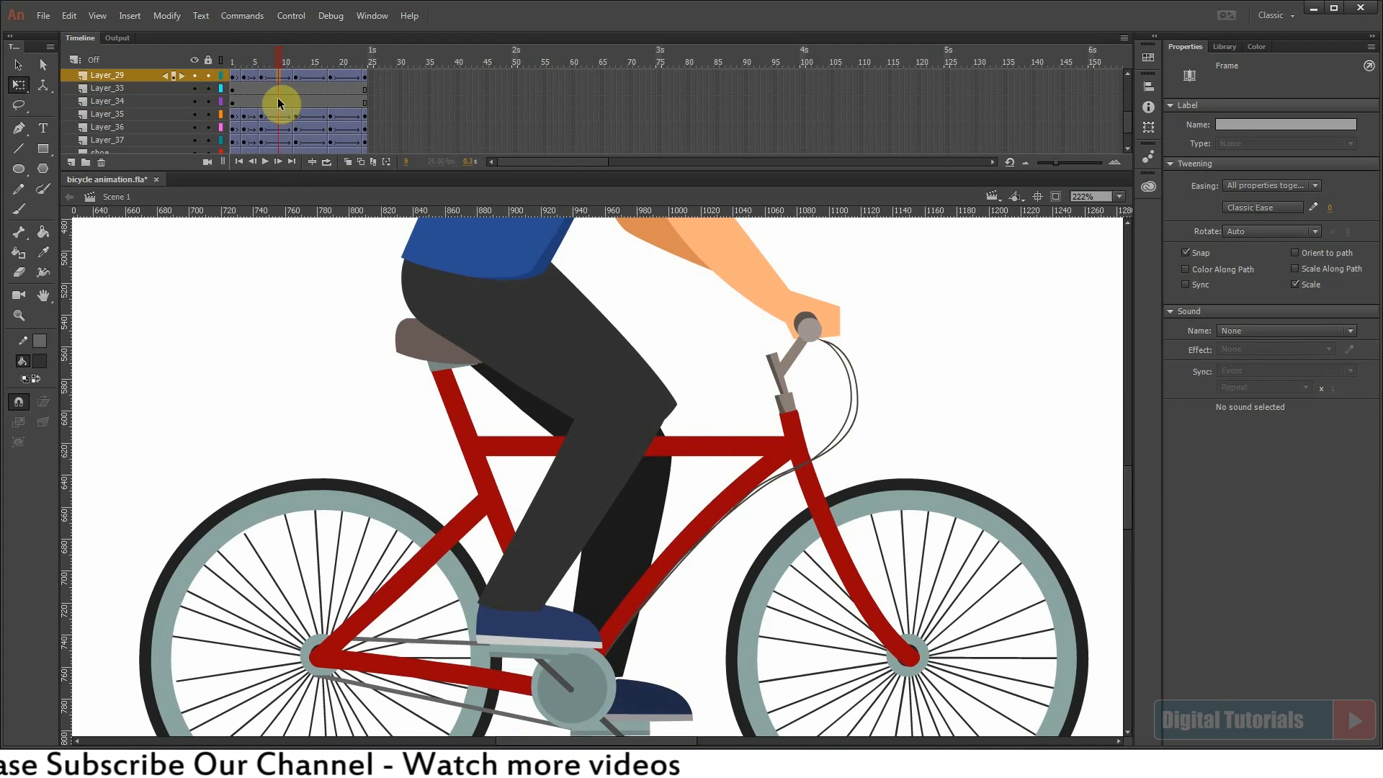
{"action": "key", "text": "F6"}
{"action": "left_click_drag", "start_coordinate": [618, 176], "coordinate": [593, 392]}
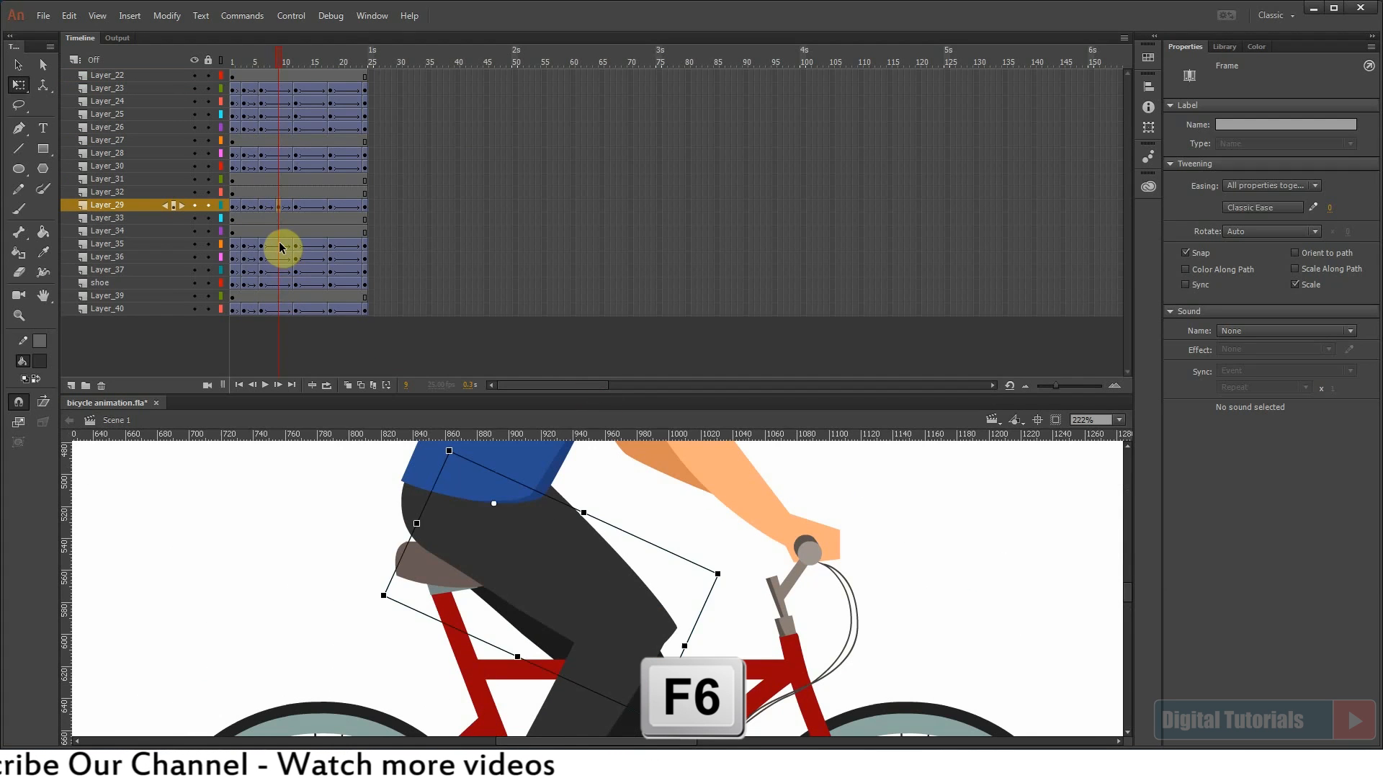
{"action": "left_click_drag", "start_coordinate": [278, 245], "coordinate": [283, 283]}
{"action": "key", "text": "F6"}
{"action": "left_click", "coordinate": [279, 310]}
{"action": "key", "text": "F6"}
{"action": "left_click_drag", "start_coordinate": [279, 153], "coordinate": [279, 166]}
{"action": "key", "text": "F6"}
{"action": "left_click_drag", "start_coordinate": [279, 89], "coordinate": [279, 127]}
{"action": "key", "text": "F6"}
Step: Move the near pedal on Layer_26 onto the crank end at frame 9, temporarily hiding the shoe on Layer_24
{"action": "left_click_drag", "start_coordinate": [700, 394], "coordinate": [680, 252]}
{"action": "left_click_drag", "start_coordinate": [497, 324], "coordinate": [781, 648]}
{"action": "left_click", "coordinate": [599, 419]}
{"action": "key", "text": "ctrl+minus"}
{"action": "left_click_drag", "start_coordinate": [751, 588], "coordinate": [807, 632]}
{"action": "left_click_drag", "start_coordinate": [432, 339], "coordinate": [577, 564]}
{"action": "left_click", "coordinate": [554, 547]}
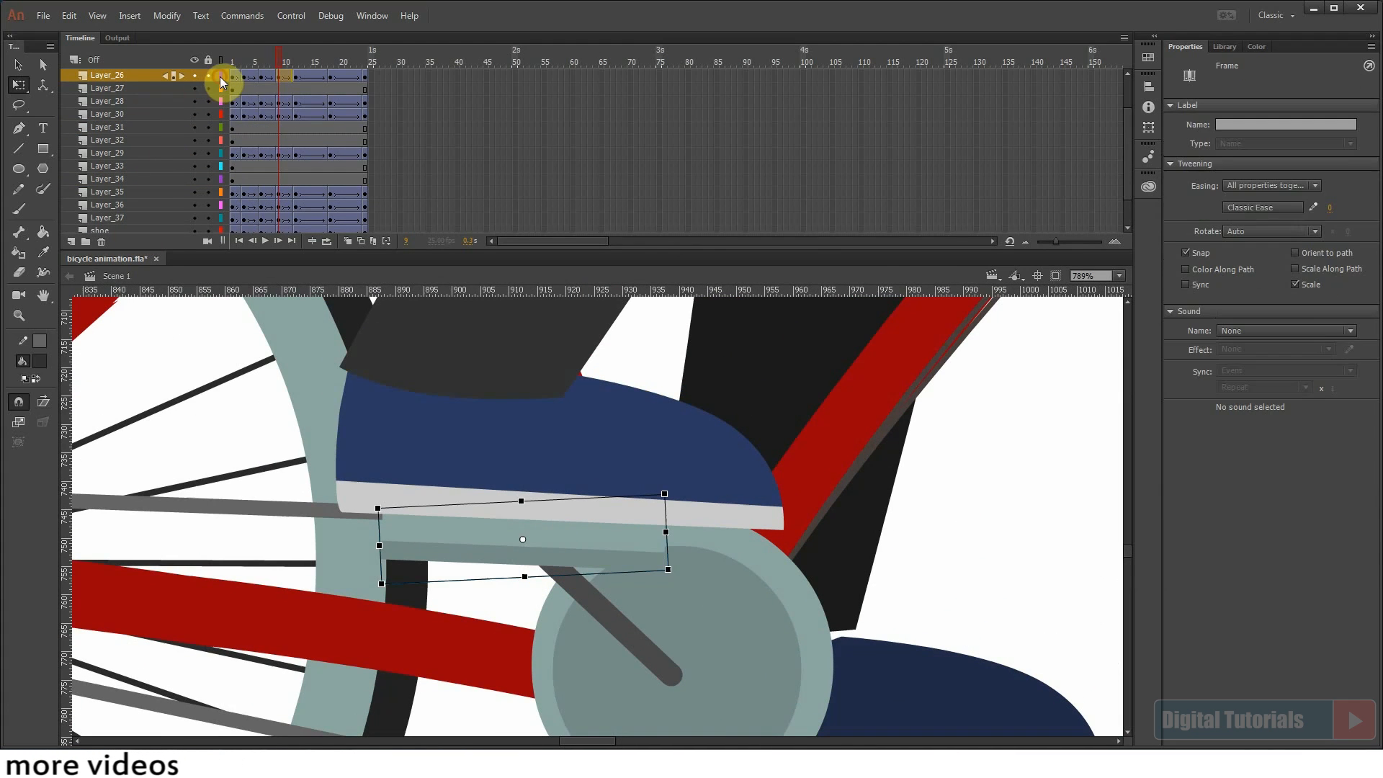
{"action": "left_click", "coordinate": [221, 77]}
{"action": "left_click", "coordinate": [534, 498]}
{"action": "left_click", "coordinate": [194, 76]}
{"action": "left_click_drag", "start_coordinate": [461, 520], "coordinate": [447, 494]}
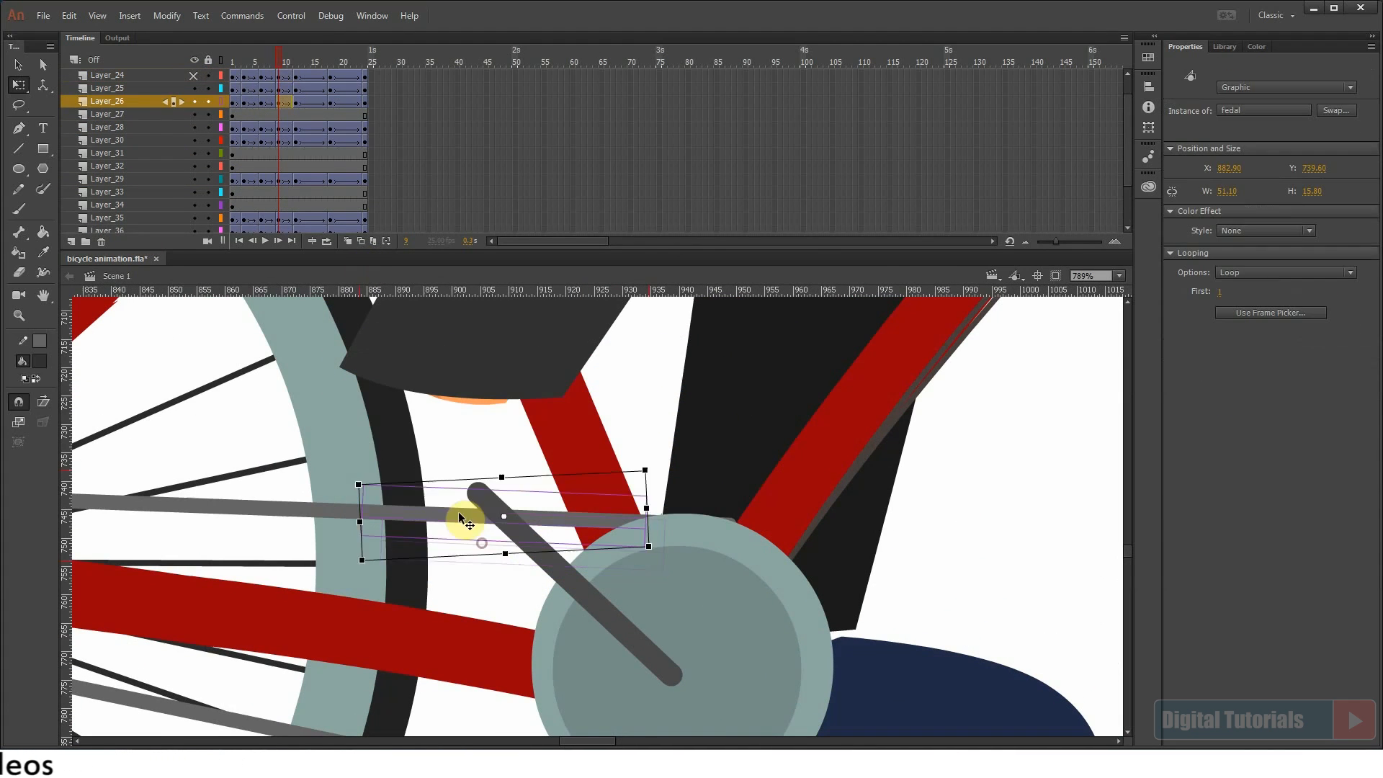
{"action": "left_click", "coordinate": [220, 101]}
{"action": "left_click", "coordinate": [194, 77]}
Step: Seat the near shoe (shoe2) on the pedal at frame 9
{"action": "left_click", "coordinate": [608, 469], "text": "shift"}
{"action": "key", "text": "ctrl+minus"}
{"action": "left_click_drag", "start_coordinate": [605, 484], "coordinate": [603, 557]}
{"action": "key", "text": "ctrl+z"}
{"action": "left_click", "coordinate": [832, 572]}
{"action": "key", "text": "Up"}
{"action": "key", "text": "Up"}
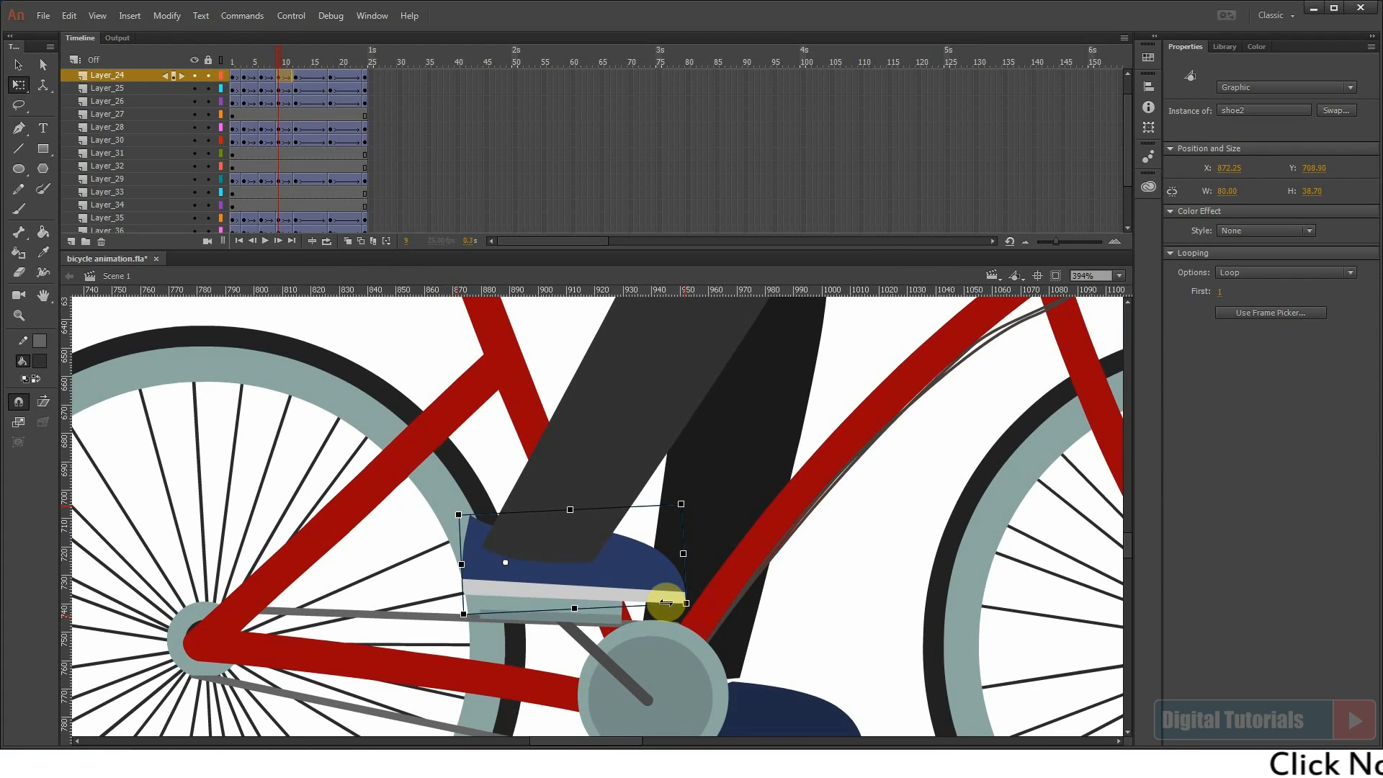
{"action": "left_click_drag", "start_coordinate": [564, 446], "coordinate": [525, 611]}
{"action": "scroll", "coordinate": [527, 605], "scroll_direction": "down", "scroll_amount": 1}
Step: Realign the near leg parts with the repositioned shoe at frame 9
{"action": "left_click_drag", "start_coordinate": [541, 556], "coordinate": [619, 465]}
{"action": "mouse_move", "coordinate": [651, 526]}
{"action": "left_mouse_down"}
{"action": "mouse_move", "coordinate": [642, 496]}
{"action": "mouse_move", "coordinate": [661, 514]}
{"action": "left_mouse_up"}
{"action": "left_click_drag", "start_coordinate": [762, 426], "coordinate": [755, 638]}
{"action": "left_click", "coordinate": [720, 454]}
{"action": "left_click", "coordinate": [640, 470]}
{"action": "left_click_drag", "start_coordinate": [818, 567], "coordinate": [827, 556]}
{"action": "left_click_drag", "start_coordinate": [702, 633], "coordinate": [738, 523]}
{"action": "left_click_drag", "start_coordinate": [726, 525], "coordinate": [764, 513]}
Step: Rotate and fit the near ankle (leg01) between the trouser leg and shoe at frame 9
{"action": "left_click_drag", "start_coordinate": [691, 713], "coordinate": [644, 598]}
{"action": "left_click_drag", "start_coordinate": [730, 581], "coordinate": [733, 576]}
{"action": "left_click_drag", "start_coordinate": [648, 576], "coordinate": [658, 572]}
{"action": "left_click", "coordinate": [595, 542]}
{"action": "mouse_move", "coordinate": [719, 539]}
{"action": "left_mouse_down"}
{"action": "mouse_move", "coordinate": [741, 558]}
{"action": "mouse_move", "coordinate": [710, 551]}
{"action": "left_mouse_up"}
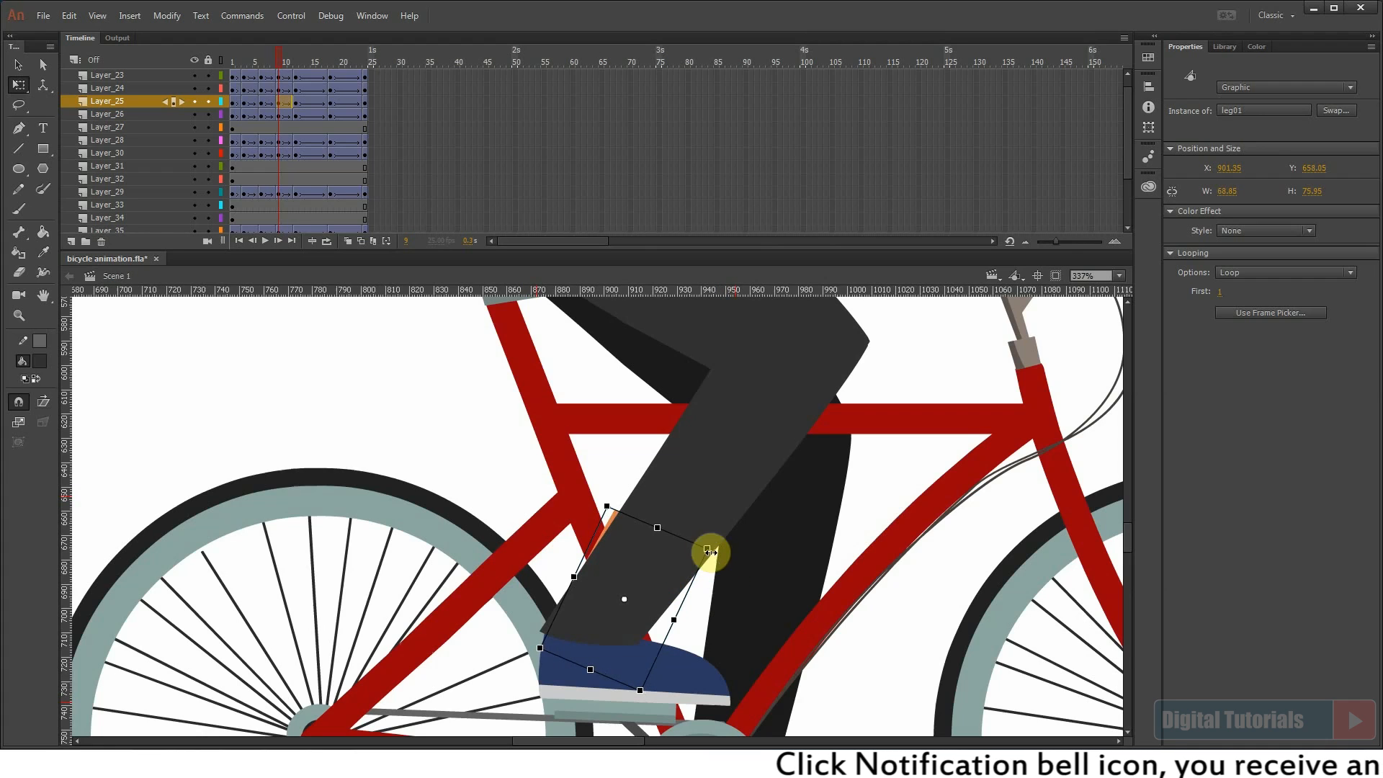
Step: Align the near lower leg (r leg p02) and thigh (r leg p01) at the knee on frame 9
{"action": "left_click_drag", "start_coordinate": [821, 396], "coordinate": [839, 475]}
{"action": "left_click", "coordinate": [765, 494]}
{"action": "left_click_drag", "start_coordinate": [765, 549], "coordinate": [808, 541]}
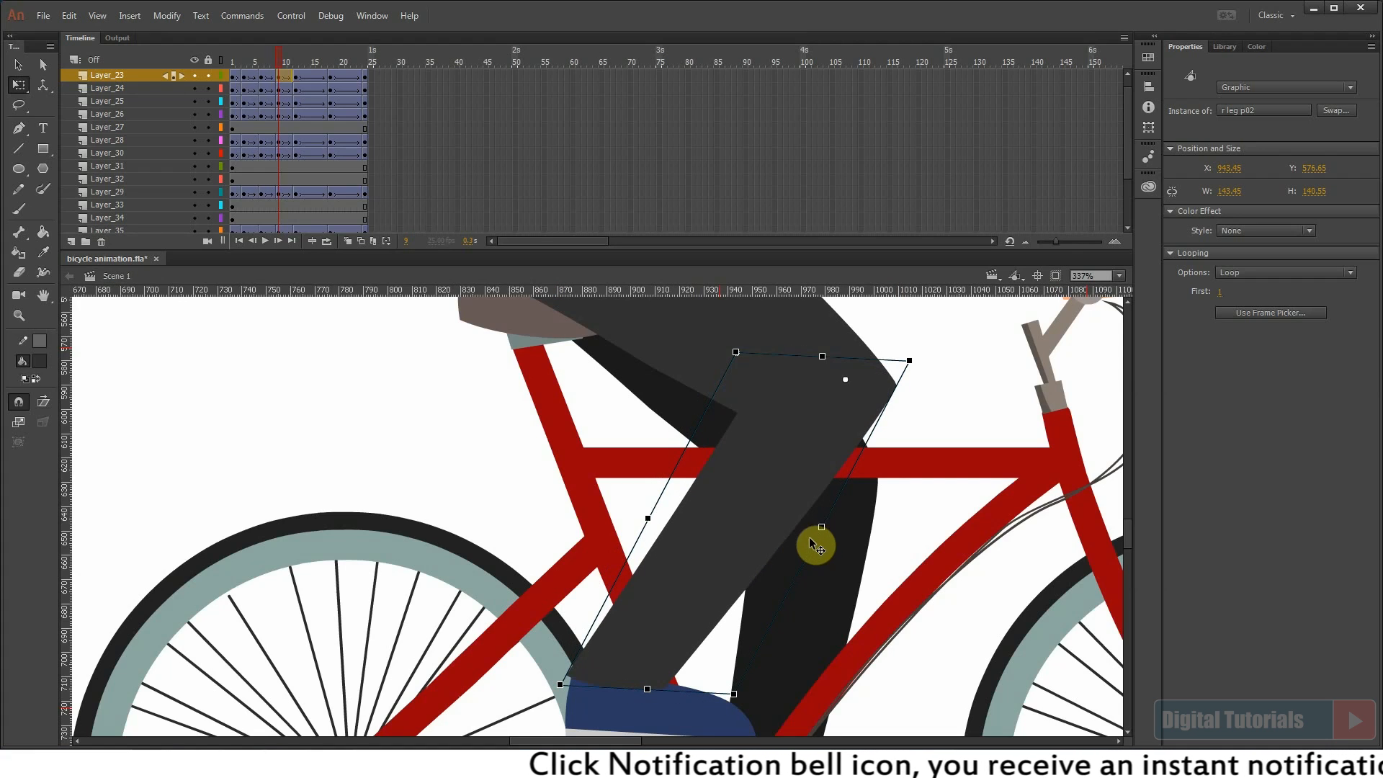
{"action": "left_click_drag", "start_coordinate": [706, 585], "coordinate": [706, 580]}
{"action": "left_click", "coordinate": [918, 390]}
{"action": "left_click_drag", "start_coordinate": [918, 390], "coordinate": [899, 559]}
{"action": "left_click", "coordinate": [693, 443]}
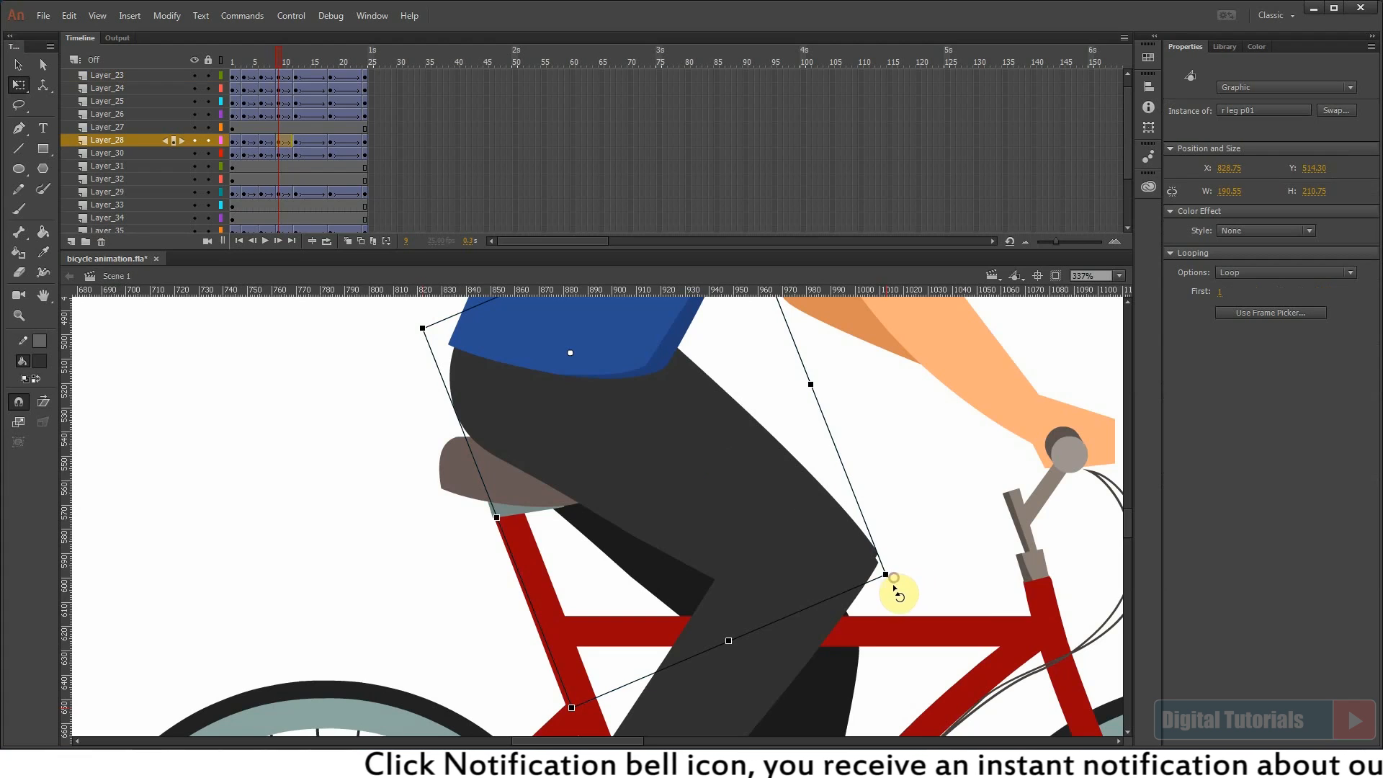
{"action": "left_click", "coordinate": [857, 543]}
{"action": "left_click", "coordinate": [877, 493]}
Step: Seat the far shoe on the far pedal at frame 9
{"action": "key", "text": "ctrl+minus"}
{"action": "scroll", "coordinate": [711, 613], "scroll_direction": "down", "scroll_amount": 4}
{"action": "key", "text": "ctrl+equal"}
{"action": "left_click", "coordinate": [722, 635]}
{"action": "left_click_drag", "start_coordinate": [635, 569], "coordinate": [759, 719]}
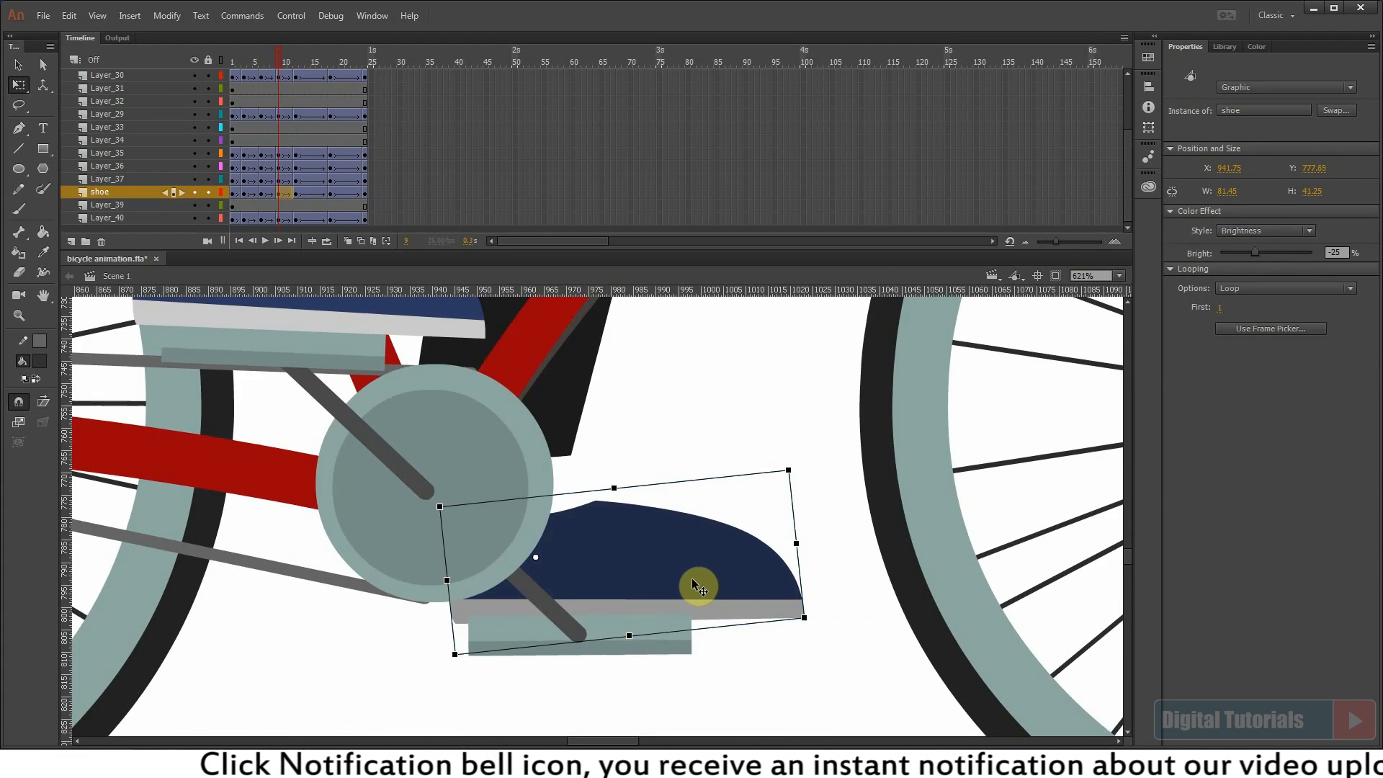
Step: Move the far lower leg (left leg part02) down toward the far shoe at frame 9, covering the ankle
{"action": "key", "text": "ctrl+minus"}
{"action": "left_click", "coordinate": [586, 452]}
{"action": "key", "text": "ctrl+equal"}
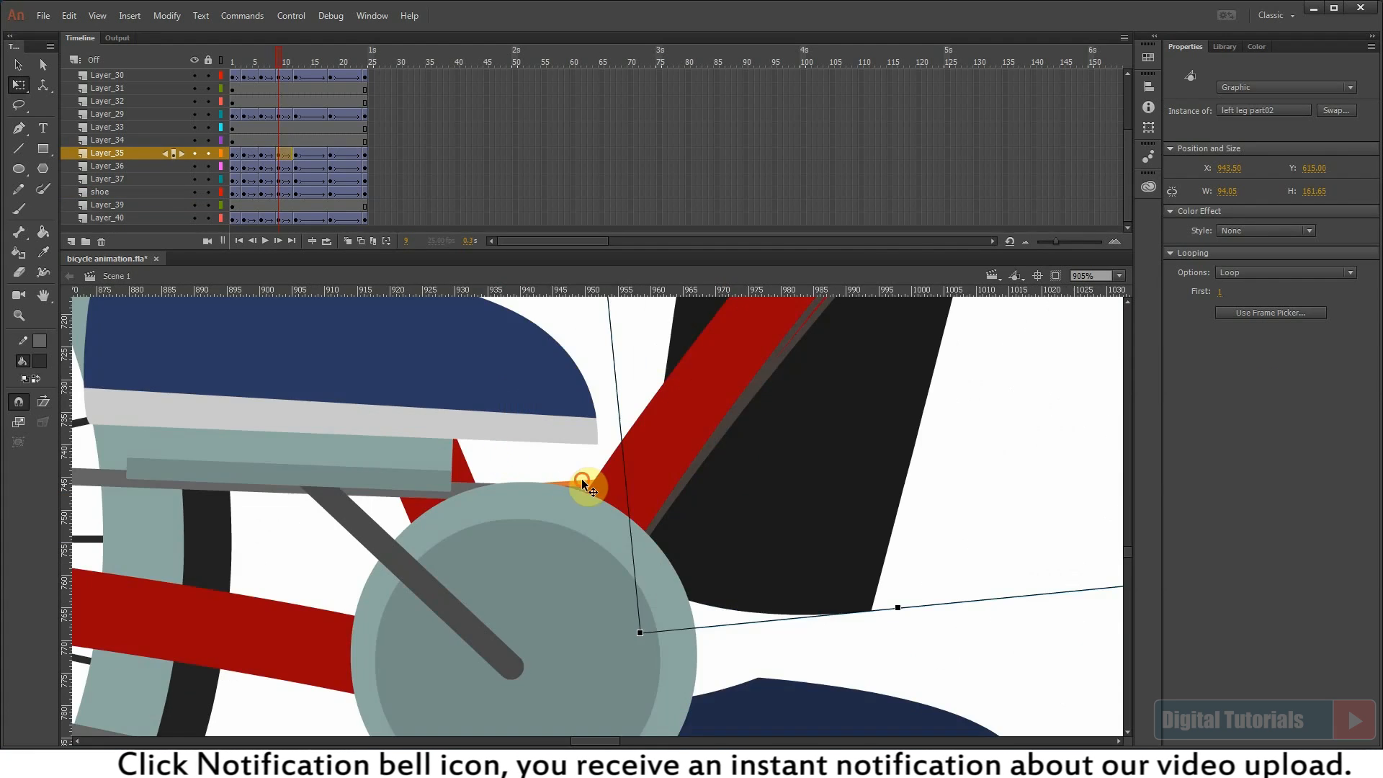
{"action": "scroll", "coordinate": [587, 488], "scroll_direction": "down", "scroll_amount": 3}
{"action": "left_click_drag", "start_coordinate": [719, 451], "coordinate": [672, 463]}
{"action": "key", "text": "ctrl+minus"}
{"action": "key", "text": "ctrl+equal"}
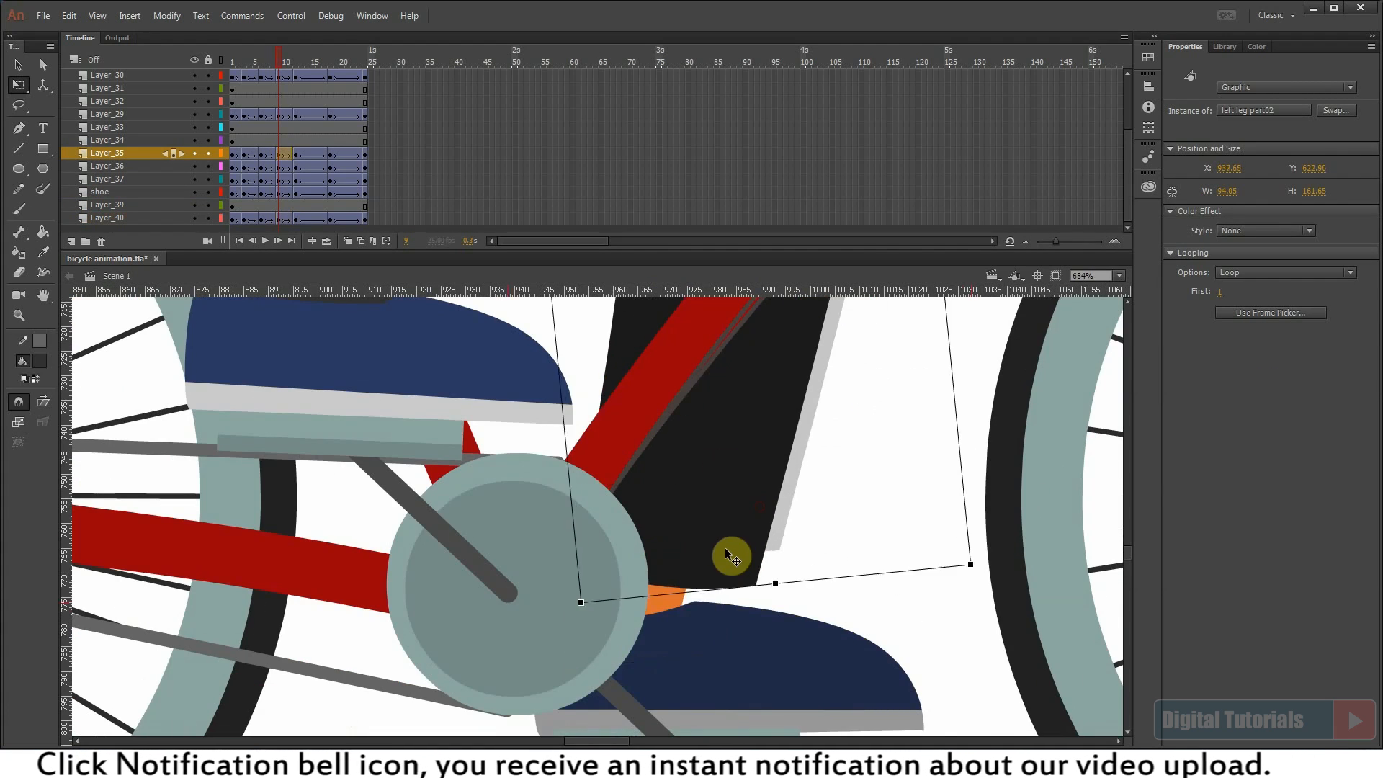
{"action": "key", "text": "ctrl+minus"}
{"action": "key", "text": "Escape"}
{"action": "scroll", "coordinate": [677, 504], "scroll_direction": "up", "scroll_amount": 3}
{"action": "key", "text": "ctrl+minus"}
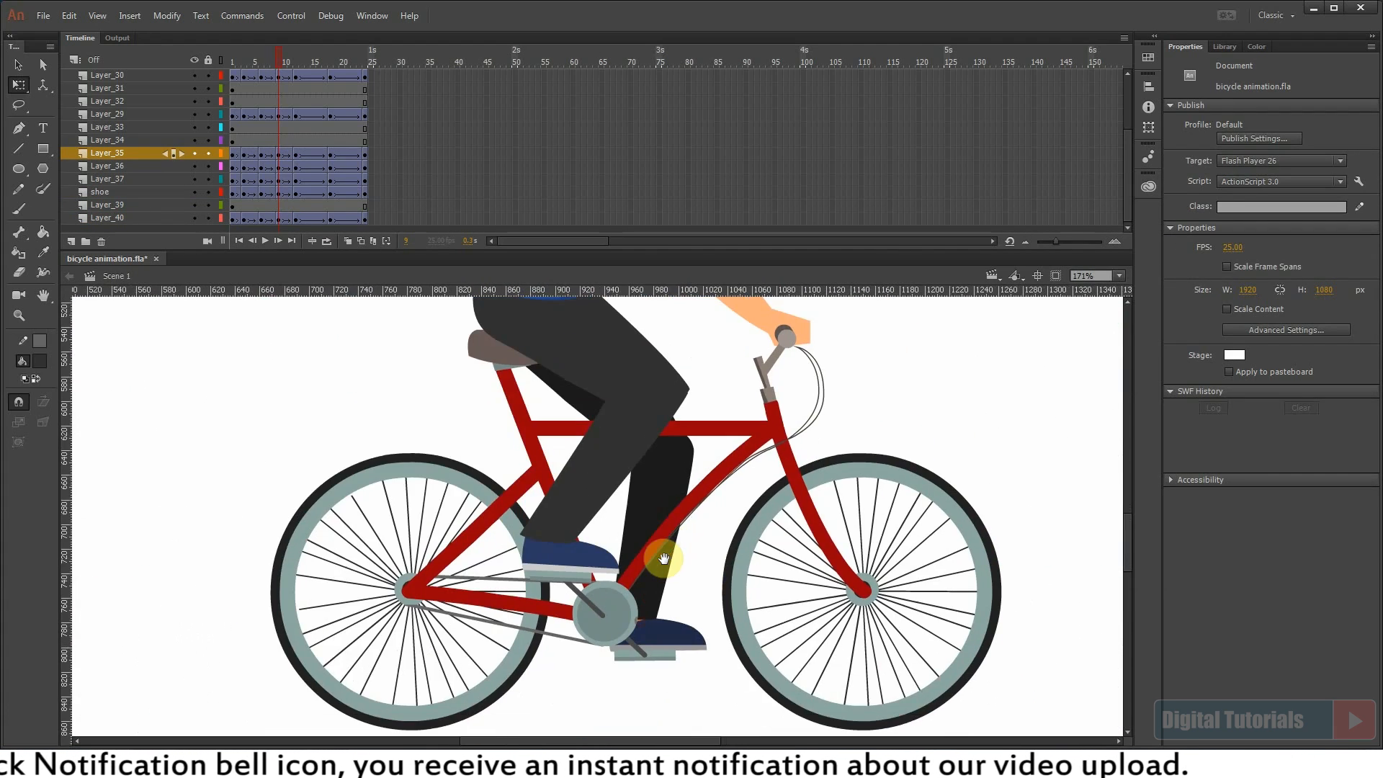
Step: Insert keyframes at frame 15 on the tweened pedal, shoe, leg and crank layers, from Layer_23 down to Layer_40
{"action": "mouse_move", "coordinate": [275, 51]}
{"action": "left_mouse_down"}
{"action": "mouse_move", "coordinate": [292, 32]}
{"action": "mouse_move", "coordinate": [213, 19]}
{"action": "mouse_move", "coordinate": [291, 29]}
{"action": "left_mouse_up"}
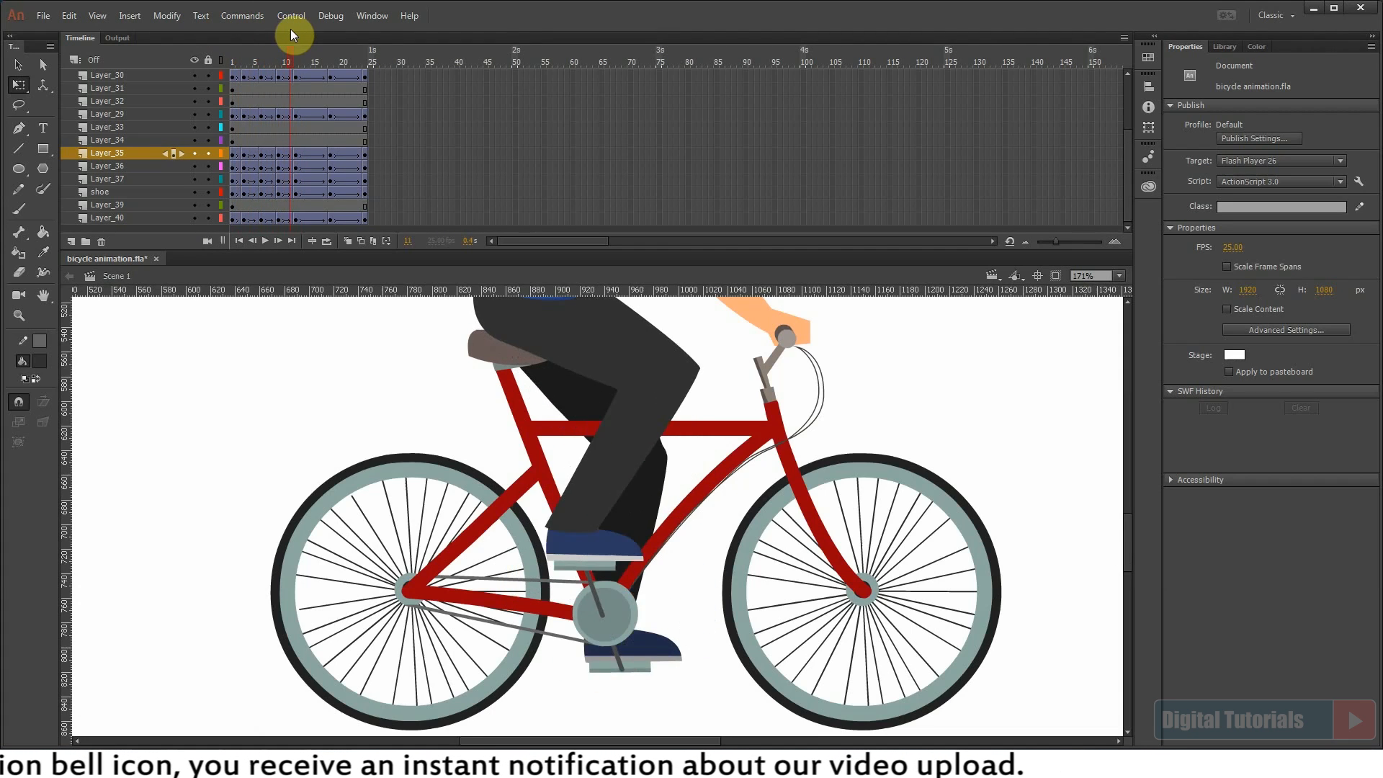
{"action": "key", "text": "ctrl+2"}
{"action": "left_click_drag", "start_coordinate": [641, 263], "coordinate": [634, 366]}
{"action": "left_click", "coordinate": [311, 126]}
{"action": "key", "text": "F6"}
{"action": "key", "text": "F6"}
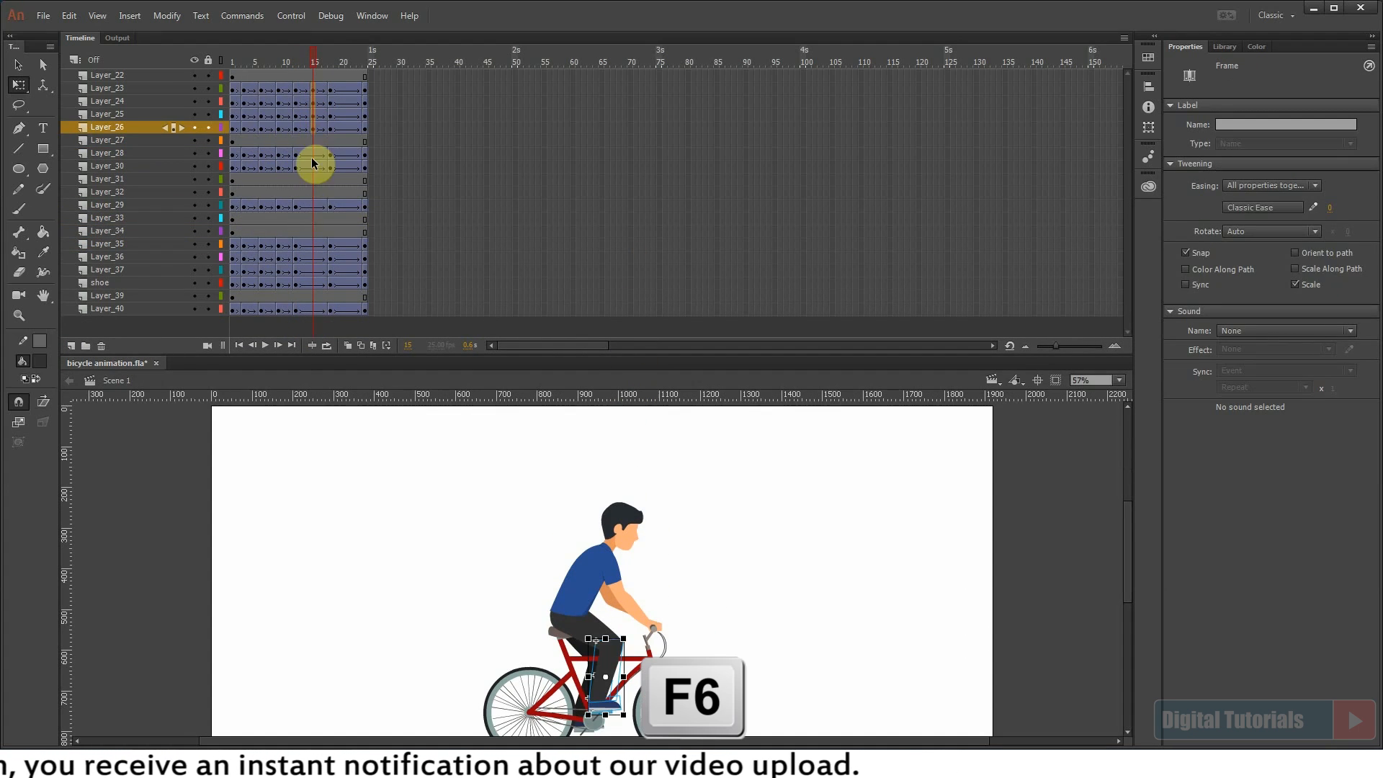
{"action": "left_click_drag", "start_coordinate": [312, 156], "coordinate": [313, 167]}
{"action": "key", "text": "F6"}
{"action": "left_click", "coordinate": [314, 204]}
{"action": "key", "text": "F6"}
{"action": "left_click_drag", "start_coordinate": [314, 244], "coordinate": [314, 284]}
{"action": "key", "text": "F6"}
{"action": "left_click", "coordinate": [312, 313]}
{"action": "key", "text": "F6"}
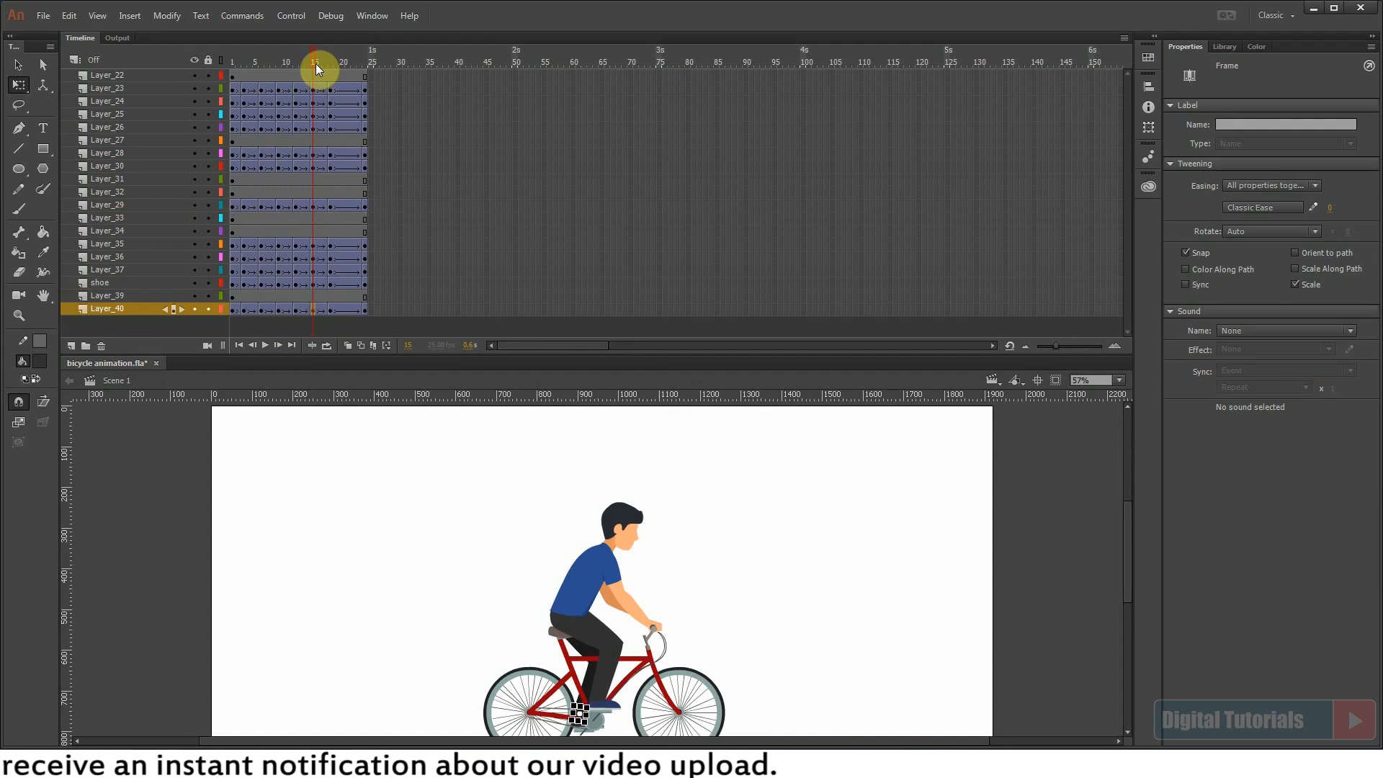
Step: Move the near and far pedals onto their crank ends at frame 15, with the near shoe on Layer_24 hidden
{"action": "left_click", "coordinate": [315, 64]}
{"action": "left_click_drag", "start_coordinate": [637, 355], "coordinate": [639, 228]}
{"action": "left_click", "coordinate": [544, 436]}
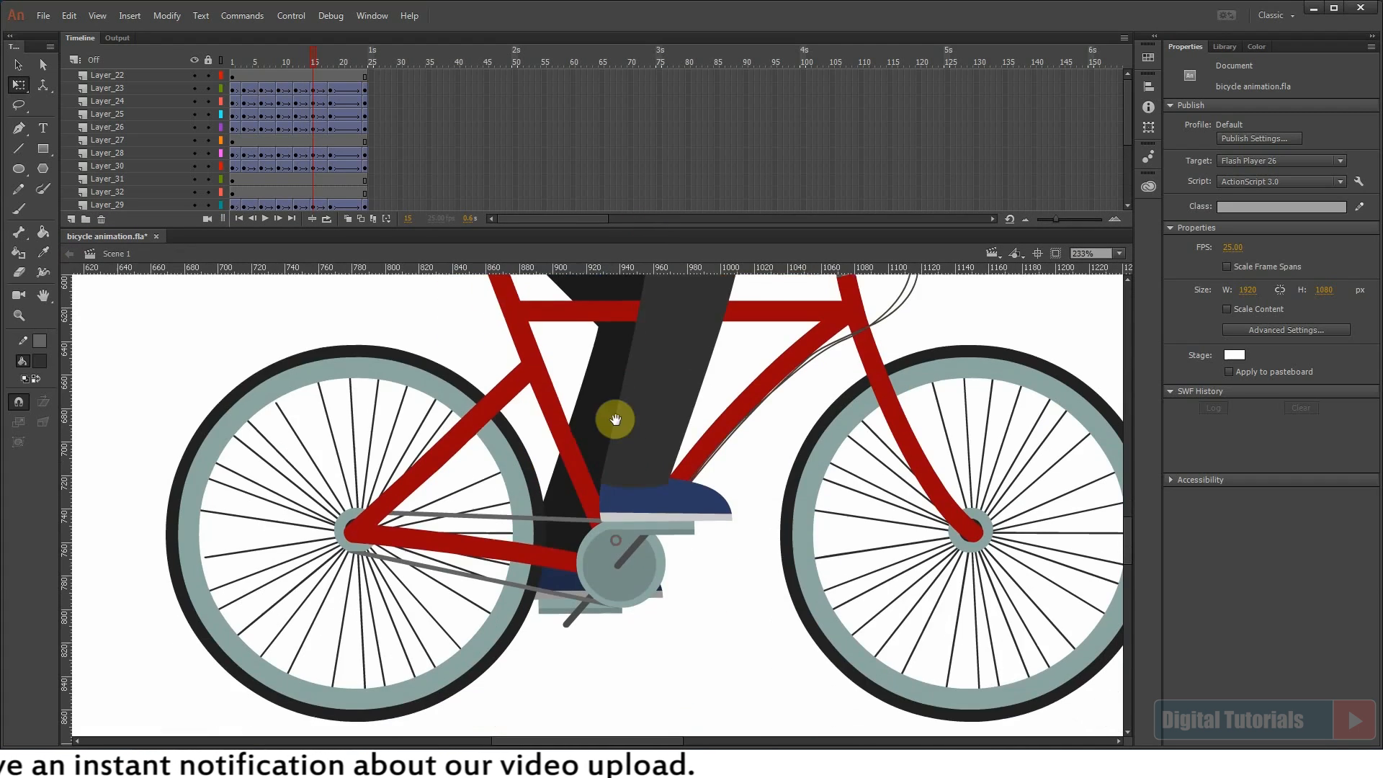
{"action": "left_click", "coordinate": [618, 416]}
{"action": "left_click", "coordinate": [664, 540]}
{"action": "left_click", "coordinate": [662, 476]}
{"action": "left_click", "coordinate": [195, 103]}
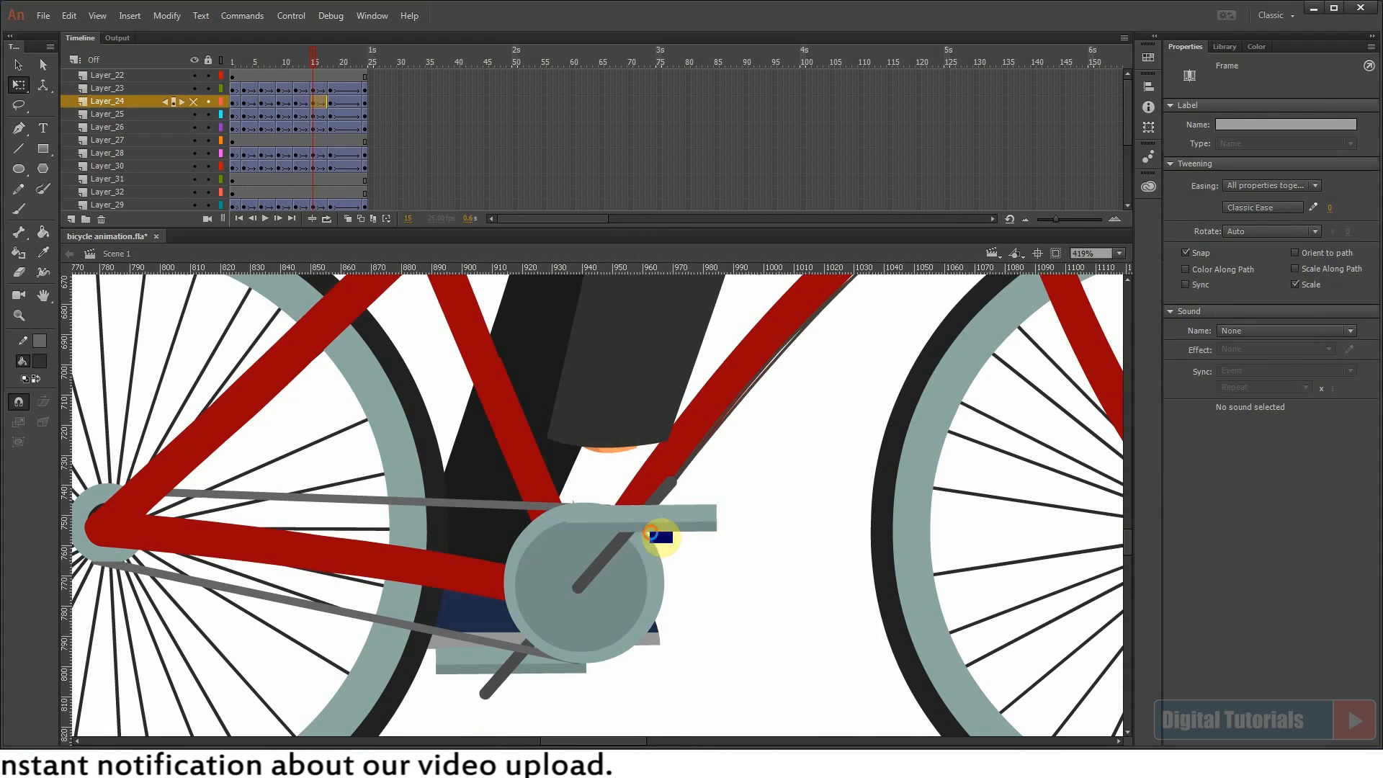
{"action": "left_click_drag", "start_coordinate": [673, 521], "coordinate": [706, 482]}
{"action": "left_click_drag", "start_coordinate": [458, 663], "coordinate": [434, 703]}
{"action": "key", "text": "ctrl+minus"}
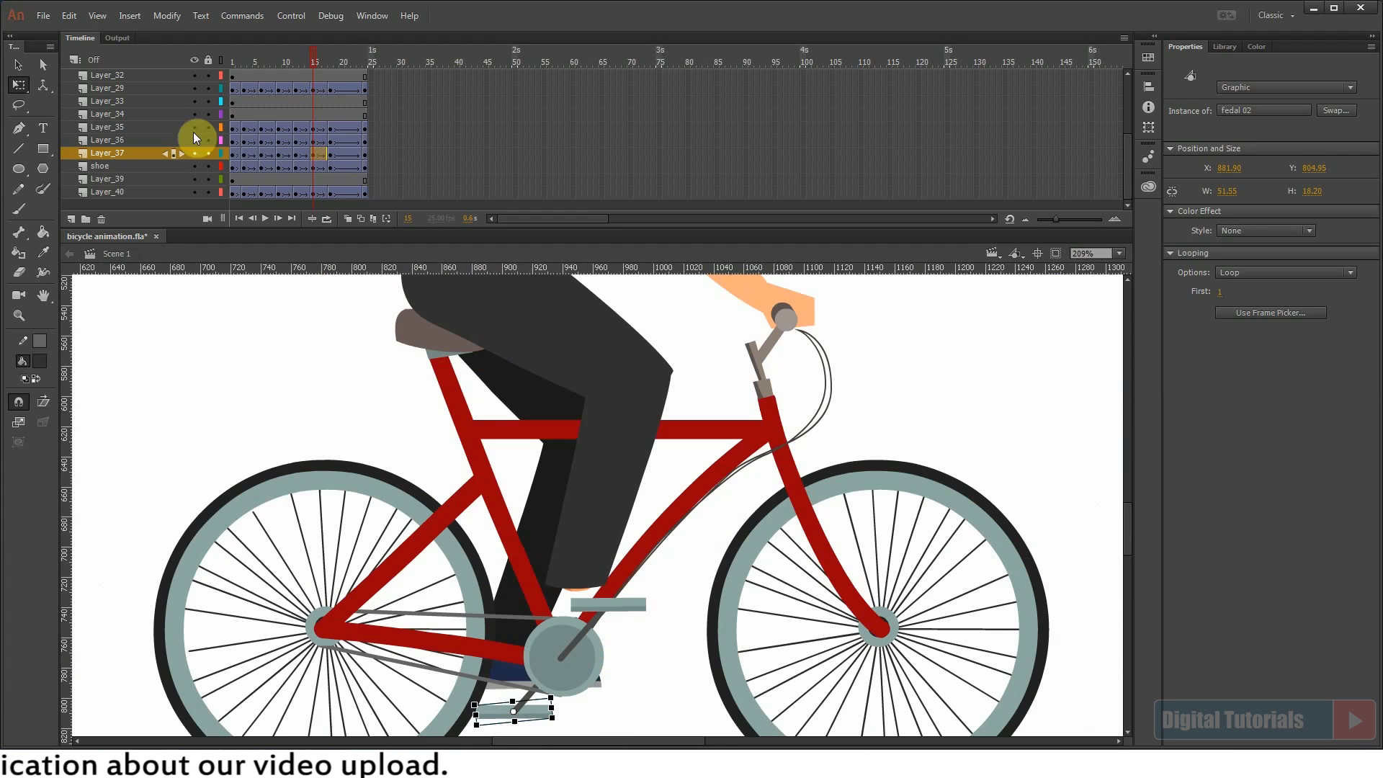
Step: Show Layer_24 again and seat the near shoe (shoe2) on its pedal at frame 15
{"action": "scroll", "coordinate": [199, 153], "scroll_direction": "up", "scroll_amount": 9}
{"action": "left_click", "coordinate": [194, 104]}
{"action": "scroll", "coordinate": [318, 319], "scroll_direction": "down", "scroll_amount": 6}
{"action": "scroll", "coordinate": [193, 186], "scroll_direction": "down", "scroll_amount": 7}
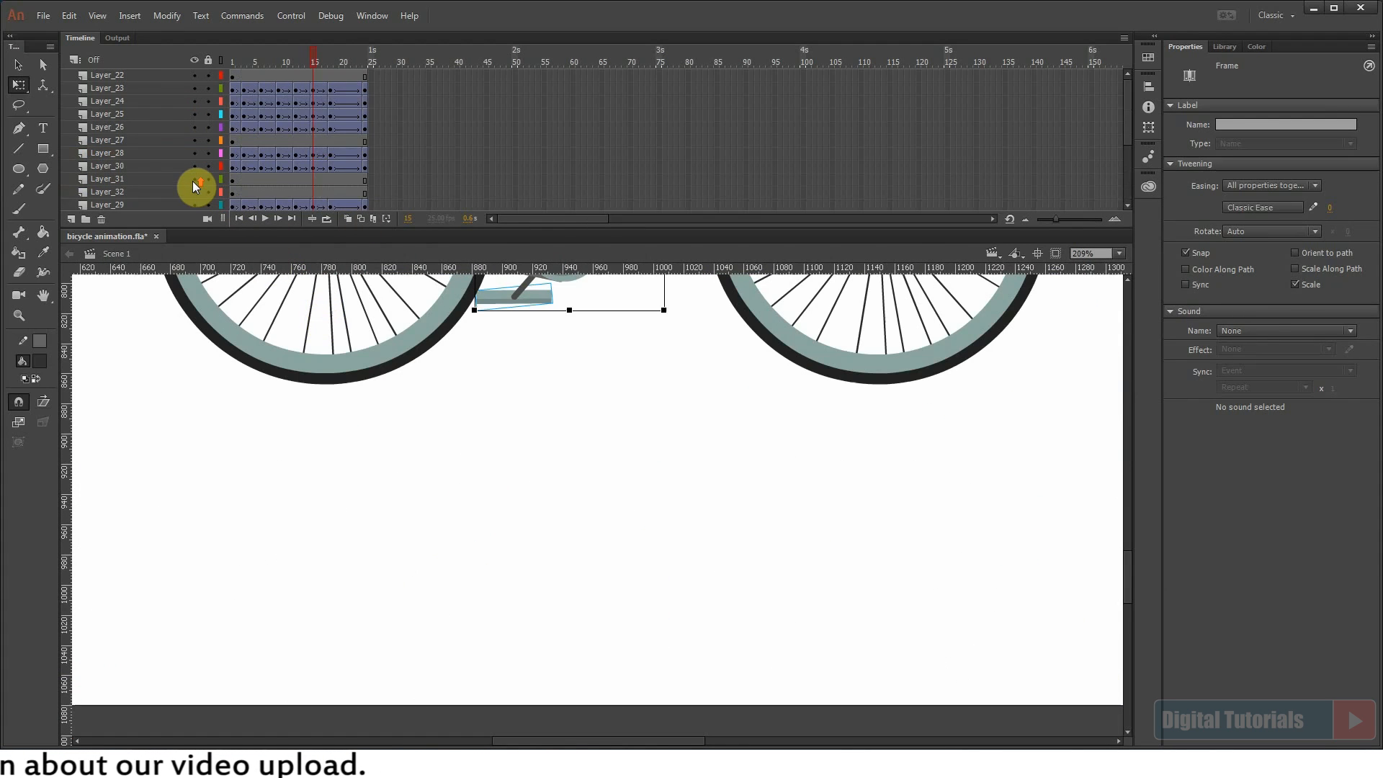
{"action": "scroll", "coordinate": [193, 186], "scroll_direction": "up", "scroll_amount": 7}
{"action": "left_click", "coordinate": [611, 406]}
{"action": "scroll", "coordinate": [610, 409], "scroll_direction": "up", "scroll_amount": 6}
{"action": "left_click_drag", "start_coordinate": [639, 485], "coordinate": [658, 559]}
{"action": "key", "text": "ctrl+z"}
{"action": "left_click", "coordinate": [656, 560]}
{"action": "left_click_drag", "start_coordinate": [691, 347], "coordinate": [582, 541]}
{"action": "left_click_drag", "start_coordinate": [585, 540], "coordinate": [619, 507]}
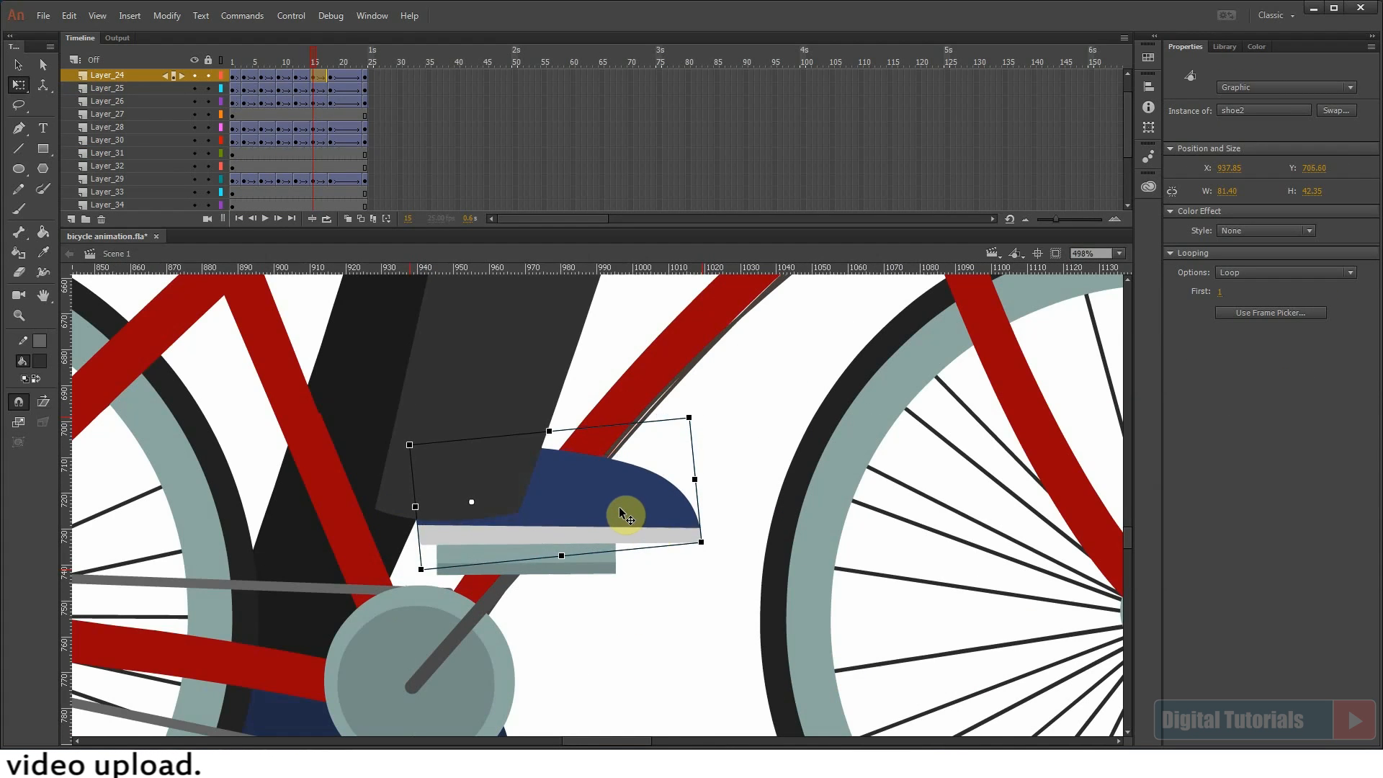
Step: Fit the near lower leg (r leg p02) and ankle (leg01) onto the shoe at frame 15
{"action": "key", "text": "ctrl+minus"}
{"action": "scroll", "coordinate": [581, 408], "scroll_direction": "up", "scroll_amount": 5}
{"action": "left_click_drag", "start_coordinate": [556, 591], "coordinate": [575, 560]}
{"action": "left_click_drag", "start_coordinate": [478, 484], "coordinate": [558, 667]}
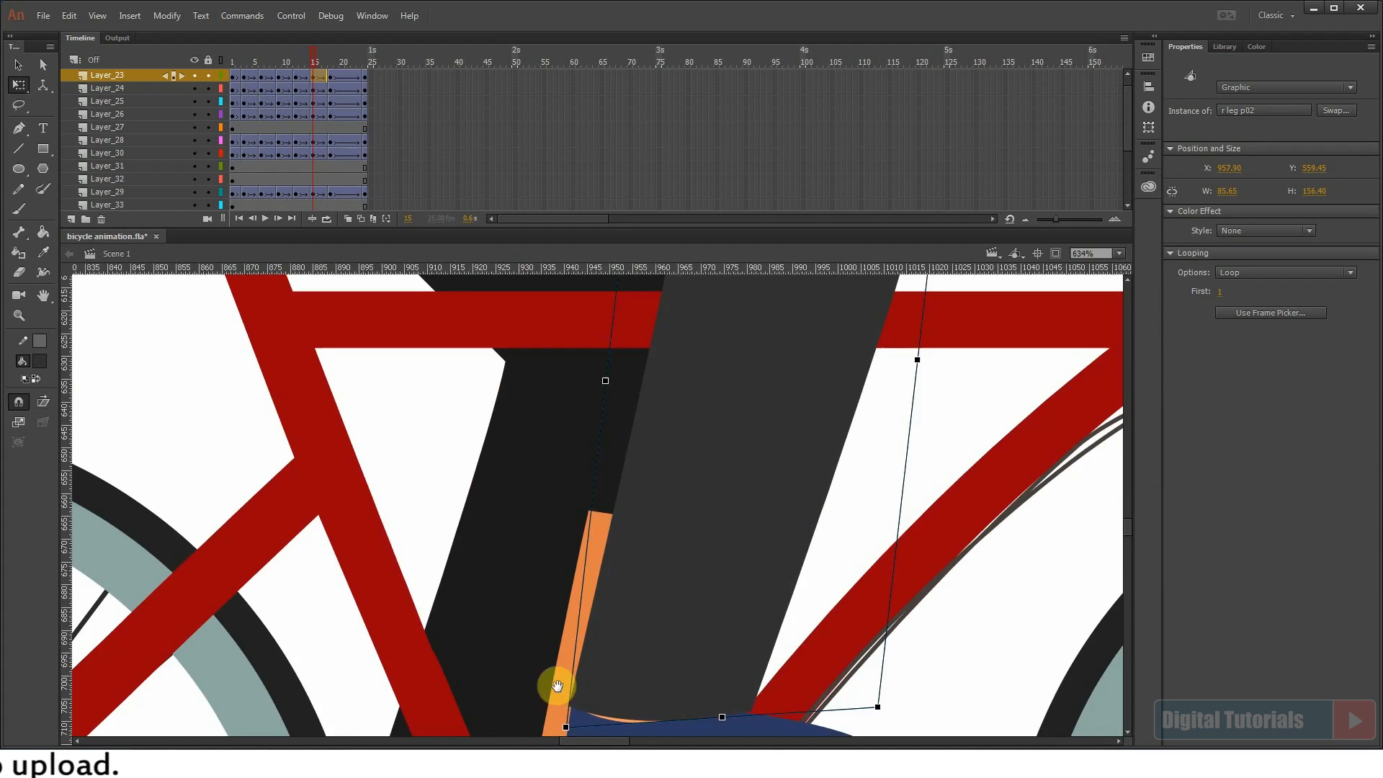
{"action": "scroll", "coordinate": [619, 619], "scroll_direction": "down", "scroll_amount": 3}
{"action": "left_click_drag", "start_coordinate": [674, 550], "coordinate": [683, 550]}
{"action": "left_click_drag", "start_coordinate": [571, 582], "coordinate": [628, 523]}
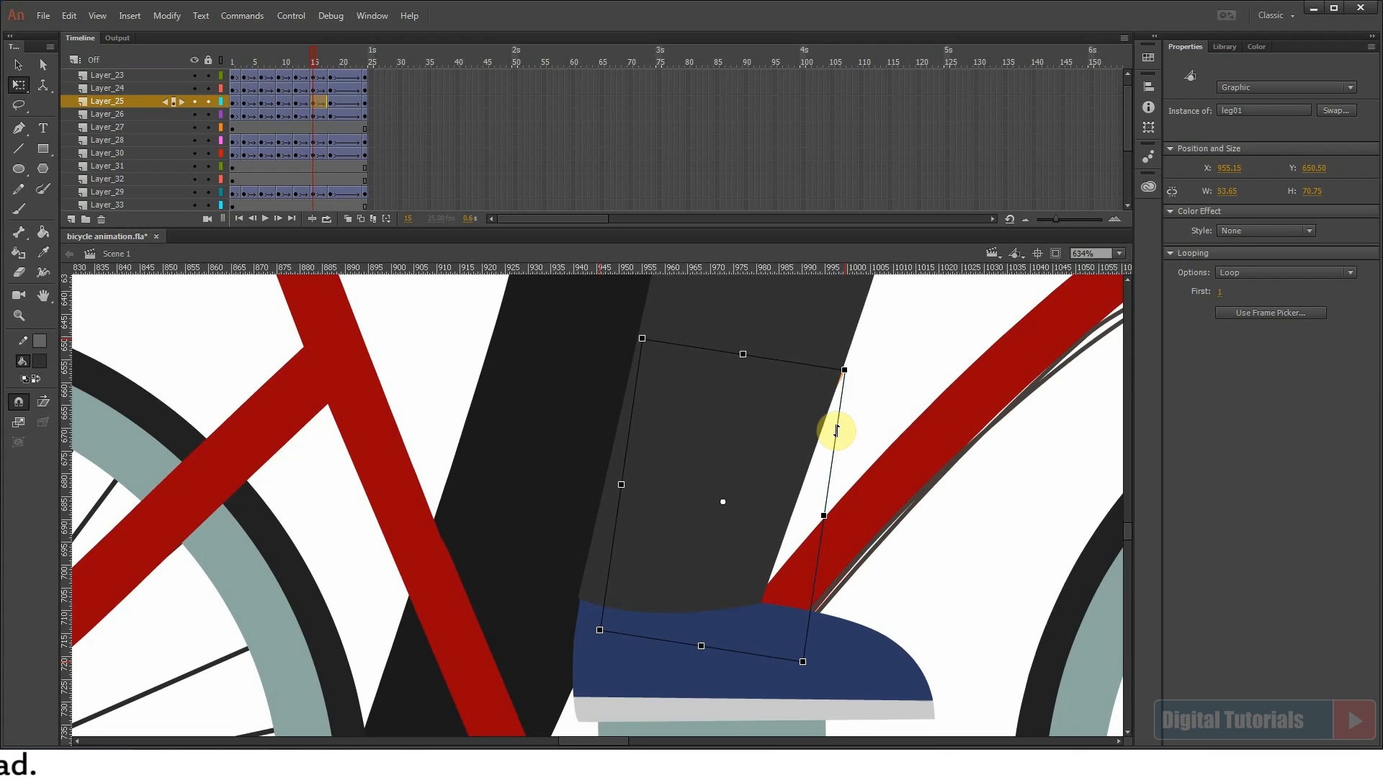
Step: Reposition the near thigh and lower leg so they meet at the knee on frame 15
{"action": "key", "text": "ctrl+minus"}
{"action": "key", "text": "ctrl+minus"}
{"action": "left_click_drag", "start_coordinate": [681, 406], "coordinate": [718, 481]}
{"action": "left_click", "coordinate": [669, 468]}
{"action": "left_click_drag", "start_coordinate": [460, 333], "coordinate": [766, 478]}
{"action": "left_click_drag", "start_coordinate": [837, 438], "coordinate": [865, 400]}
{"action": "left_click", "coordinate": [814, 495]}
{"action": "left_click_drag", "start_coordinate": [587, 313], "coordinate": [689, 425]}
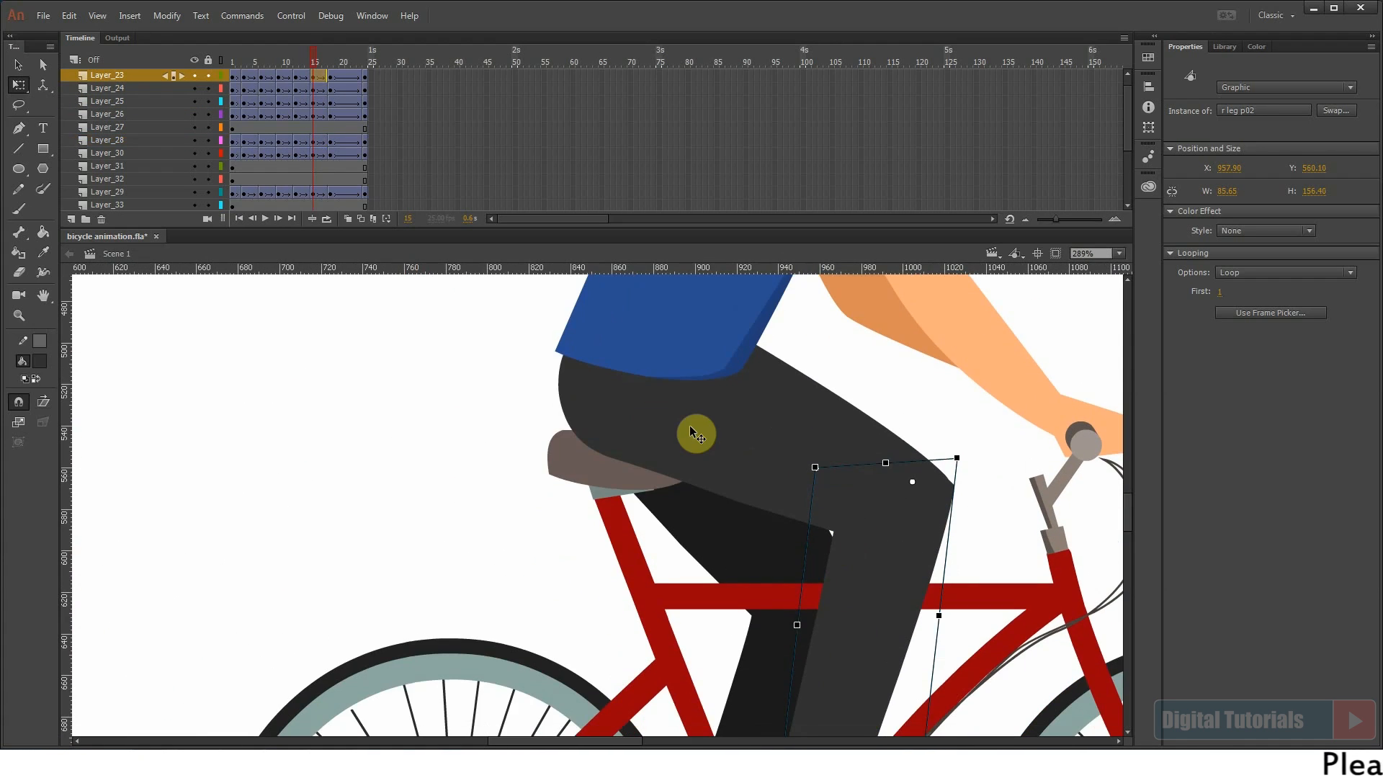
Step: Nudge the near thigh and lower leg slightly backward to refine the knee joint at frame 15
{"action": "left_click", "coordinate": [689, 426]}
{"action": "key", "text": "Left"}
{"action": "key", "text": "Left"}
{"action": "key", "text": "Left"}
{"action": "left_click", "coordinate": [849, 454]}
{"action": "scroll", "coordinate": [848, 654], "scroll_direction": "down", "scroll_amount": 3}
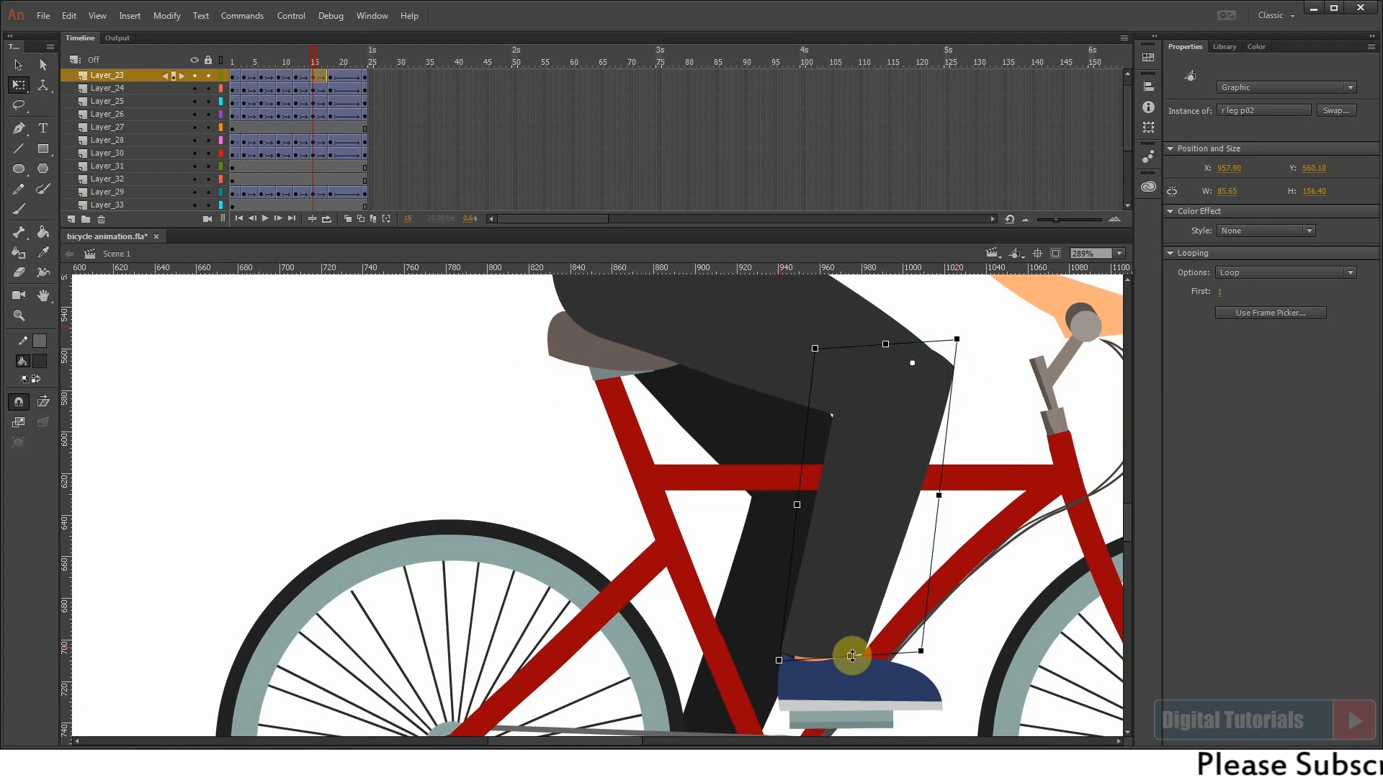
{"action": "key", "text": "Left"}
{"action": "key", "text": "Left"}
{"action": "left_click", "coordinate": [900, 571]}
{"action": "key", "text": "ctrl+minus"}
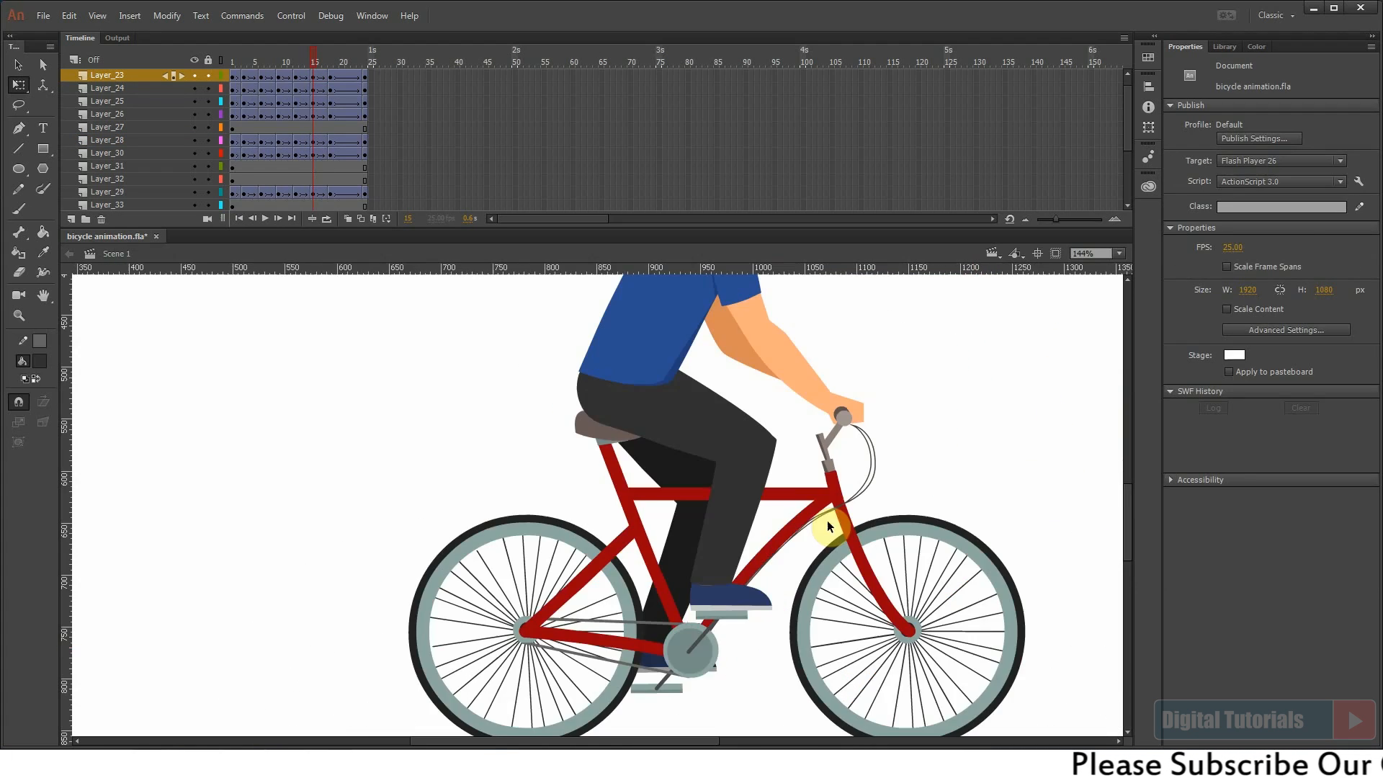
Step: Nudge the near thigh (r leg p01) slightly forward at frame 15
{"action": "left_click_drag", "start_coordinate": [622, 339], "coordinate": [738, 501]}
{"action": "left_click", "coordinate": [749, 515]}
{"action": "key", "text": "Right"}
{"action": "key", "text": "Right"}
{"action": "key", "text": "Right"}
{"action": "left_click", "coordinate": [904, 564]}
Step: Seat the far shoe on its pedal and lower the far trouser leg and ankle onto it at frame 15
{"action": "key", "text": "ctrl+2"}
{"action": "left_click_drag", "start_coordinate": [514, 534], "coordinate": [611, 625]}
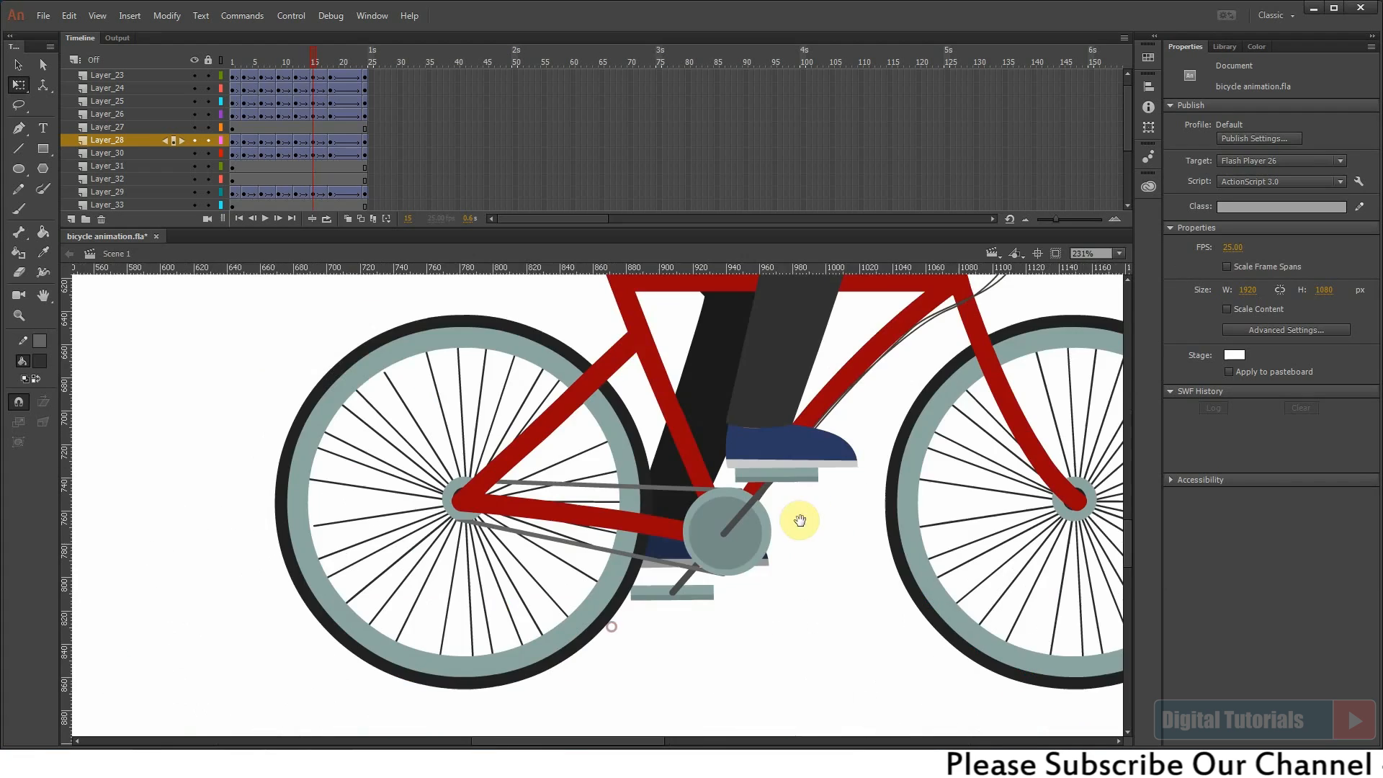
{"action": "left_click_drag", "start_coordinate": [596, 415], "coordinate": [716, 640]}
{"action": "left_click_drag", "start_coordinate": [603, 548], "coordinate": [581, 582]}
{"action": "left_click", "coordinate": [611, 456]}
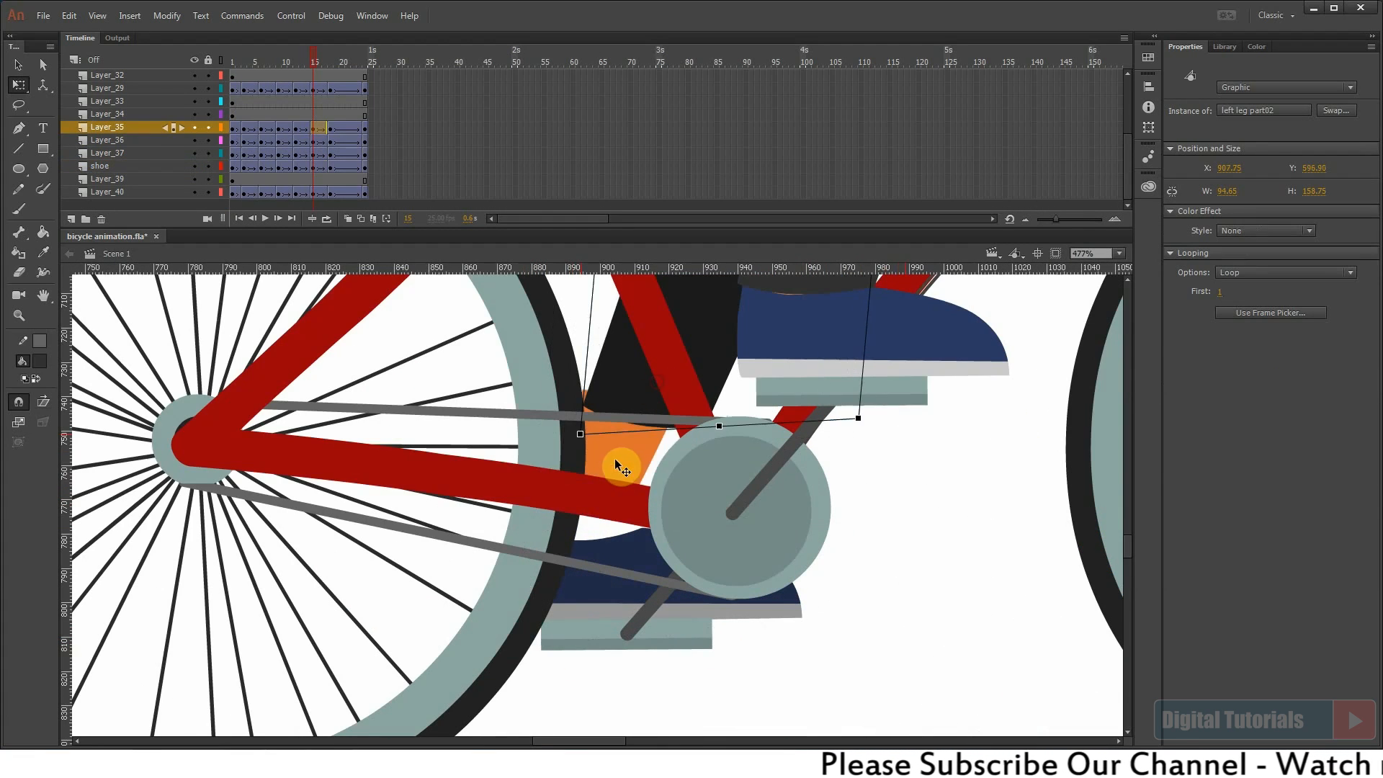
{"action": "left_click_drag", "start_coordinate": [585, 478], "coordinate": [579, 488]}
{"action": "left_click", "coordinate": [780, 606]}
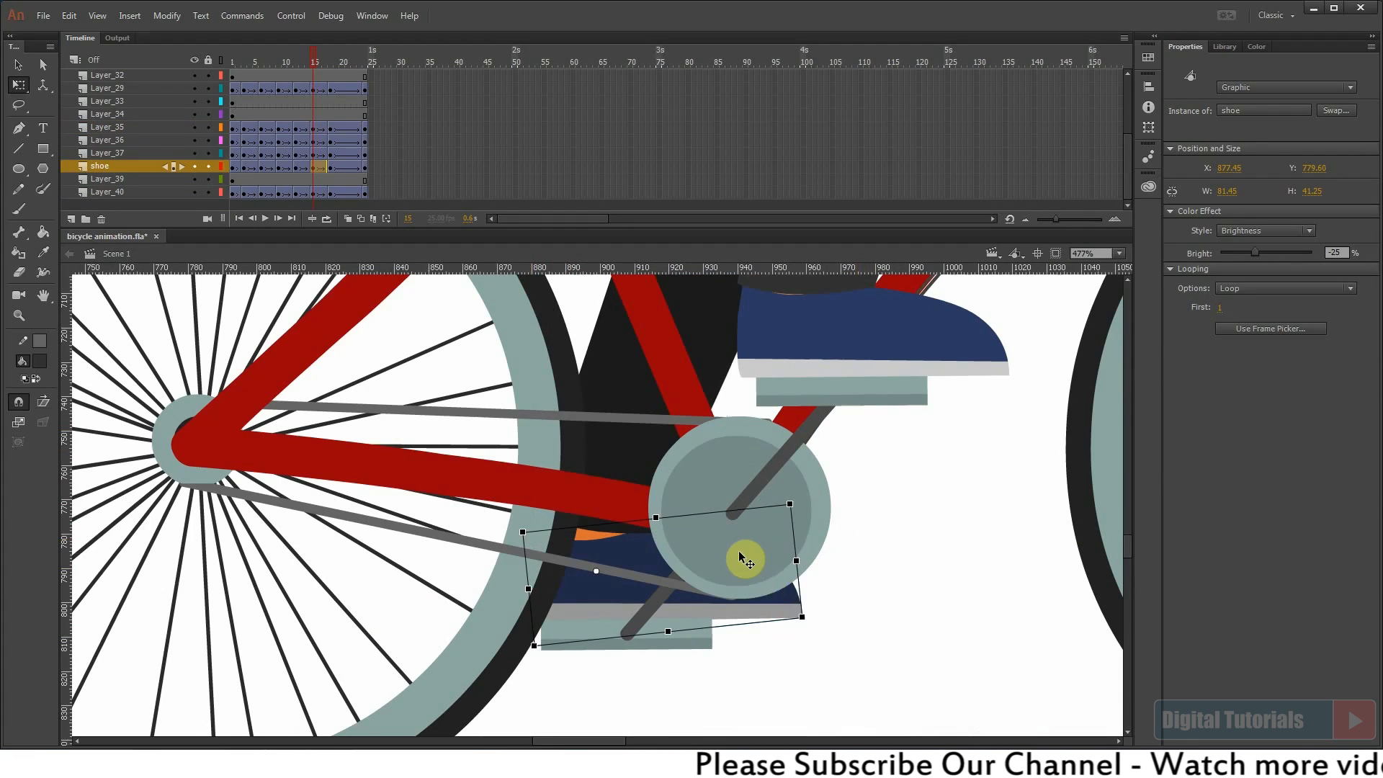
Step: Realign the far thigh and lower leg at the knee on frame 15
{"action": "key", "text": "ctrl+minus"}
{"action": "left_click_drag", "start_coordinate": [632, 338], "coordinate": [639, 560]}
{"action": "left_click", "coordinate": [642, 555]}
{"action": "left_click", "coordinate": [629, 420]}
{"action": "left_click_drag", "start_coordinate": [724, 545], "coordinate": [707, 555]}
{"action": "left_click", "coordinate": [804, 531]}
{"action": "key", "text": "ctrl+minus"}
Step: Insert keyframes at frame 21 on the tweened pedal, shoe, leg and crank layers, from Layer_23 down to Layer_40
{"action": "left_click_drag", "start_coordinate": [314, 56], "coordinate": [371, 90]}
{"action": "left_click_drag", "start_coordinate": [633, 225], "coordinate": [616, 369]}
{"action": "left_click", "coordinate": [349, 131]}
{"action": "key", "text": "F6"}
{"action": "left_click_drag", "start_coordinate": [348, 154], "coordinate": [347, 170]}
{"action": "key", "text": "F6"}
{"action": "left_click", "coordinate": [347, 207]}
{"action": "key", "text": "F6"}
{"action": "left_click_drag", "start_coordinate": [348, 246], "coordinate": [348, 311]}
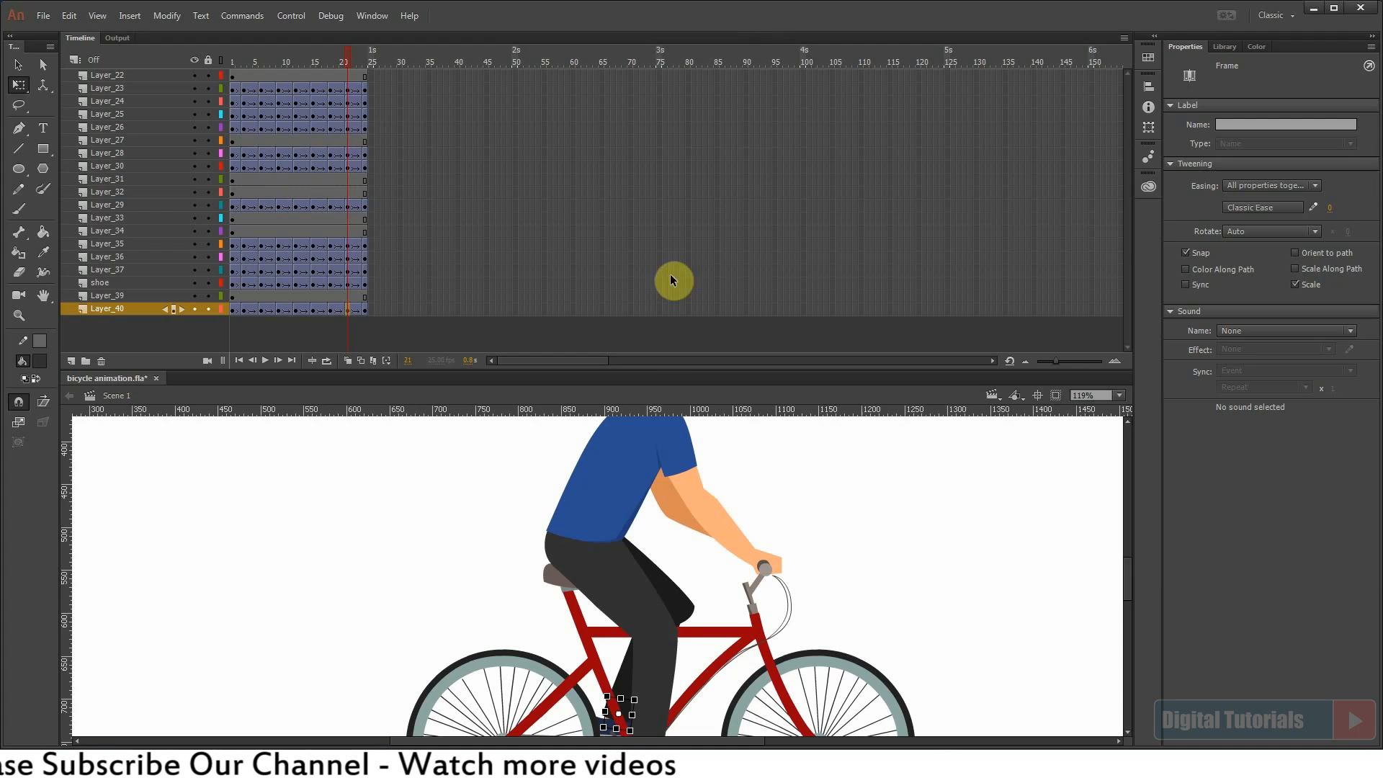
Step: Hide the near shoe on Layer_24, then place the near pedal on its crank end and level it at frame 21
{"action": "left_click_drag", "start_coordinate": [626, 371], "coordinate": [626, 200]}
{"action": "scroll", "coordinate": [732, 658], "scroll_direction": "up", "scroll_amount": 5}
{"action": "left_click", "coordinate": [191, 101]}
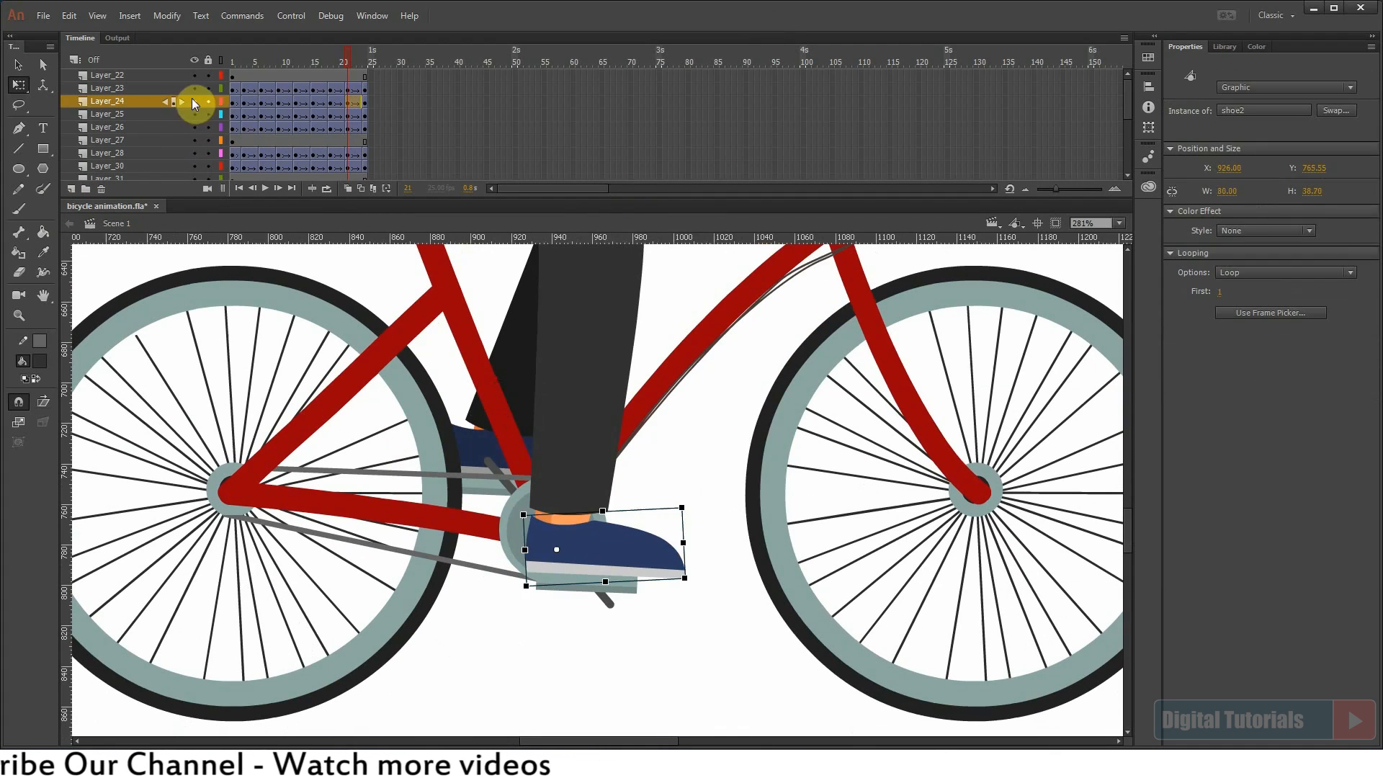
{"action": "scroll", "coordinate": [478, 450], "scroll_direction": "down", "scroll_amount": 3}
{"action": "left_click", "coordinate": [568, 569]}
{"action": "scroll", "coordinate": [617, 592], "scroll_direction": "up", "scroll_amount": 8}
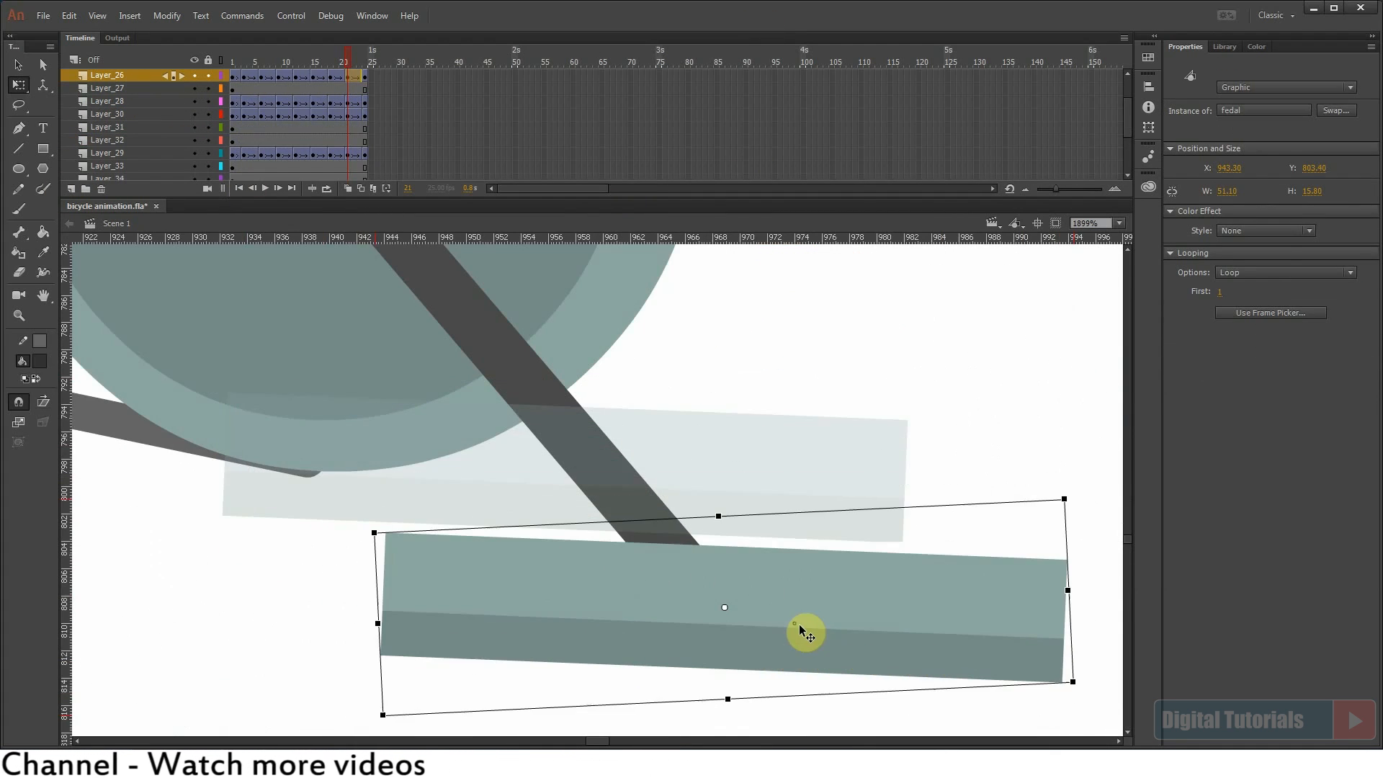
{"action": "mouse_move", "coordinate": [1077, 500]}
{"action": "left_mouse_down"}
{"action": "mouse_move", "coordinate": [1058, 509]}
{"action": "mouse_move", "coordinate": [1072, 497]}
{"action": "left_mouse_up"}
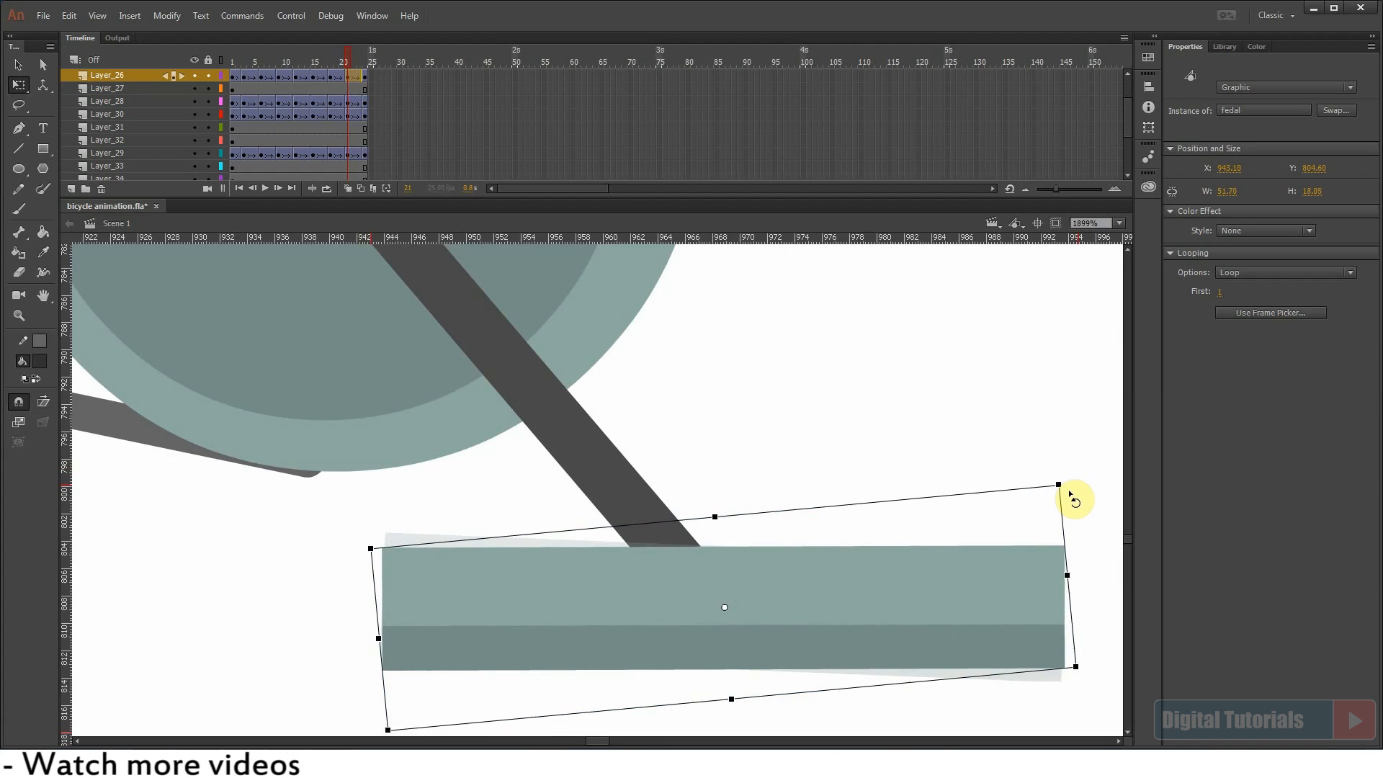
{"action": "scroll", "coordinate": [467, 507], "scroll_direction": "down", "scroll_amount": 4}
Step: Raise the far pedal (Layer_37) onto its crank end at frame 21 and show the far shoe's layer again
{"action": "left_click", "coordinate": [431, 464]}
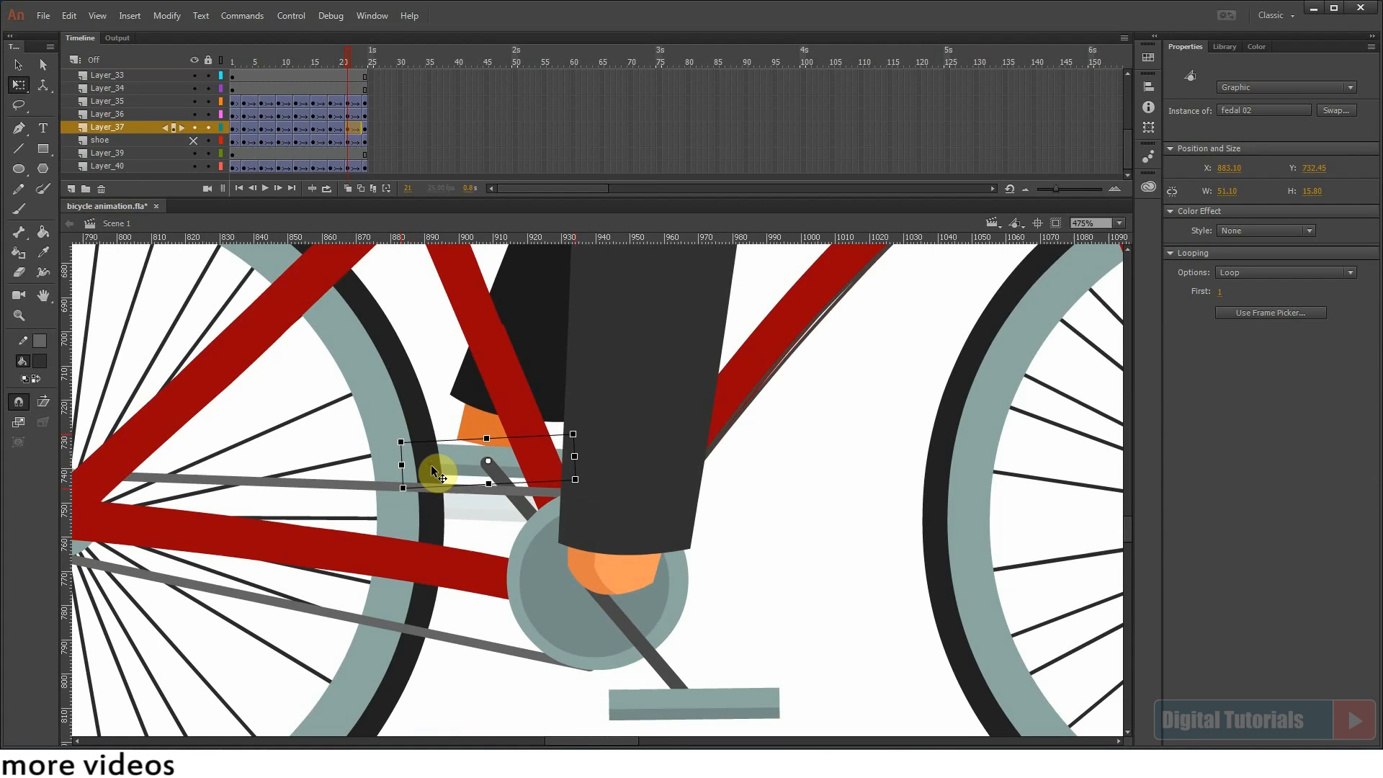
{"action": "scroll", "coordinate": [448, 533], "scroll_direction": "down", "scroll_amount": 2}
{"action": "left_click", "coordinate": [192, 138]}
{"action": "scroll", "coordinate": [187, 101], "scroll_direction": "up", "scroll_amount": 3}
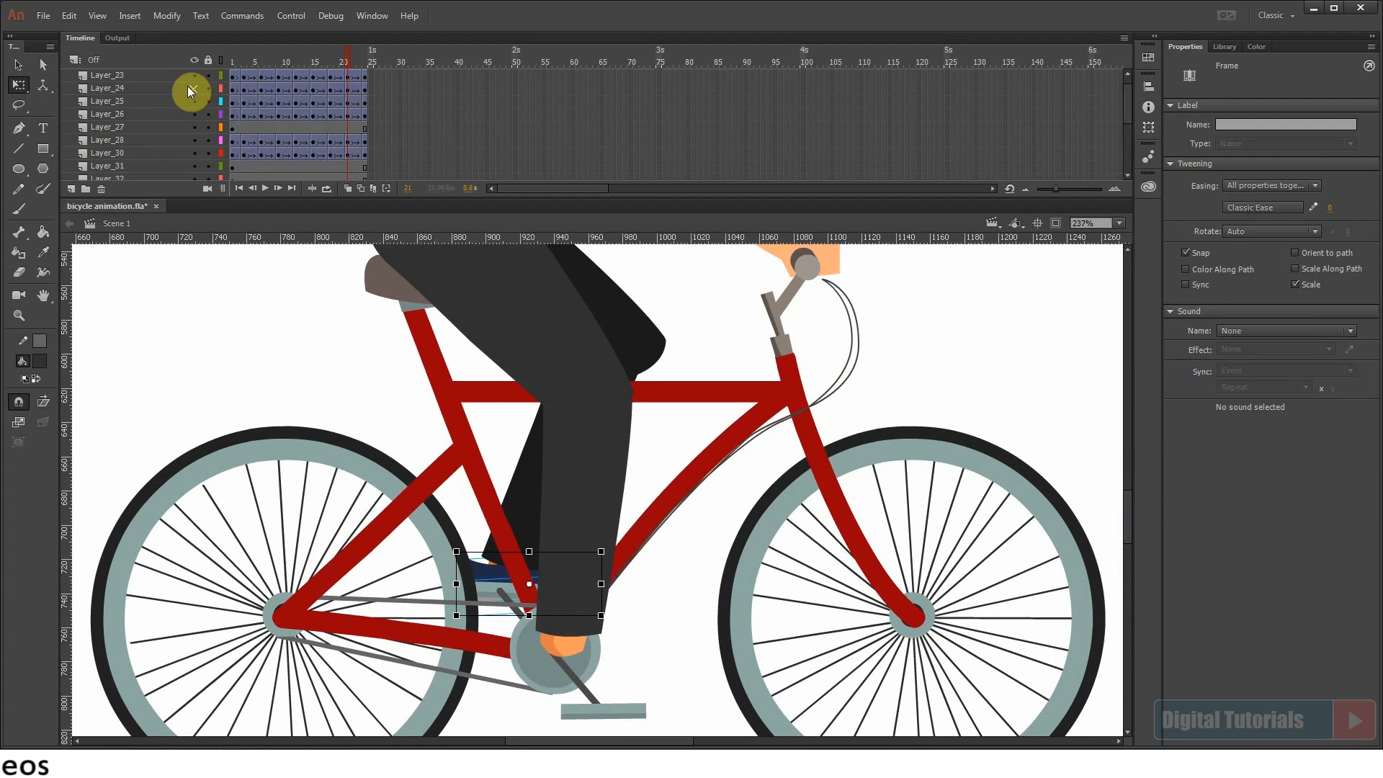
Step: Seat and level the near shoe on its pedal at frame 21, and move the ankle (leg01) down to it
{"action": "left_click", "coordinate": [615, 589]}
{"action": "scroll", "coordinate": [615, 590], "scroll_direction": "up", "scroll_amount": 3}
{"action": "left_click", "coordinate": [503, 497]}
{"action": "left_click_drag", "start_coordinate": [844, 621], "coordinate": [842, 605]}
{"action": "left_click", "coordinate": [575, 514]}
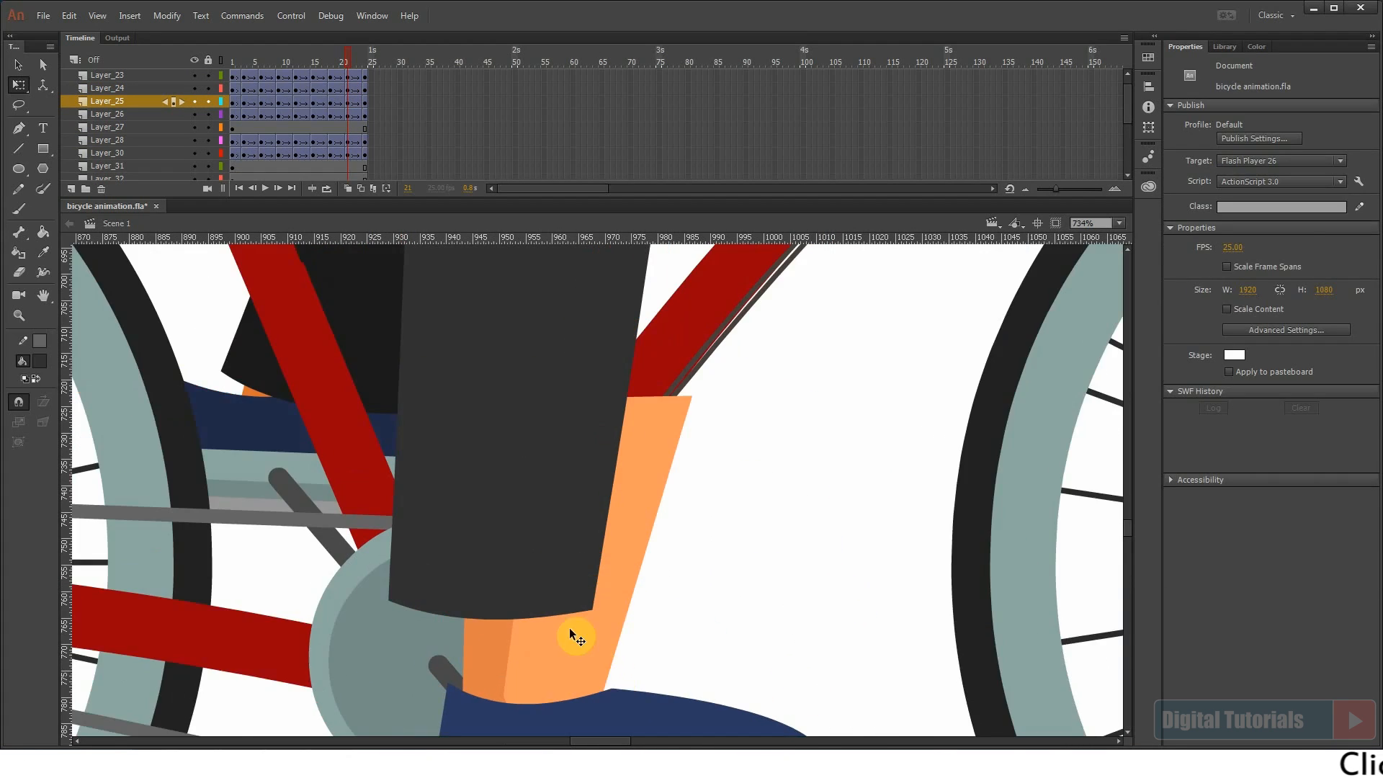
Step: Lower the near trouser leg (r leg p02) over the ankle just above the shoe at frame 21
{"action": "scroll", "coordinate": [576, 637], "scroll_direction": "down", "scroll_amount": 3}
{"action": "left_click", "coordinate": [586, 494]}
{"action": "scroll", "coordinate": [610, 524], "scroll_direction": "up", "scroll_amount": 2}
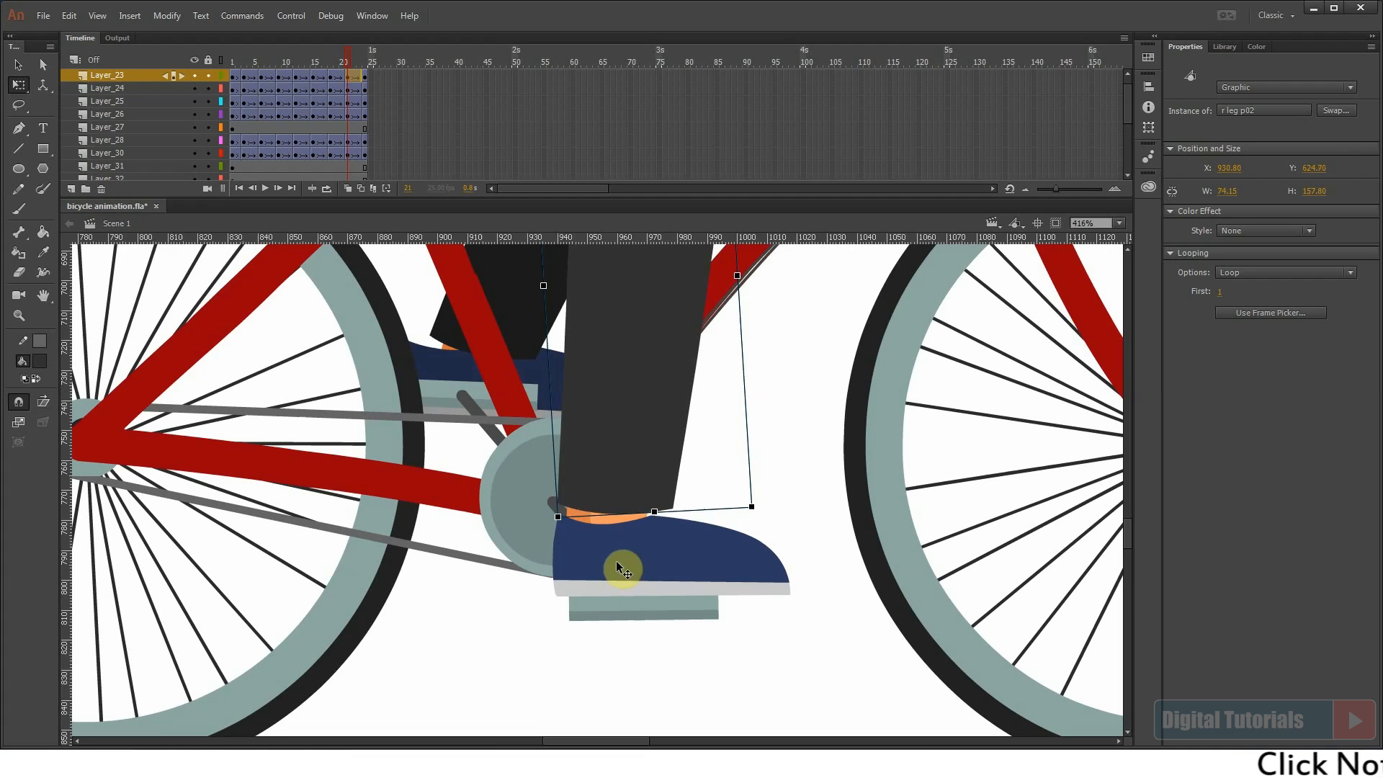
{"action": "scroll", "coordinate": [633, 494], "scroll_direction": "down", "scroll_amount": 3}
{"action": "scroll", "coordinate": [605, 430], "scroll_direction": "up", "scroll_amount": 2}
Step: Rotate the near lower leg (r leg p02) to follow the thigh and shoe at frame 21
{"action": "left_click", "coordinate": [719, 534]}
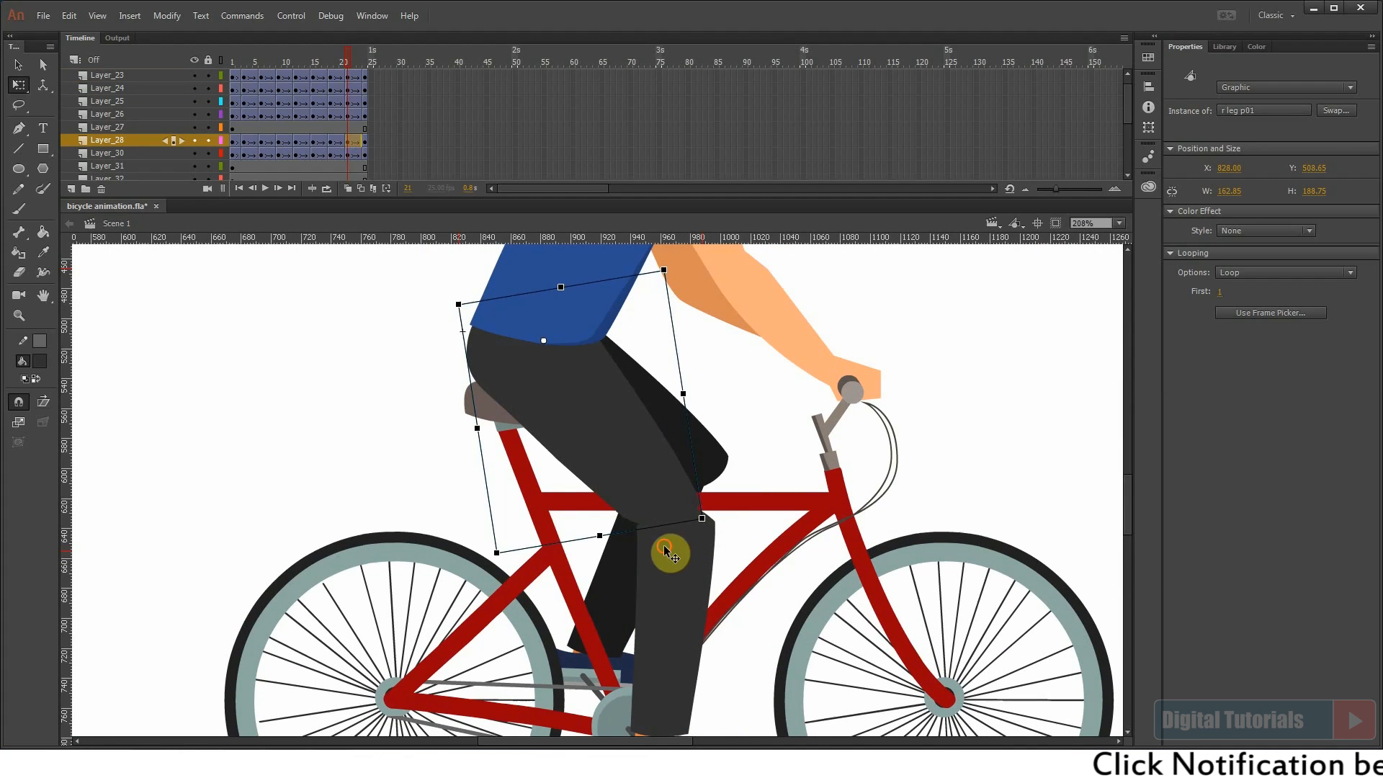
{"action": "left_click", "coordinate": [691, 545]}
{"action": "left_click_drag", "start_coordinate": [688, 503], "coordinate": [673, 500]}
{"action": "scroll", "coordinate": [662, 508], "scroll_direction": "down", "scroll_amount": 2}
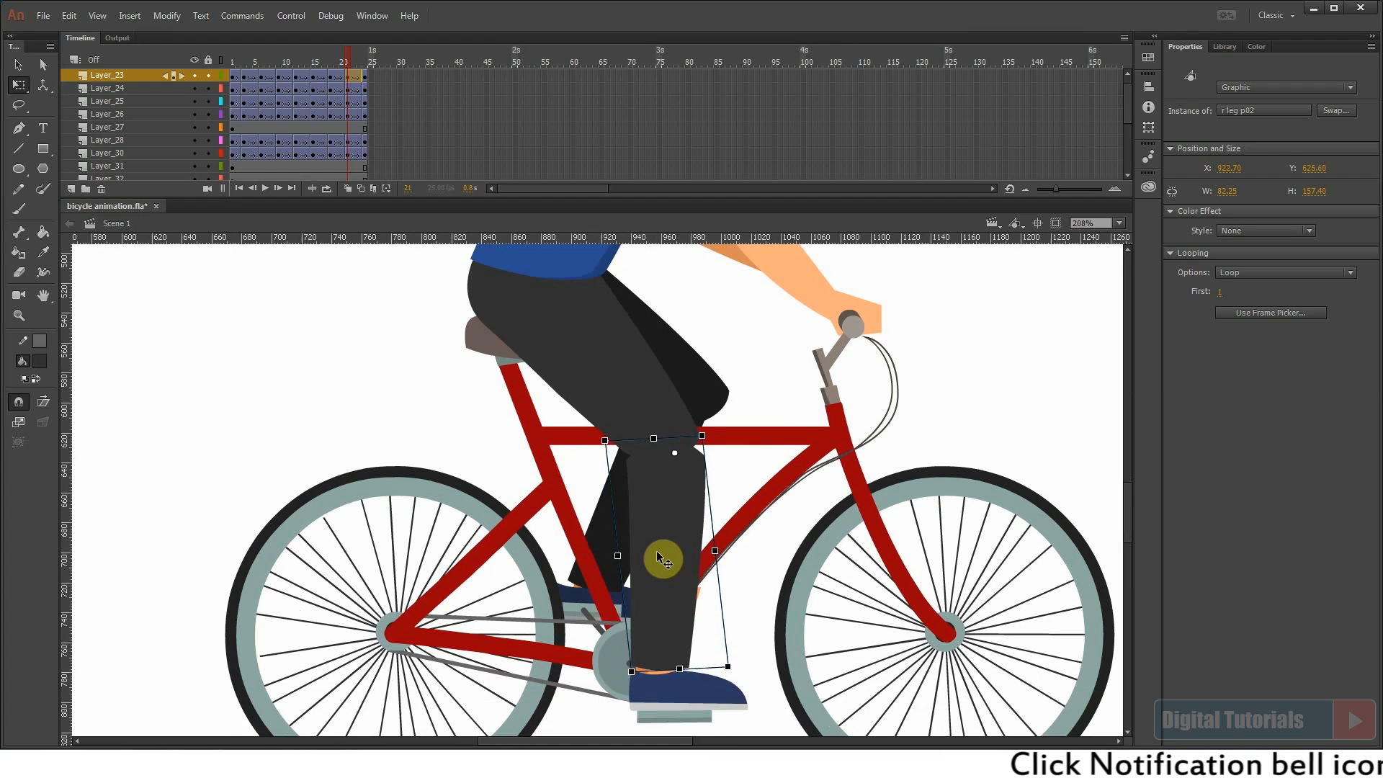
{"action": "left_click_drag", "start_coordinate": [376, 55], "coordinate": [347, 54]}
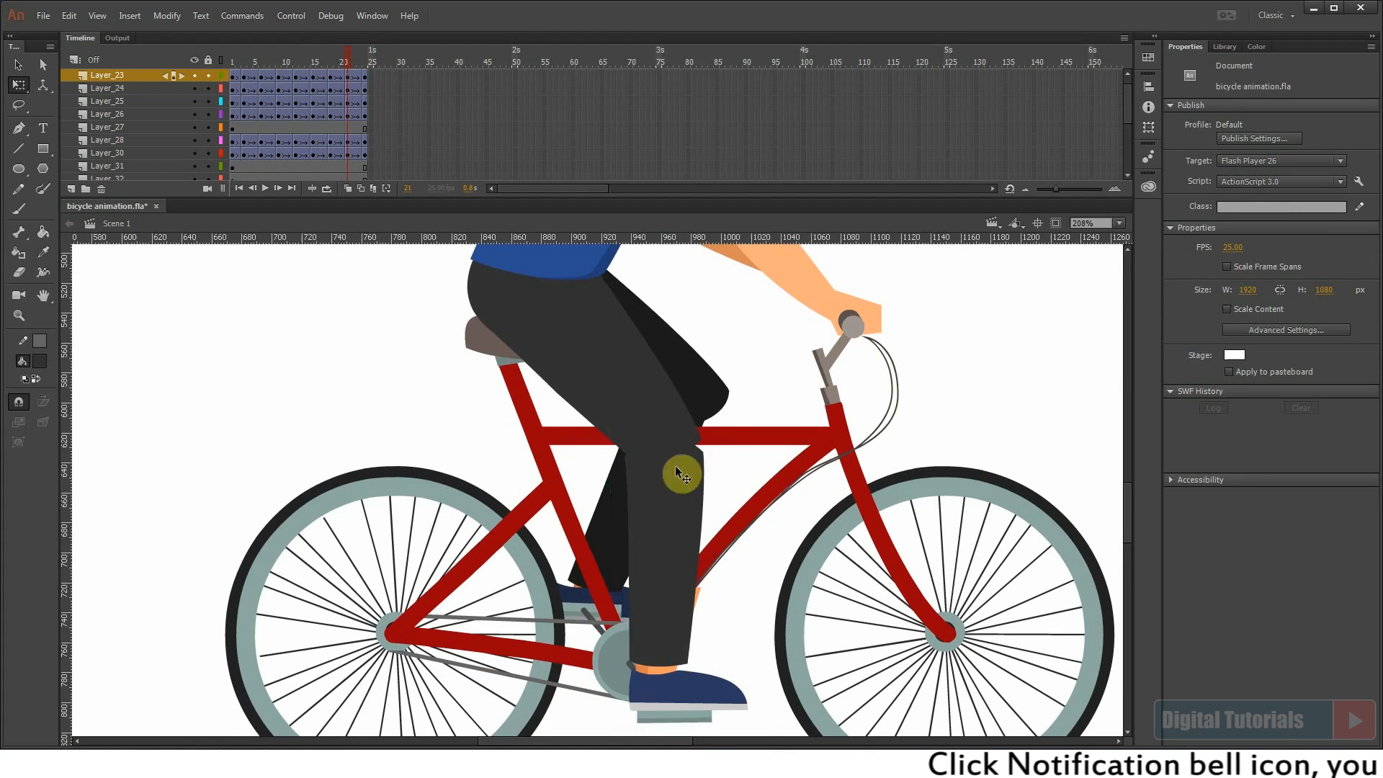
Step: Refine how the near trouser leg (r leg p02) meets the thigh (r leg p01) and ankle at frame 21
{"action": "scroll", "coordinate": [660, 529], "scroll_direction": "up", "scroll_amount": 2}
{"action": "left_click", "coordinate": [660, 529]}
{"action": "scroll", "coordinate": [670, 576], "scroll_direction": "down", "scroll_amount": 5}
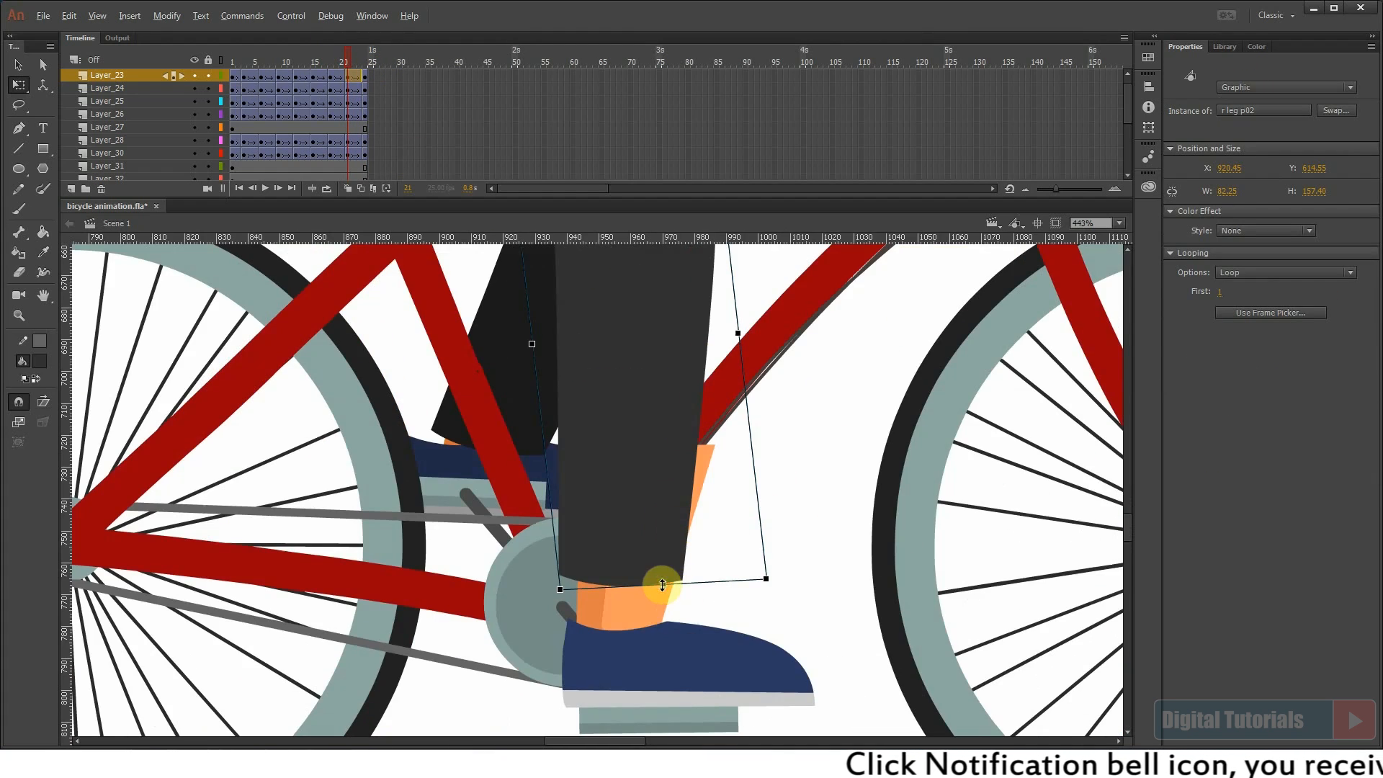
{"action": "scroll", "coordinate": [656, 576], "scroll_direction": "up", "scroll_amount": 5}
{"action": "scroll", "coordinate": [634, 518], "scroll_direction": "down", "scroll_amount": 2}
{"action": "left_click", "coordinate": [634, 592]}
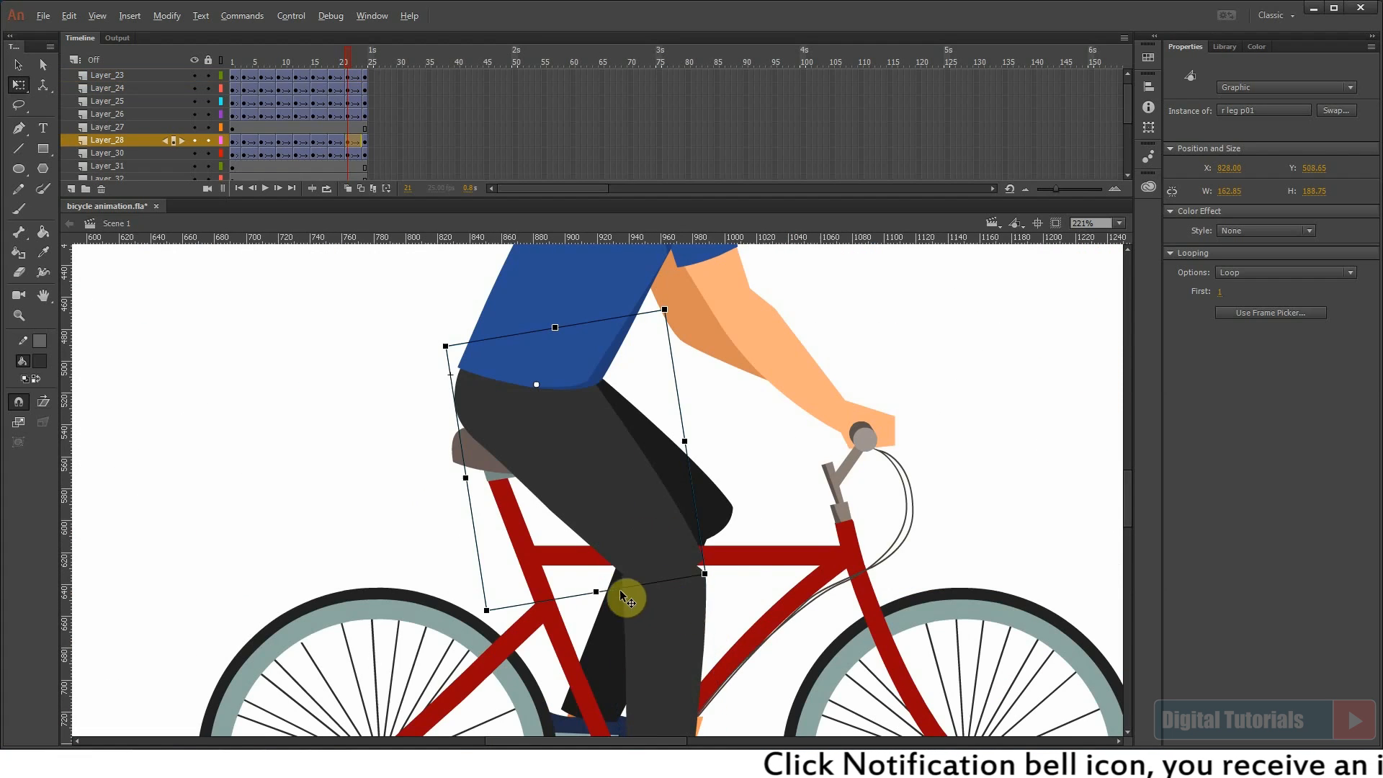
{"action": "scroll", "coordinate": [602, 602], "scroll_direction": "down", "scroll_amount": 4}
{"action": "scroll", "coordinate": [679, 626], "scroll_direction": "up", "scroll_amount": 2}
{"action": "left_click", "coordinate": [716, 435]}
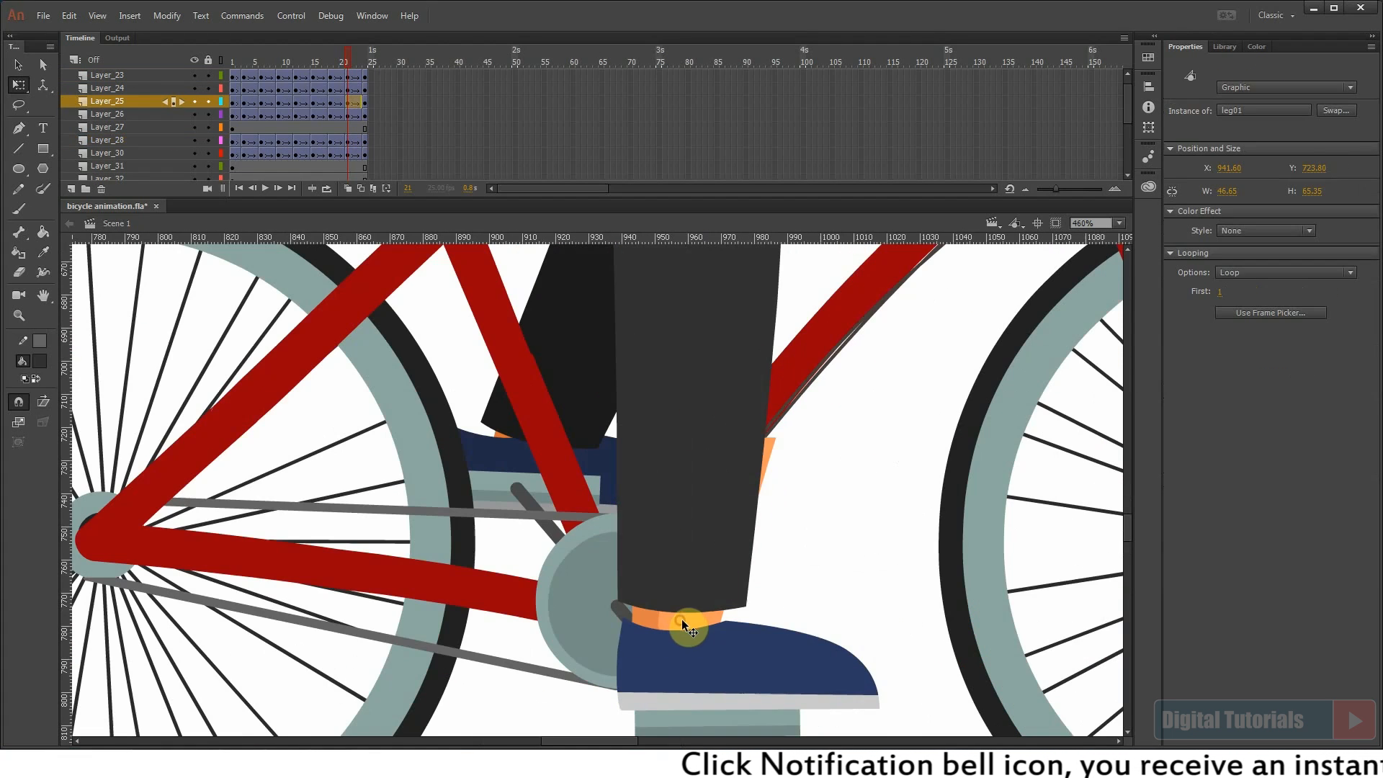
Step: Reposition the far shoe and the leg parts above it on the far pedal at frame 21
{"action": "scroll", "coordinate": [566, 538], "scroll_direction": "up", "scroll_amount": 1}
{"action": "left_click_drag", "start_coordinate": [582, 471], "coordinate": [569, 425]}
{"action": "key", "text": "ctrl+z"}
{"action": "left_click", "coordinate": [581, 435], "text": "shift"}
{"action": "left_click", "coordinate": [587, 456], "text": "shift"}
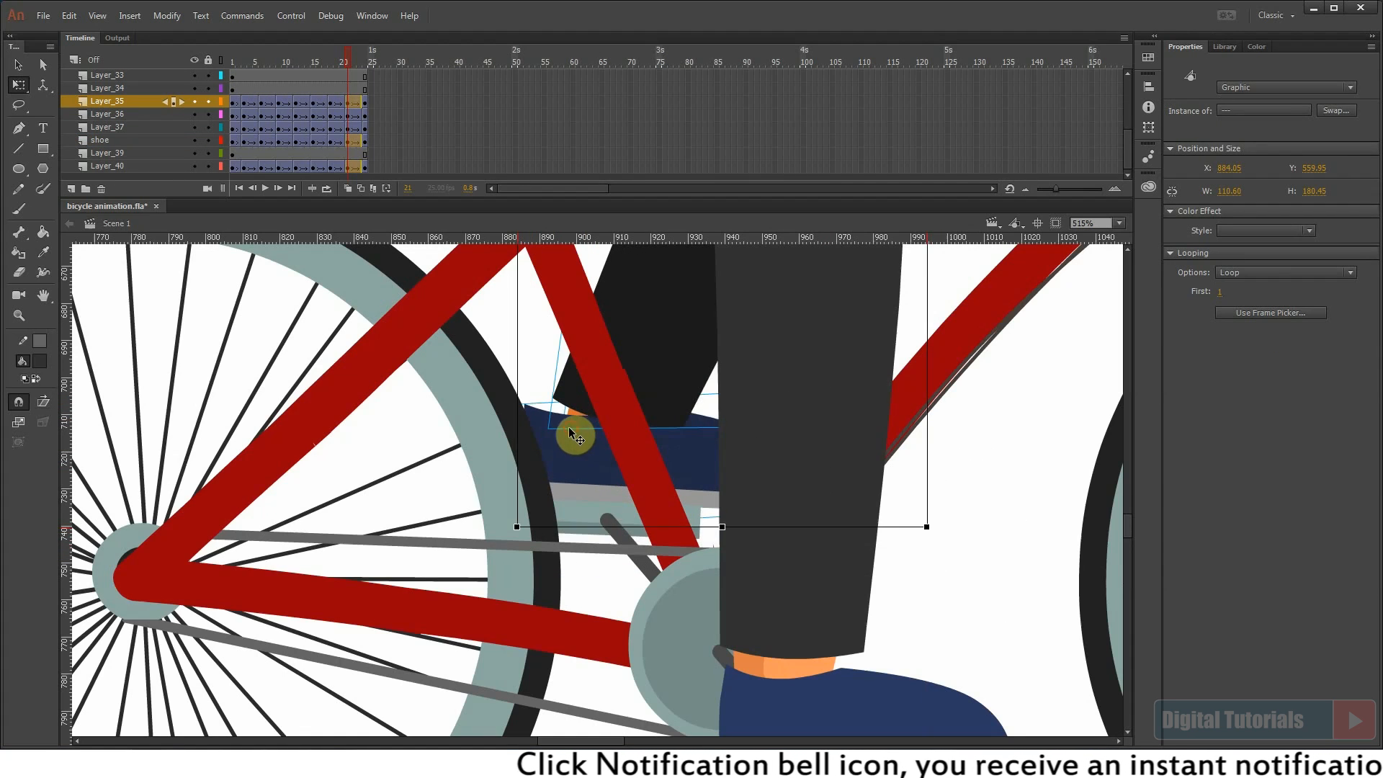
{"action": "scroll", "coordinate": [674, 535], "scroll_direction": "down", "scroll_amount": 4}
{"action": "scroll", "coordinate": [594, 502], "scroll_direction": "up", "scroll_amount": 3}
{"action": "left_click", "coordinate": [595, 501]}
{"action": "left_click_drag", "start_coordinate": [629, 530], "coordinate": [493, 482]}
{"action": "scroll", "coordinate": [629, 532], "scroll_direction": "up", "scroll_amount": 8}
{"action": "key", "text": "ctrl+z"}
{"action": "scroll", "coordinate": [604, 498], "scroll_direction": "down", "scroll_amount": 8}
{"action": "left_click_drag", "start_coordinate": [602, 485], "coordinate": [606, 504]}
{"action": "left_click_drag", "start_coordinate": [677, 396], "coordinate": [650, 388]}
Step: Align the far lower trouser leg with the shoe below it and the thigh above it at frame 21
{"action": "key", "text": "ctrl+minus"}
{"action": "left_click_drag", "start_coordinate": [631, 455], "coordinate": [654, 510]}
{"action": "left_click_drag", "start_coordinate": [596, 582], "coordinate": [582, 572]}
{"action": "left_click_drag", "start_coordinate": [565, 393], "coordinate": [695, 584]}
{"action": "left_click_drag", "start_coordinate": [625, 539], "coordinate": [616, 532]}
{"action": "left_click_drag", "start_coordinate": [821, 594], "coordinate": [823, 584]}
{"action": "left_click_drag", "start_coordinate": [642, 574], "coordinate": [650, 553]}
{"action": "key", "text": "Down"}
{"action": "key", "text": "ctrl+minus"}
Step: Fine-tune the positions and angles of the leg parts around the knee and ankle at frame 21
{"action": "left_click_drag", "start_coordinate": [720, 290], "coordinate": [692, 547]}
{"action": "left_click", "coordinate": [701, 547]}
{"action": "left_click_drag", "start_coordinate": [744, 676], "coordinate": [771, 644]}
{"action": "left_click_drag", "start_coordinate": [626, 656], "coordinate": [631, 555]}
{"action": "left_click", "coordinate": [609, 602]}
{"action": "left_click_drag", "start_coordinate": [715, 438], "coordinate": [744, 437]}
{"action": "left_click_drag", "start_coordinate": [730, 584], "coordinate": [742, 584]}
{"action": "left_click_drag", "start_coordinate": [763, 502], "coordinate": [754, 520]}
{"action": "left_click", "coordinate": [796, 503]}
Step: Play the pedalling animation and scrub through its last frames to check the leg motion up to frame 24
{"action": "key", "text": "ctrl+minus"}
{"action": "key", "text": "Return"}
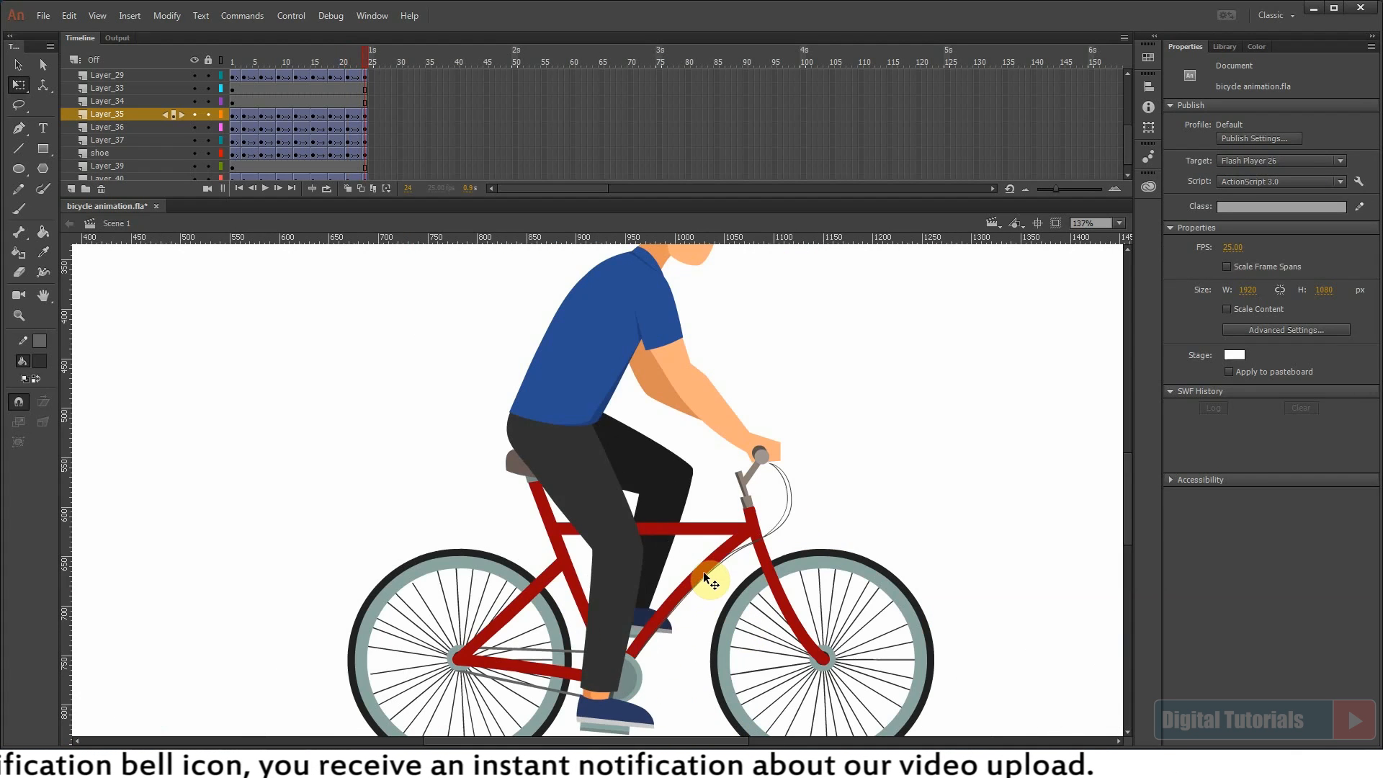
{"action": "left_click", "coordinate": [335, 59]}
{"action": "left_click_drag", "start_coordinate": [335, 59], "coordinate": [366, 62]}
Step: Replace the far shoe in frame 1 with a copy of the frame 24 shoe pasted in place
{"action": "scroll", "coordinate": [638, 480], "scroll_direction": "up", "scroll_amount": 3}
{"action": "left_click_drag", "start_coordinate": [647, 466], "coordinate": [681, 475]}
{"action": "left_click", "coordinate": [692, 508]}
{"action": "left_click", "coordinate": [552, 474]}
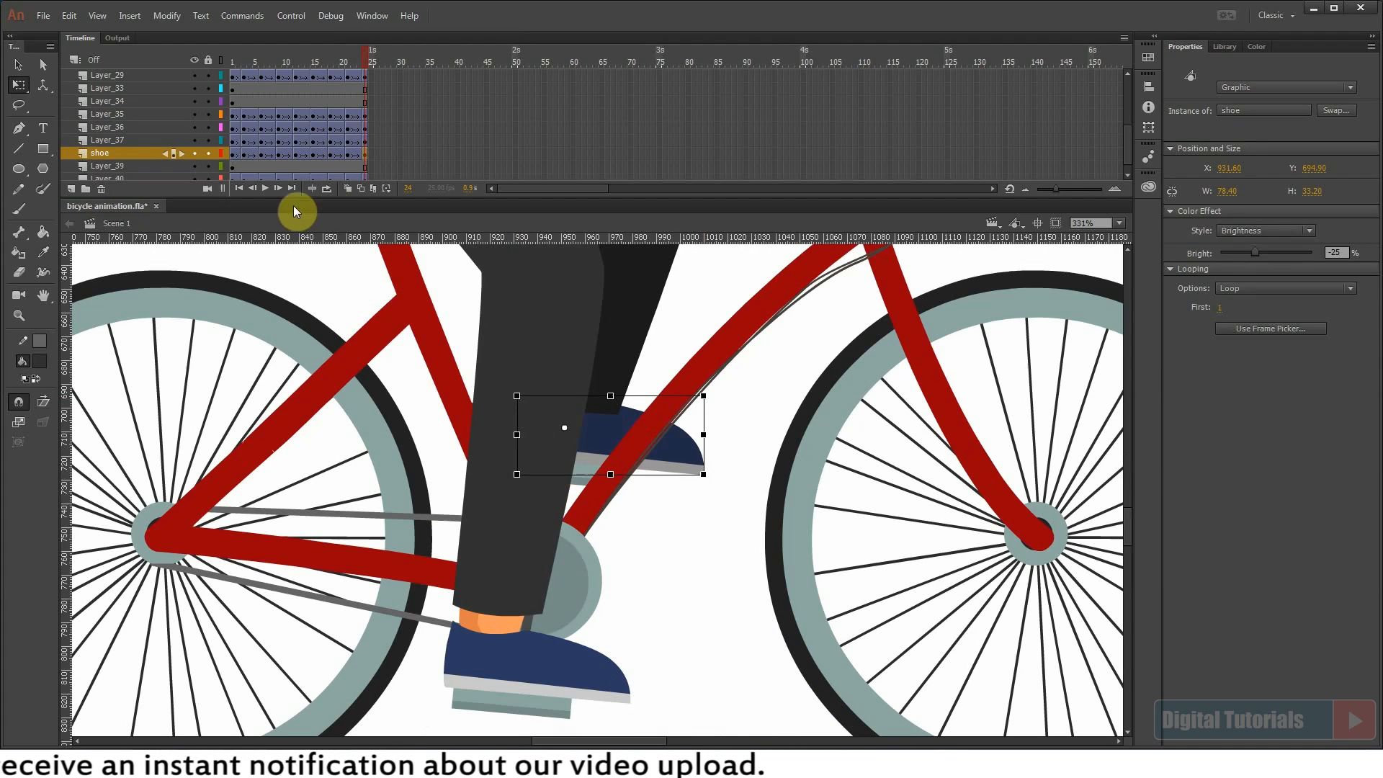
{"action": "left_click", "coordinate": [233, 154]}
{"action": "key", "text": "Delete"}
{"action": "key", "text": "ctrl+shift+v"}
{"action": "left_click", "coordinate": [631, 533]}
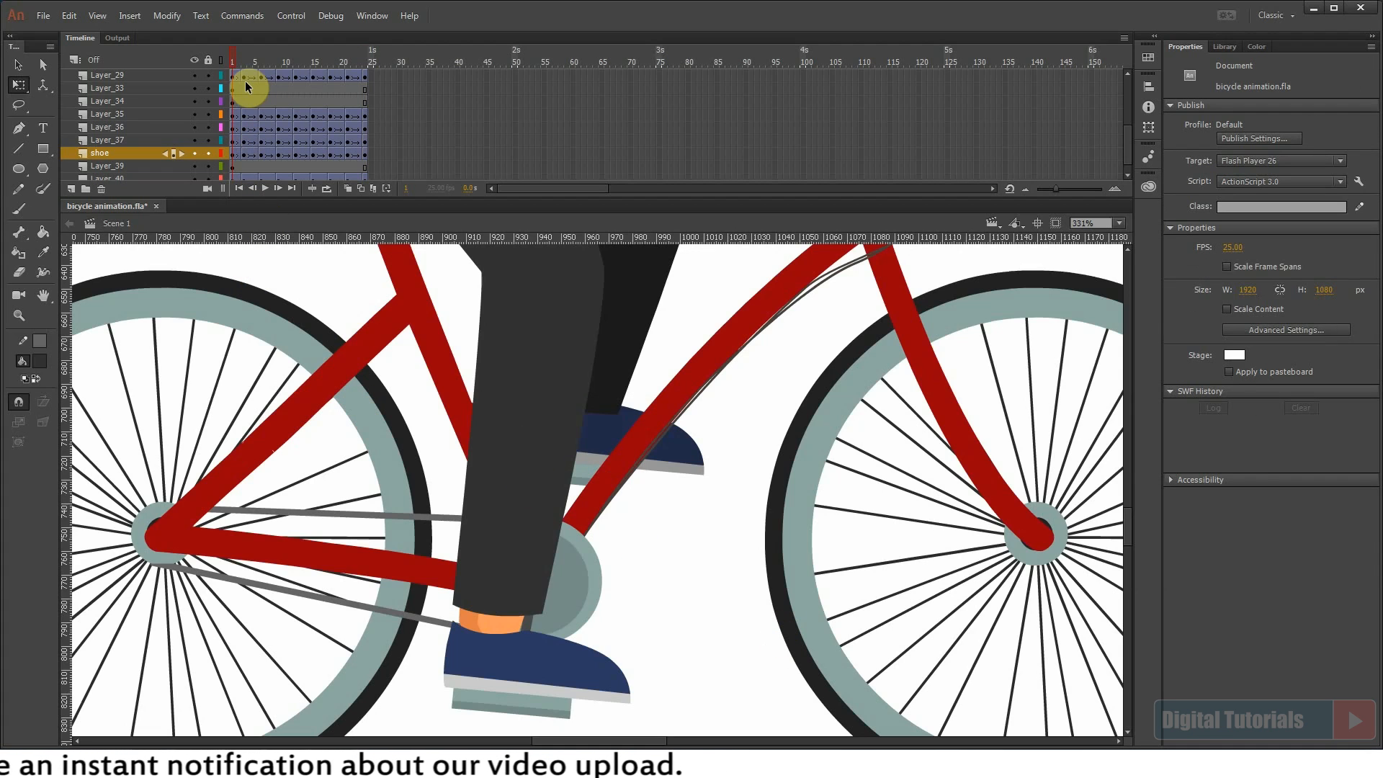
Step: Preview the pedalling on the whole stage, looping frames 1 to 24, and turn looping off again
{"action": "key", "text": "Return"}
{"action": "key", "text": "ctrl+minus"}
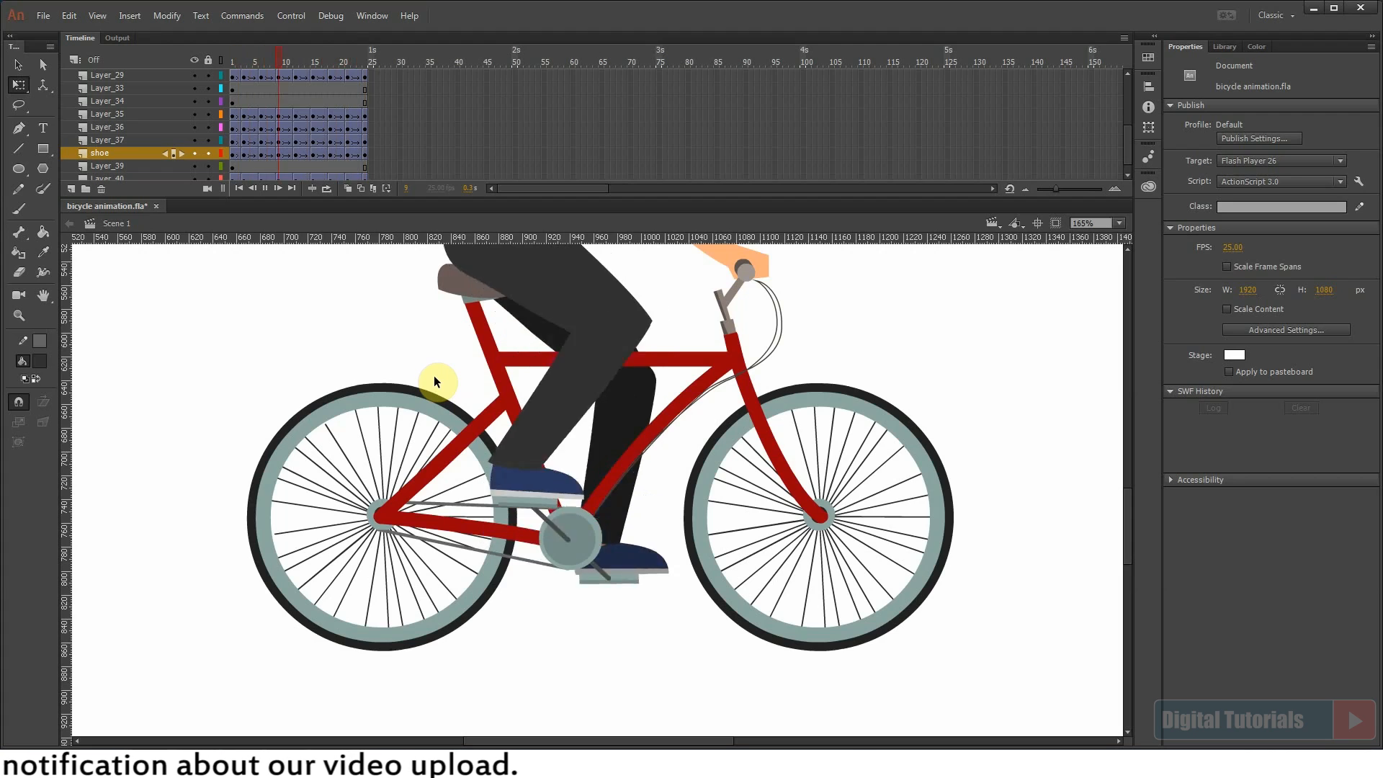
{"action": "left_click", "coordinate": [265, 188]}
{"action": "key", "text": "ctrl+2"}
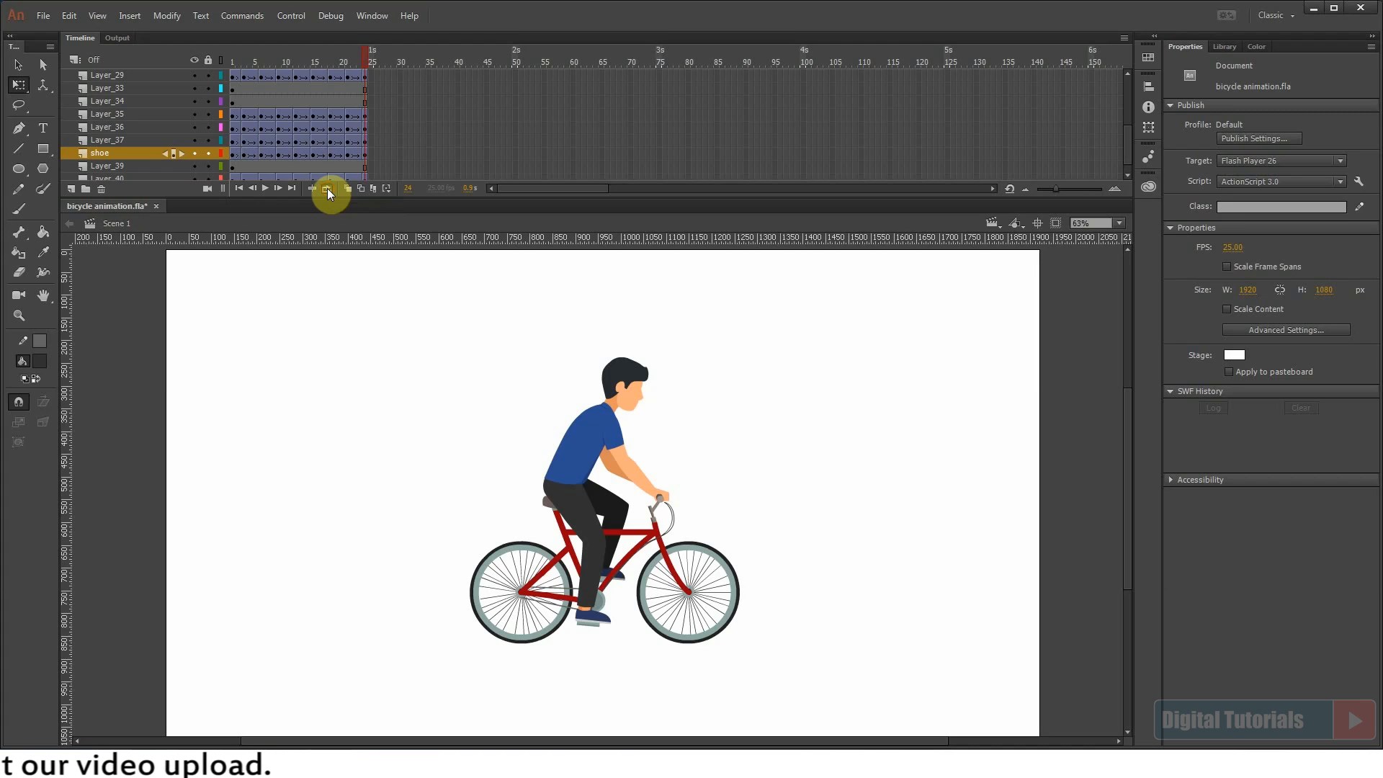
{"action": "left_click_drag", "start_coordinate": [325, 57], "coordinate": [192, 42]}
{"action": "left_click", "coordinate": [266, 188]}
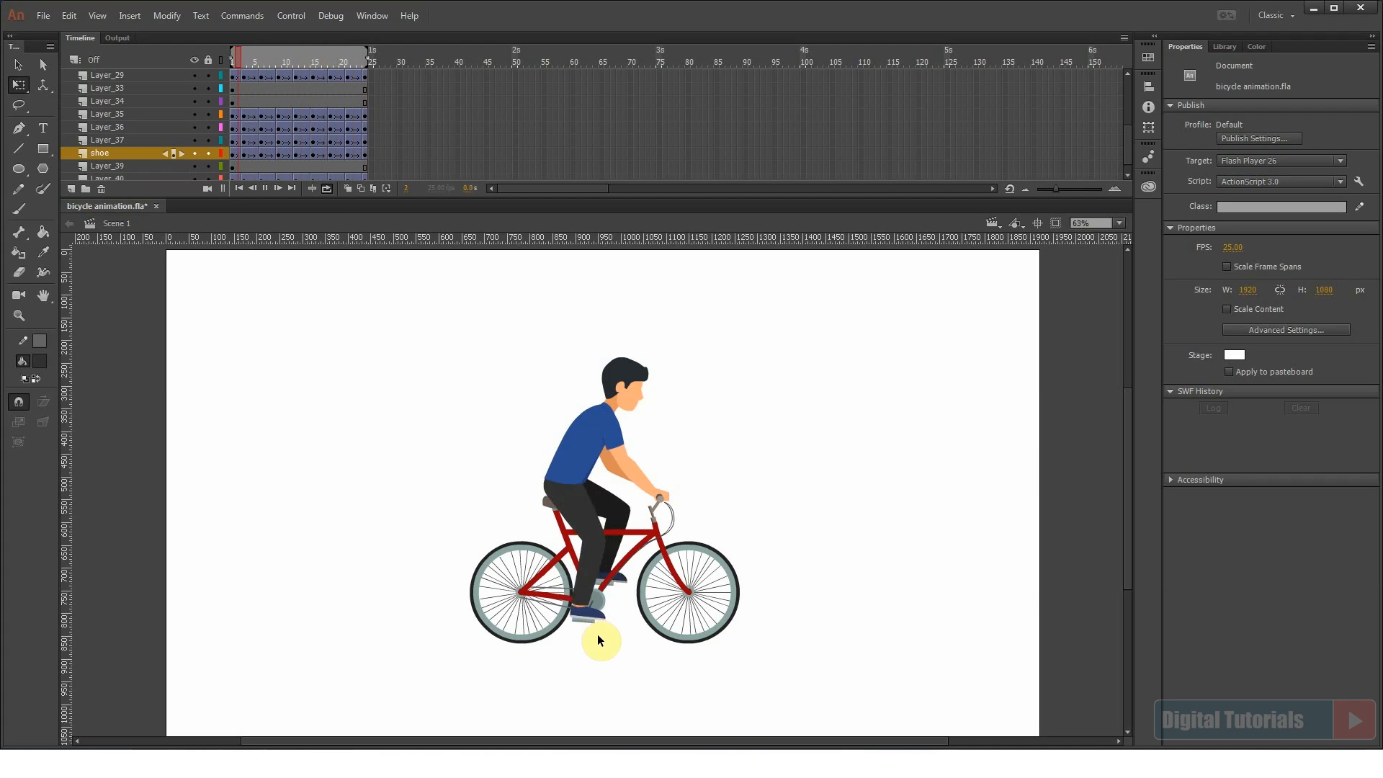
{"action": "left_click", "coordinate": [266, 188]}
{"action": "left_click", "coordinate": [329, 190]}
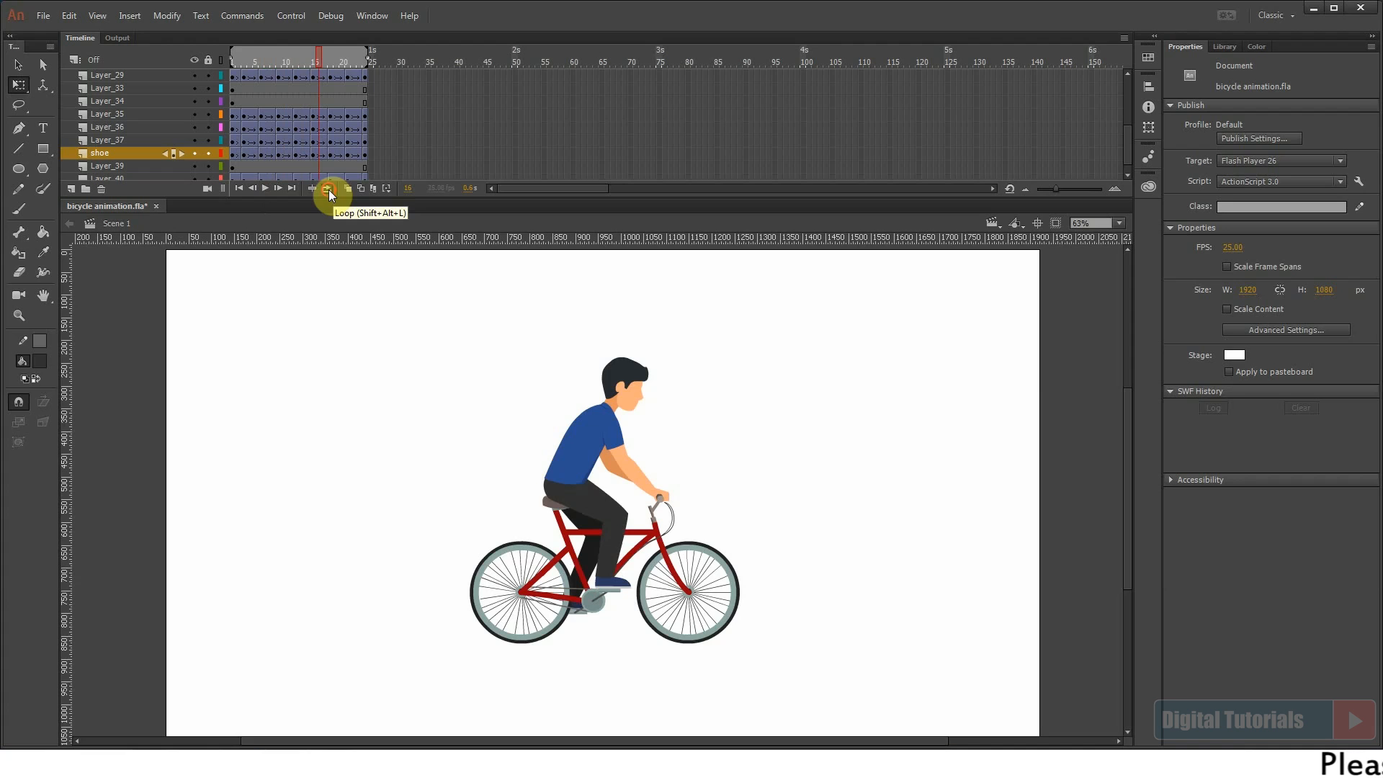
Step: Enlarge the timeline and insert a keyframe at frame 24 on the front wheel's layer (Layer_34)
{"action": "left_click_drag", "start_coordinate": [630, 196], "coordinate": [615, 285]}
{"action": "left_click", "coordinate": [731, 681]}
{"action": "left_click", "coordinate": [764, 657]}
{"action": "left_click_drag", "start_coordinate": [565, 603], "coordinate": [767, 742]}
{"action": "left_click_drag", "start_coordinate": [740, 669], "coordinate": [736, 691]}
{"action": "left_click", "coordinate": [753, 534]}
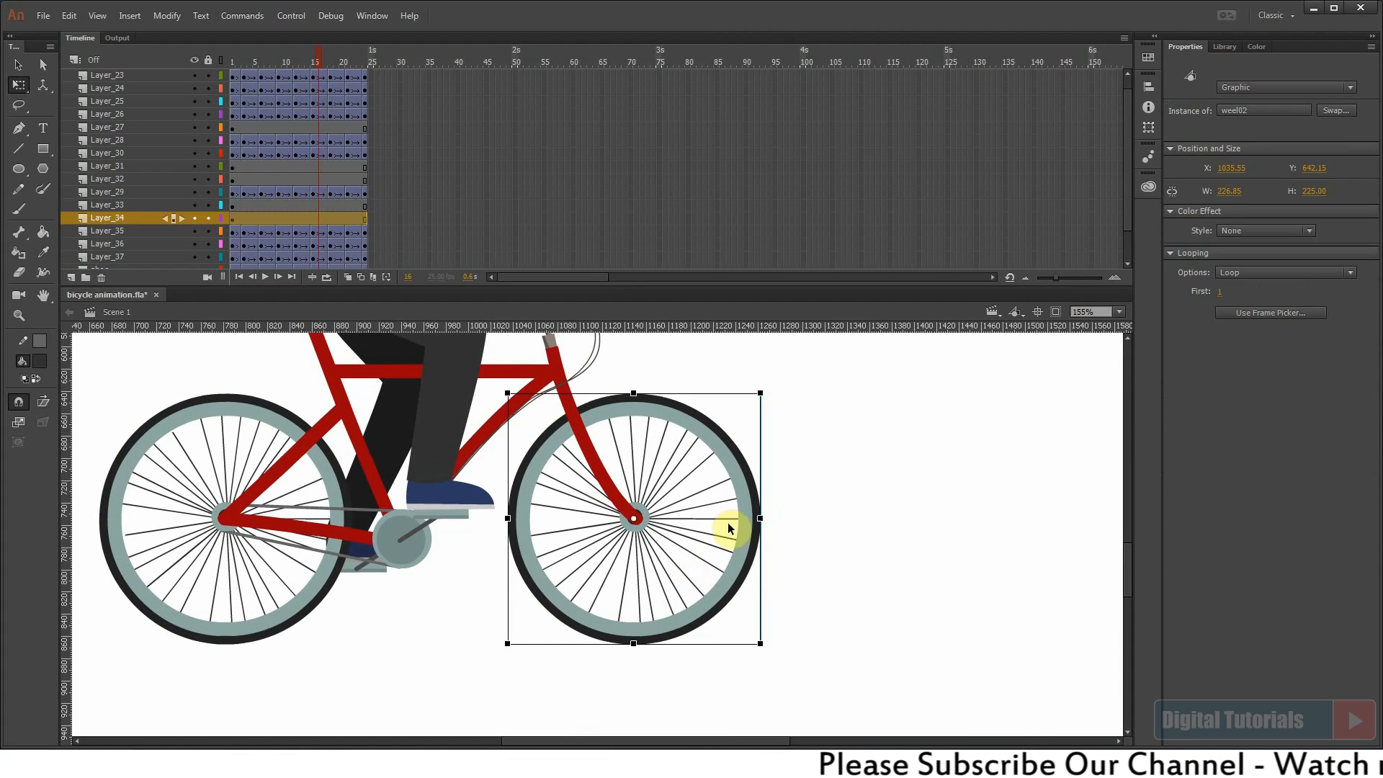
{"action": "left_click", "coordinate": [18, 65]}
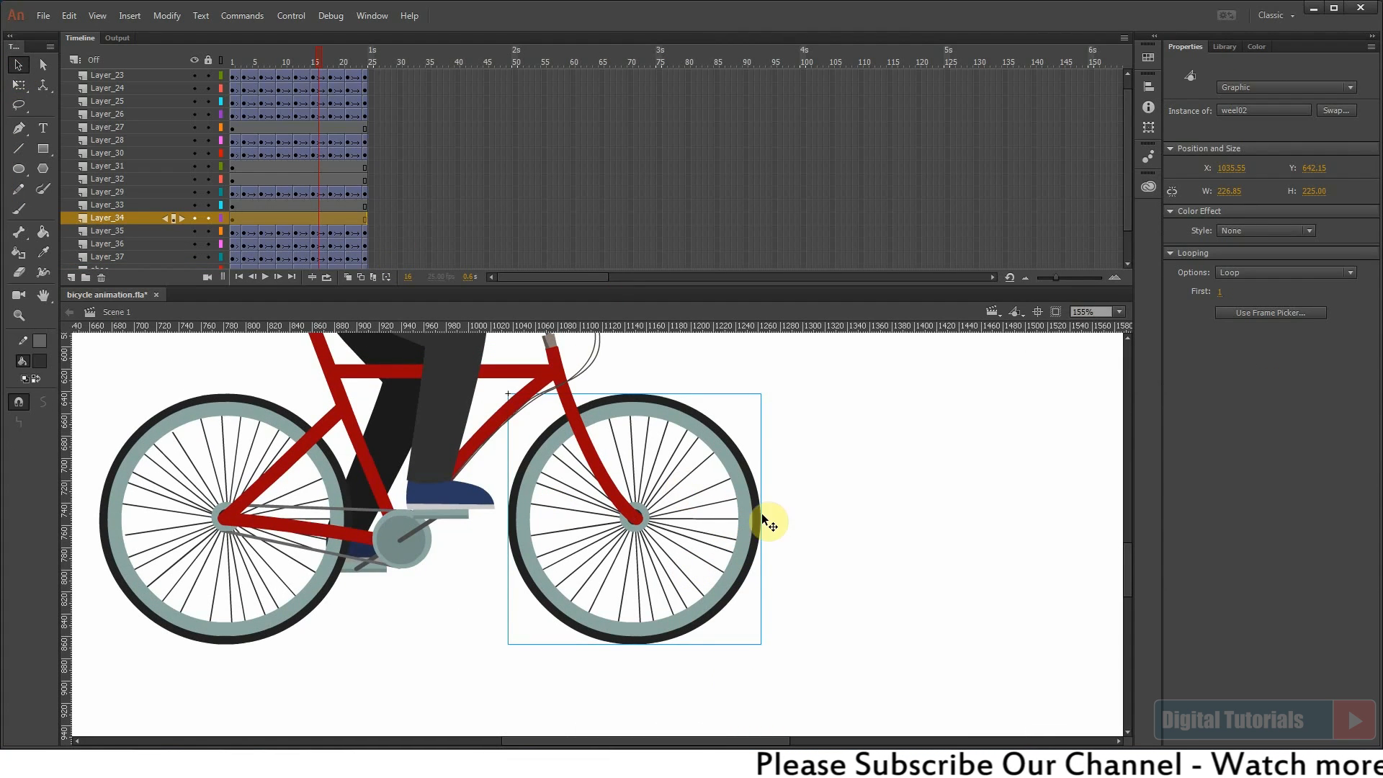
{"action": "left_click", "coordinate": [363, 216]}
{"action": "key", "text": "F6"}
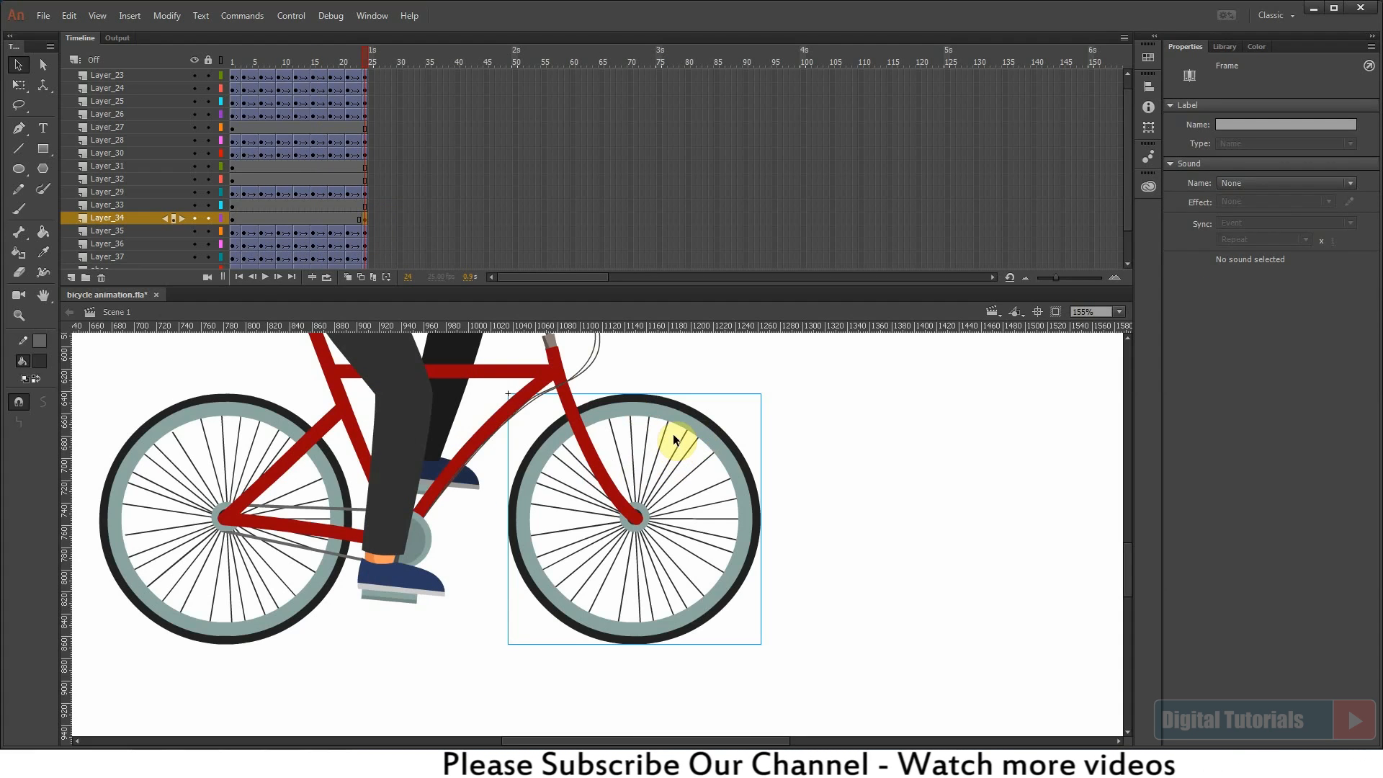
Step: Create a classic tween on the front wheel's layer with its rotation set to CW, and play it
{"action": "right_click", "coordinate": [321, 218]}
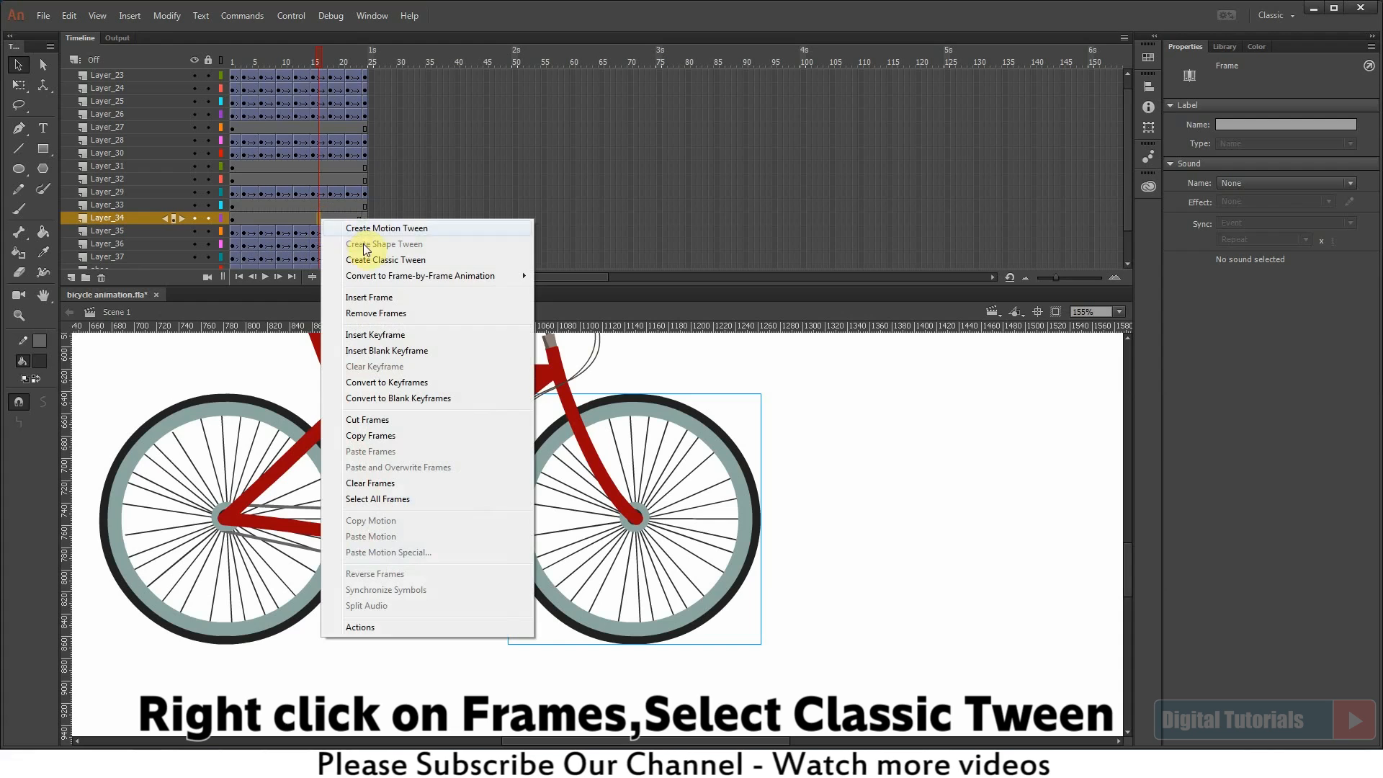
{"action": "left_click", "coordinate": [375, 260]}
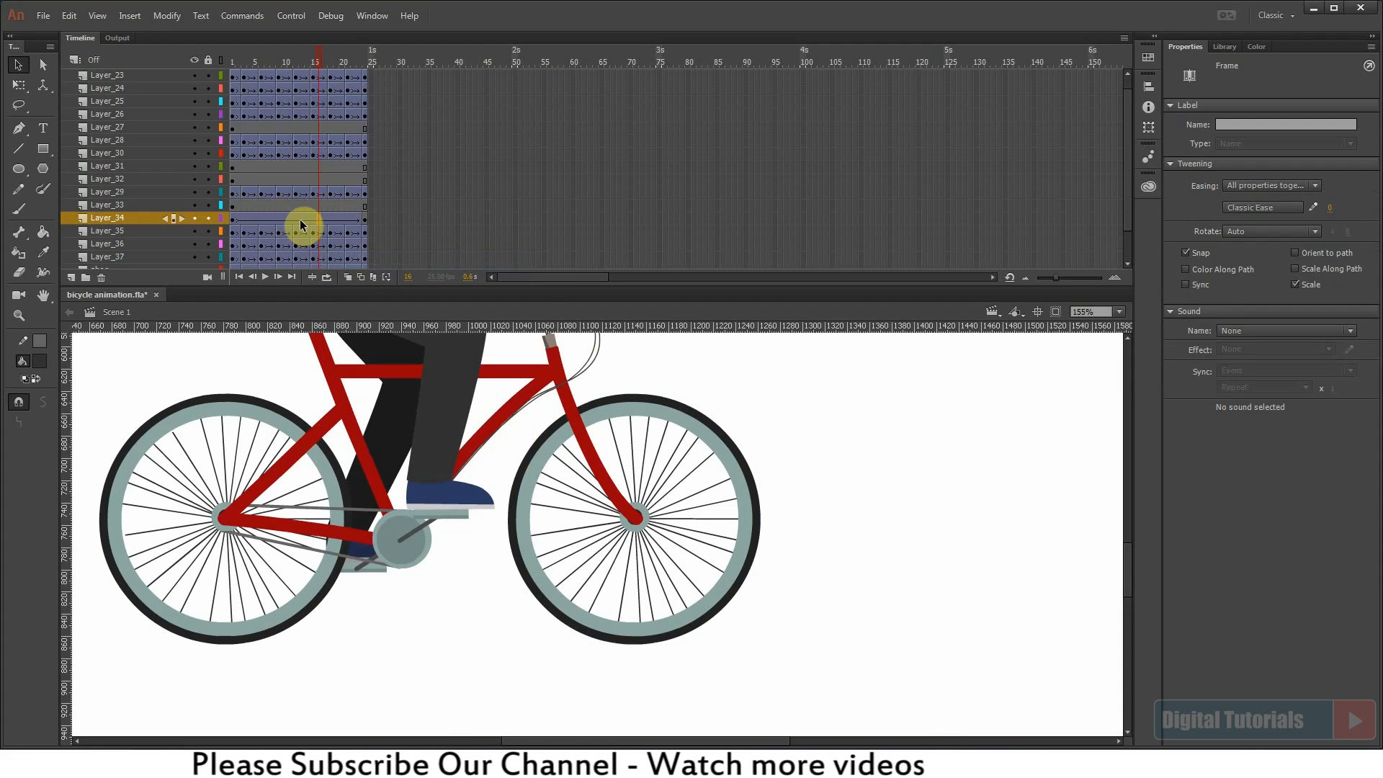
{"action": "left_click", "coordinate": [299, 223]}
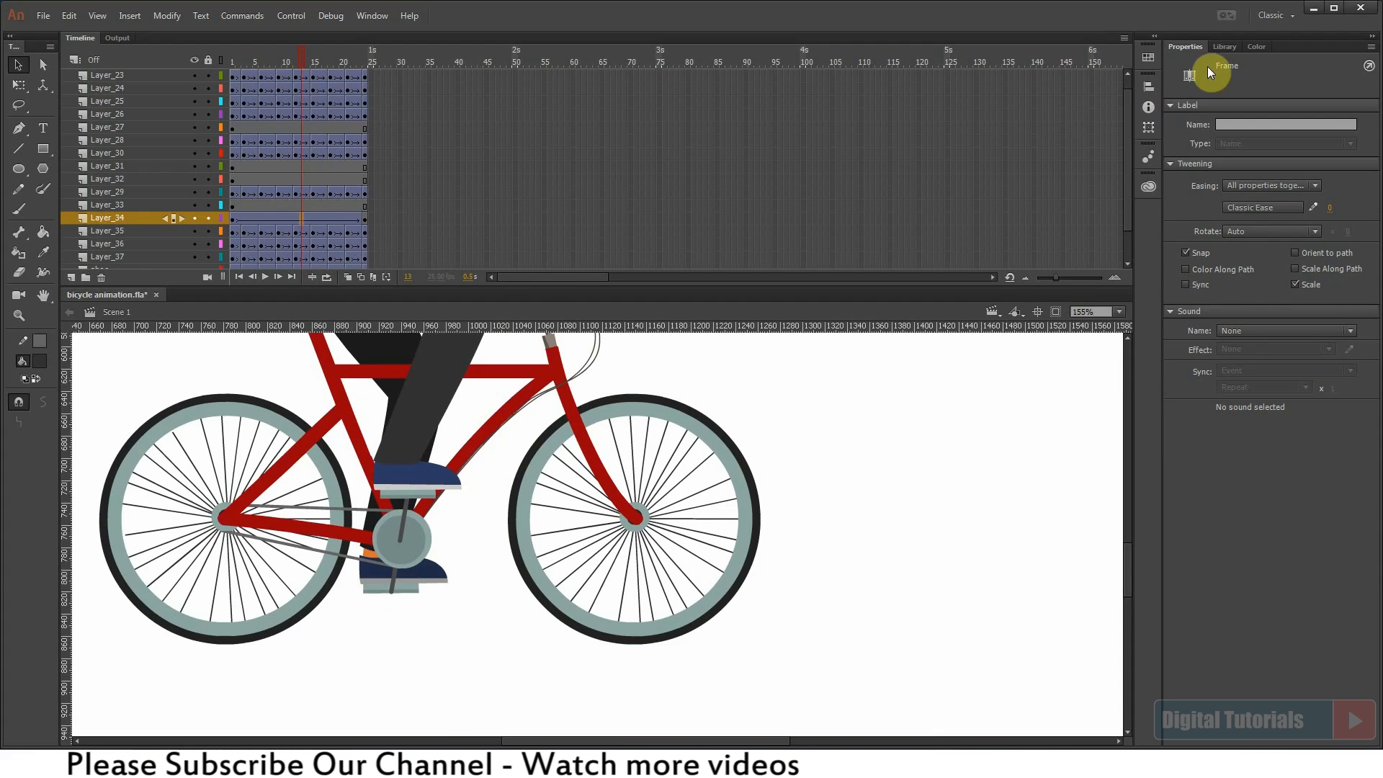
{"action": "left_click", "coordinate": [1238, 231]}
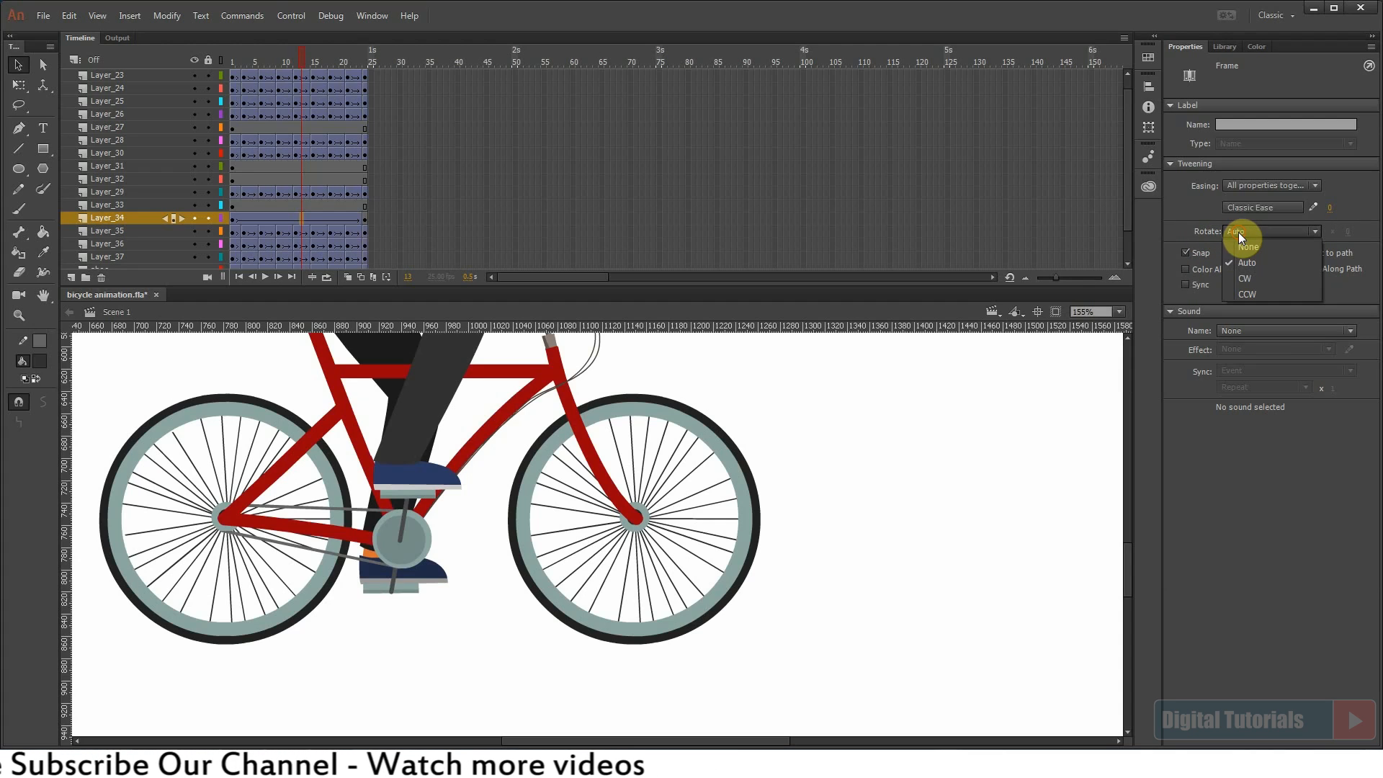
{"action": "left_click", "coordinate": [1246, 278]}
{"action": "key", "text": "Return"}
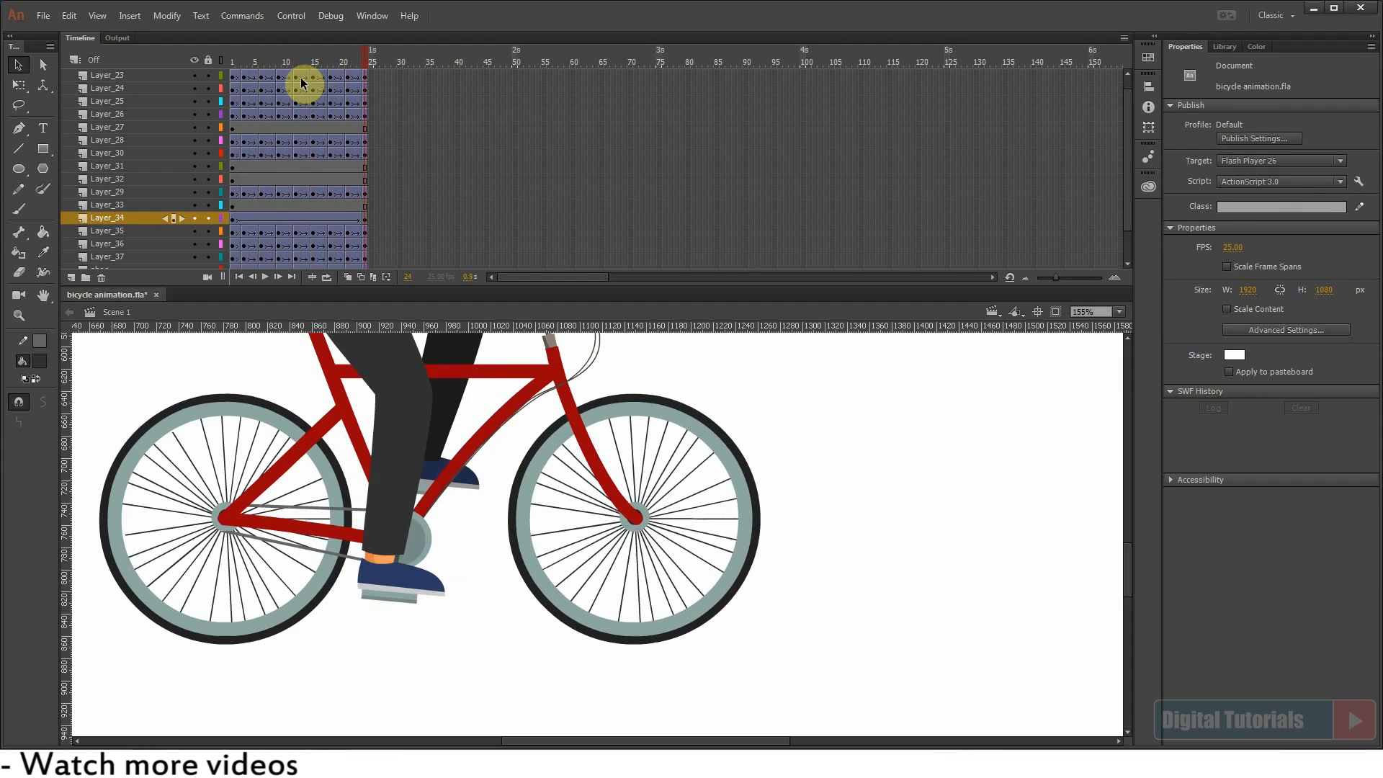
Step: Give the rear wheel's layer (Layer_33) a keyframe at frame 24 and a classic tween with rotation set to CW
{"action": "left_click", "coordinate": [177, 421]}
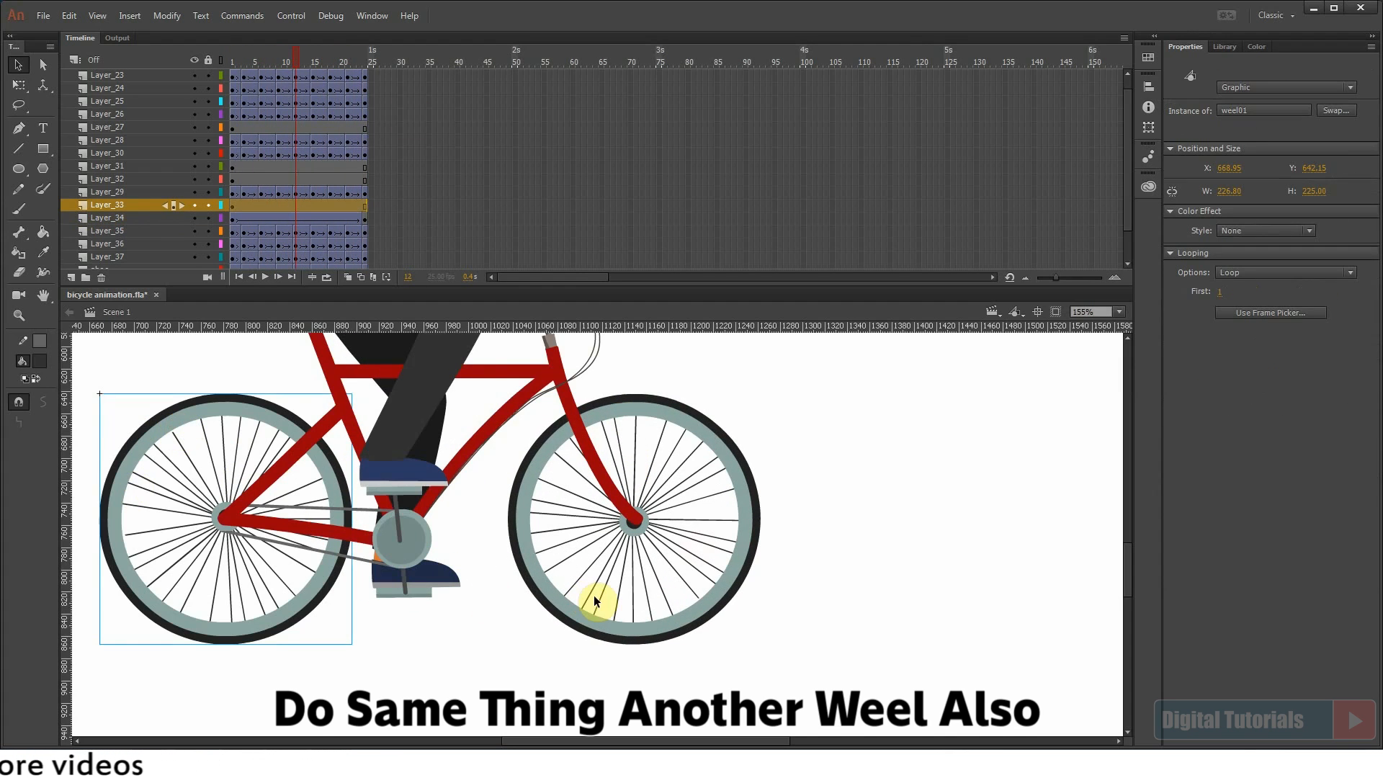
{"action": "left_click", "coordinate": [364, 206]}
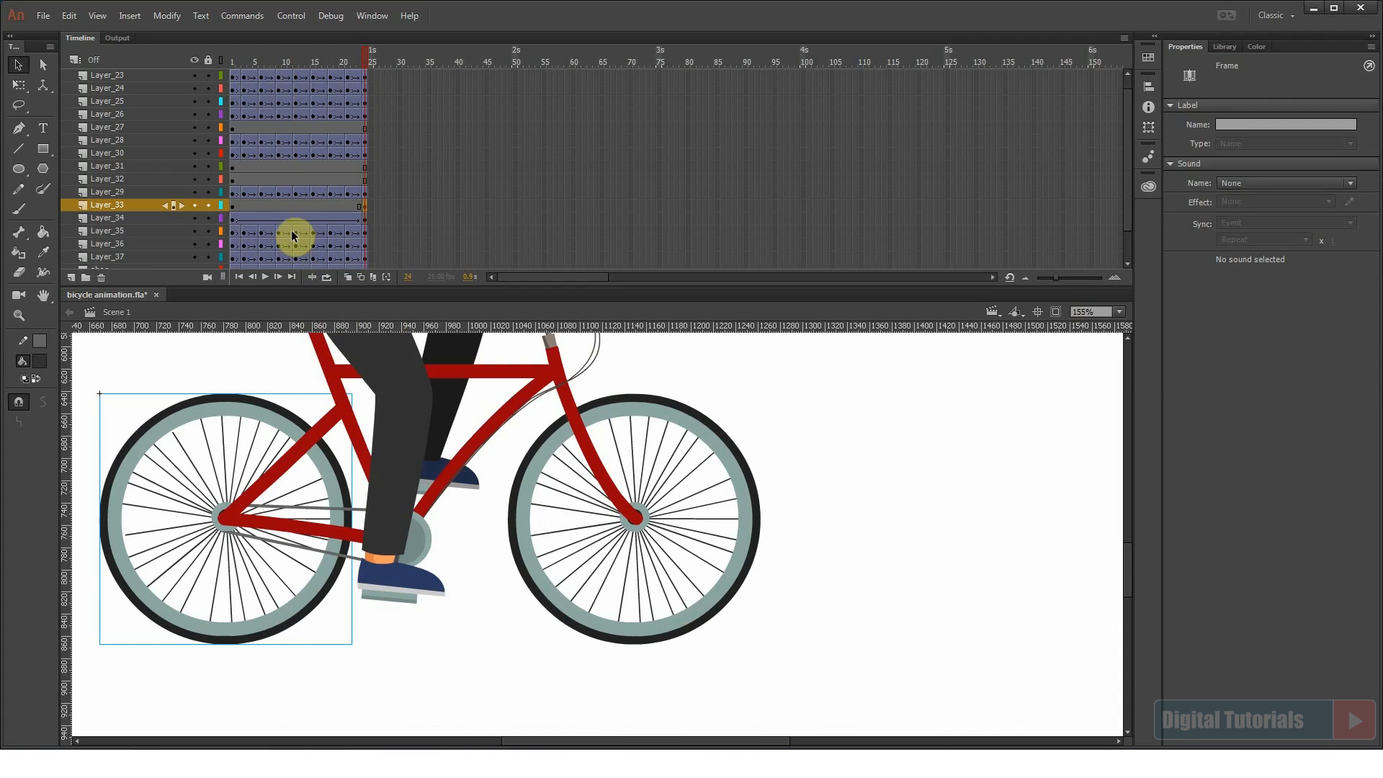
{"action": "right_click", "coordinate": [274, 208]}
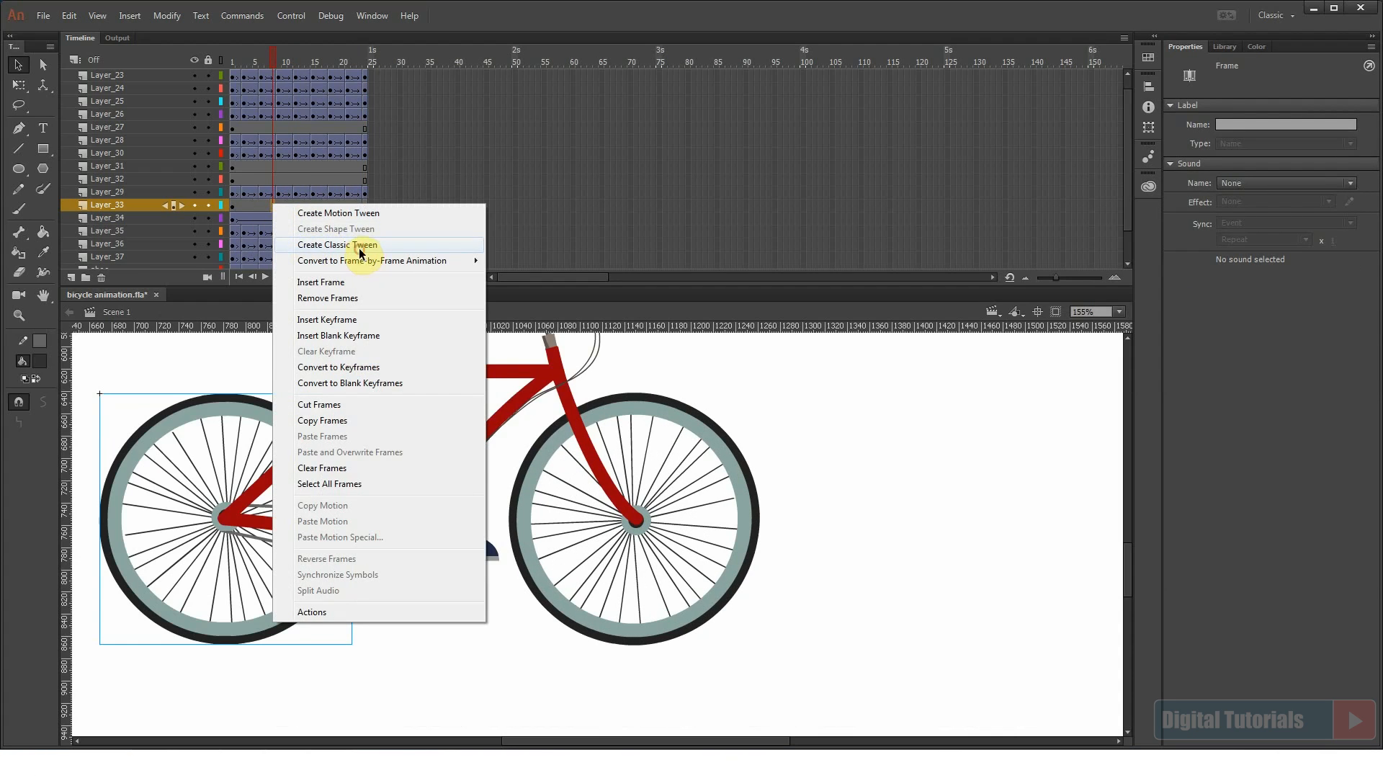
{"action": "left_click", "coordinate": [361, 245]}
{"action": "left_click", "coordinate": [306, 209]}
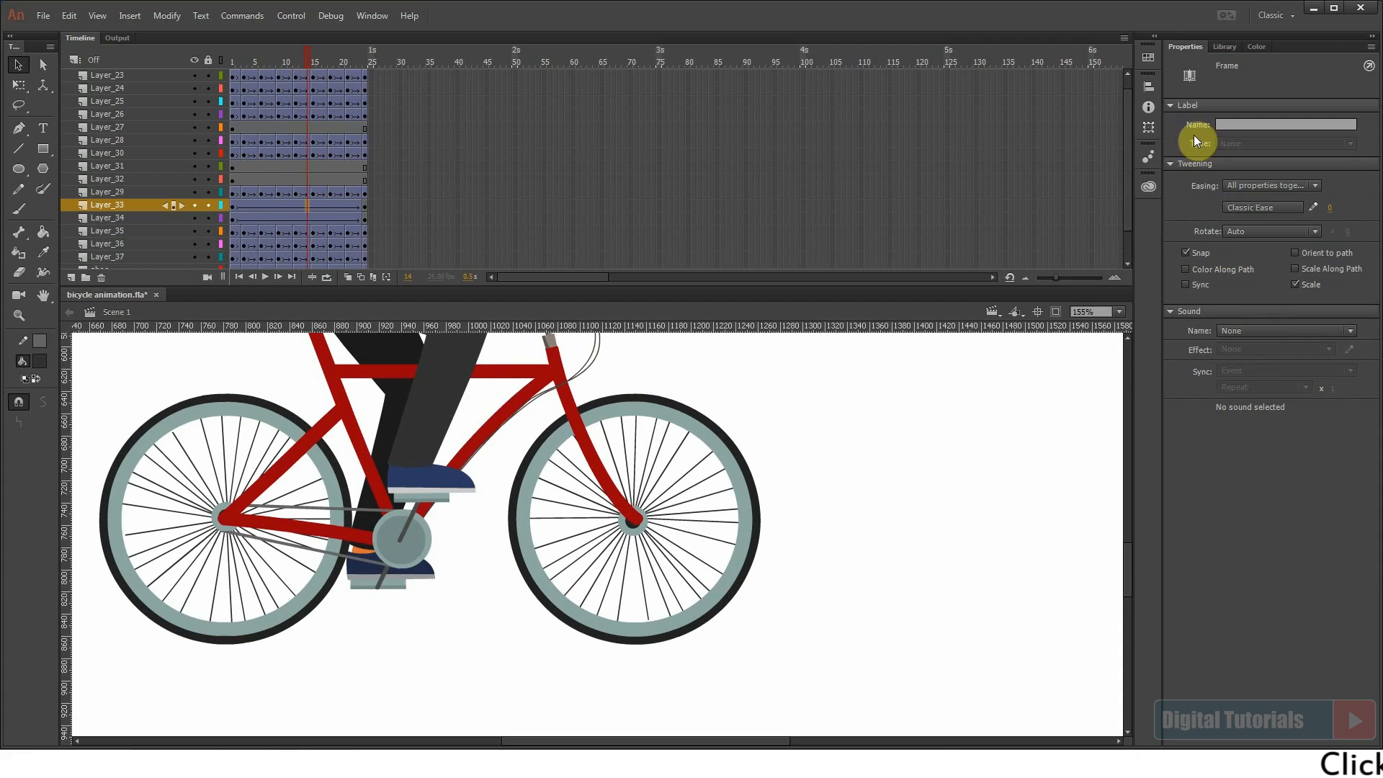
{"action": "left_click", "coordinate": [1241, 233]}
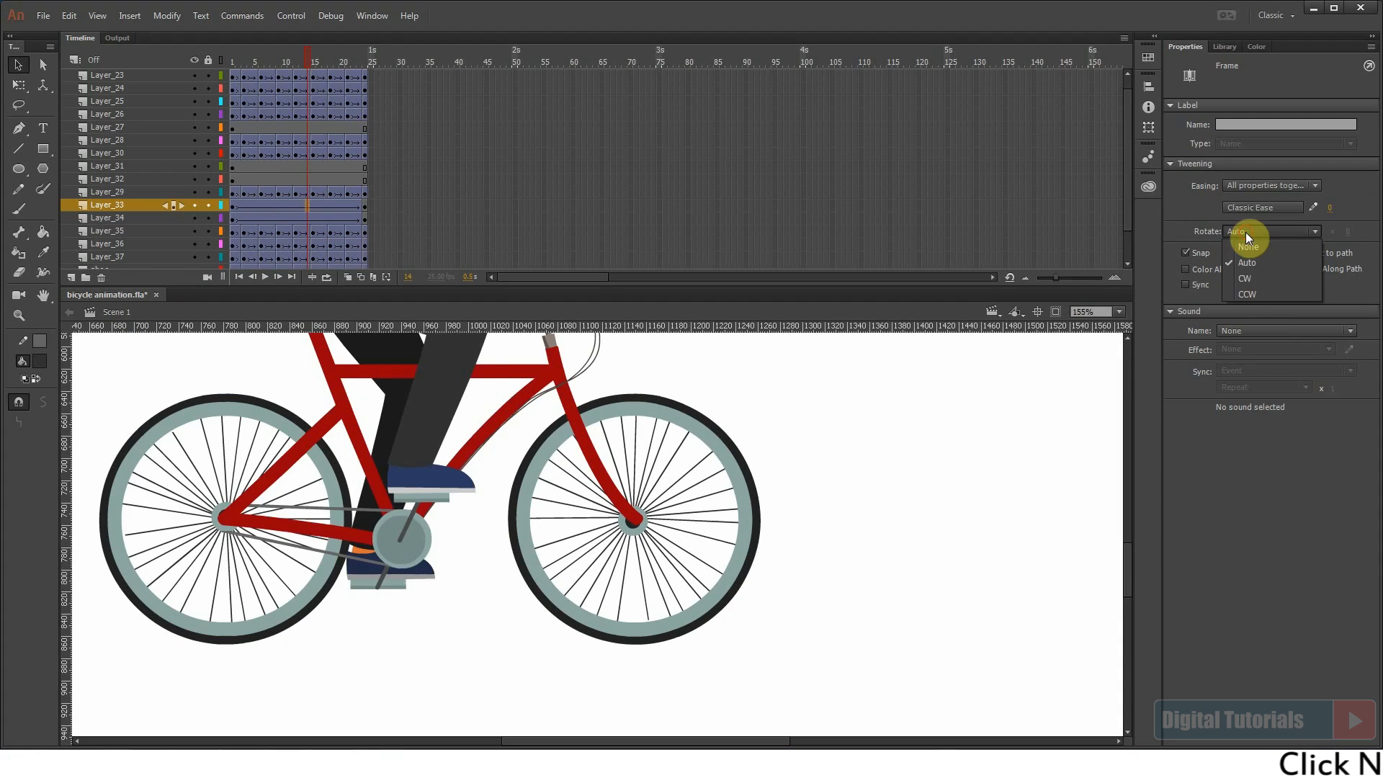
{"action": "left_click", "coordinate": [1246, 279]}
Step: Play the animation from frame 1 to check both wheels' rotation, including with the whole stage in view
{"action": "left_click", "coordinate": [233, 64]}
{"action": "key", "text": "Return"}
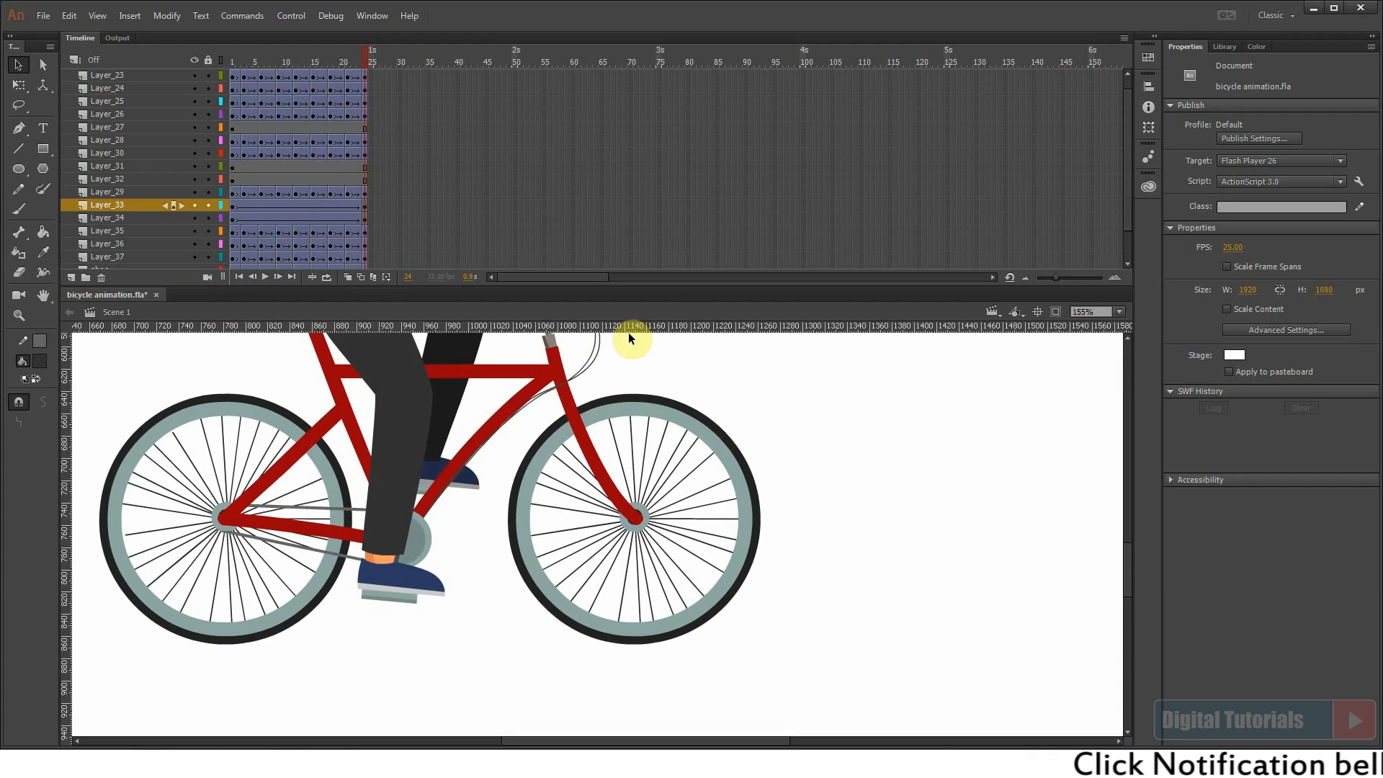
{"action": "left_click_drag", "start_coordinate": [654, 287], "coordinate": [659, 128]}
{"action": "key", "text": "ctrl+2"}
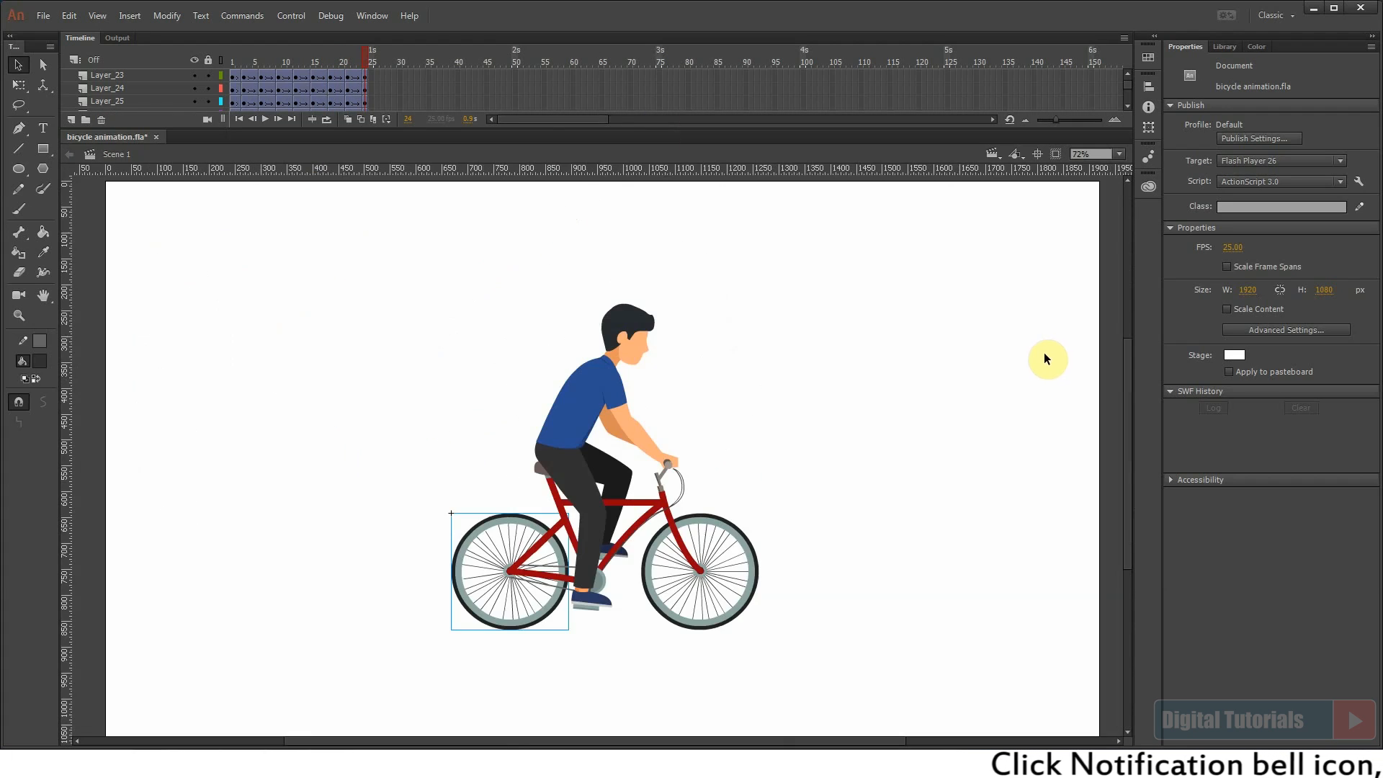
{"action": "left_click", "coordinate": [832, 418]}
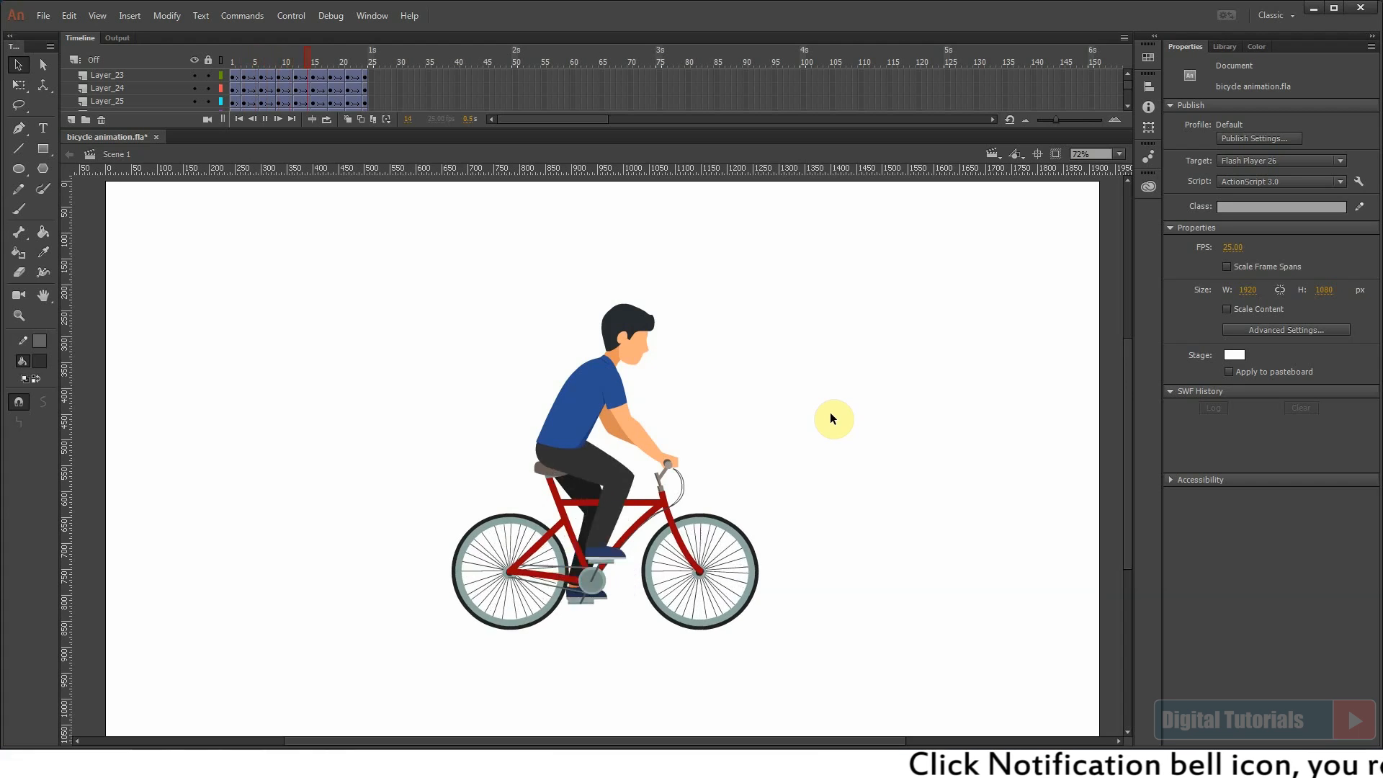
{"action": "key", "text": "Return"}
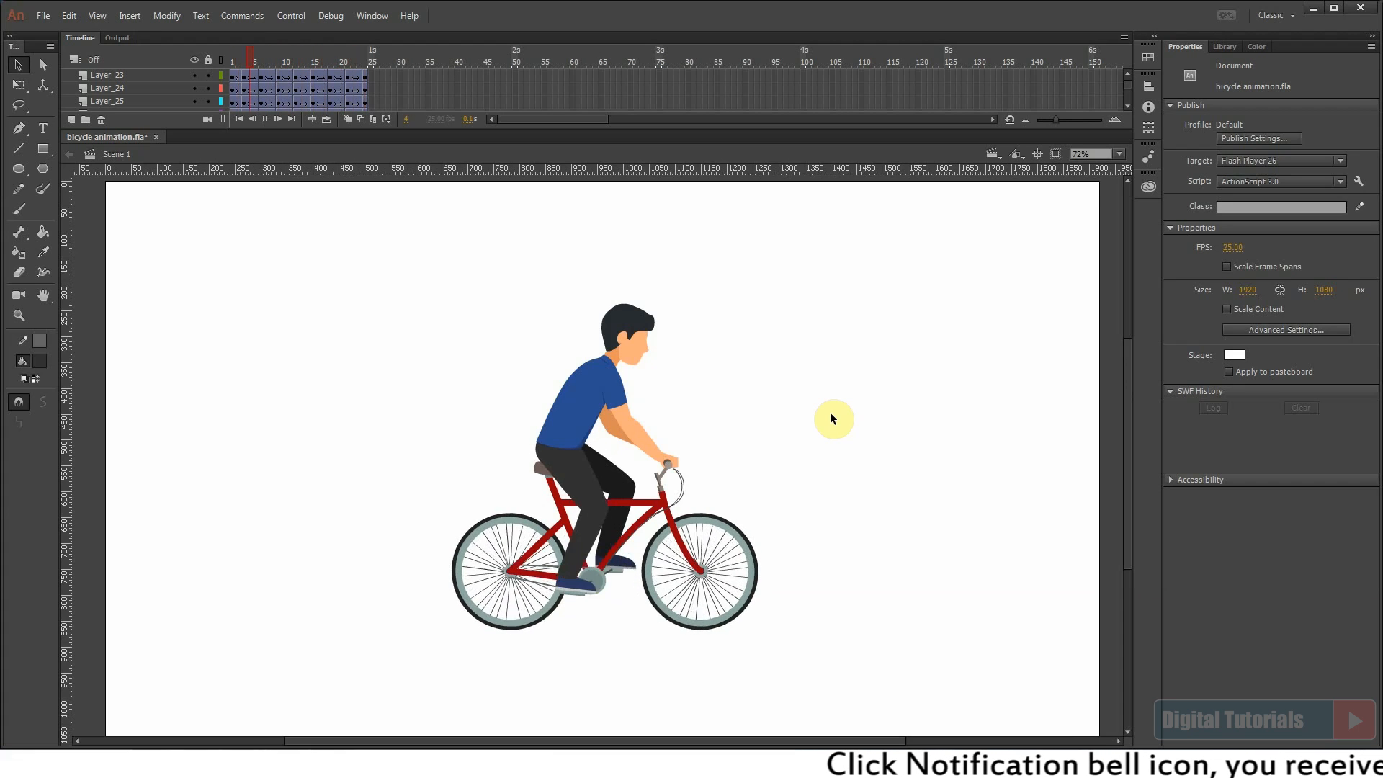
Step: Enlarge the timeline, select all layers from Layer_40 up to the topmost one, and cut their frames
{"action": "left_click_drag", "start_coordinate": [659, 132], "coordinate": [652, 360]}
{"action": "left_click", "coordinate": [140, 308]}
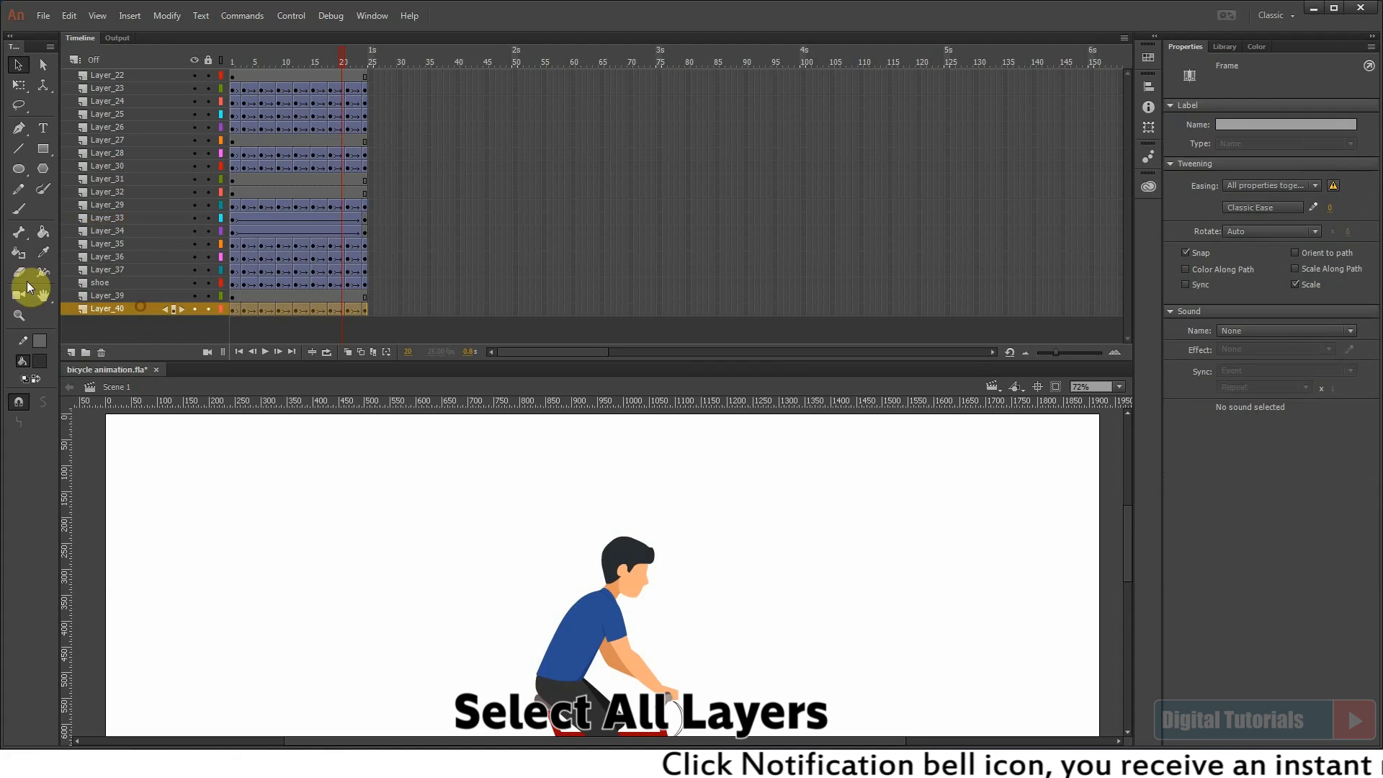
{"action": "left_click", "coordinate": [128, 74], "text": "shift"}
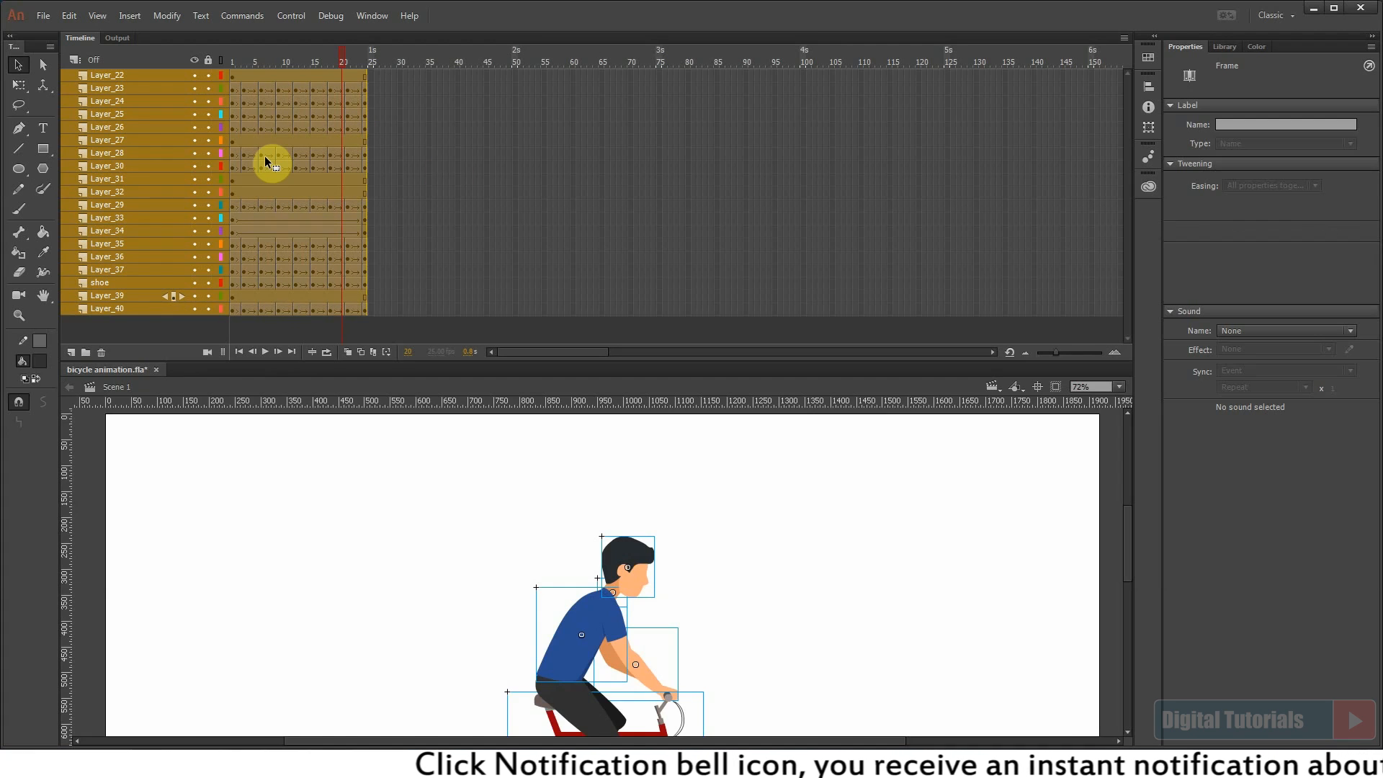
{"action": "right_click", "coordinate": [290, 159]}
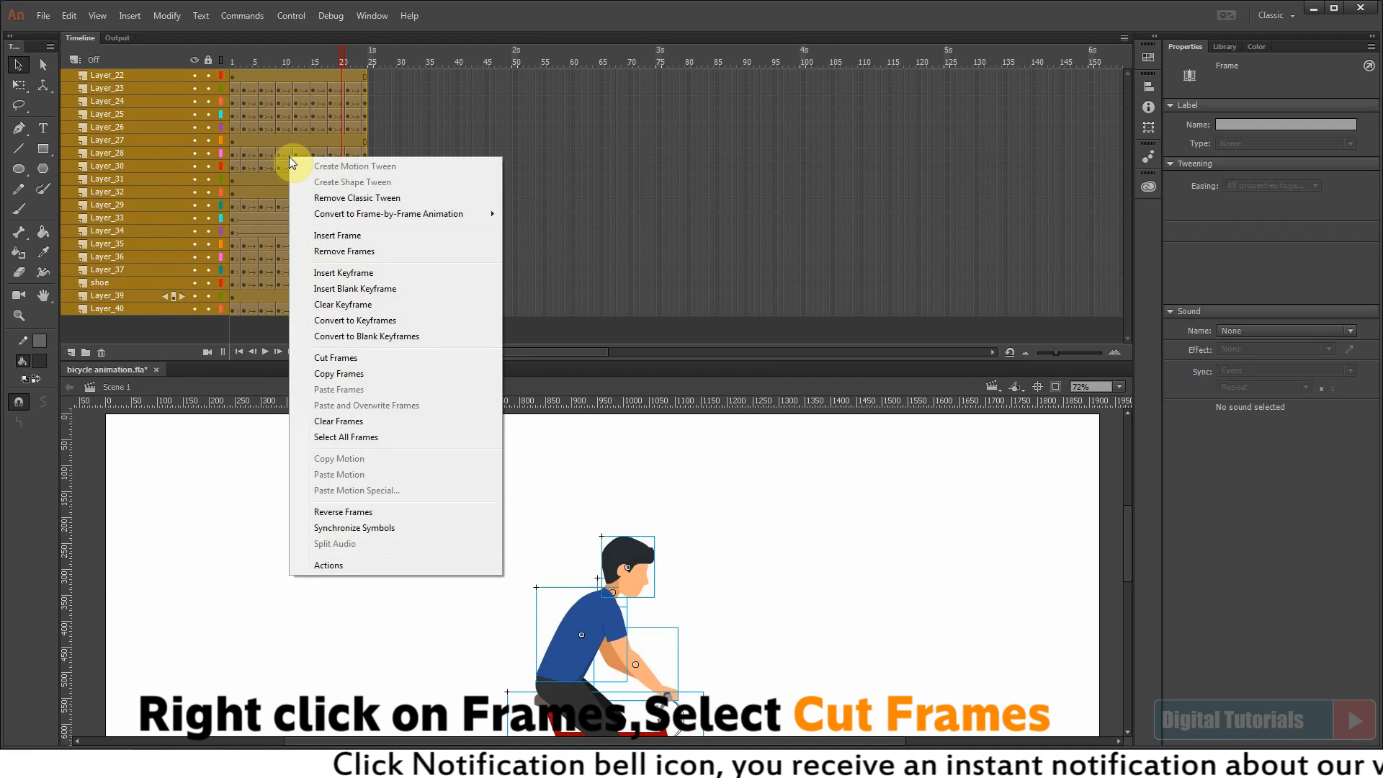
{"action": "left_click", "coordinate": [328, 358]}
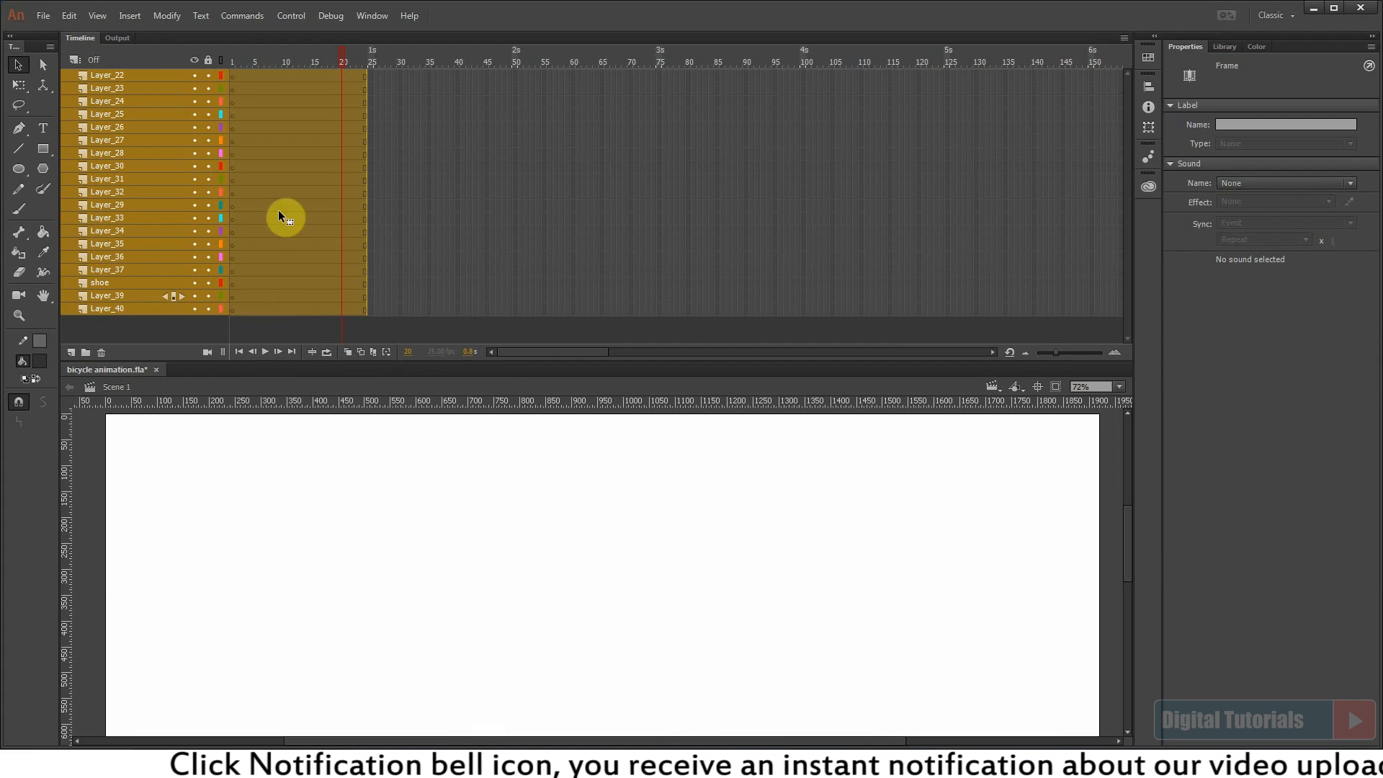
Step: Create a new Graphic symbol named "bicycle animation"
{"action": "left_click", "coordinate": [131, 16]}
{"action": "left_click", "coordinate": [160, 35]}
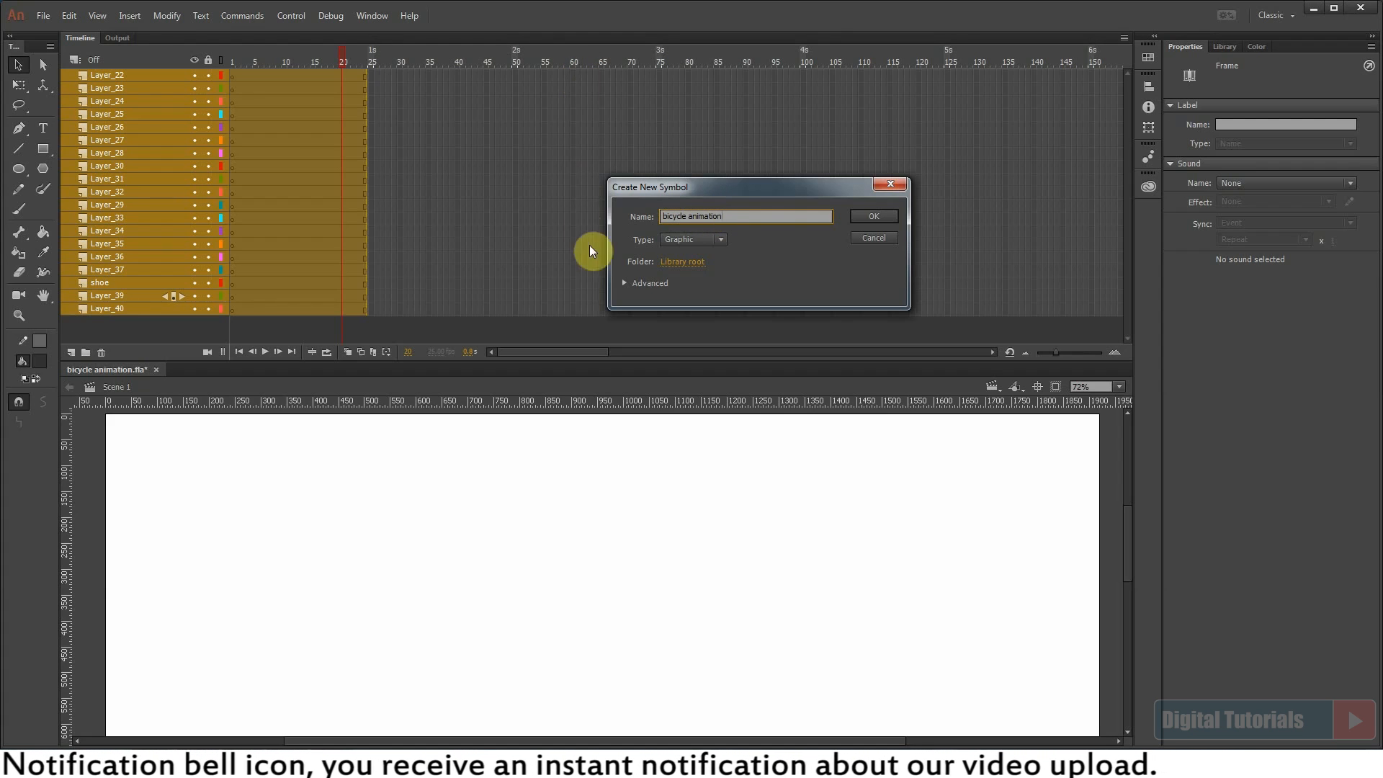
{"action": "left_click", "coordinate": [874, 216]}
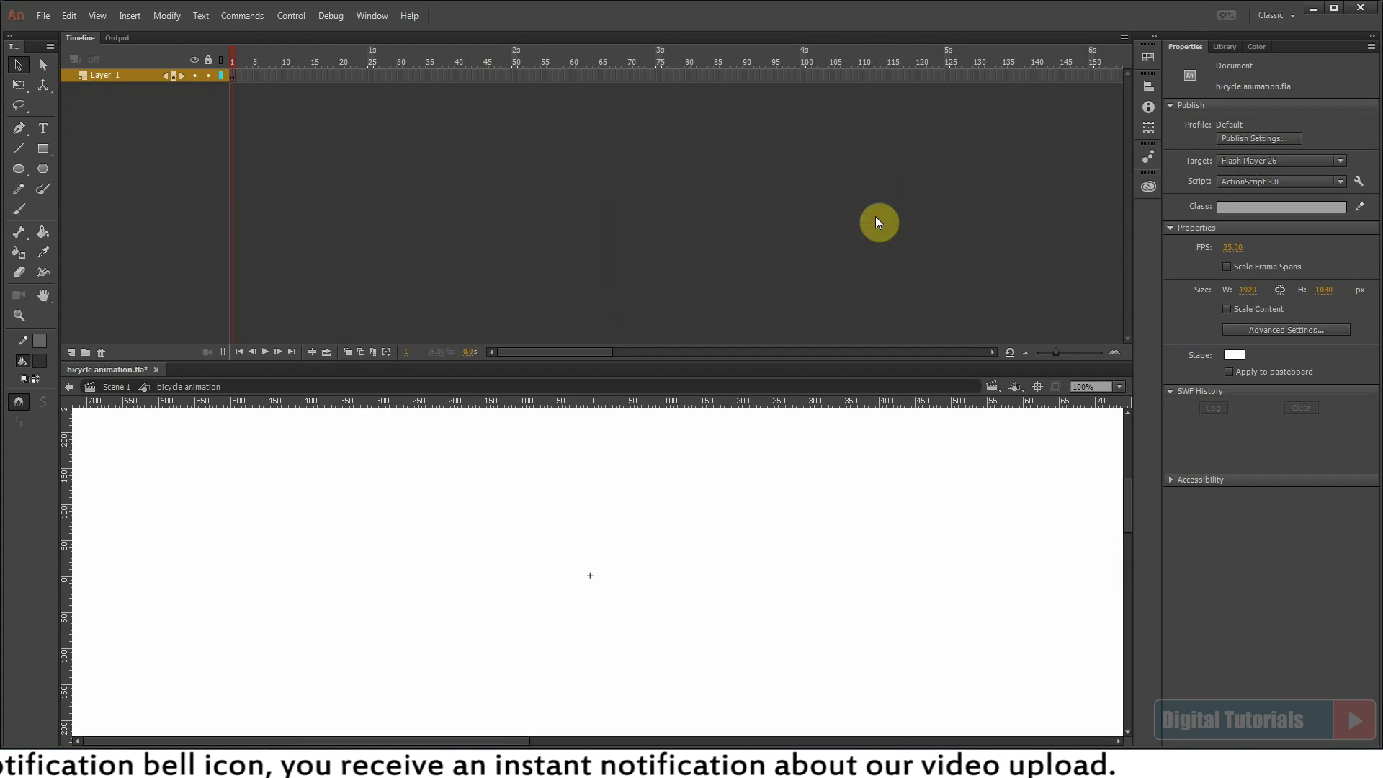
Step: Paste the cut frames into frame 1 of the "bicycle animation" symbol and return to Scene 1
{"action": "right_click", "coordinate": [232, 75]}
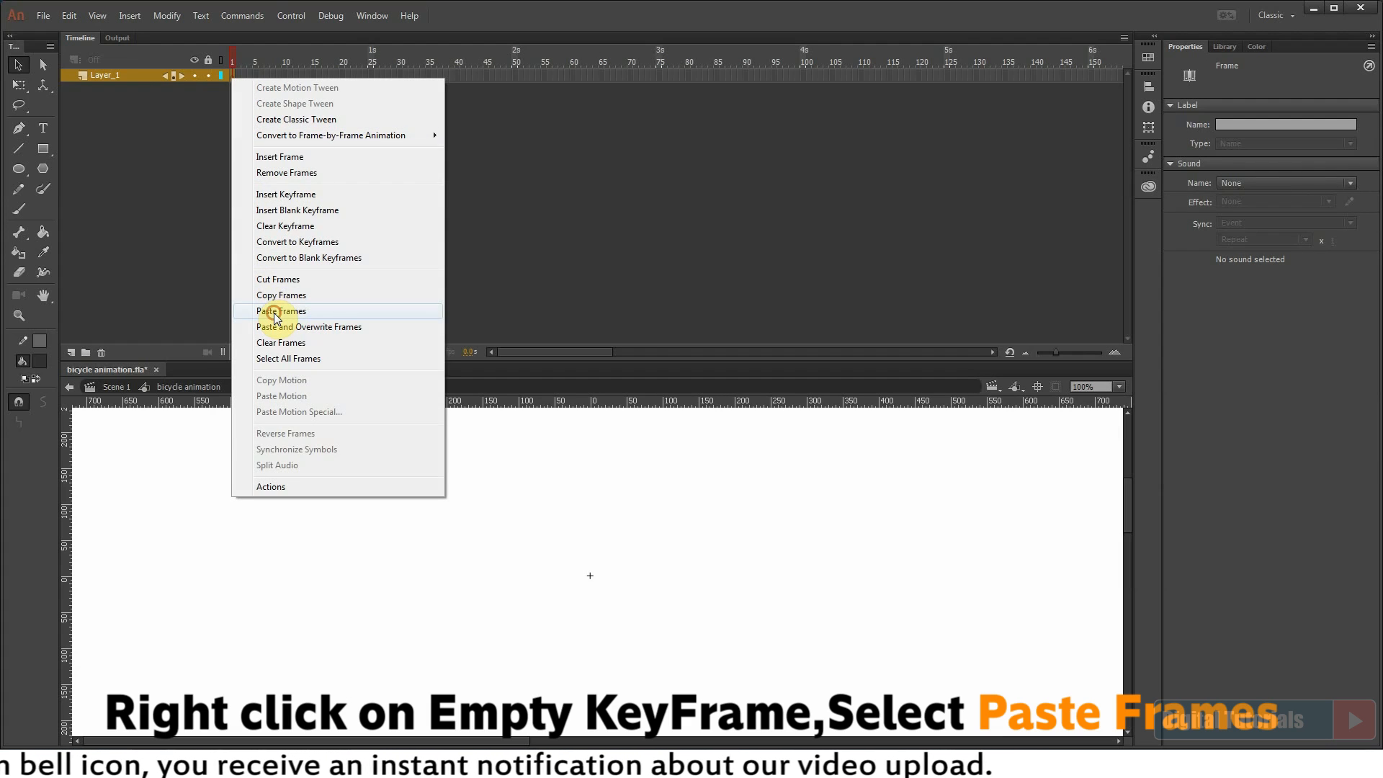
{"action": "left_click", "coordinate": [275, 311]}
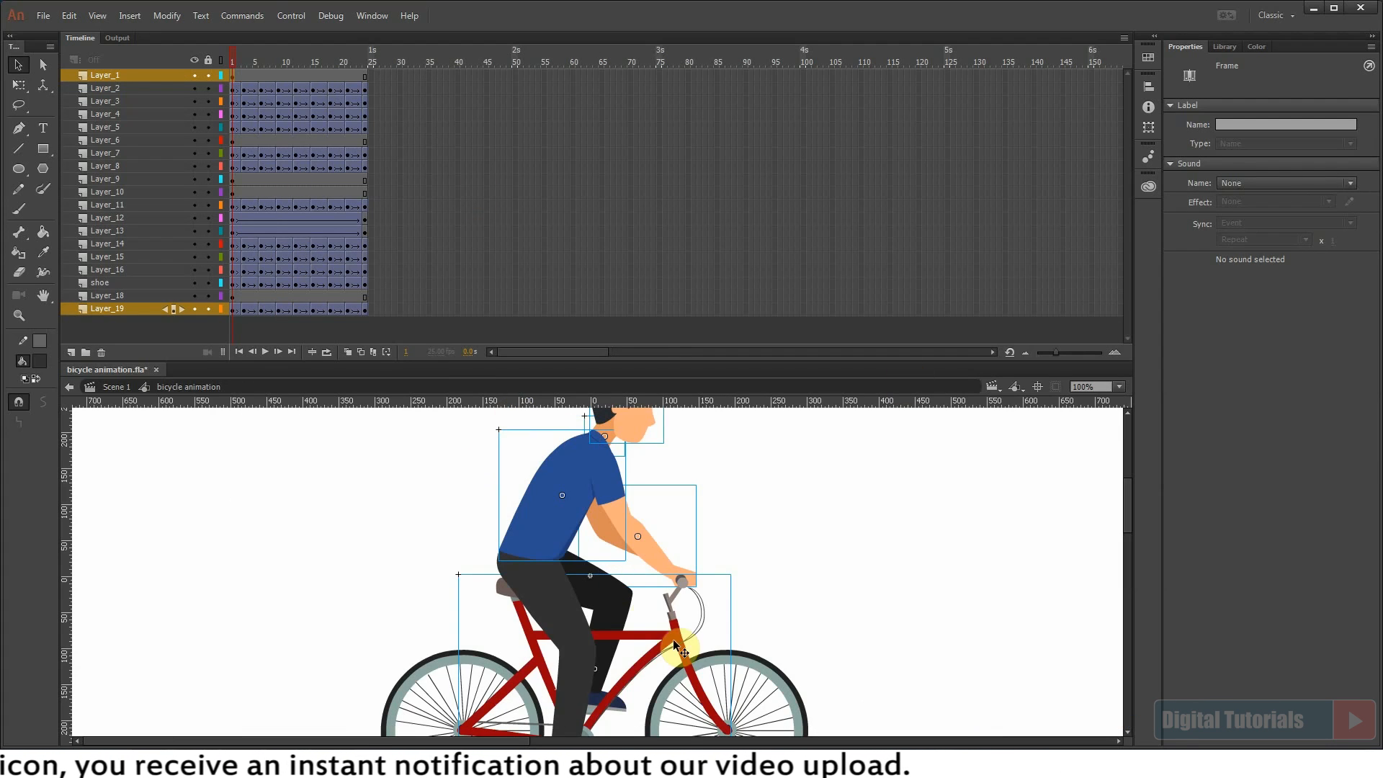
{"action": "left_click", "coordinate": [112, 390]}
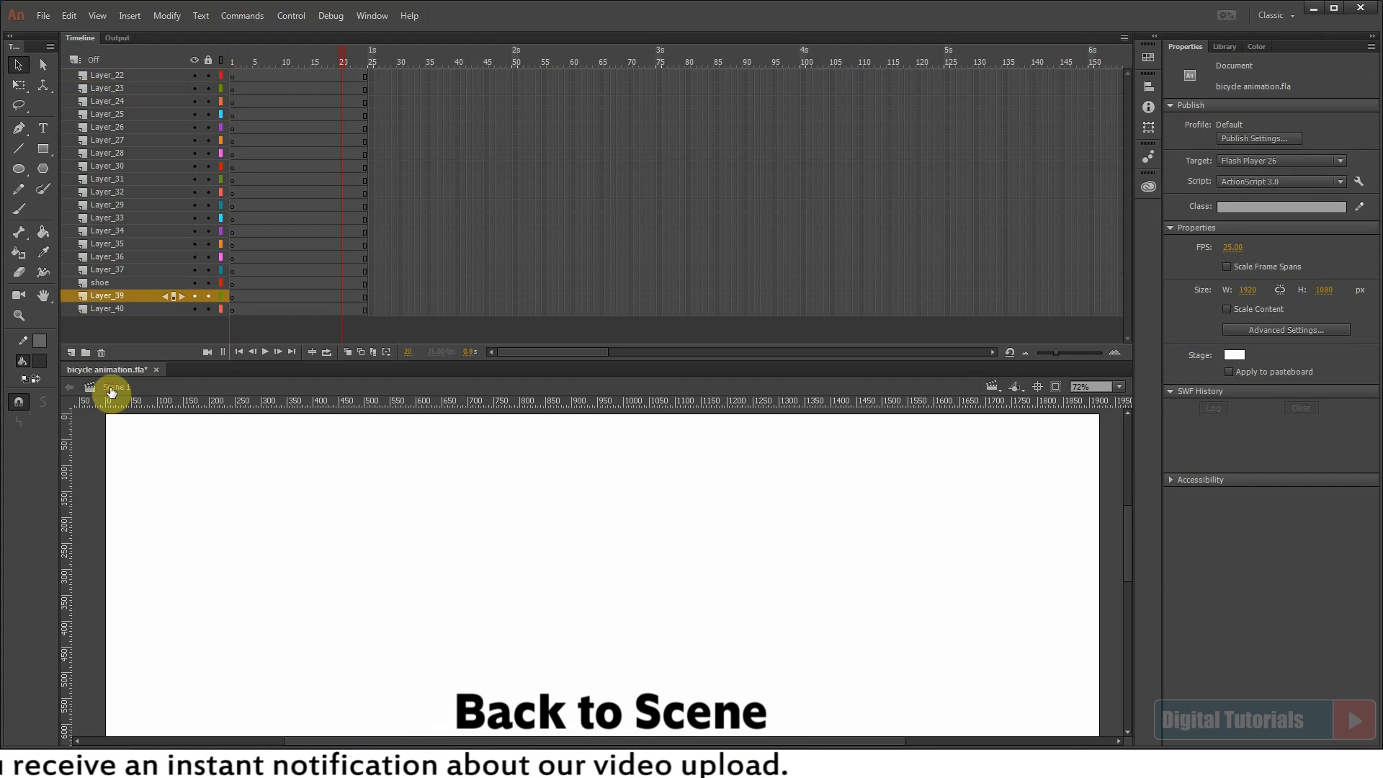
Step: Delete the emptied layers from Layer_22 through Layer_39 in Scene 1, keeping only Layer_40
{"action": "left_click", "coordinate": [116, 74]}
{"action": "left_click", "coordinate": [128, 294], "text": "shift"}
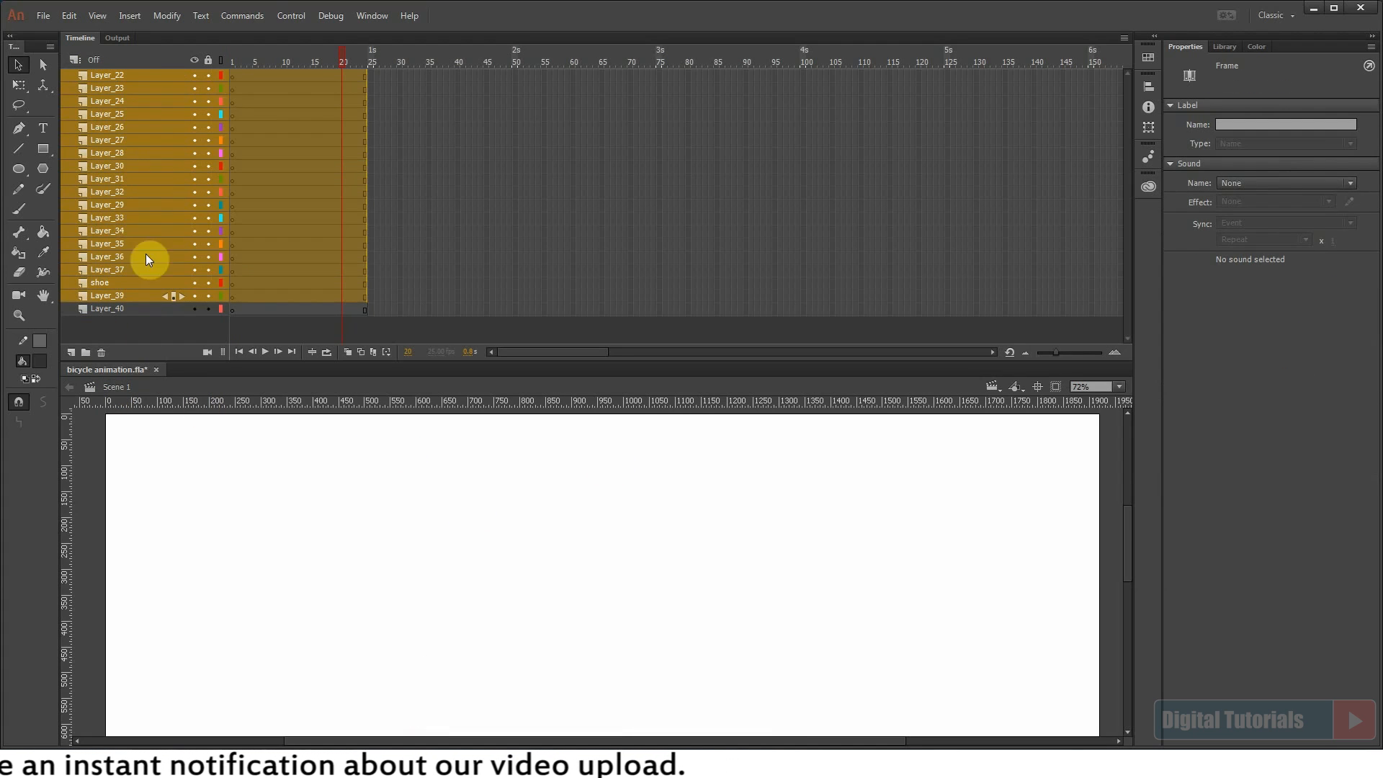
{"action": "left_click", "coordinate": [100, 352]}
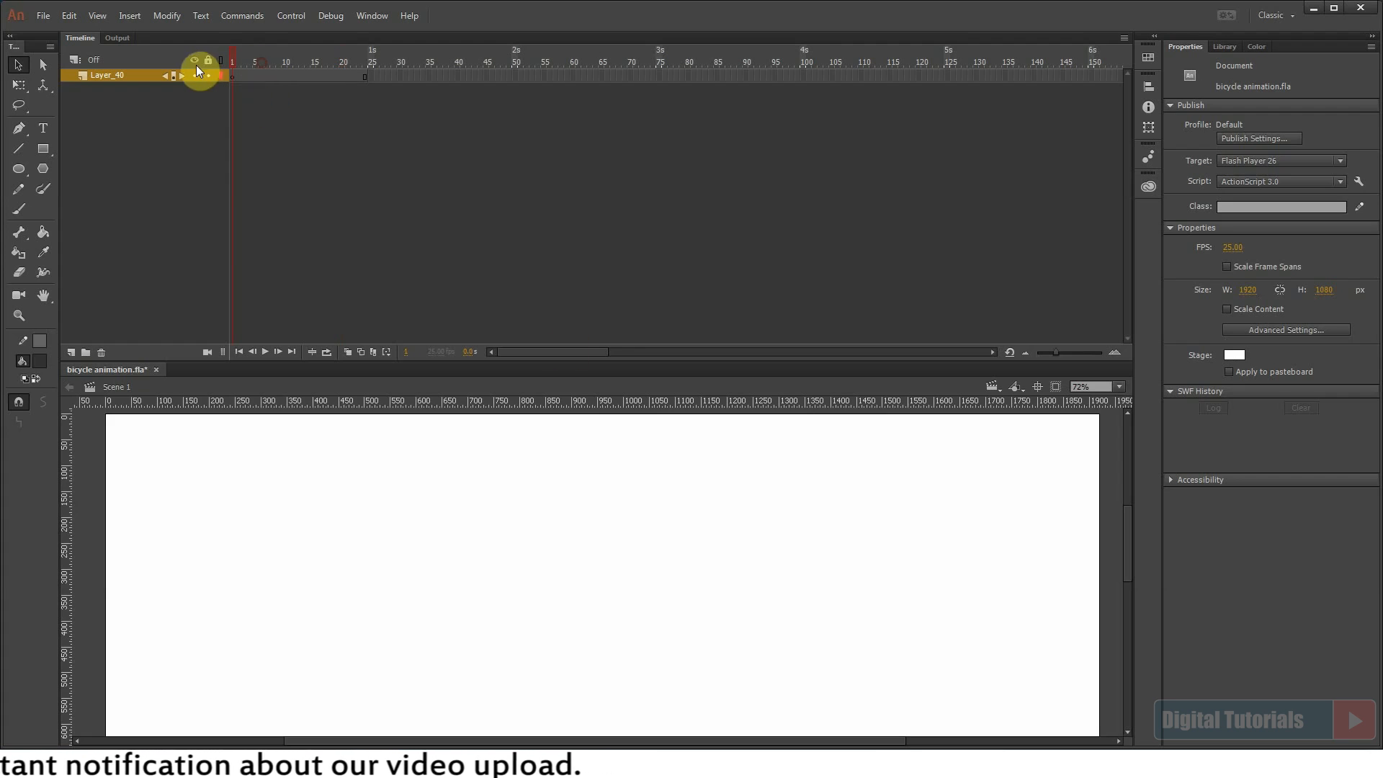
Step: Place the "bicycle animation" symbol from the library near the middle of the stage on Layer_40 and enlarge it slightly
{"action": "left_click_drag", "start_coordinate": [646, 380], "coordinate": [641, 216]}
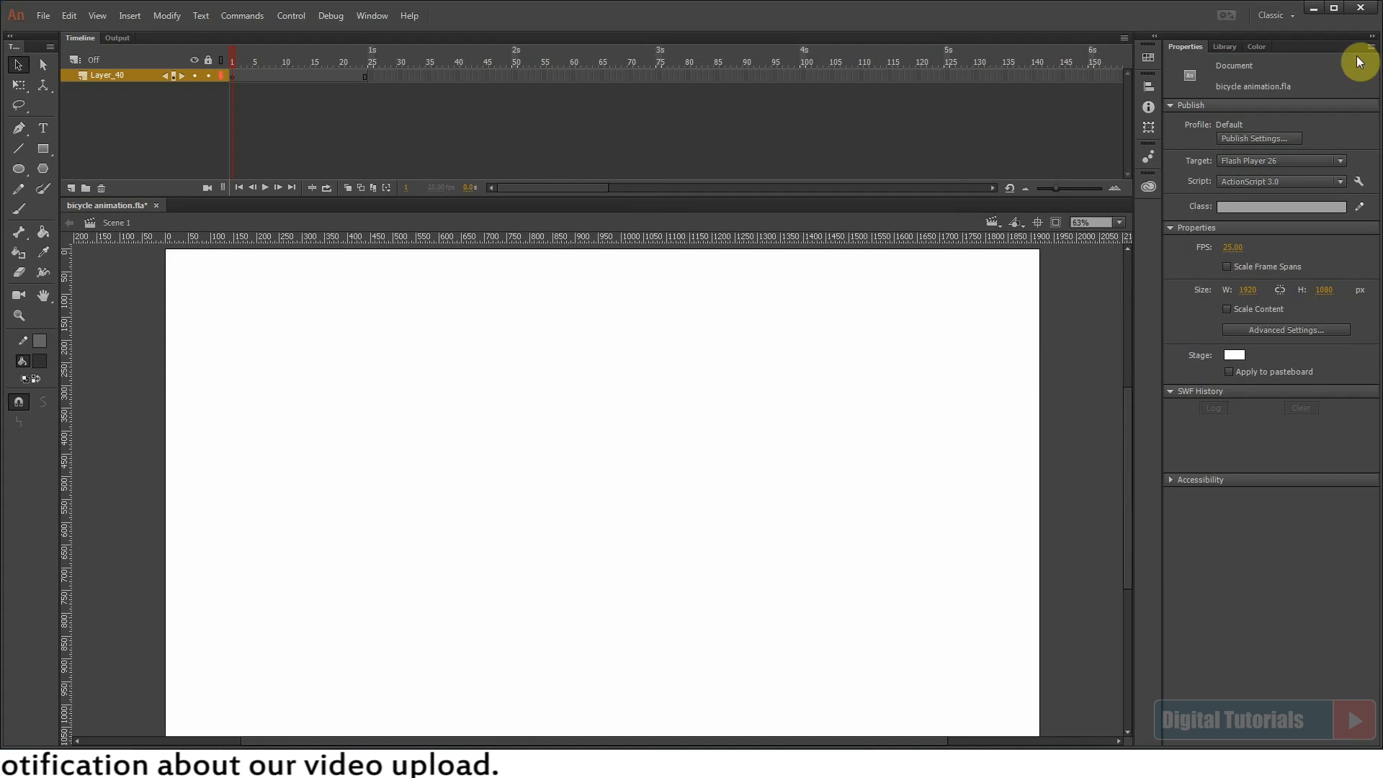
{"action": "left_click", "coordinate": [1224, 47]}
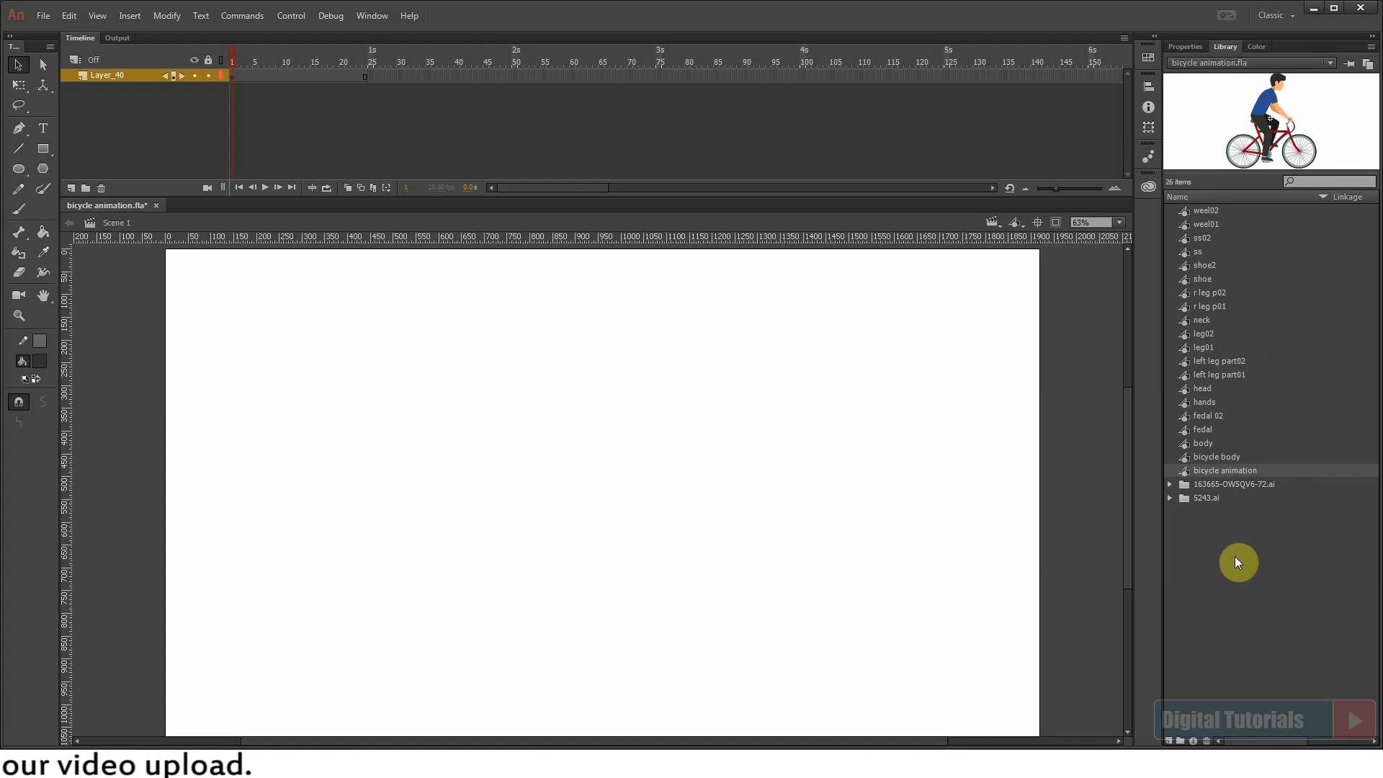
{"action": "left_click_drag", "start_coordinate": [1267, 114], "coordinate": [707, 417]}
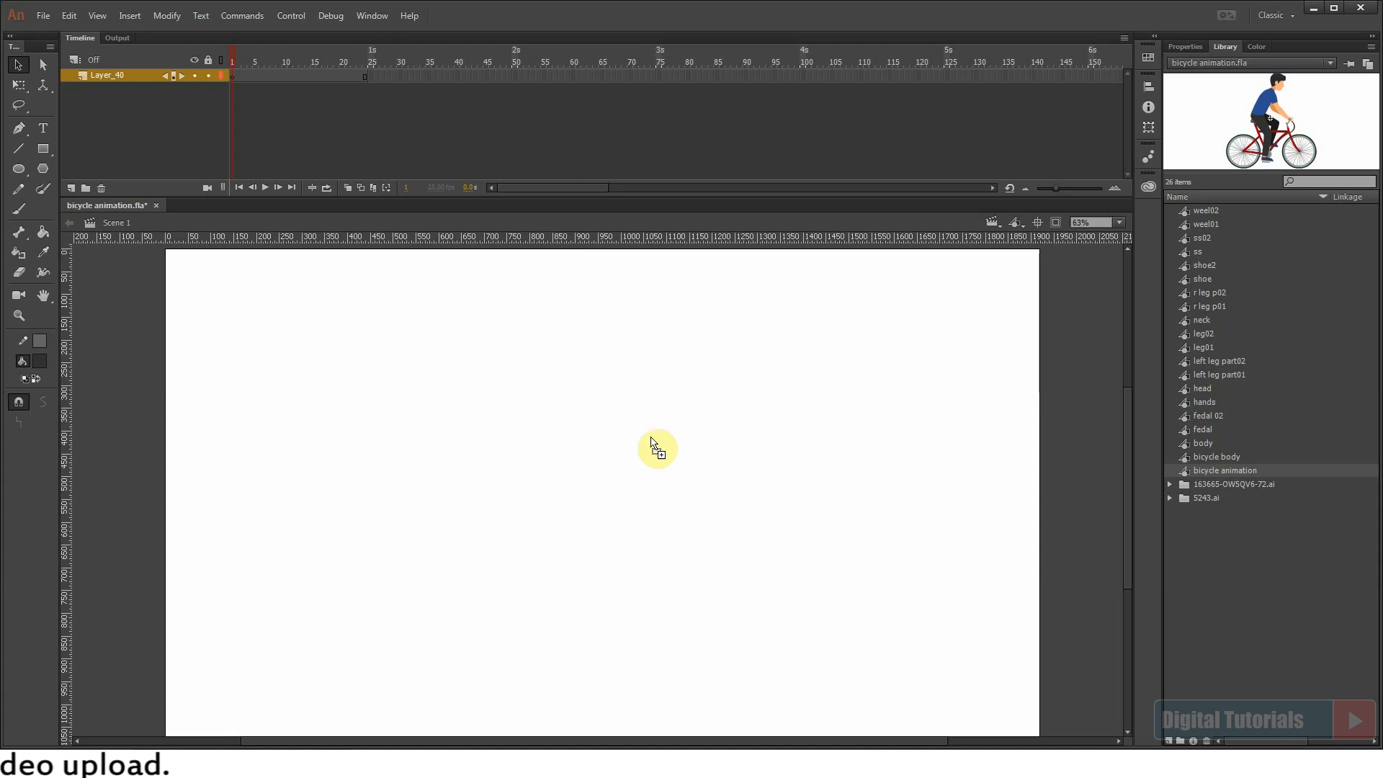
{"action": "left_click_drag", "start_coordinate": [655, 485], "coordinate": [657, 481]}
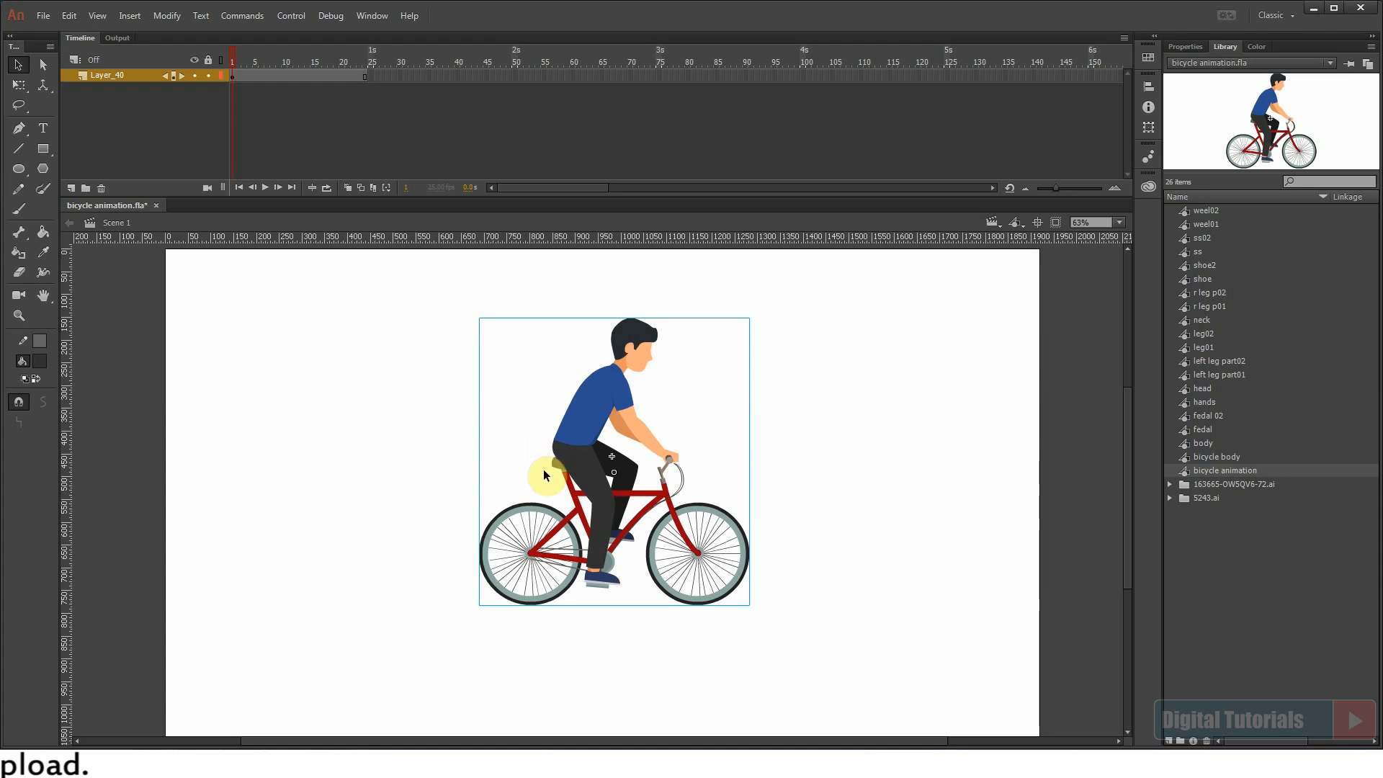
{"action": "left_click", "coordinate": [1185, 47]}
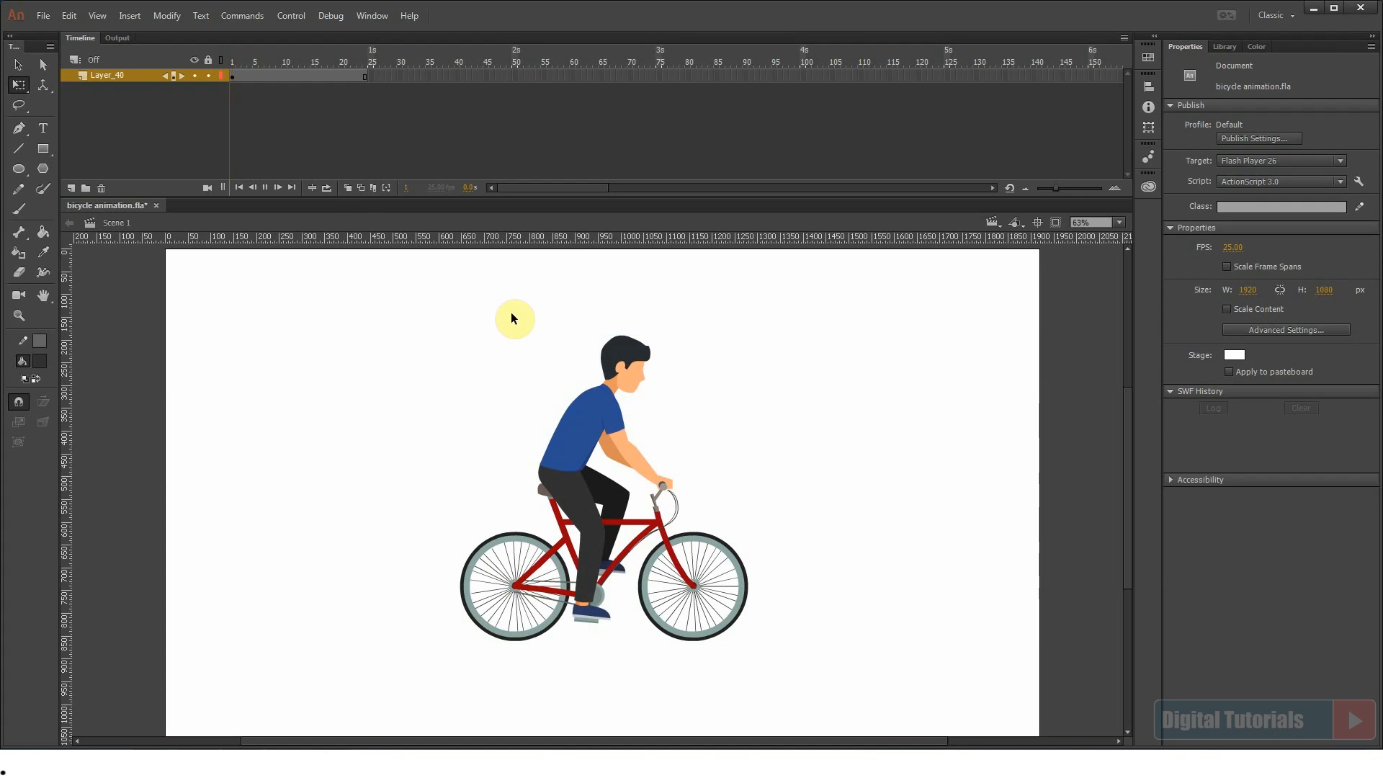
Step: Play the placed animation, inspect the symbol's inner timeline up to frame 24, and return to Scene 1
{"action": "key", "text": "Return"}
{"action": "left_click", "coordinate": [580, 481]}
{"action": "double_click", "coordinate": [593, 516]}
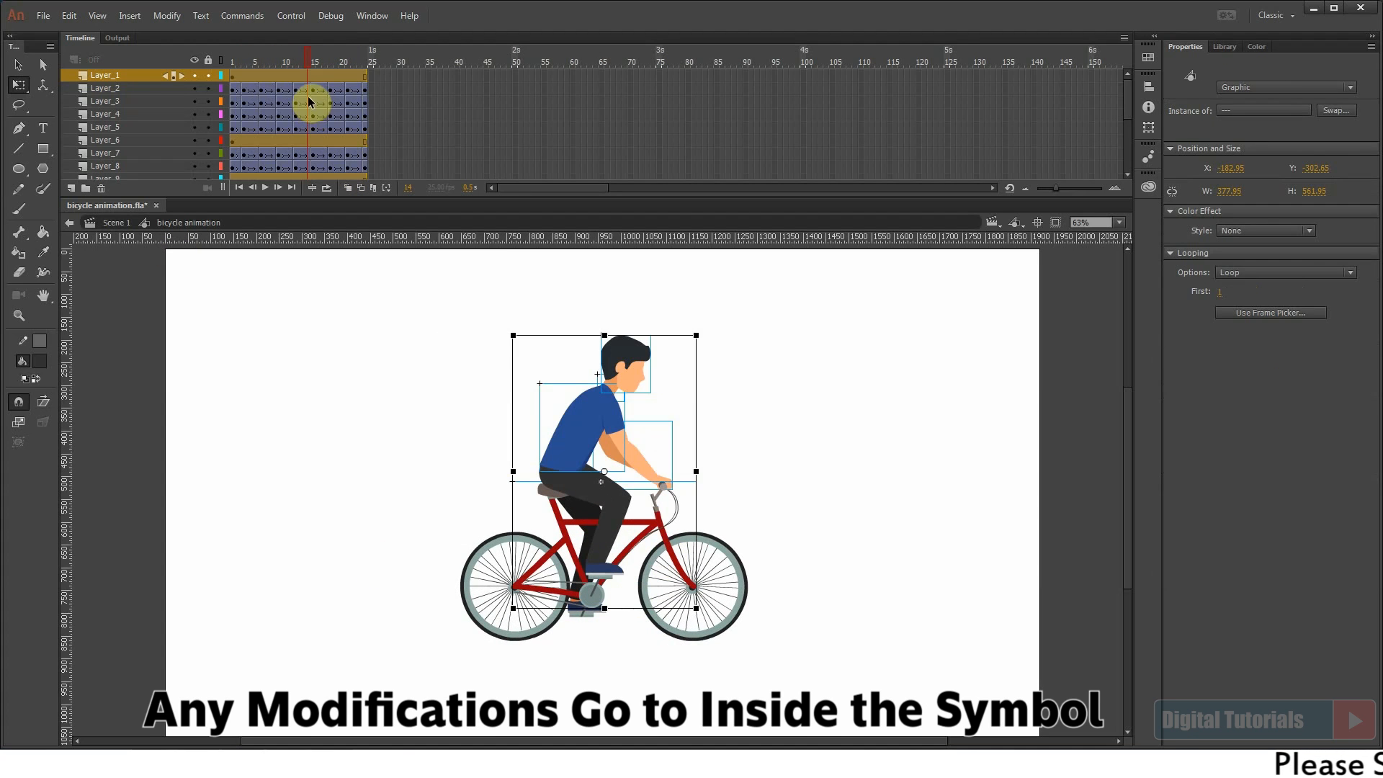
{"action": "left_click", "coordinate": [358, 63]}
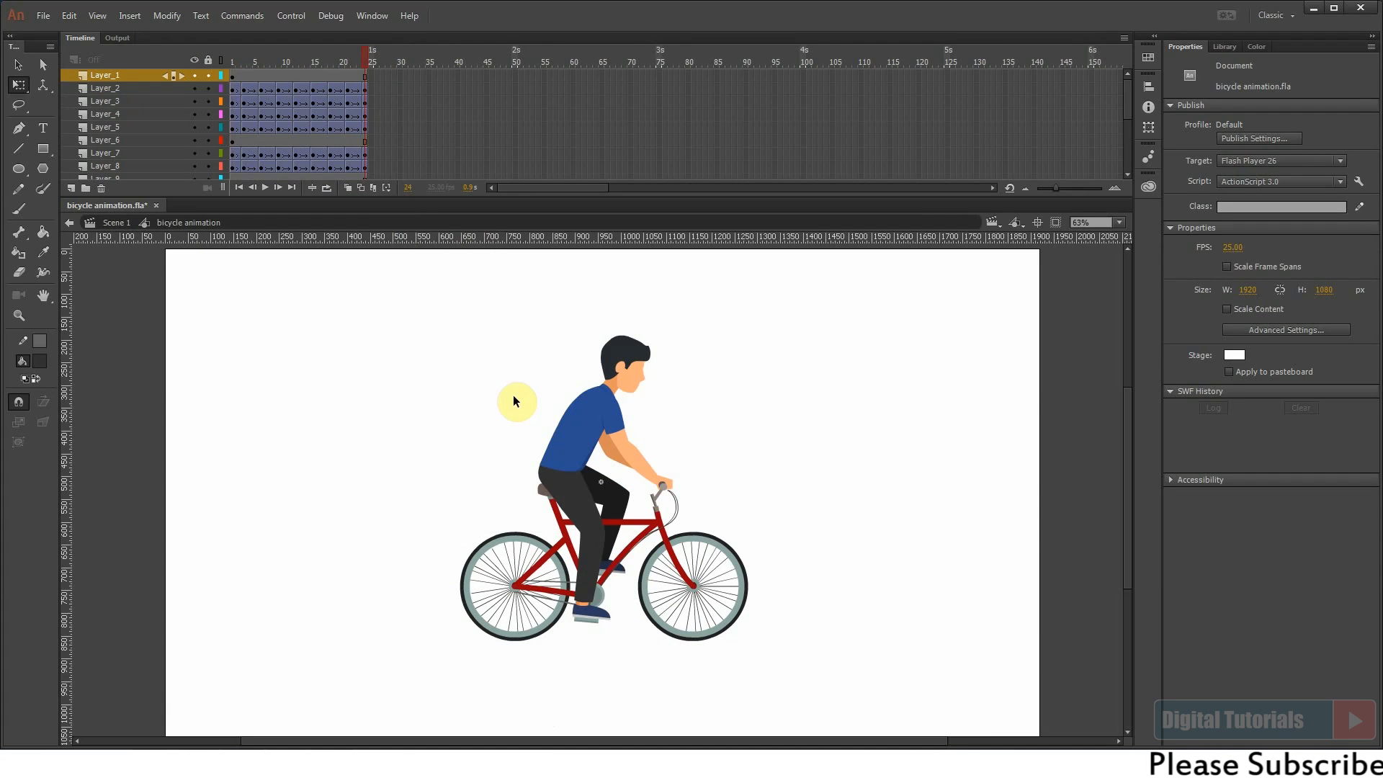
{"action": "left_click", "coordinate": [116, 222]}
Step: Insert a keyframe at frame 24 of Layer_40 and create a classic tween between its two keyframes
{"action": "left_click", "coordinate": [365, 92]}
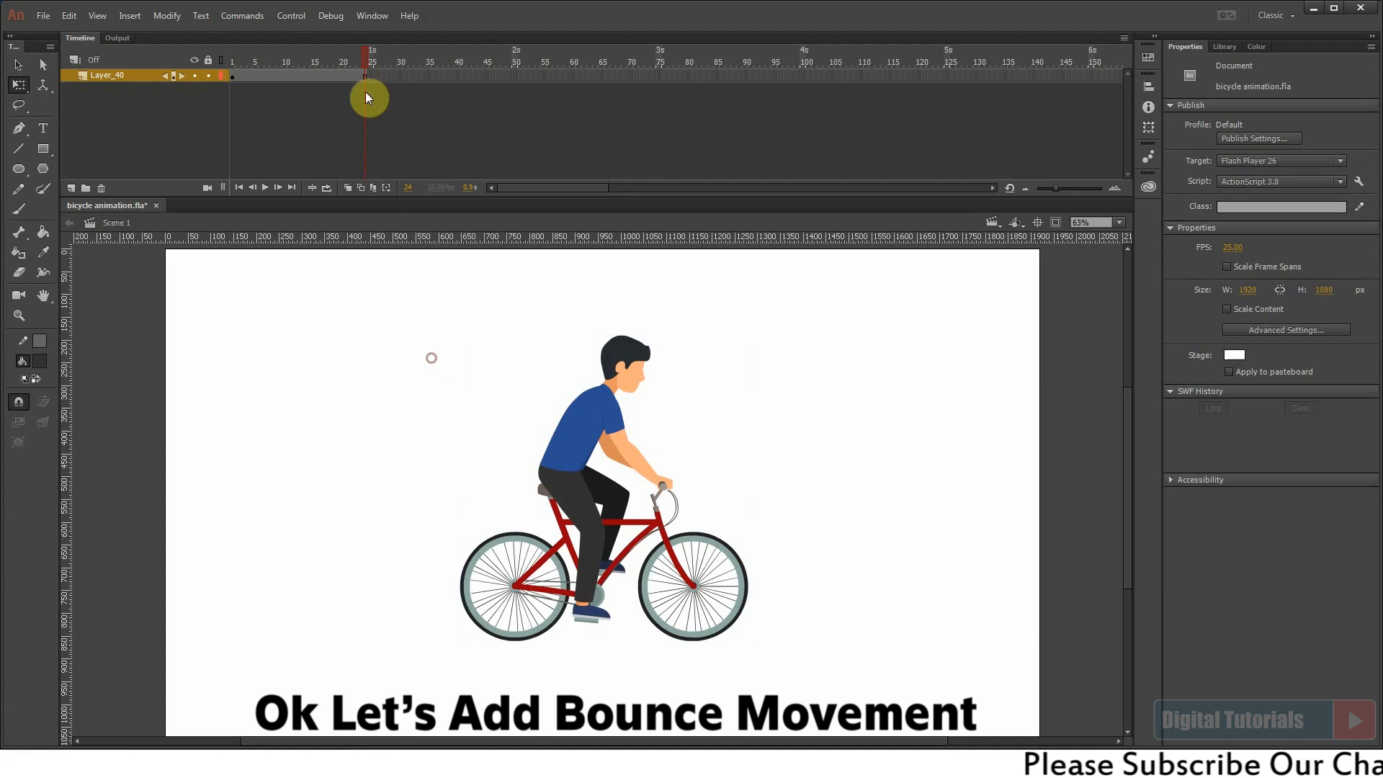
{"action": "left_click", "coordinate": [578, 392]}
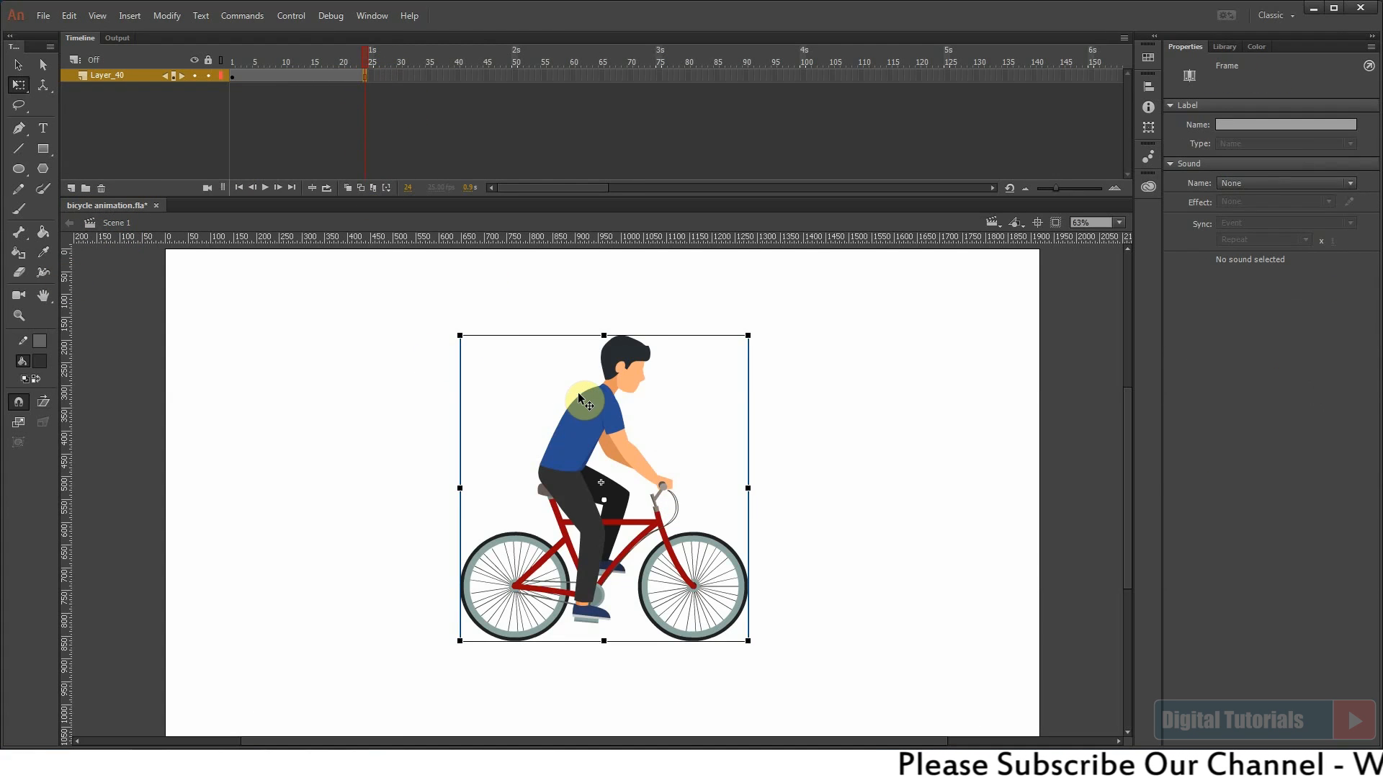
{"action": "key", "text": "F6"}
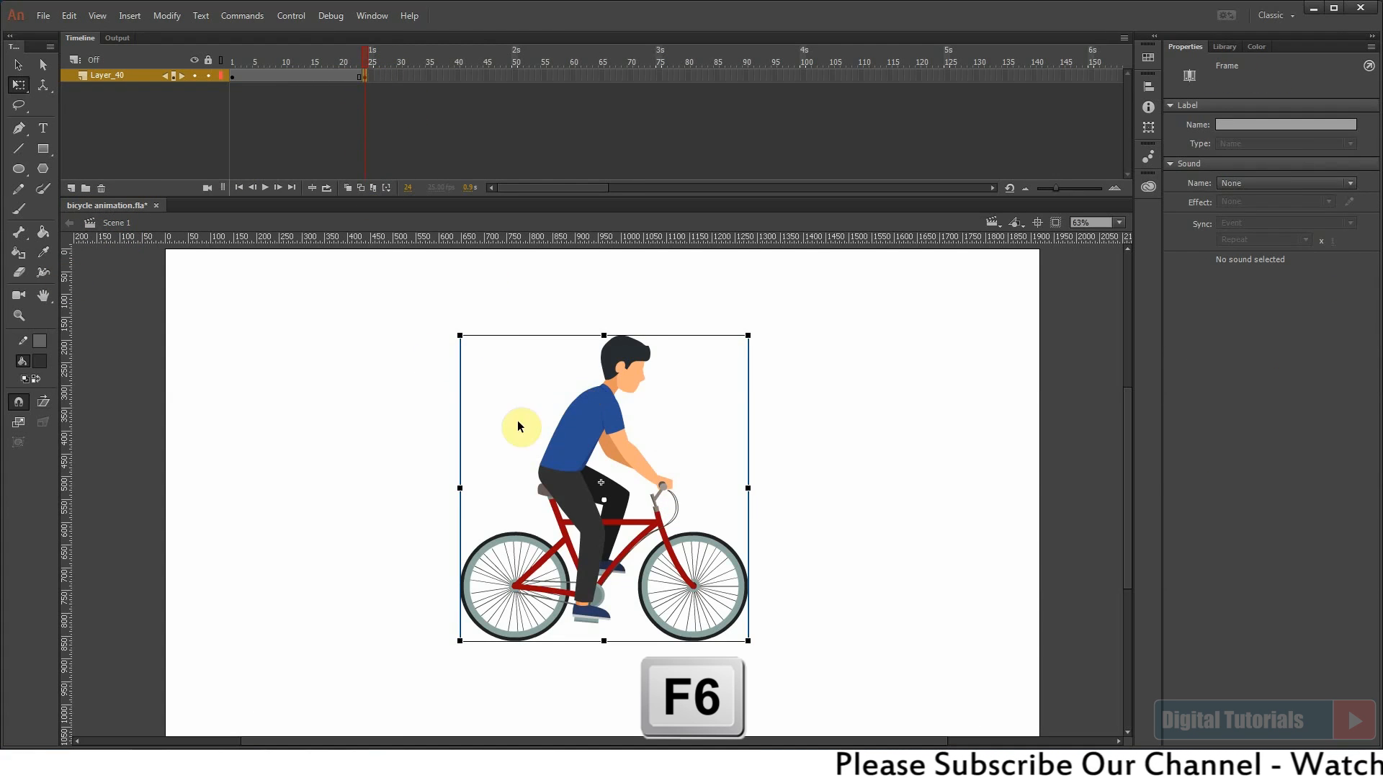
{"action": "right_click", "coordinate": [295, 74]}
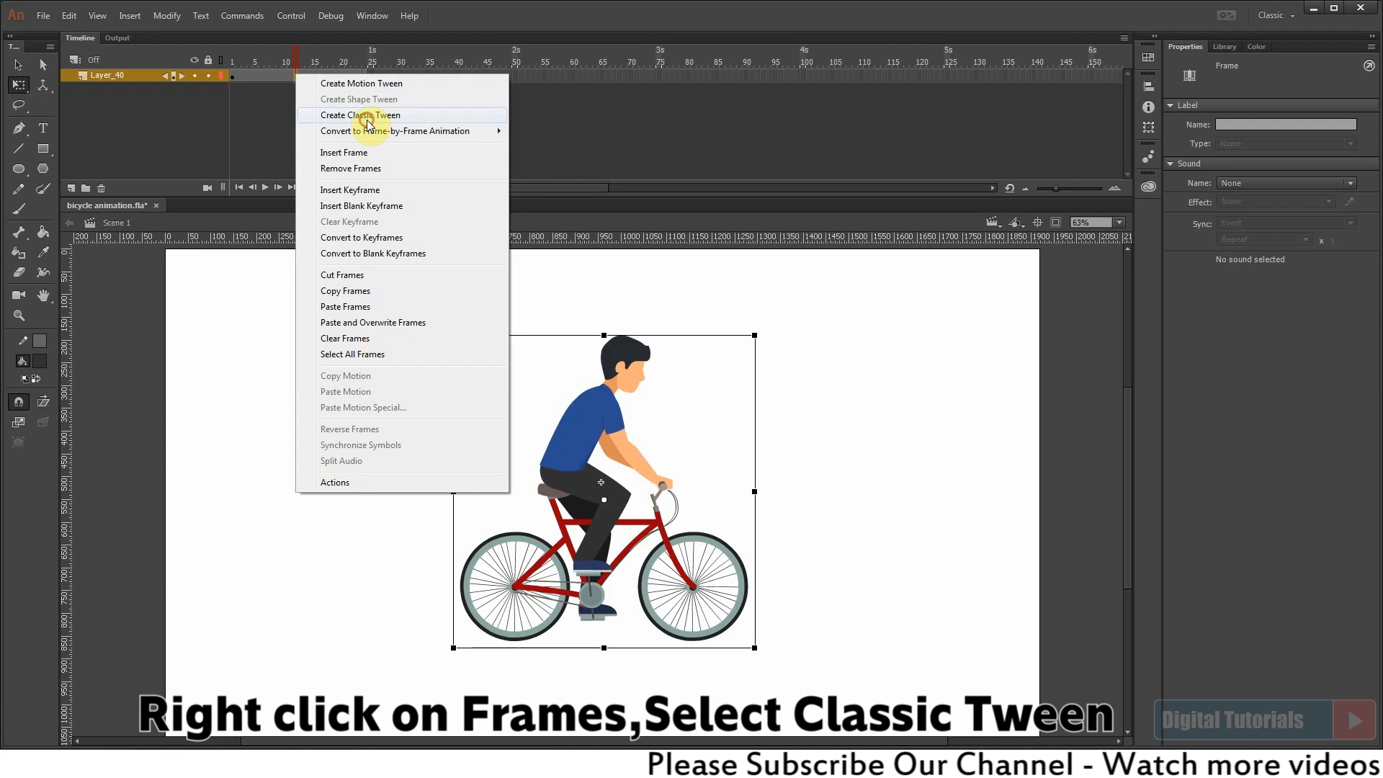
{"action": "left_click", "coordinate": [360, 116]}
Step: Insert a keyframe at frame 12 and squash the cyclist there to about 713 px wide and 682 px high
{"action": "left_click", "coordinate": [300, 75]}
{"action": "left_click", "coordinate": [296, 75]}
{"action": "key", "text": "F6"}
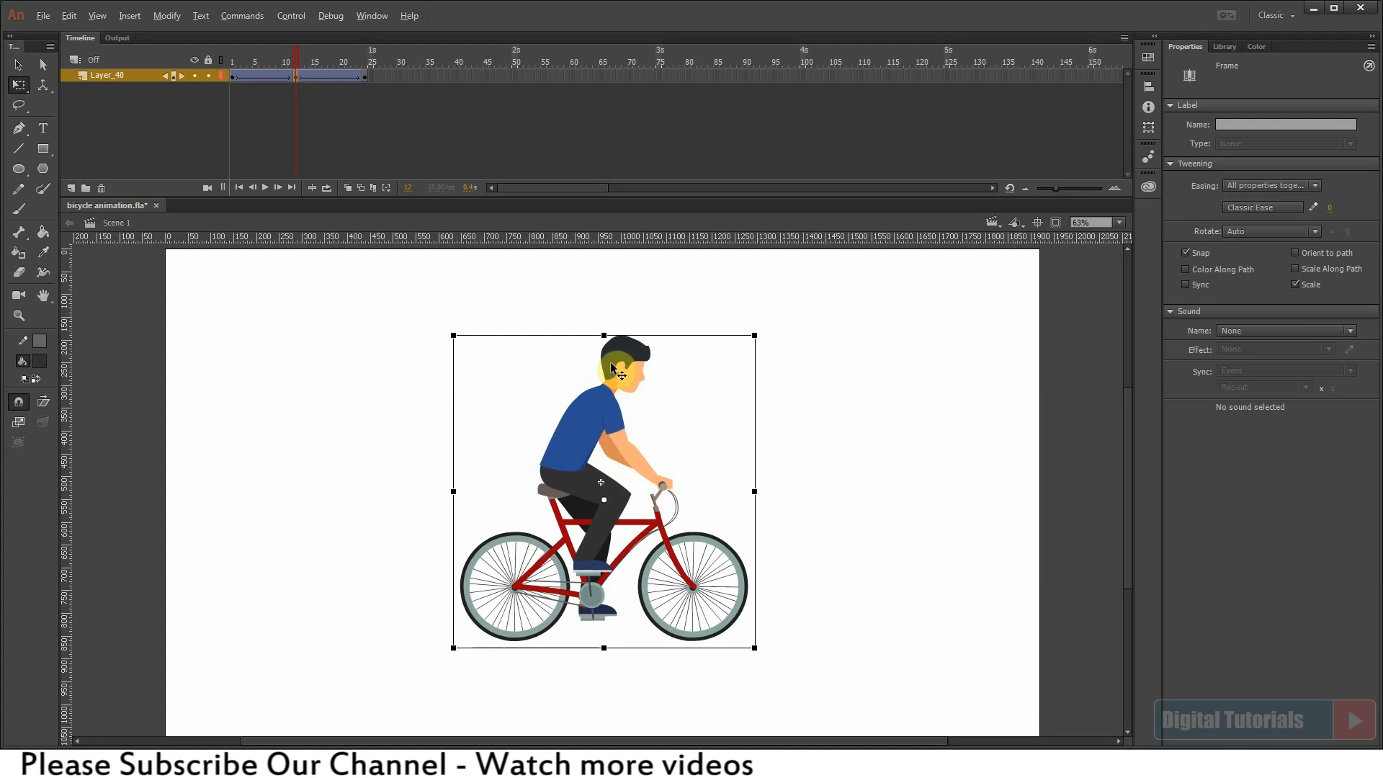
{"action": "left_click_drag", "start_coordinate": [603, 335], "coordinate": [604, 343]}
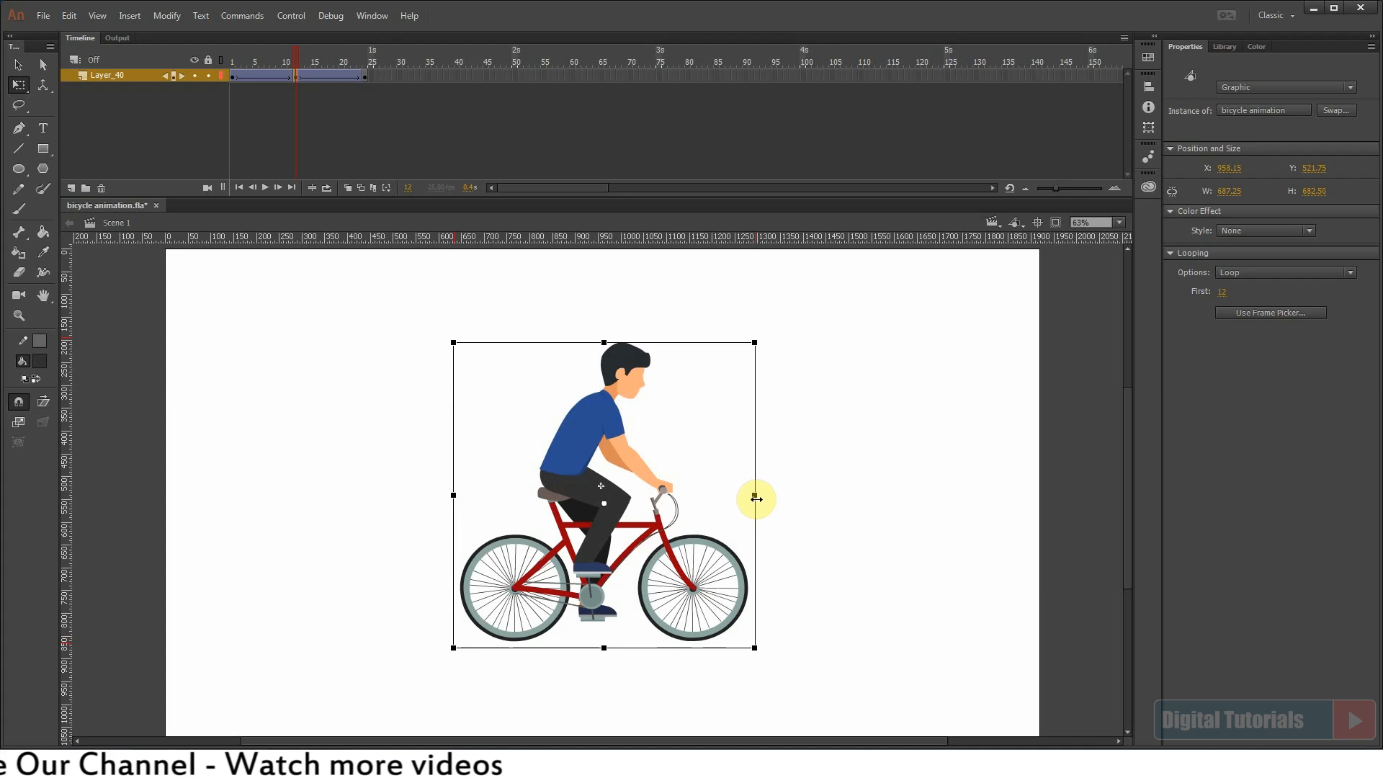
{"action": "left_click_drag", "start_coordinate": [754, 497], "coordinate": [760, 496]}
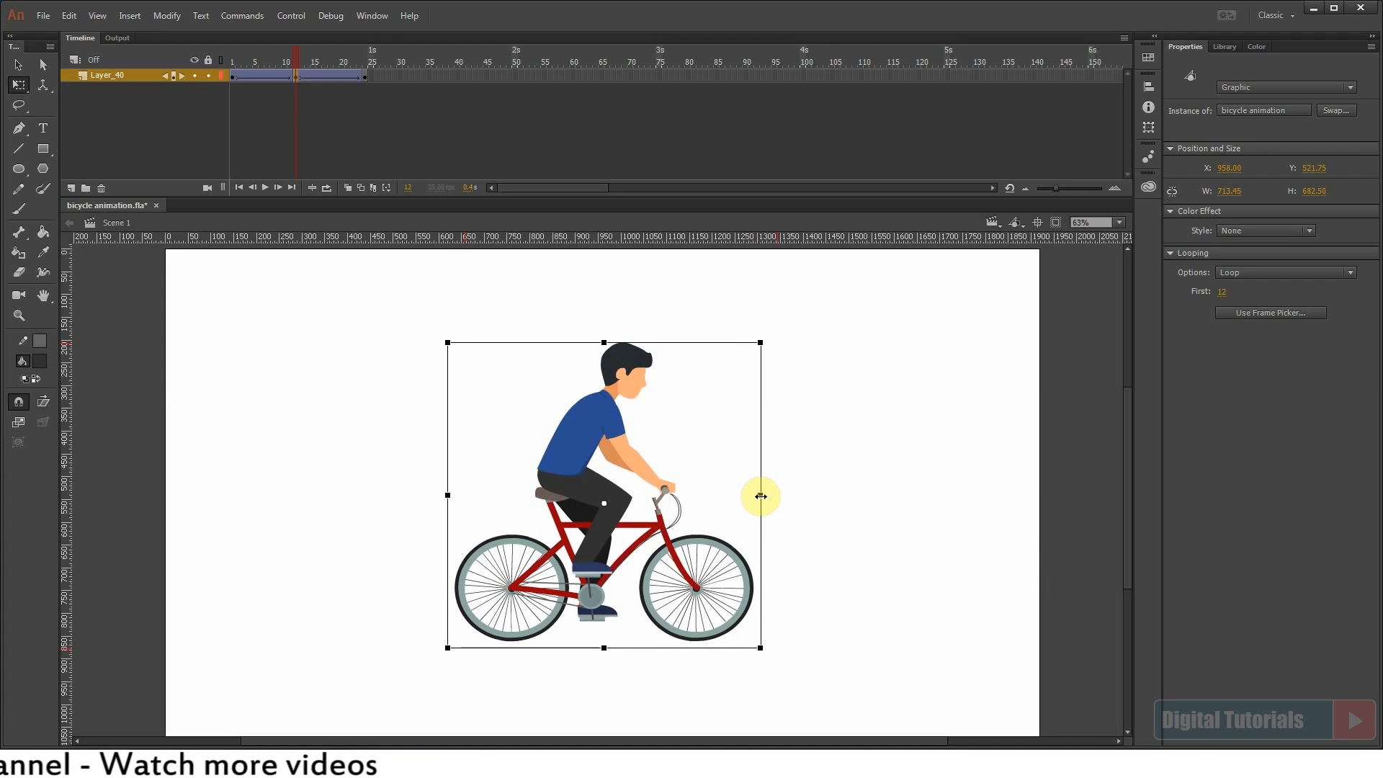
Step: Play the animation from frame 1 to check the bounce movement
{"action": "left_click_drag", "start_coordinate": [256, 62], "coordinate": [232, 62]}
{"action": "key", "text": "Return"}
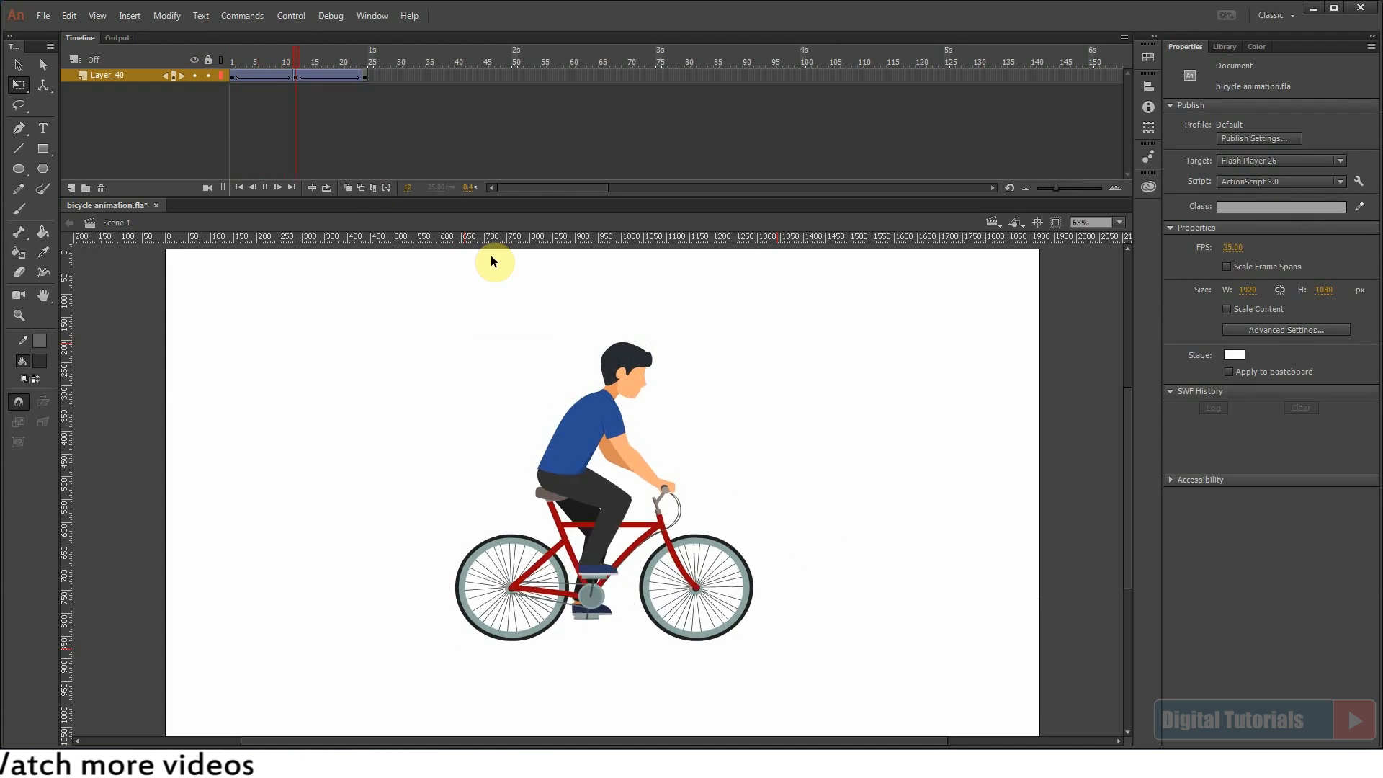
{"action": "left_click", "coordinate": [492, 261]}
Step: Soften the bounce at frame 12 by stretching the cyclist's height to about 690 px
{"action": "left_click", "coordinate": [300, 76]}
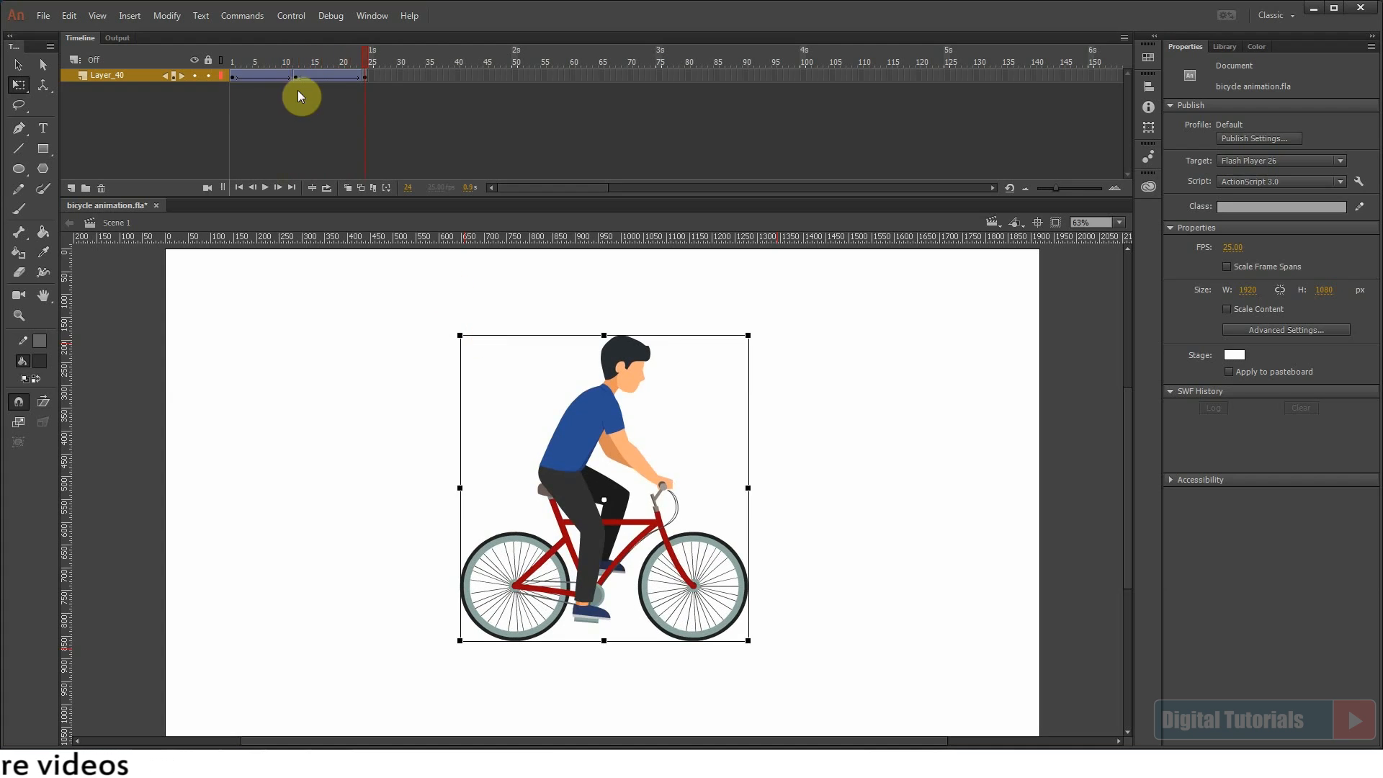
{"action": "left_click", "coordinate": [296, 76]}
{"action": "left_click_drag", "start_coordinate": [426, 290], "coordinate": [739, 551]}
{"action": "left_click_drag", "start_coordinate": [638, 346], "coordinate": [638, 342]}
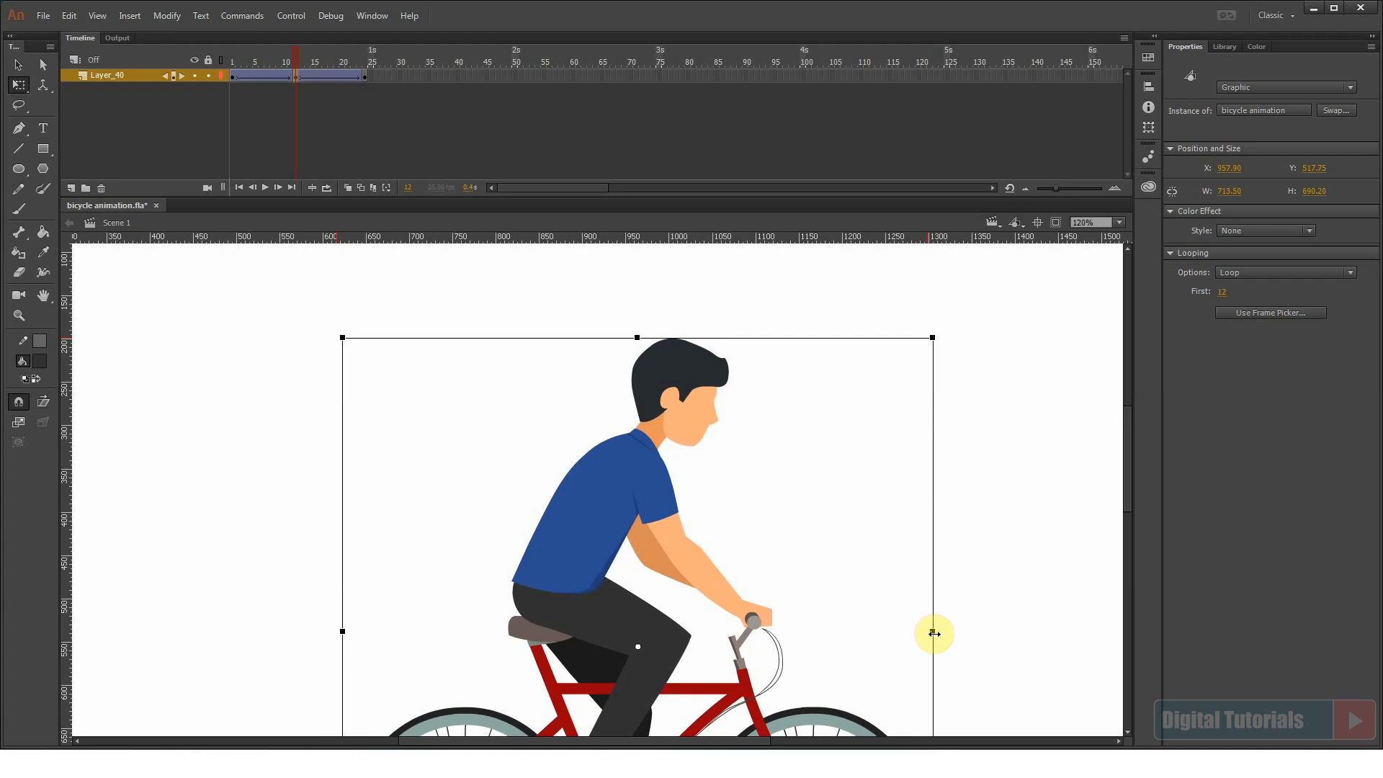
Step: Play the softened bounce, then loop playback over frames 1 to 24 with the whole stage in view
{"action": "key", "text": "Return"}
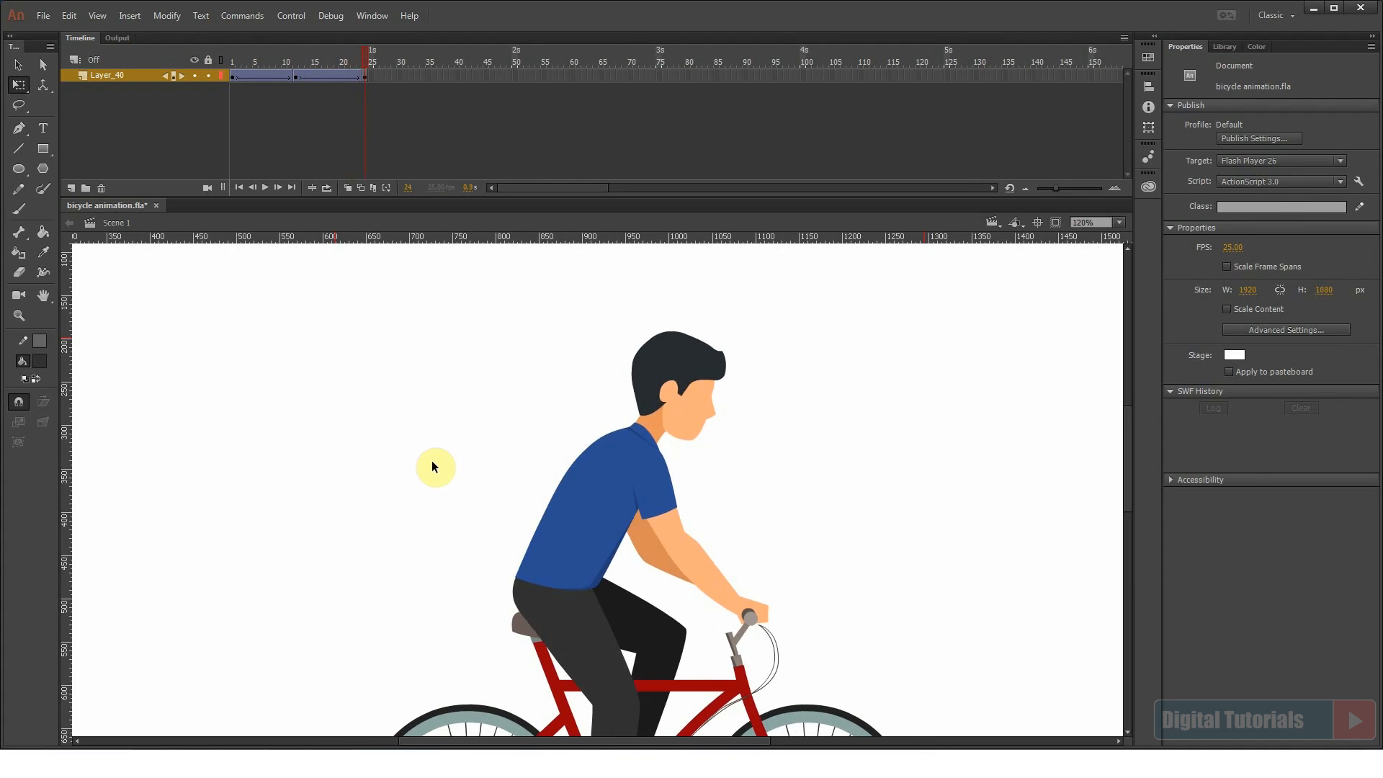
{"action": "left_click_drag", "start_coordinate": [629, 197], "coordinate": [629, 128]}
{"action": "key", "text": "ctrl+2"}
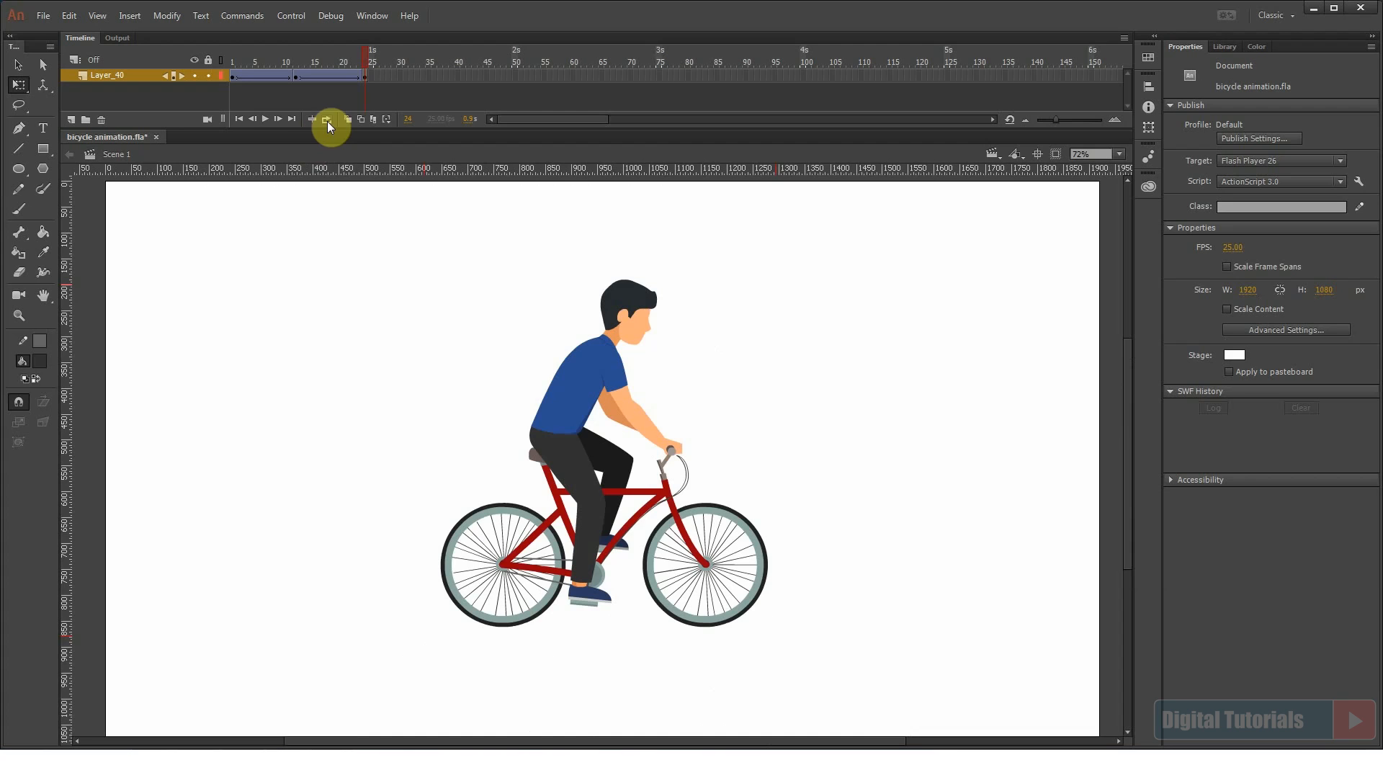
{"action": "left_click", "coordinate": [327, 119]}
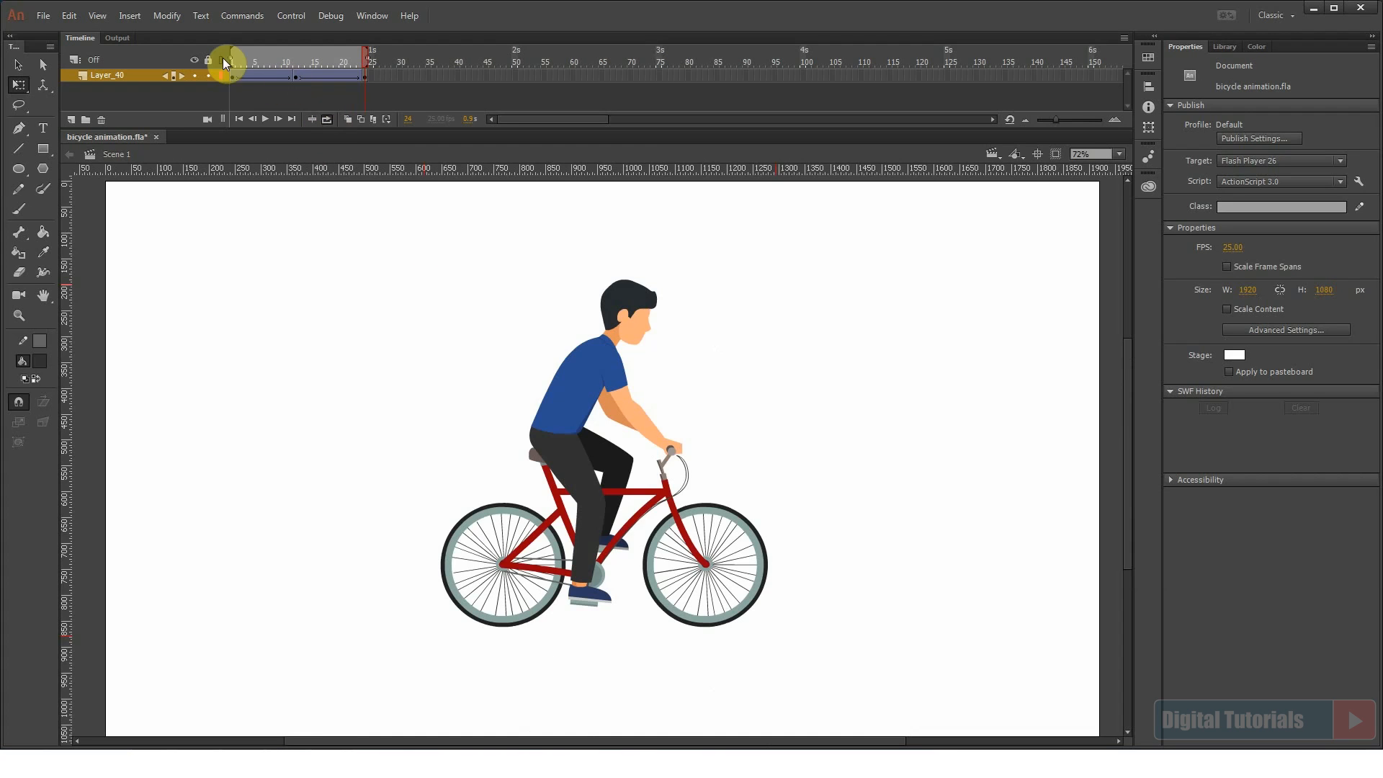
{"action": "left_click", "coordinate": [265, 119]}
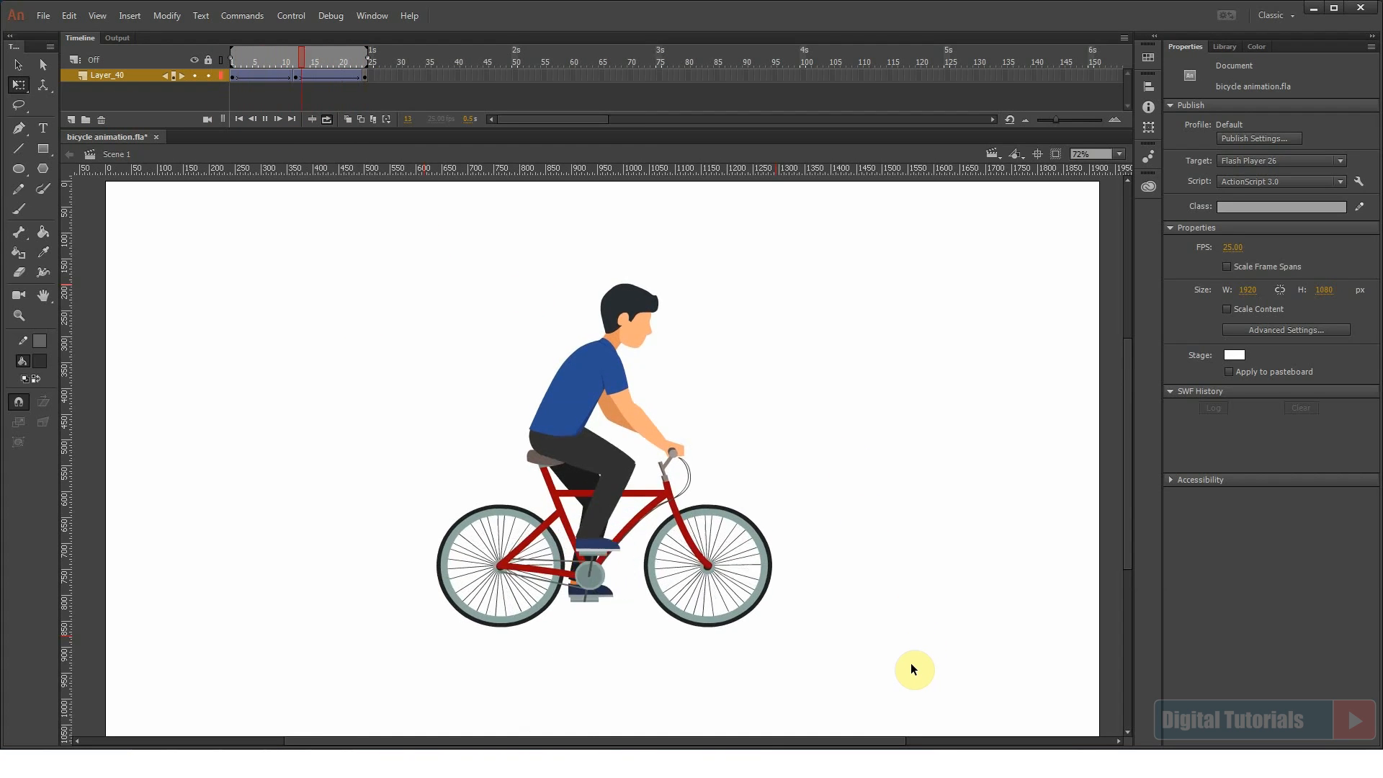